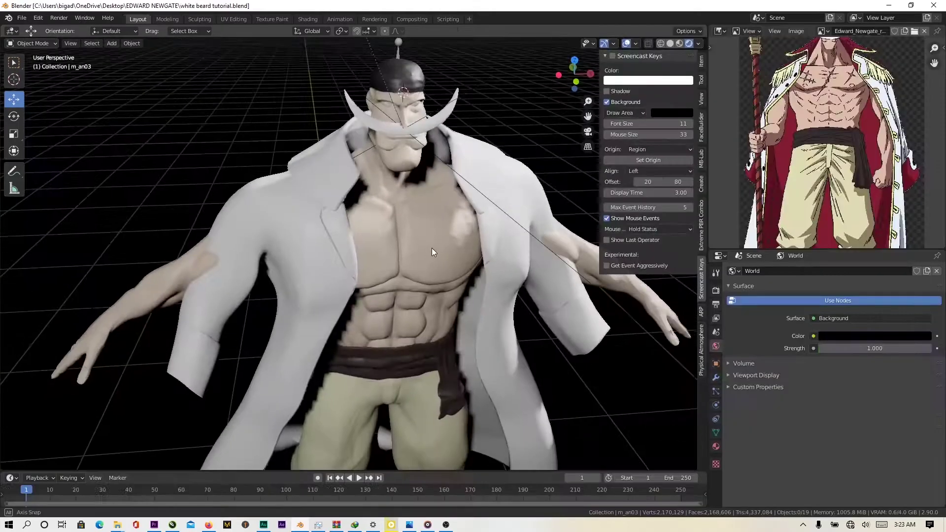
middle_drag(431, 248, 406, 304)
scroll(387, 232, up, 2)
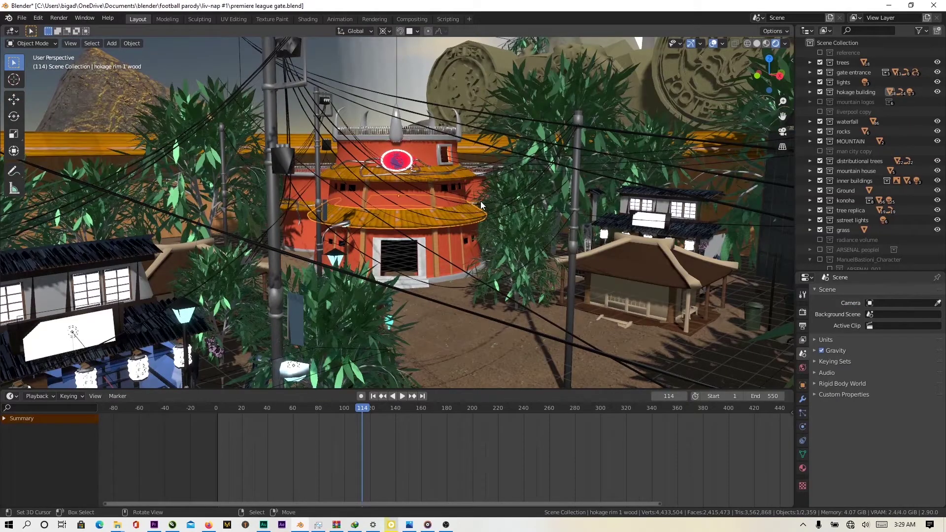
shift+middle_drag(480, 201, 208, 320)
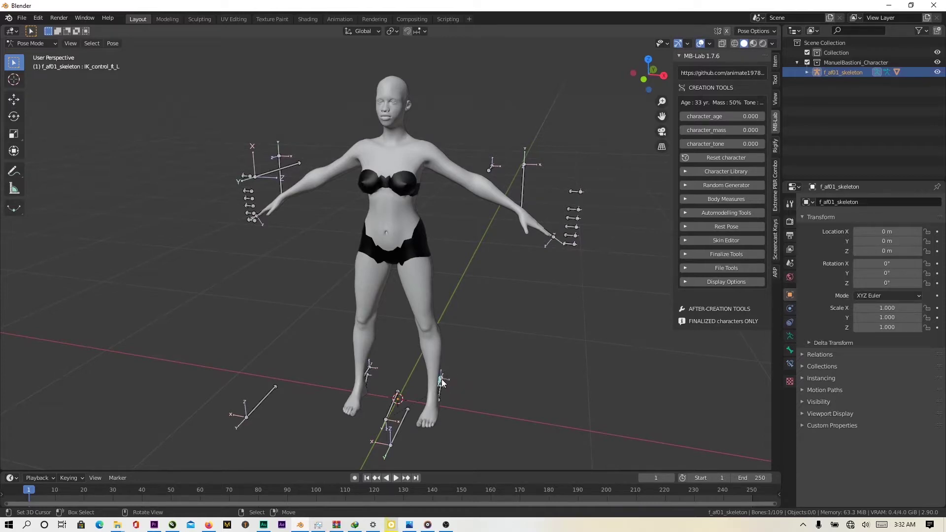
- Pose the character by moving both lower-leg IK controls up and outward so the knees bend
key(g)
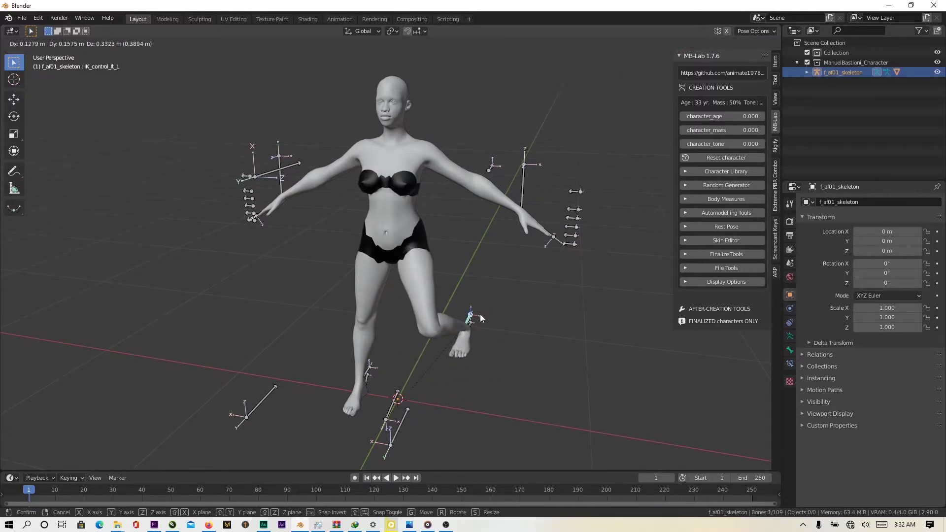
click(480, 318)
click(370, 369)
key(g)
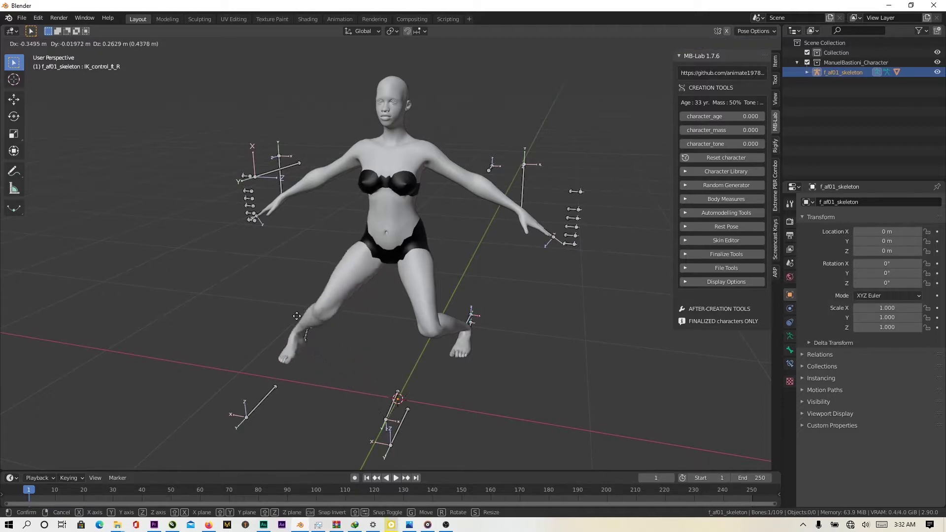
click(273, 306)
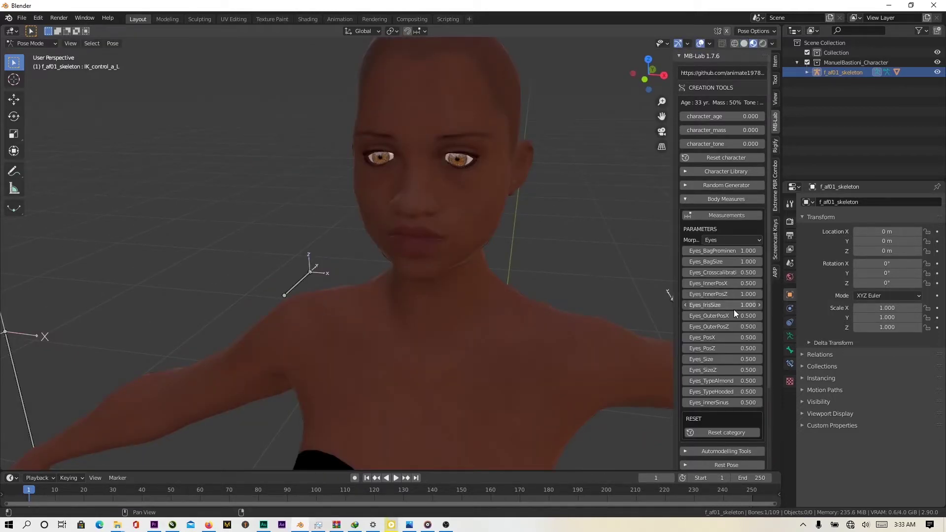
- In the character's body measures, set Eyes_PosX and Head_Flat to 1.000 and raise Head_SizeY
drag(729, 338, 759, 337)
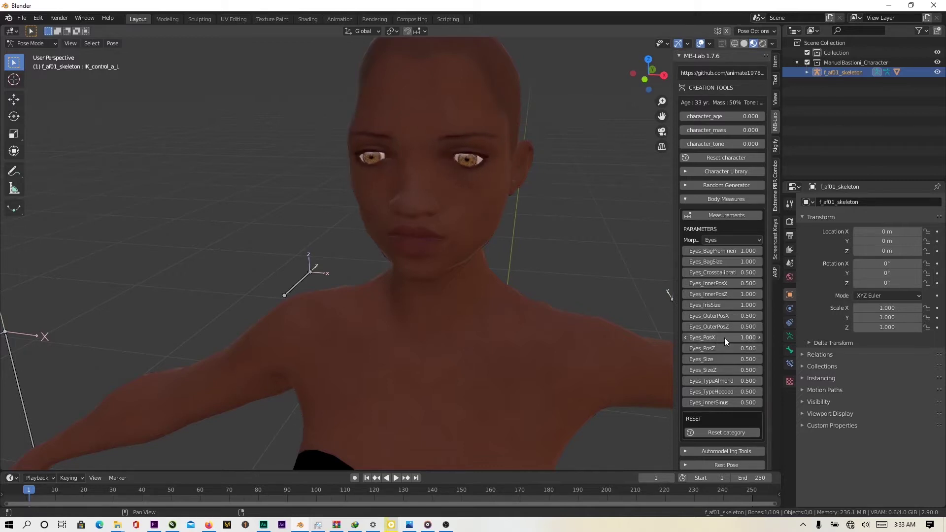
click(721, 241)
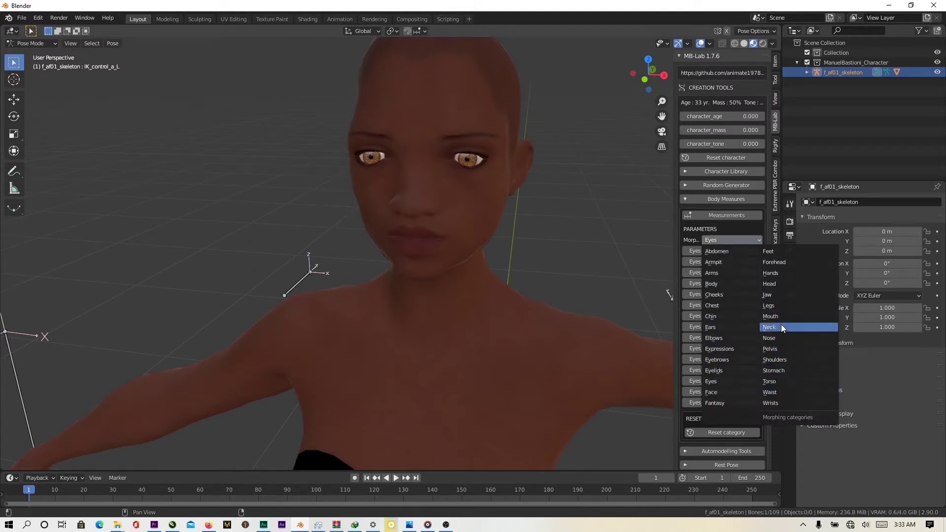
click(776, 284)
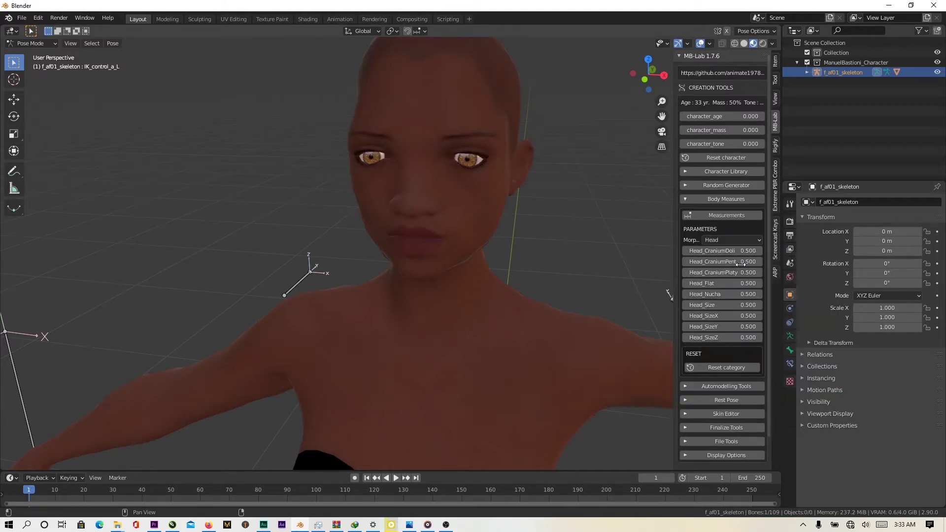
drag(722, 283, 756, 283)
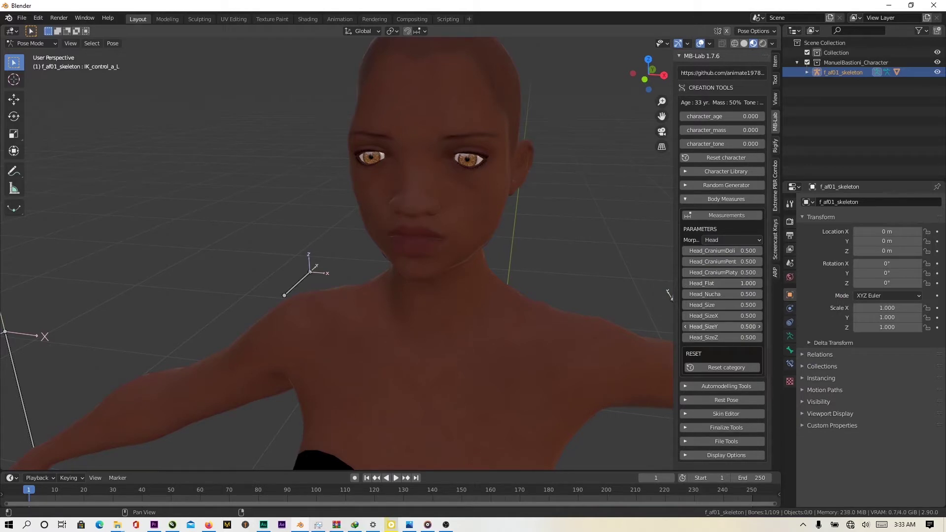
drag(727, 327, 754, 338)
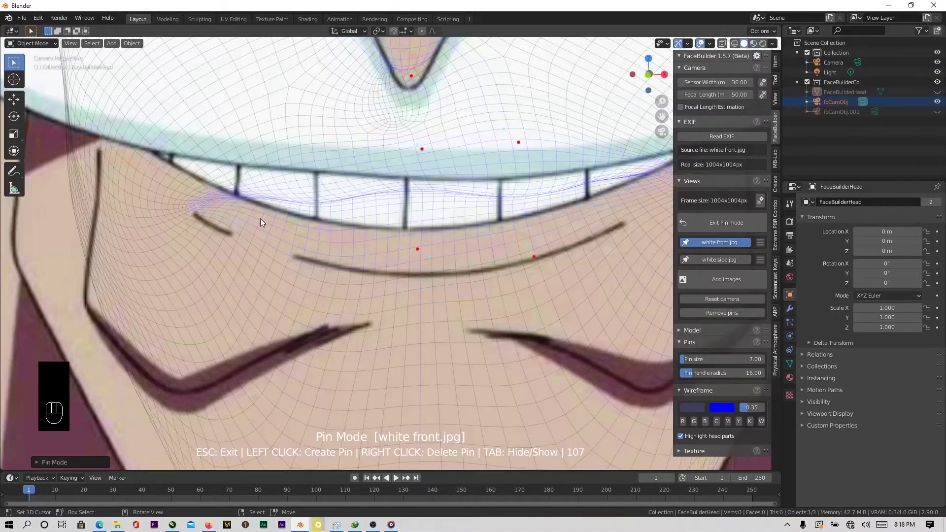
- Fit the face mesh to the drawing in white front.jpg by adding and moving pins around the mouth and nose tip
drag(466, 266, 463, 289)
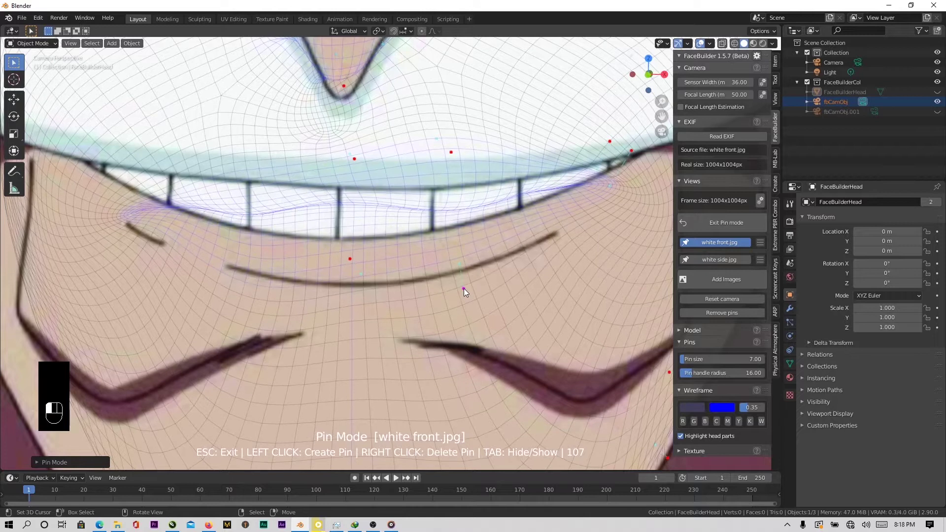
drag(235, 181, 240, 147)
shift+middle_drag(277, 162, 234, 344)
drag(283, 267, 362, 284)
drag(313, 321, 295, 323)
drag(362, 284, 384, 291)
- Pull the mesh's lower eyelid area down to the drawn under-eye line of the character's left eye with a pin
scroll(347, 217, down, 4)
shift+middle_drag(408, 89, 222, 205)
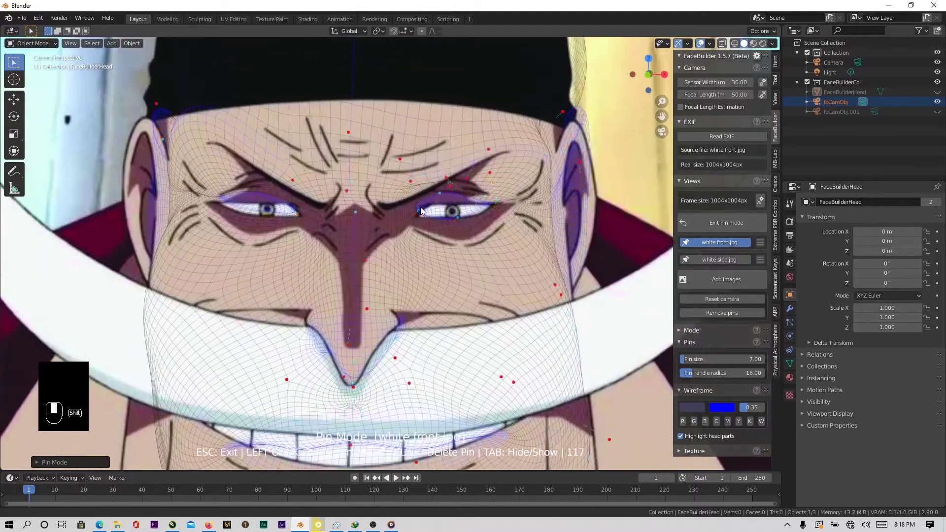
scroll(249, 179, up, 6)
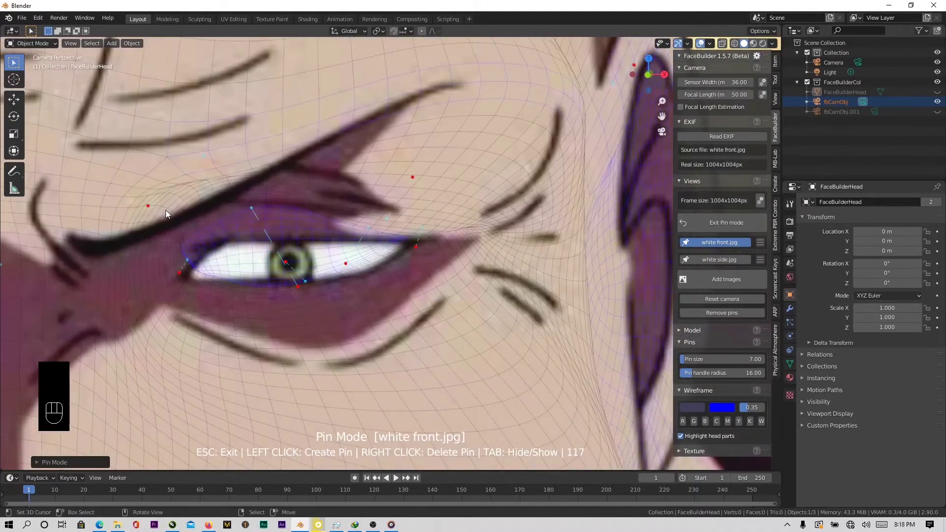
drag(291, 284, 327, 374)
scroll(323, 328, down, 5)
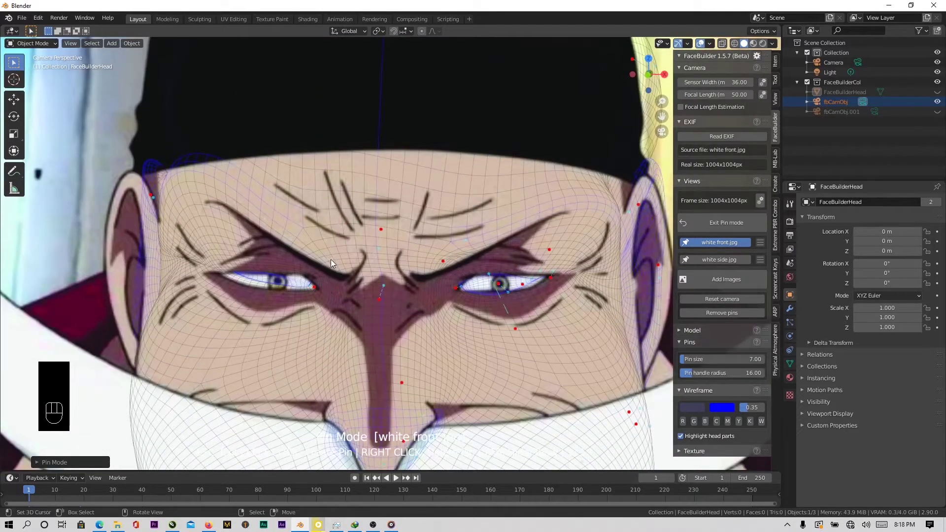
shift+middle_drag(330, 259, 303, 236)
scroll(303, 237, down, 3)
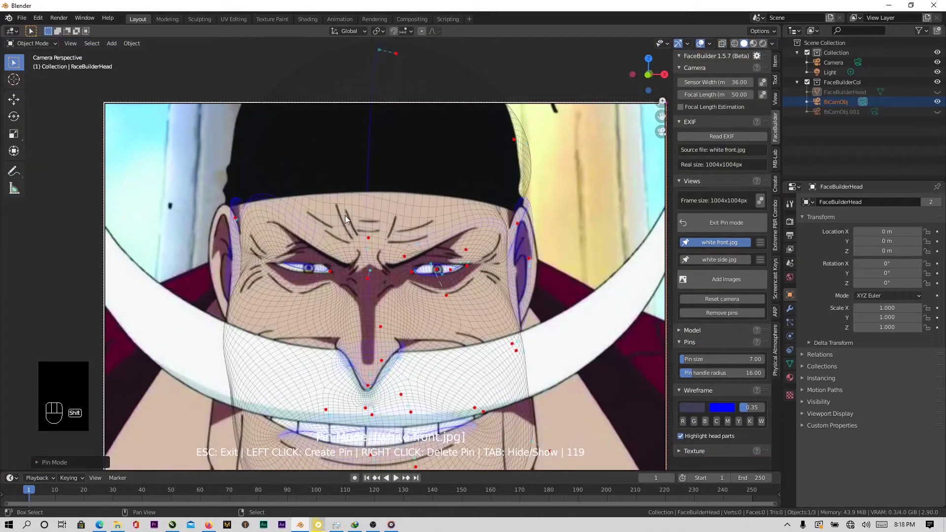
shift+middle_drag(345, 215, 326, 267)
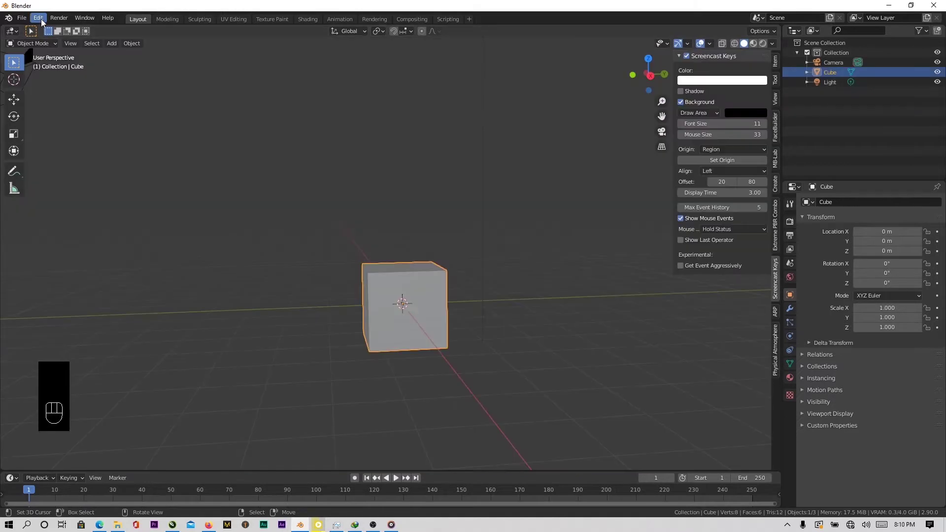
- Install the KeenTools core library for the FaceBuilder add-on from the pykeentools Python 3.7 zip file, and close the preferences
click(38, 18)
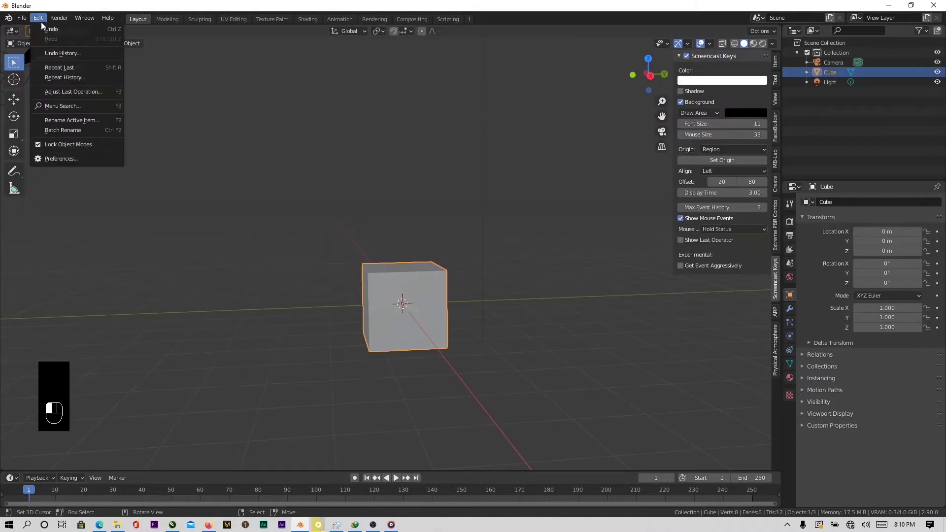
click(63, 159)
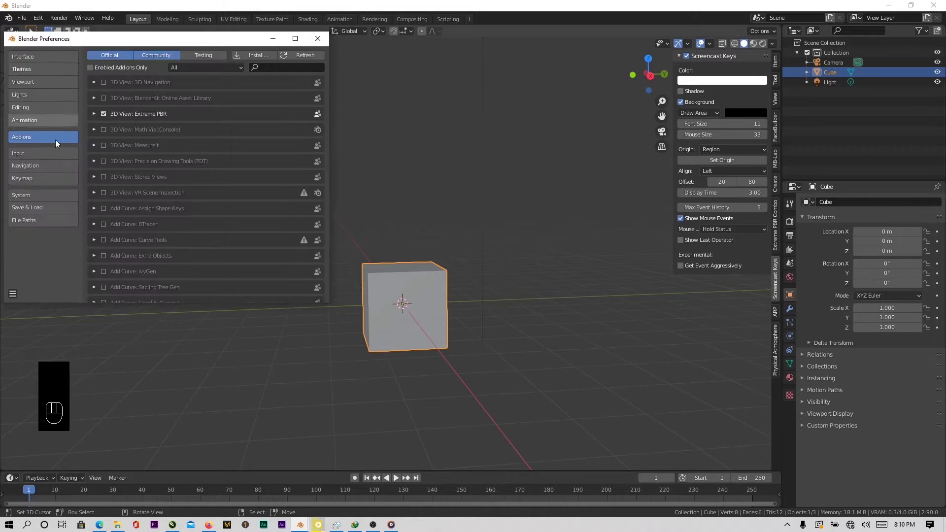
click(256, 54)
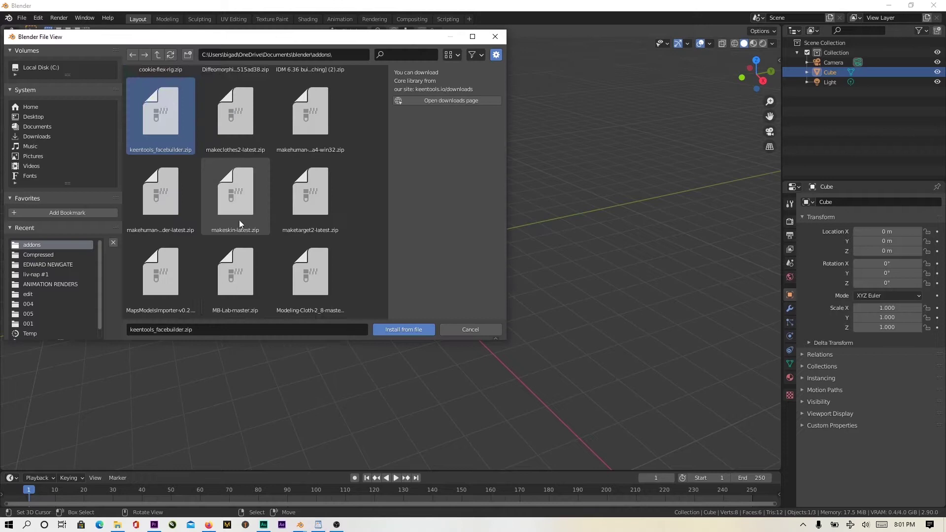
scroll(238, 220, down, 3)
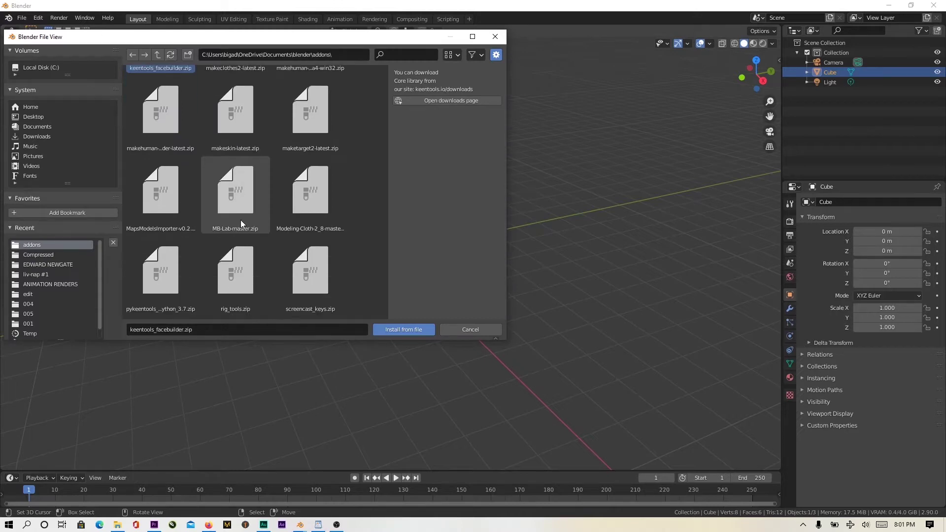
click(174, 284)
double_click(170, 265)
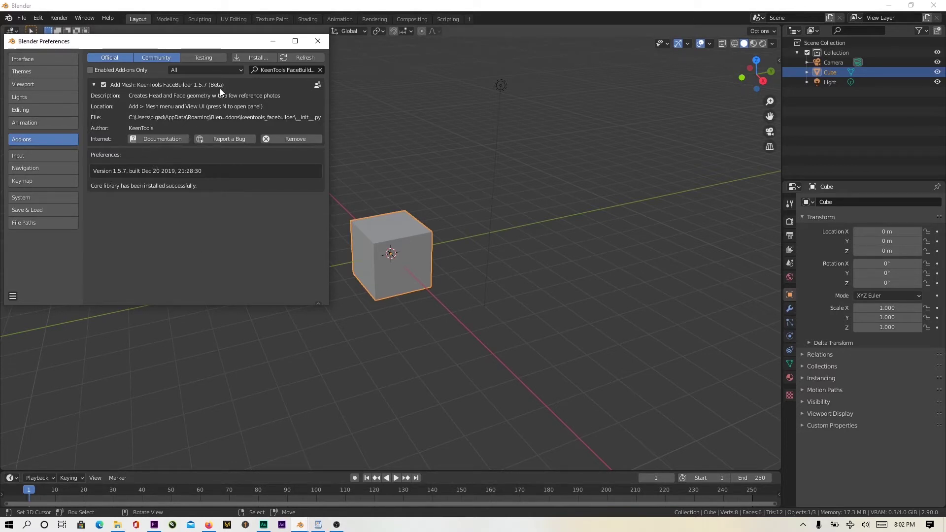
click(318, 41)
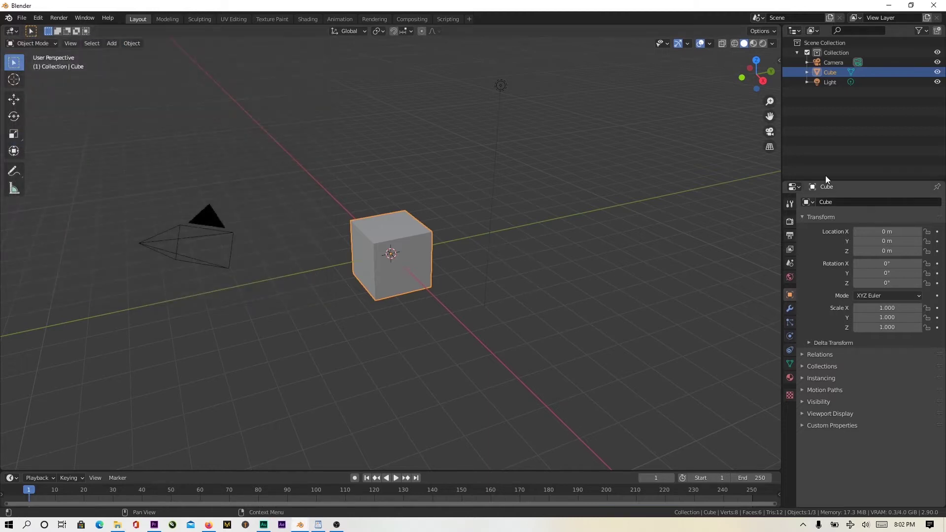
- Show the FaceBuilder tools in the 3D viewport and delete the default cube
key(n)
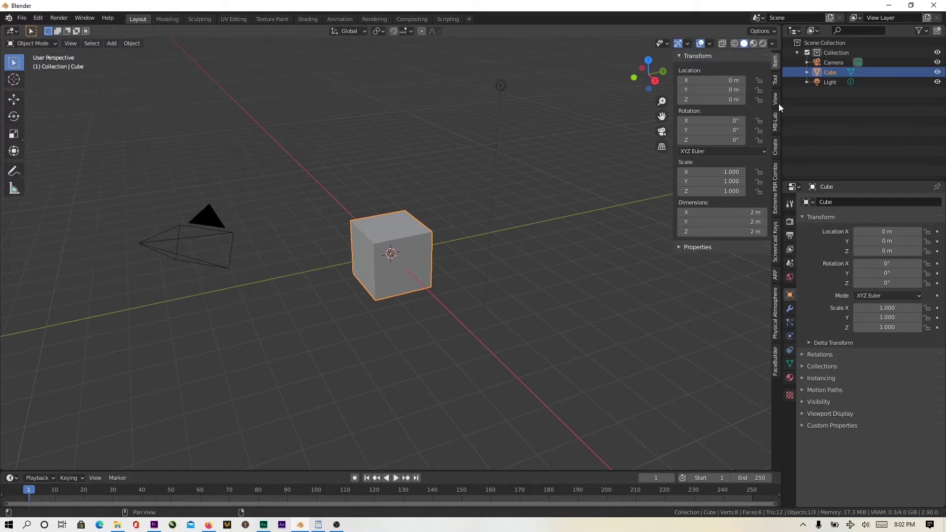
click(775, 371)
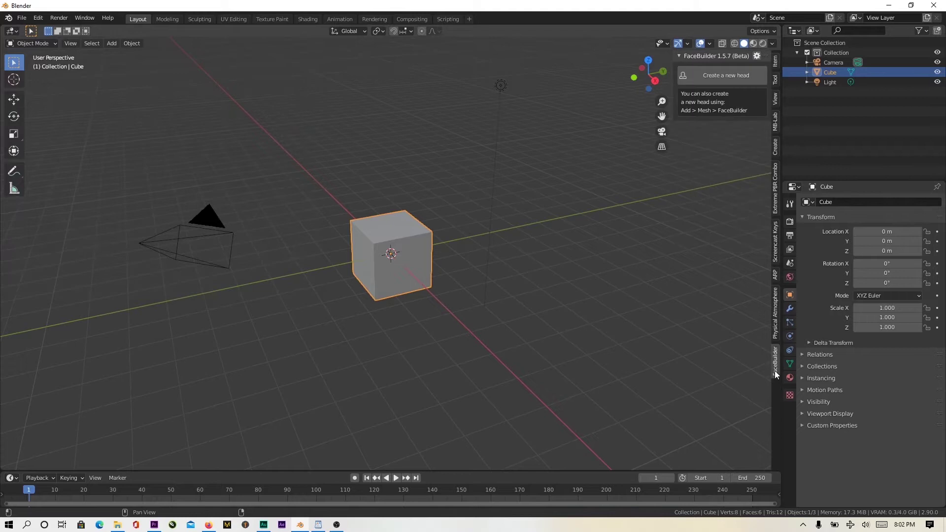
key(a)
key(x)
click(453, 257)
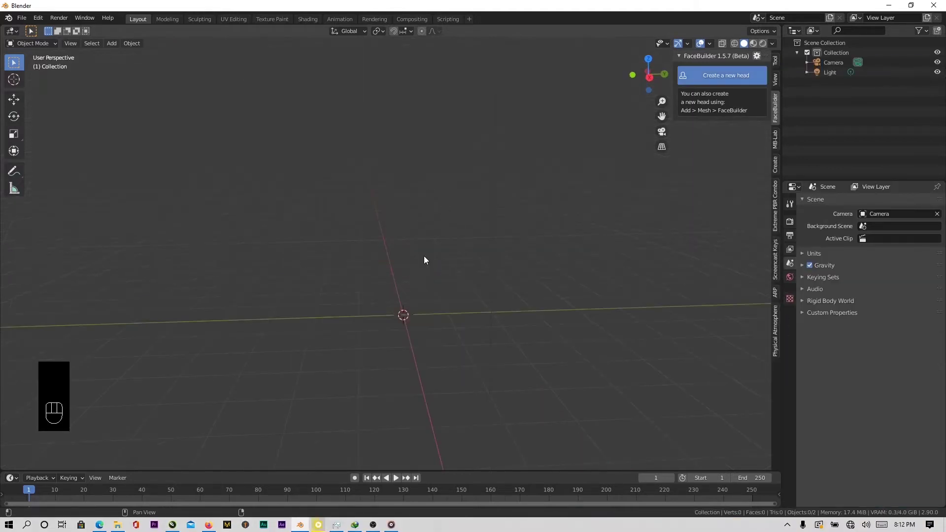
- Create a new FaceBuilder head and add white front.jpg and white side.jpg from the EDWARD NEWGATE folder as its reference images
middle_drag(420, 301, 483, 285)
scroll(483, 285, up, 2)
click(729, 221)
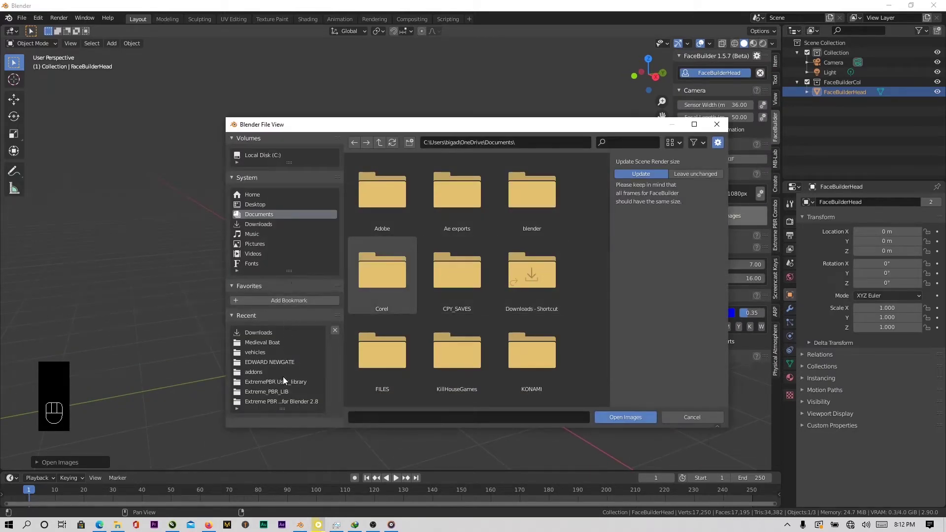
click(280, 362)
scroll(552, 295, down, 2)
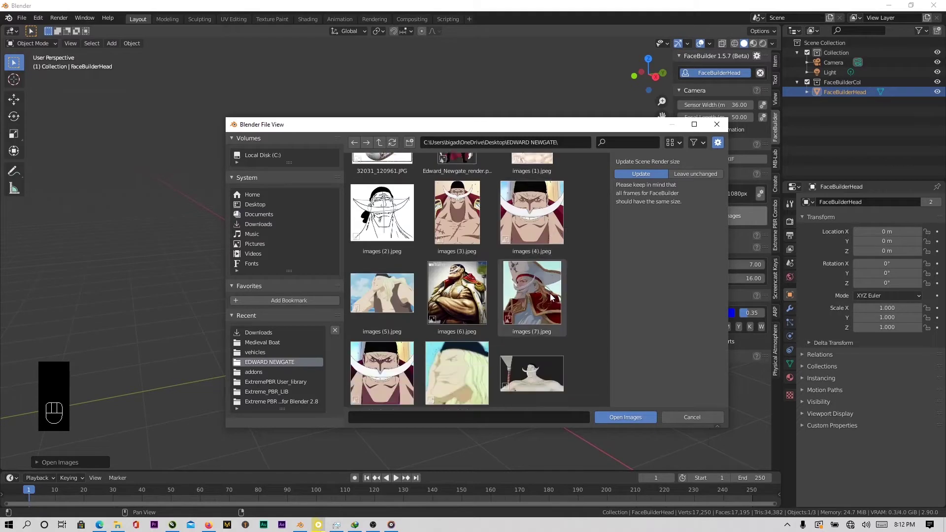
click(382, 364)
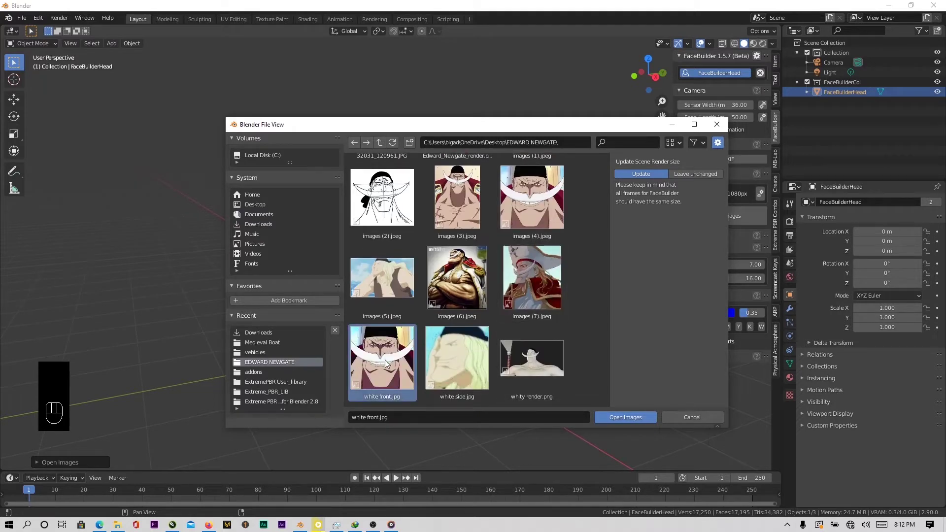
shift+click(479, 351)
click(612, 417)
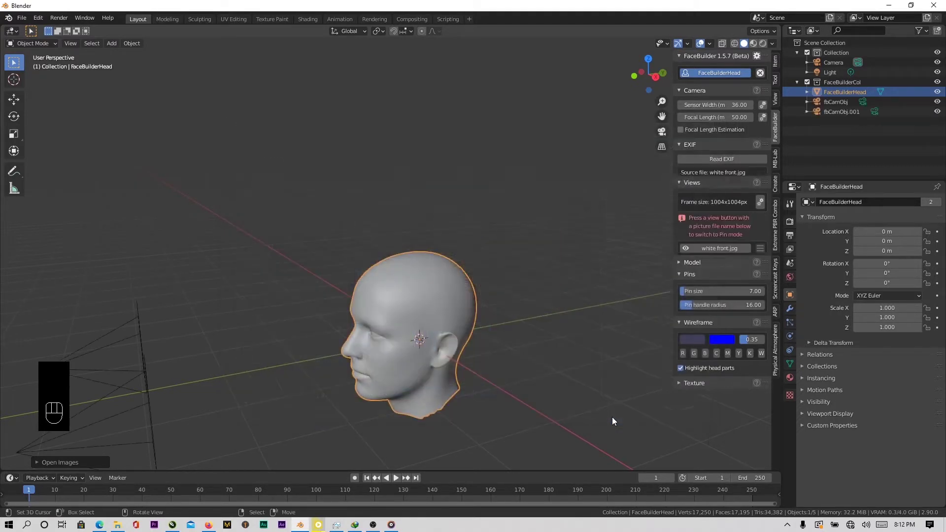
- Enter Pin mode for white front.jpg and pin the mesh's nose tip onto the drawn nose
middle_drag(357, 327, 447, 379)
click(729, 276)
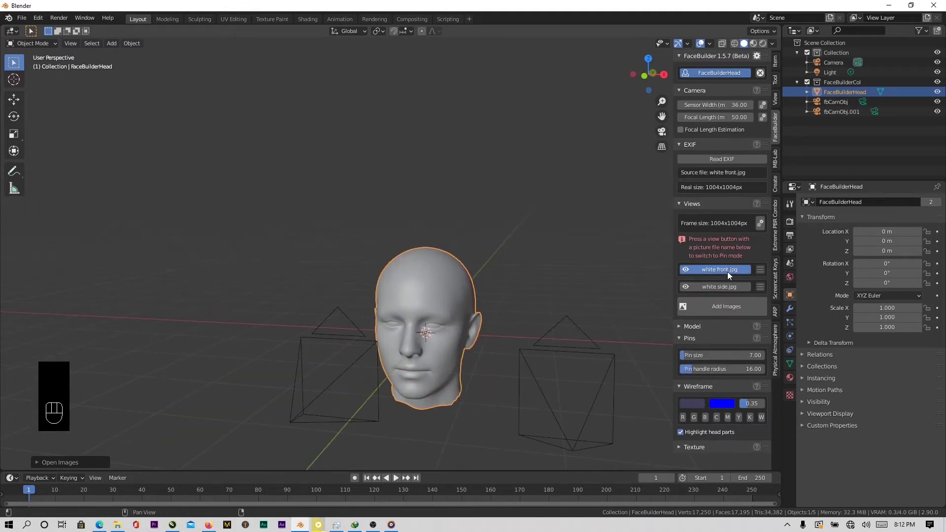
scroll(433, 246, up, 1)
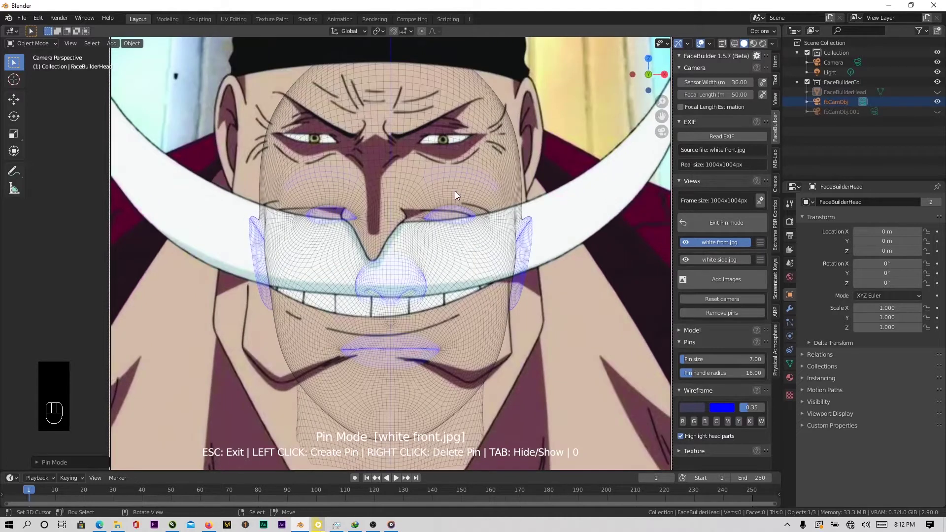
scroll(389, 266, up, 1)
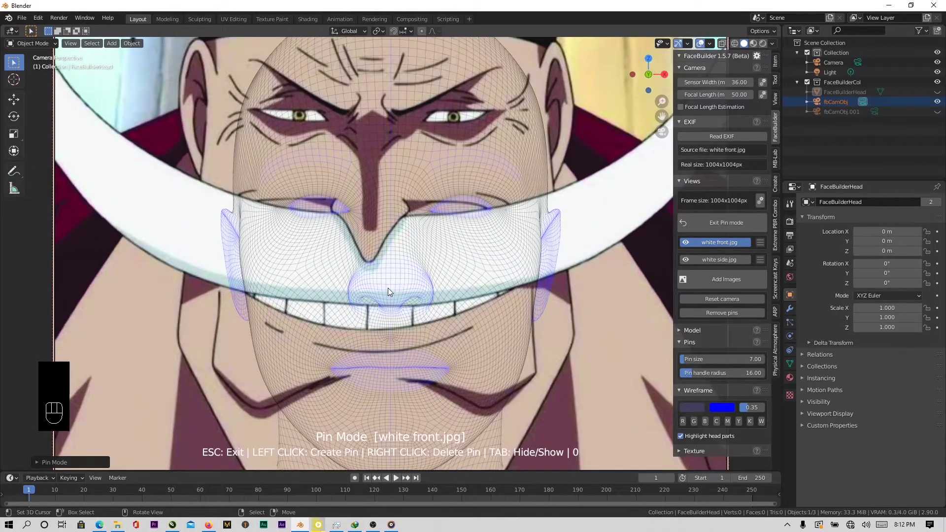
drag(388, 287, 367, 235)
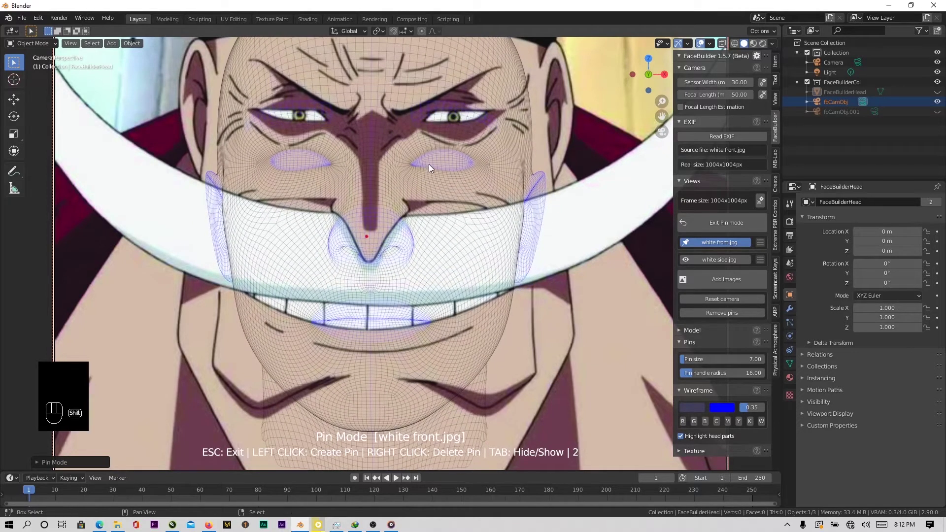
- Pin the mesh's eye corners onto the corners of both drawn eyes in white front.jpg
scroll(428, 164, up, 2)
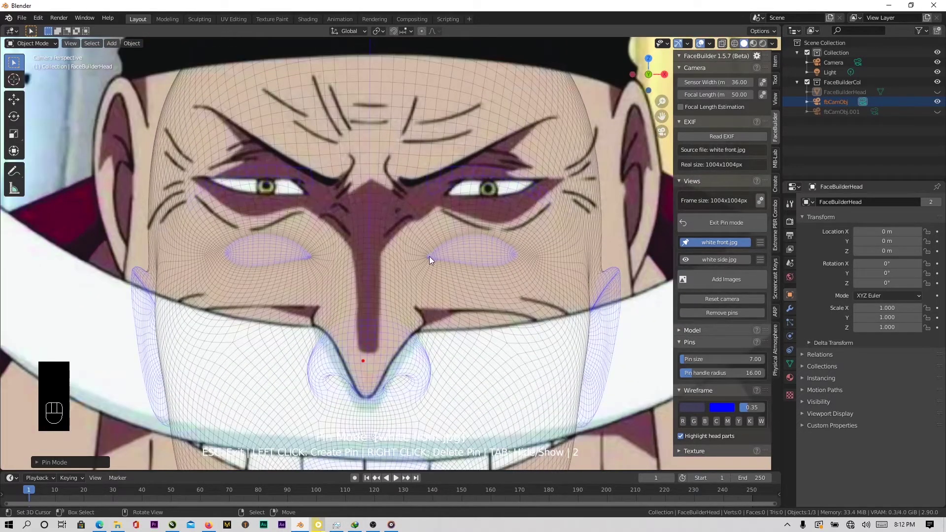
drag(429, 256, 444, 193)
click(578, 176)
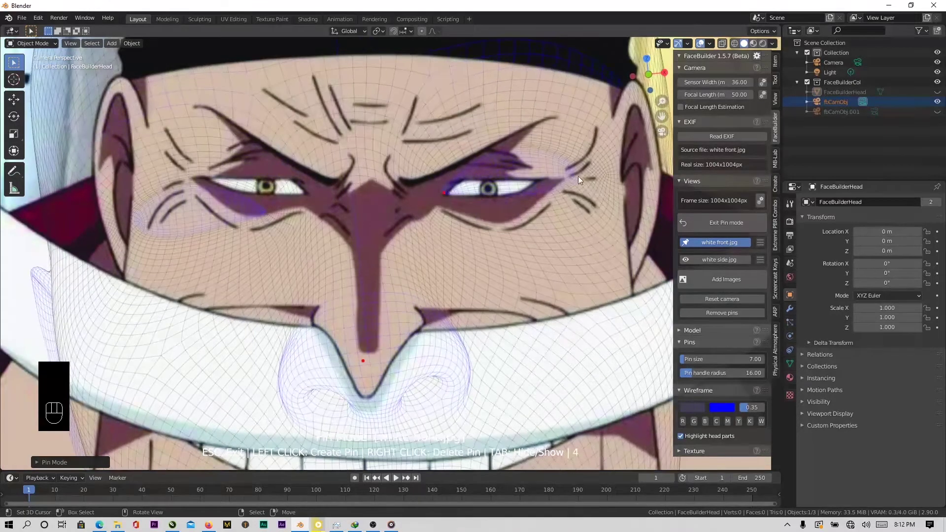
drag(578, 176, 539, 182)
drag(319, 193, 303, 192)
scroll(397, 119, down, 3)
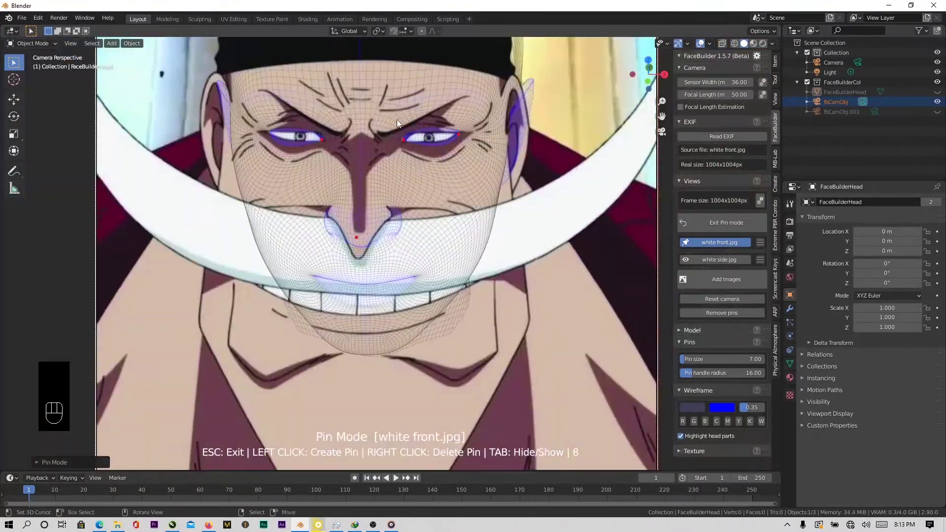
- Stretch the mesh's chin downward and pin both ears beside the drawn ears in the front image
scroll(397, 119, down, 1)
shift+middle_drag(395, 191, 423, 72)
drag(389, 218, 386, 280)
shift+middle_drag(404, 64, 373, 219)
scroll(373, 219, up, 4)
drag(525, 114, 567, 115)
scroll(492, 138, down, 3)
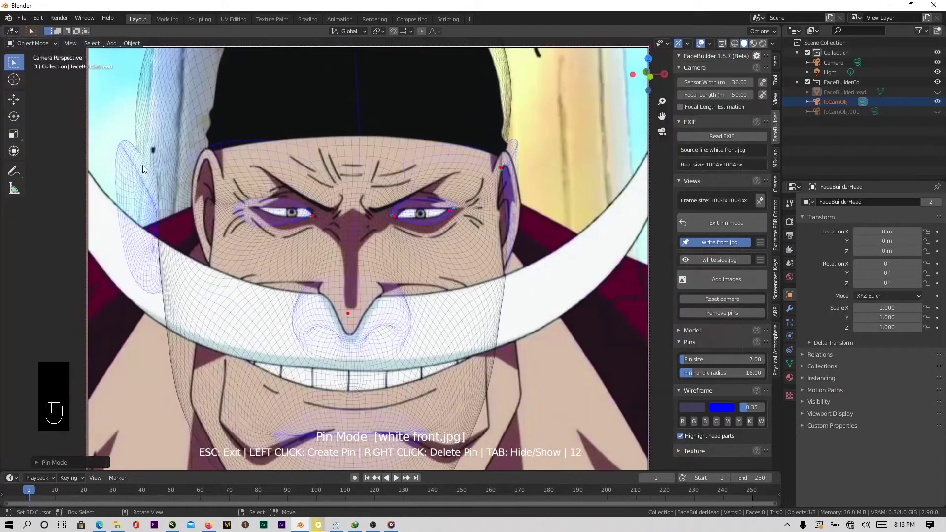
drag(143, 166, 212, 162)
- Pin the side of the jaw onto the drawn jaw contour and lower the chin tip to the drawn chin line
scroll(315, 295, down, 1)
shift+middle_drag(389, 438, 325, 256)
drag(412, 190, 431, 194)
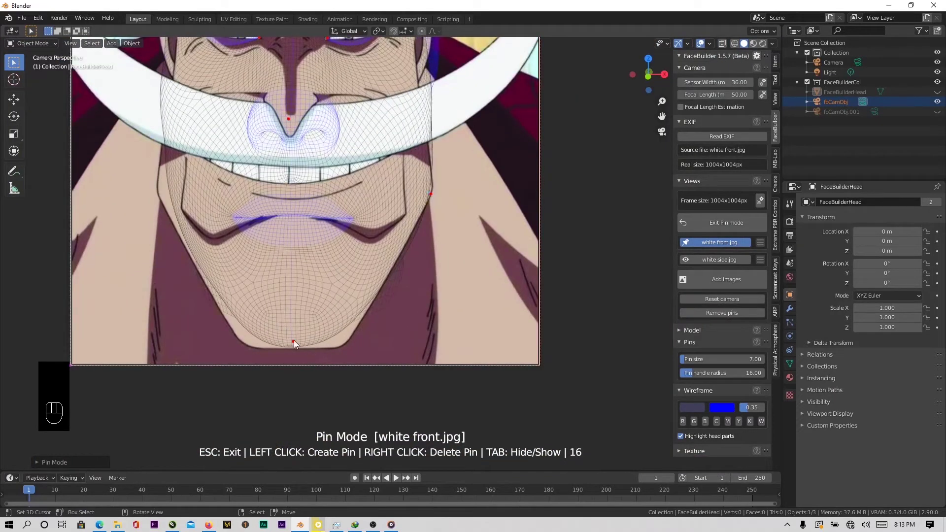
drag(294, 341, 294, 347)
- Adjust the nose tip pin and pin the nostril wing so the mesh's nose follows the drawn nose outline
shift+middle_drag(329, 173, 321, 321)
scroll(322, 321, up, 4)
drag(258, 348, 261, 313)
drag(361, 380, 308, 292)
drag(263, 312, 269, 365)
drag(307, 291, 287, 278)
- Pin the mouth corner at the end of the drawn teeth and place the upper and lower lips around them
scroll(332, 245, down, 3)
shift+middle_drag(332, 246, 327, 208)
scroll(329, 341, up, 2)
drag(382, 381, 446, 341)
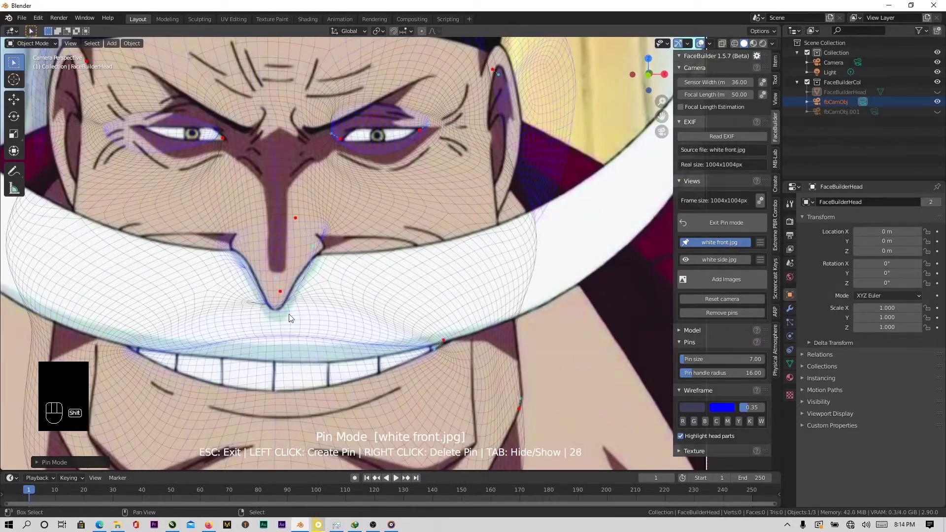
shift+middle_drag(291, 317, 375, 214)
scroll(348, 305, up, 3)
drag(346, 310, 344, 337)
drag(342, 176, 348, 236)
- Pull the mesh's lower jaw, cheek and ear inward to match the drawn face outline in white front.jpg
scroll(355, 237, down, 6)
shift+middle_drag(466, 259, 520, 466)
scroll(404, 122, down, 3)
shift+middle_drag(481, 150, 478, 113)
scroll(480, 118, up, 6)
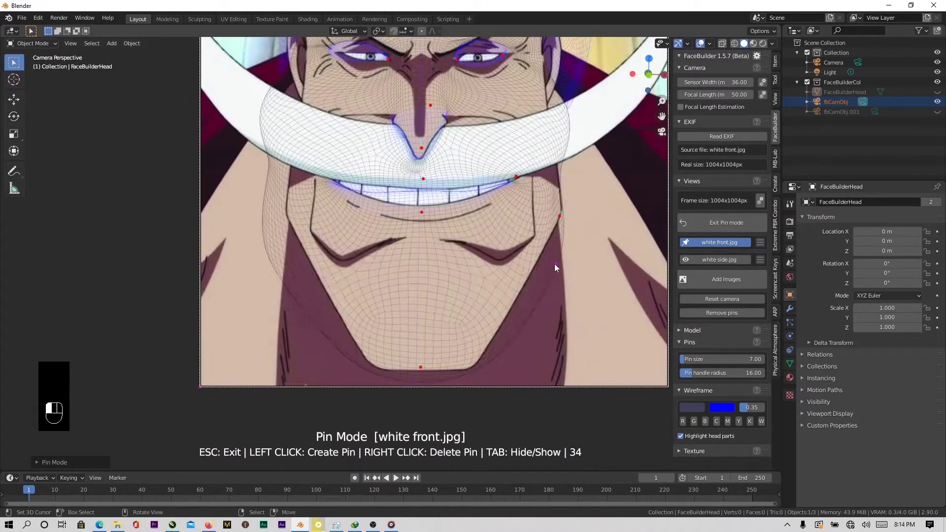
drag(555, 264, 528, 250)
shift+middle_drag(528, 250, 497, 406)
scroll(522, 344, up, 3)
shift+middle_drag(542, 306, 449, 282)
drag(530, 272, 498, 268)
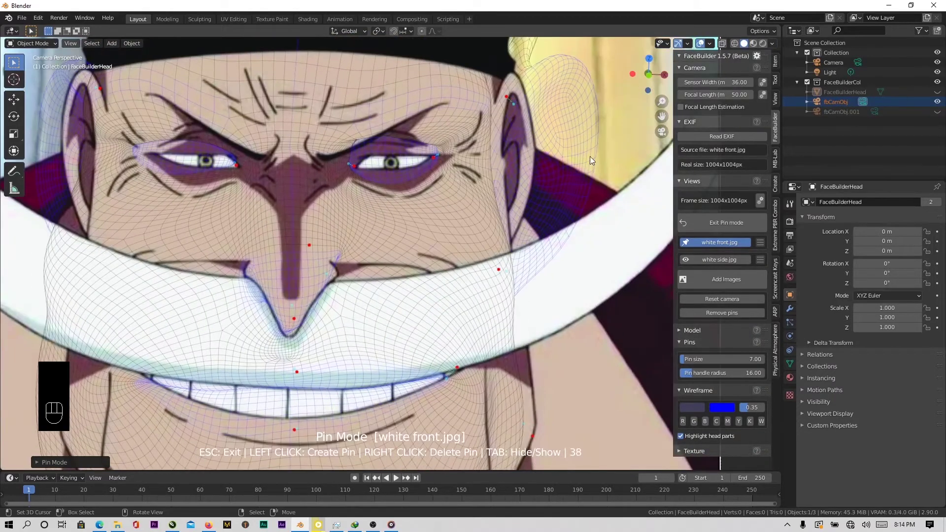
drag(589, 155, 533, 154)
scroll(515, 158, down, 1)
scroll(448, 361, up, 1)
shift+middle_drag(340, 160, 363, 198)
scroll(498, 284, up, 5)
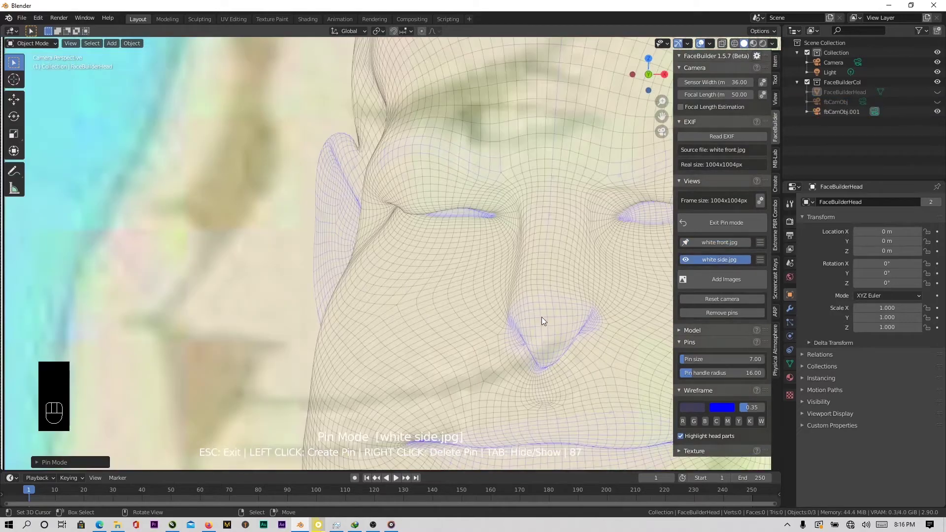
- Pin the mesh's nose tip and both corners of the near eye onto the drawn profile in white side.jpg
scroll(542, 317, up, 4)
scroll(197, 267, down, 1)
shift+middle_drag(256, 194, 196, 276)
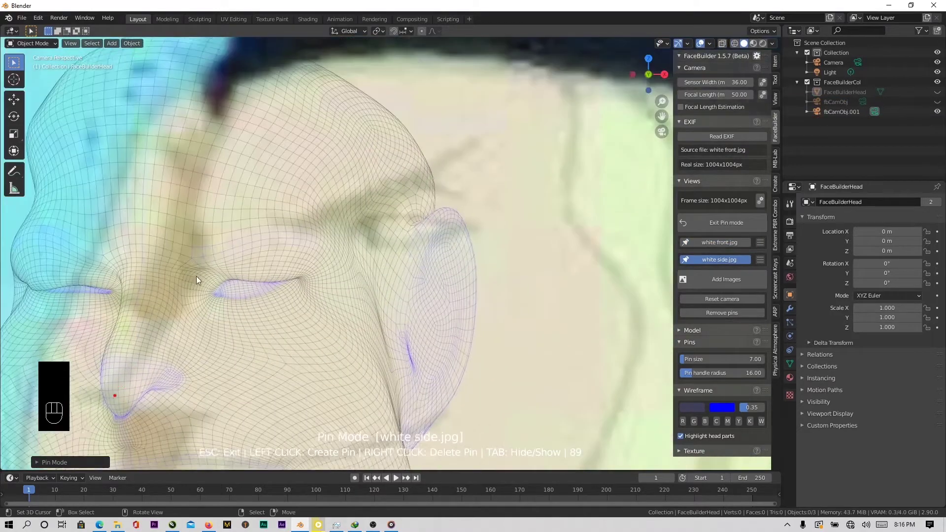
drag(218, 289, 363, 242)
drag(532, 244, 448, 225)
- Pin the mesh's chin toward the drawn chin in the side image
scroll(348, 230, down, 4)
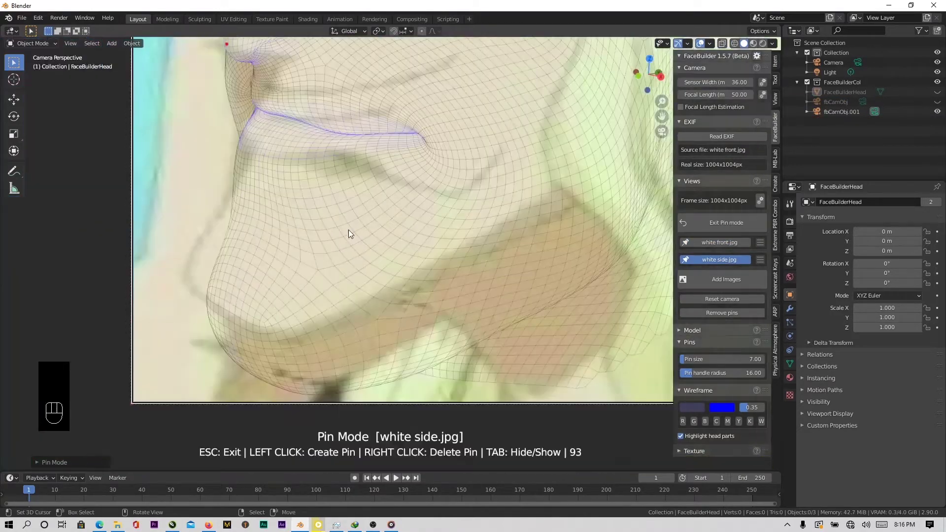
scroll(392, 191, up, 3)
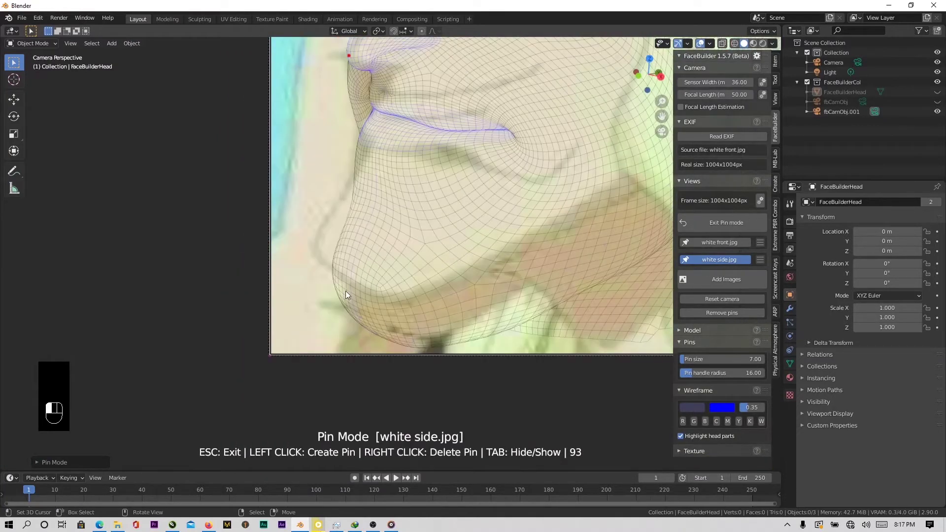
drag(345, 291, 335, 270)
- Try to pull the mesh's far-side eye area inward in the side image, and undo the change
scroll(355, 261, down, 2)
shift+middle_drag(368, 249, 325, 389)
scroll(356, 259, up, 6)
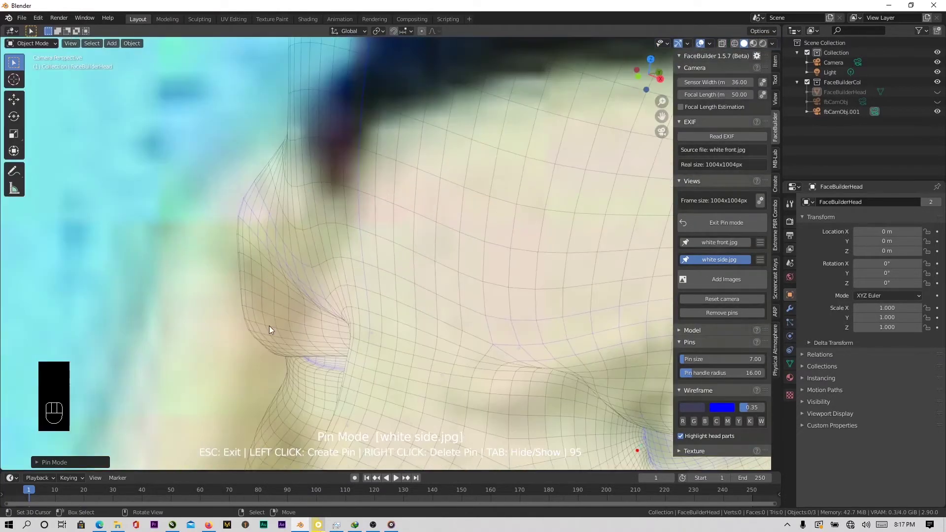
drag(242, 216, 390, 290)
scroll(388, 289, down, 4)
key(ctrl+z)
key(ctrl+z)
scroll(335, 310, up, 1)
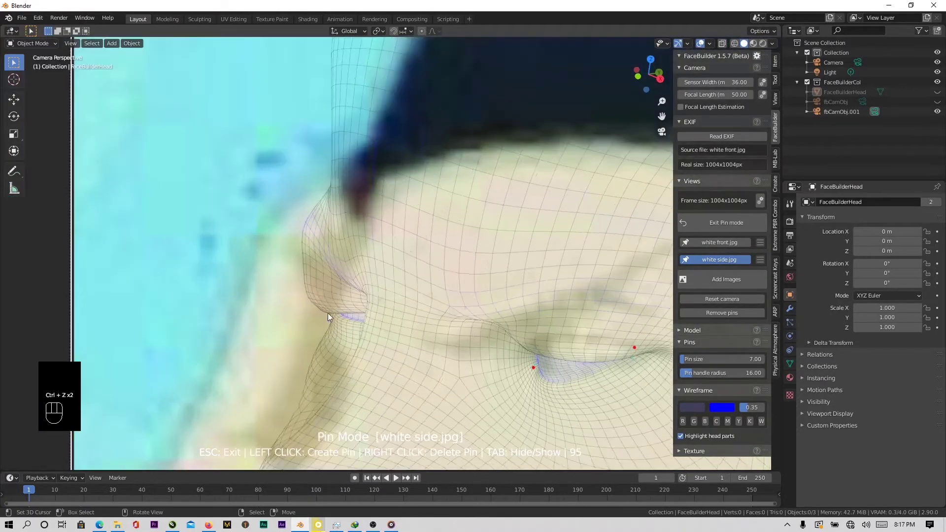
- Pin the jaw corner and underside along the drawn jawline and pull the neck down to the drawn neck in white side.jpg
scroll(399, 341, down, 3)
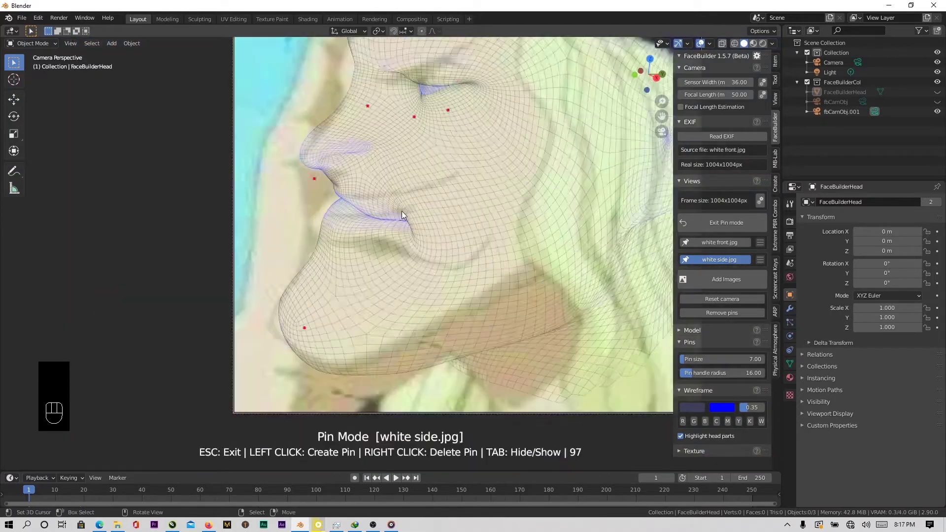
scroll(401, 212, up, 1)
drag(599, 330, 545, 279)
scroll(545, 279, down, 4)
shift+middle_drag(545, 280, 429, 291)
scroll(414, 323, up, 4)
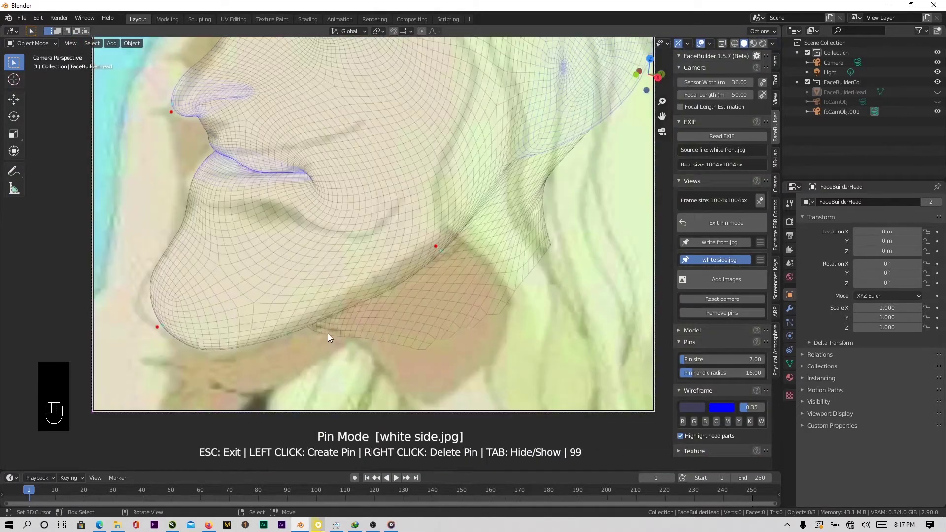
drag(326, 333, 419, 401)
drag(383, 294, 356, 286)
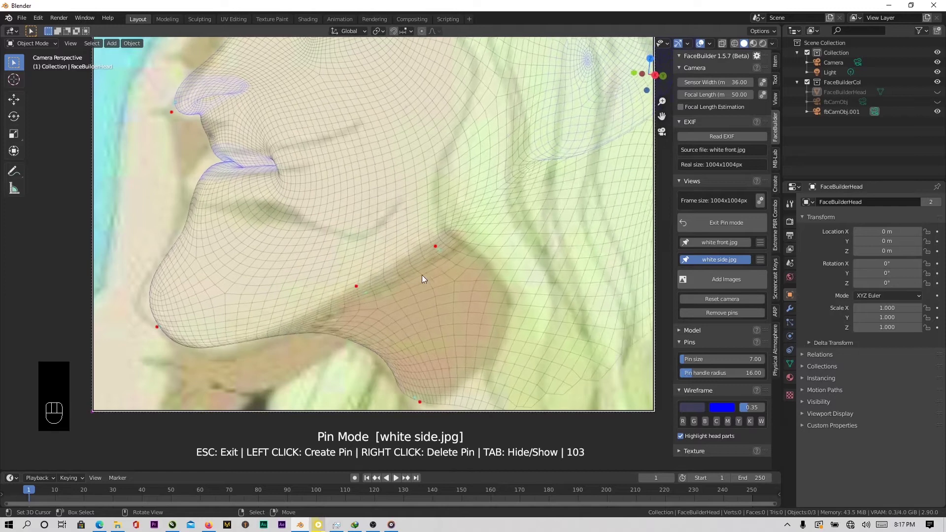
- Pull the mesh's ear region forward with pins in the side image
scroll(421, 275, down, 4)
shift+middle_drag(417, 242, 358, 328)
scroll(355, 326, up, 4)
drag(534, 188, 447, 205)
scroll(447, 206, down, 3)
shift+middle_drag(335, 305, 448, 242)
scroll(359, 282, up, 5)
scroll(364, 282, down, 3)
shift+middle_drag(498, 212, 380, 298)
scroll(577, 246, up, 1)
drag(576, 246, 524, 230)
scroll(524, 229, down, 3)
shift+middle_drag(482, 211, 381, 283)
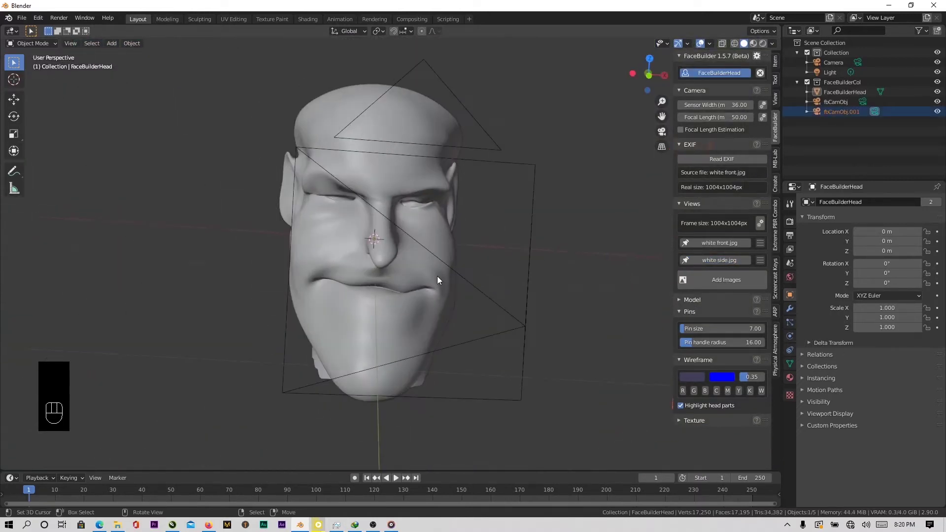
- Hide the FaceBuilderCol collection and load white front.jpg from the EDWARD NEWGATE folder as a reference image in front view
middle_drag(582, 256, 400, 282)
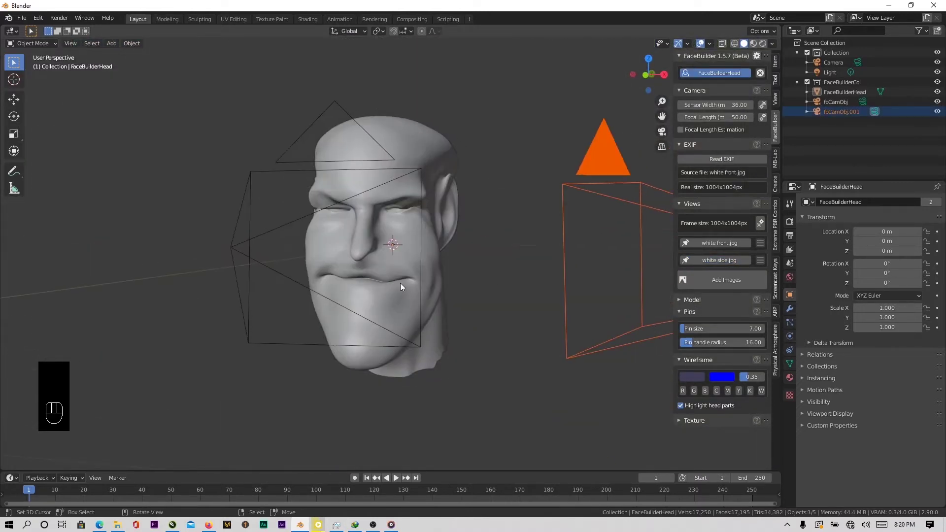
click(807, 82)
key(KP_1)
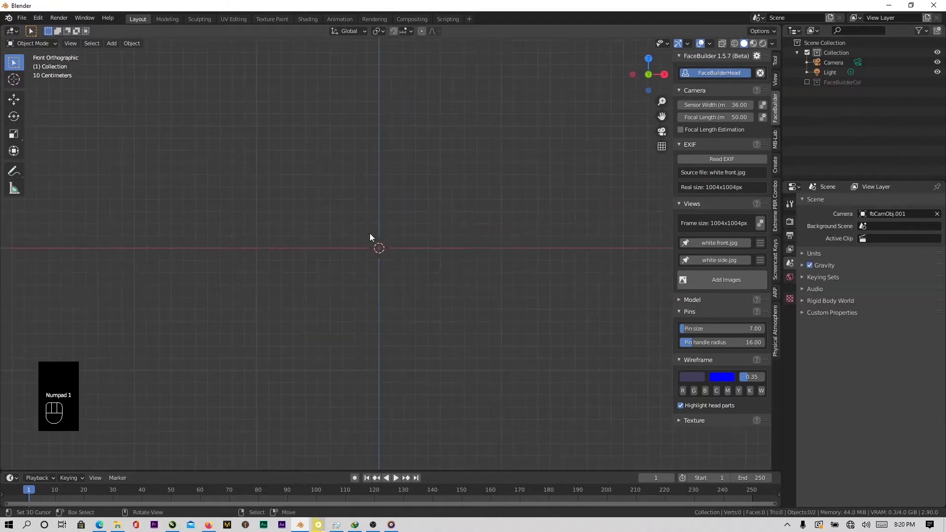
key(shift+a)
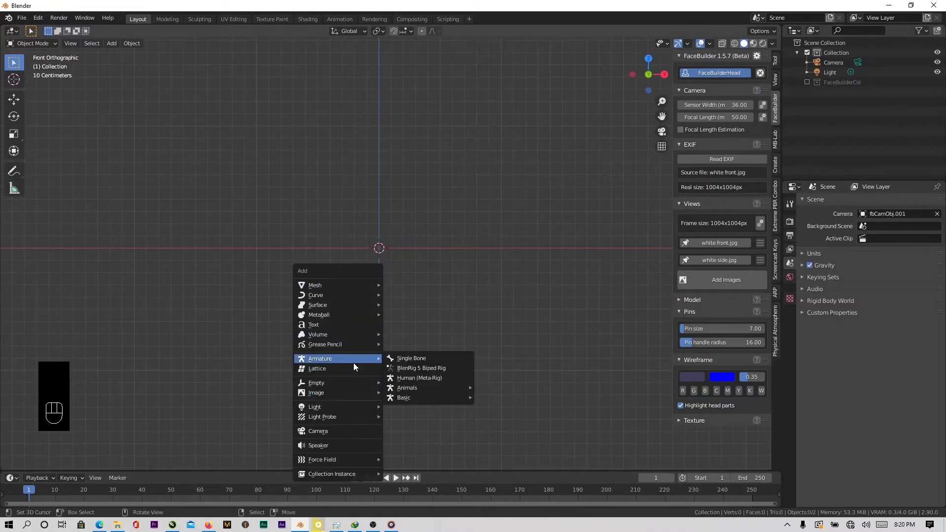
click(416, 394)
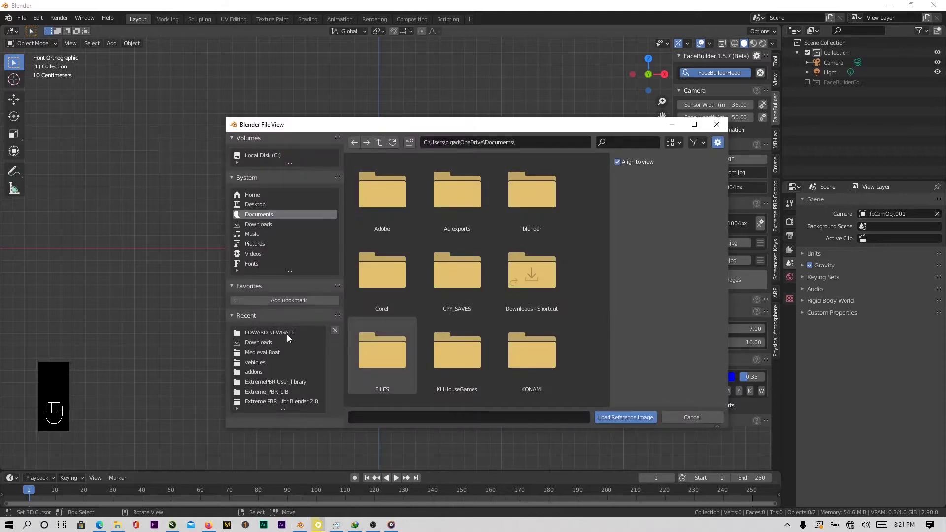
click(286, 332)
scroll(511, 311, down, 3)
scroll(511, 310, down, 3)
click(382, 359)
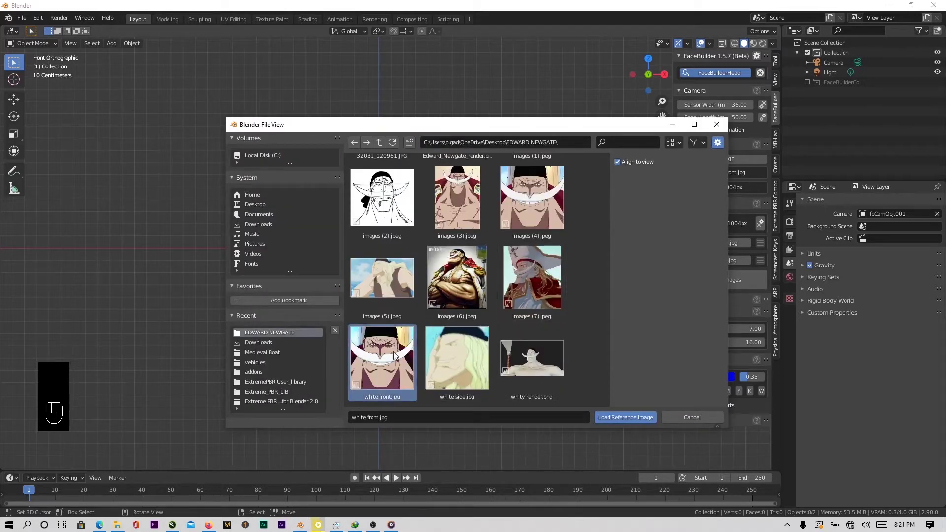
click(625, 417)
- Show the FaceBuilderCol collection again and set the front reference to Front depth with transparency at about 0.3 opacity
click(807, 92)
click(789, 336)
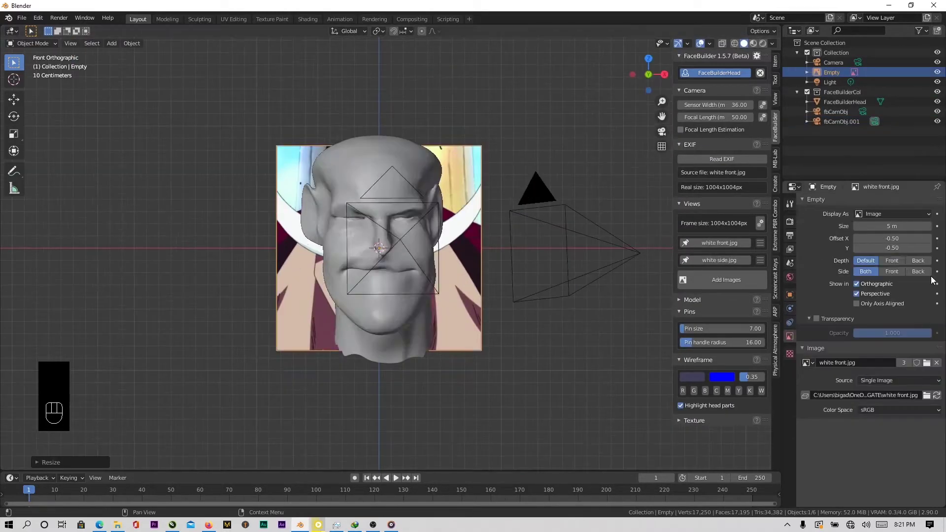
click(892, 260)
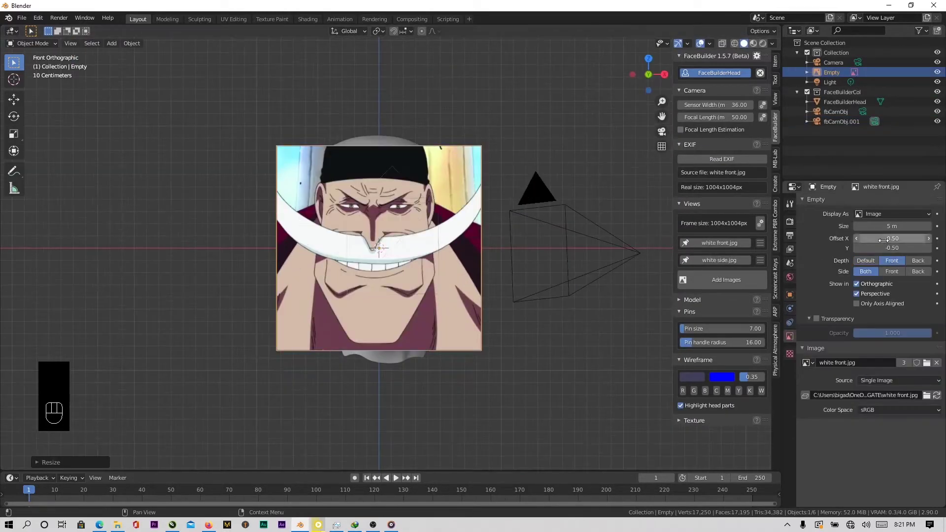
click(816, 319)
drag(911, 333, 856, 333)
- Move and scale the front reference image so its face lines up with the modelled head
scroll(379, 248, up, 5)
key(g)
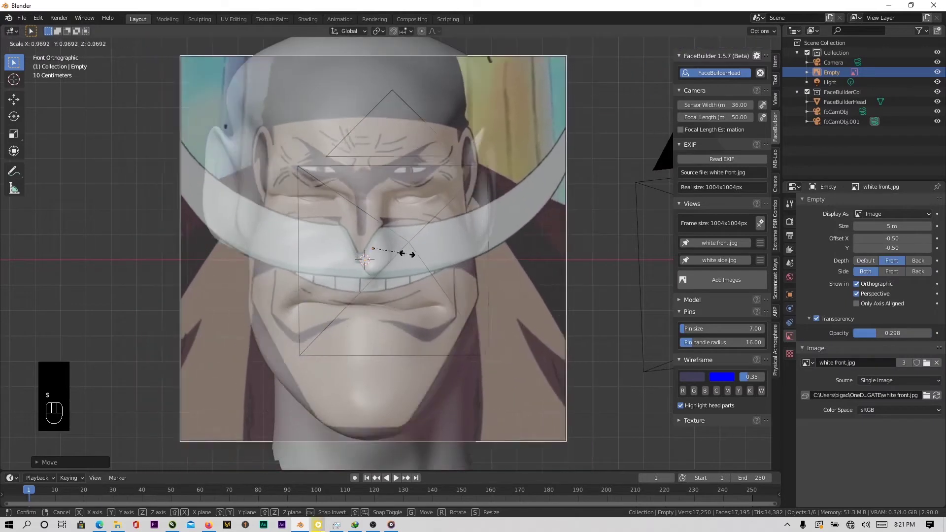
scroll(405, 266, down, 3)
click(405, 277)
scroll(405, 278, up, 2)
key(s)
key(s)
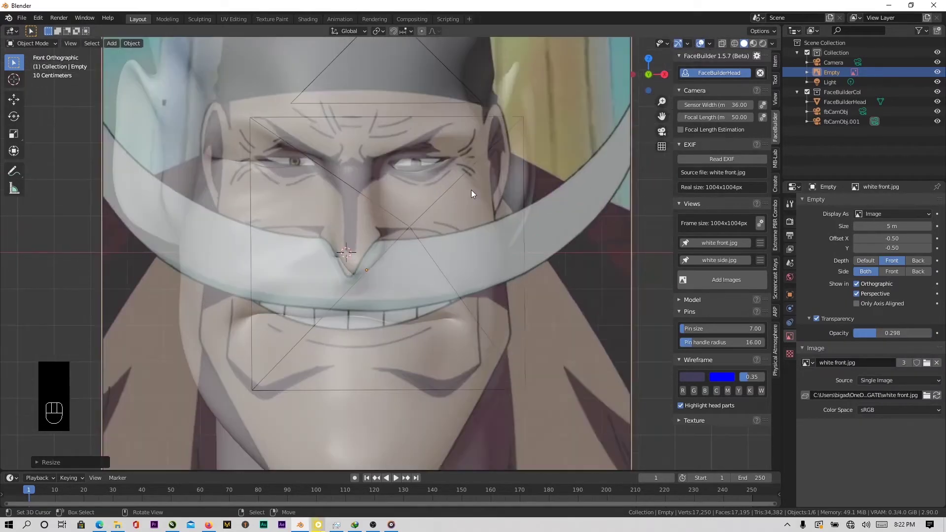
click(455, 256)
- Add white side.jpg as a semi-transparent reference image in right view, and scale and move it over the head's profile
key(KP_3)
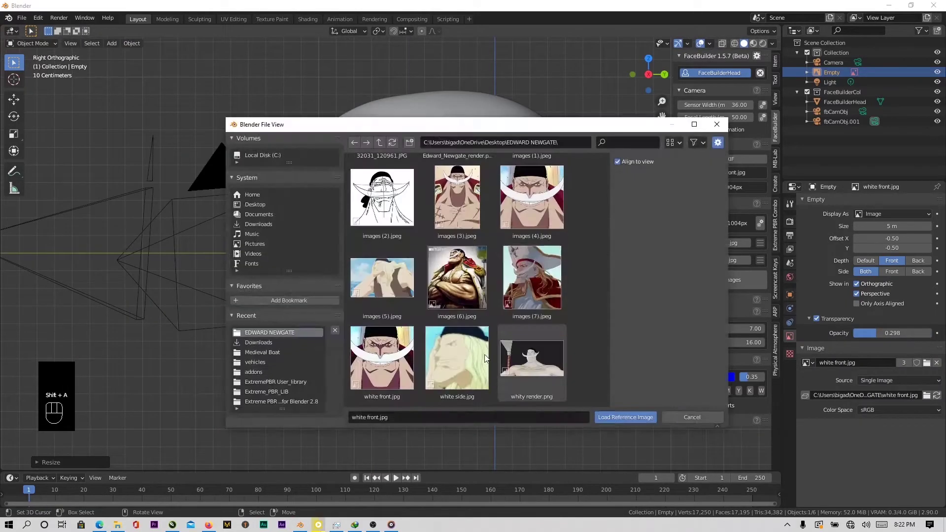
click(627, 416)
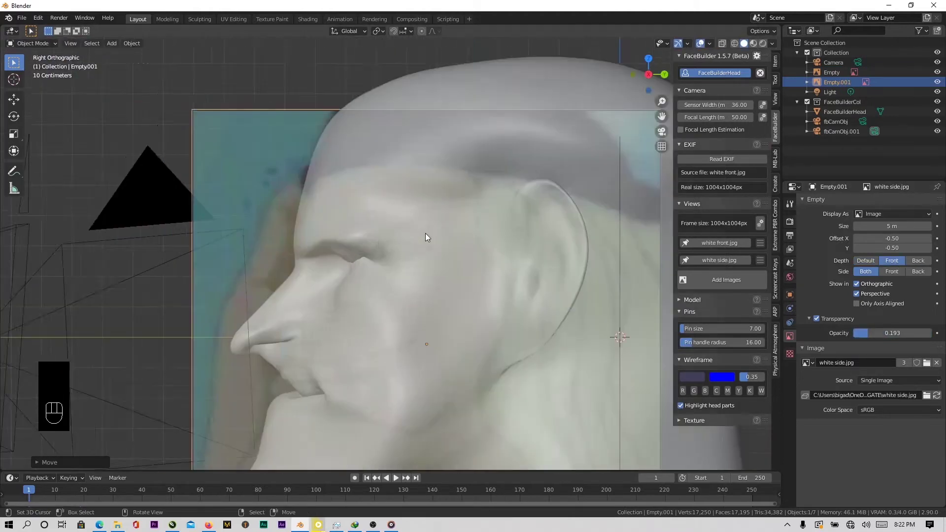
key(s)
click(517, 165)
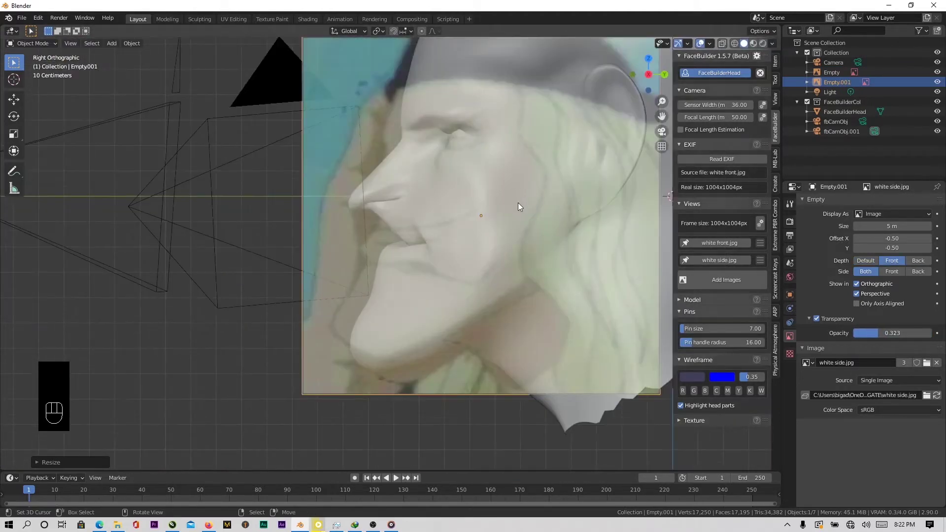
key(g)
click(504, 193)
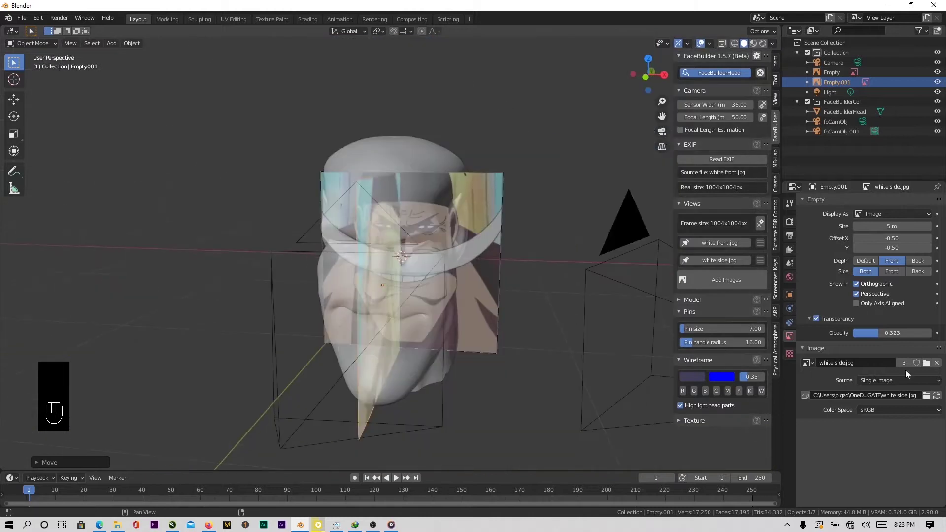
- Switch the FaceBuilder head to Sculpt Mode and choose the Grab brush
click(401, 296)
key(ctrl+Tab)
click(414, 352)
key(f)
click(343, 295)
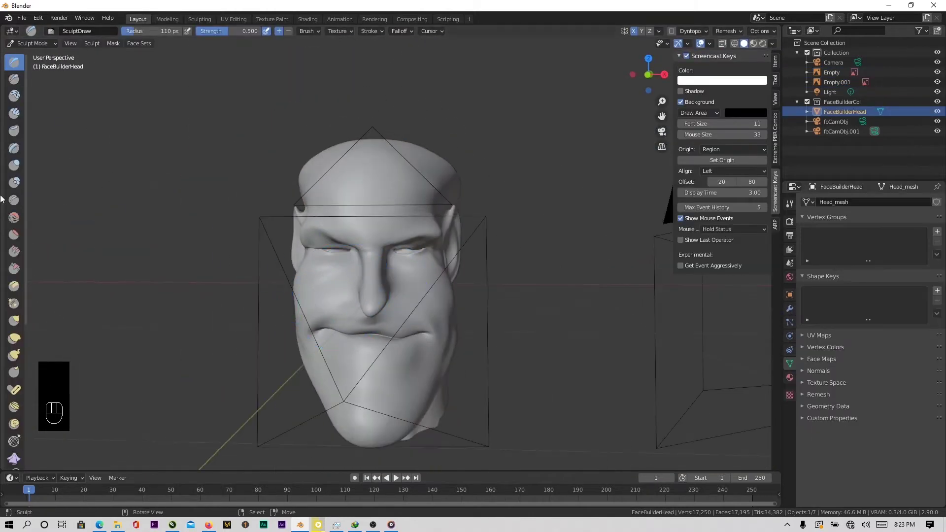
click(16, 325)
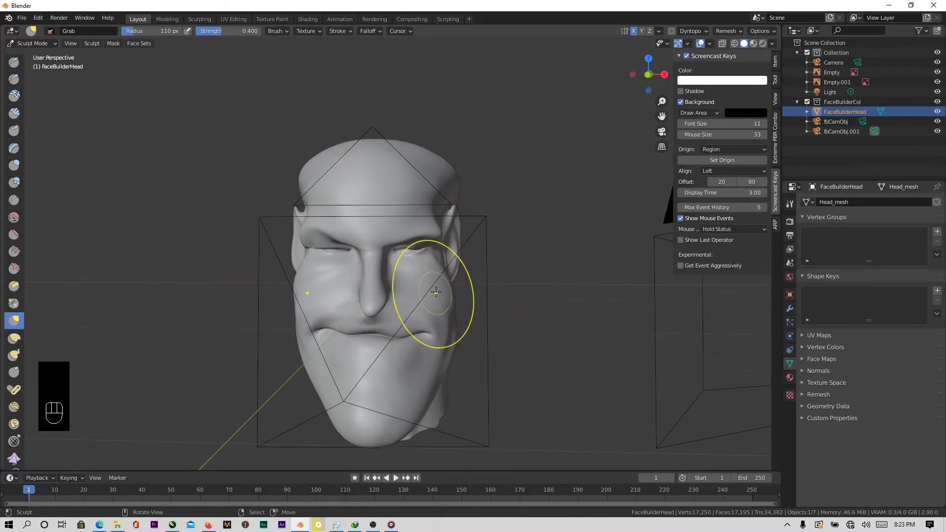
- Set the Grab brush radius to 230 px in front view over the head's jaw
key(KP_1)
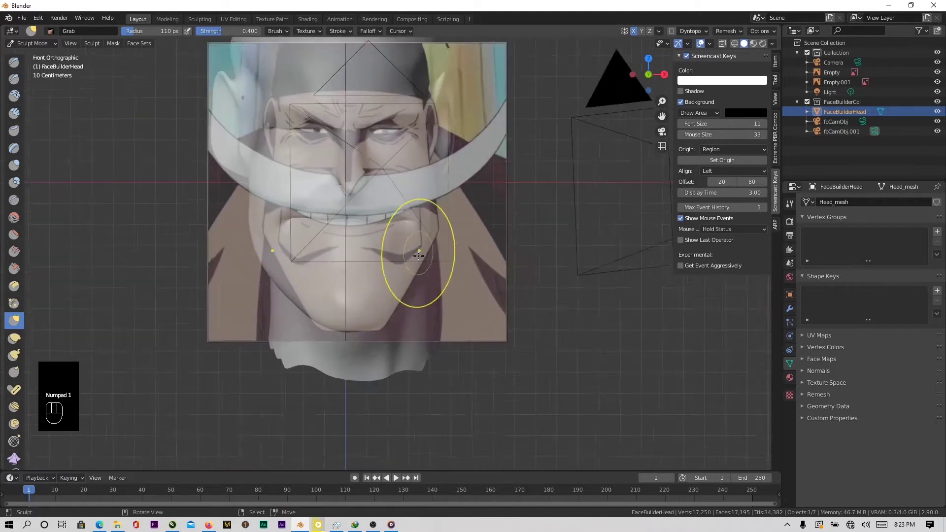
scroll(424, 266, up, 4)
scroll(442, 291, down, 1)
key(f)
click(508, 321)
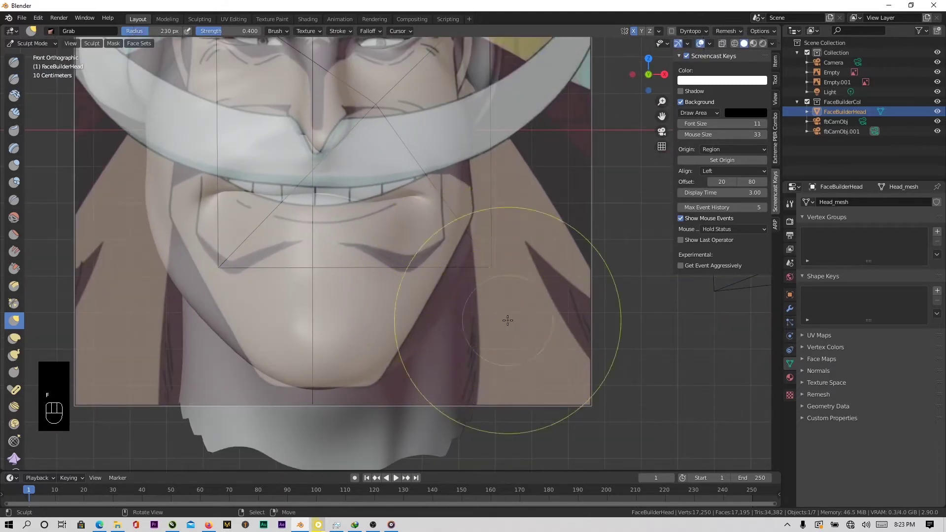
- Set the Grab brush radius to 369 px and pull the jaw's sides into line with the front reference
key(f)
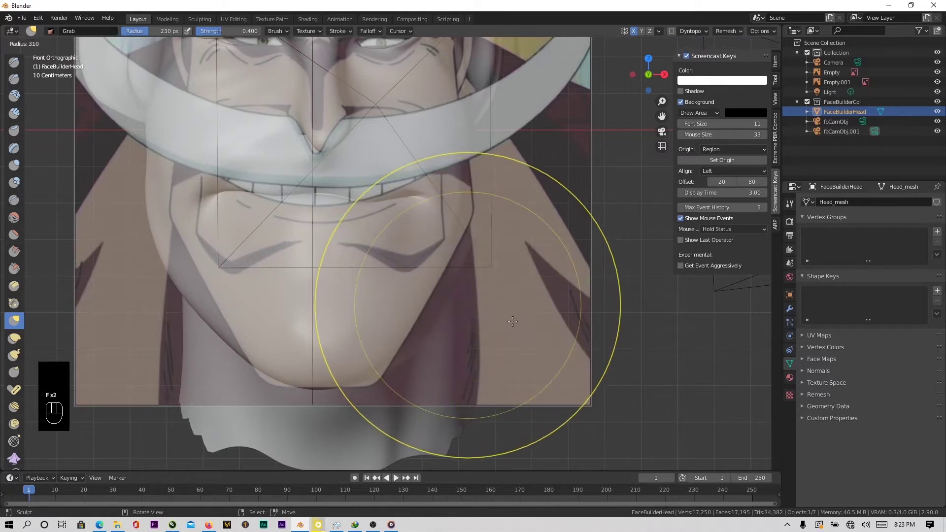
click(537, 327)
drag(446, 297, 431, 292)
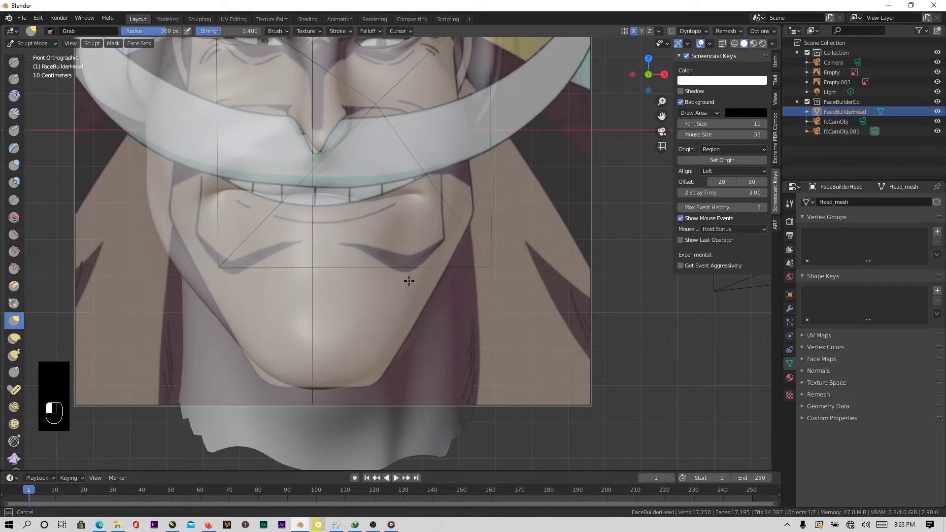
drag(410, 281, 410, 283)
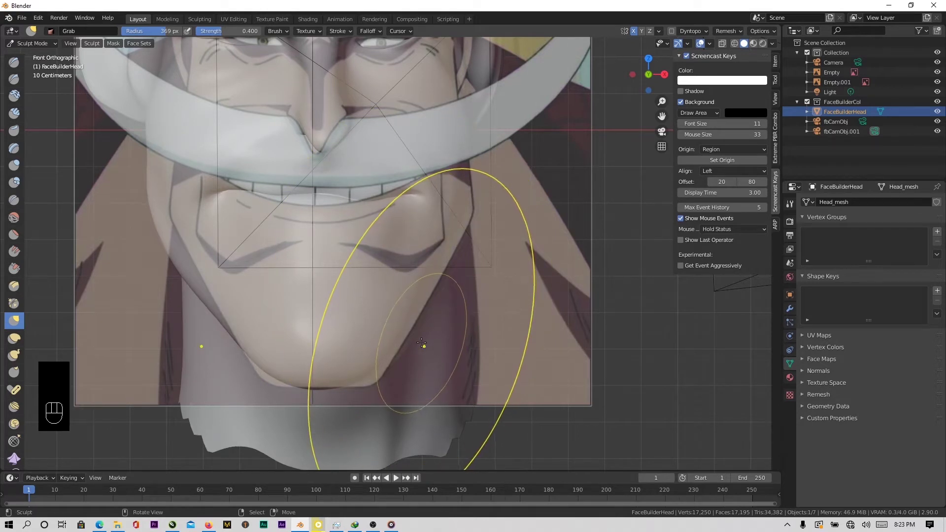
scroll(422, 295, up, 1)
drag(437, 263, 432, 263)
scroll(432, 291, up, 3)
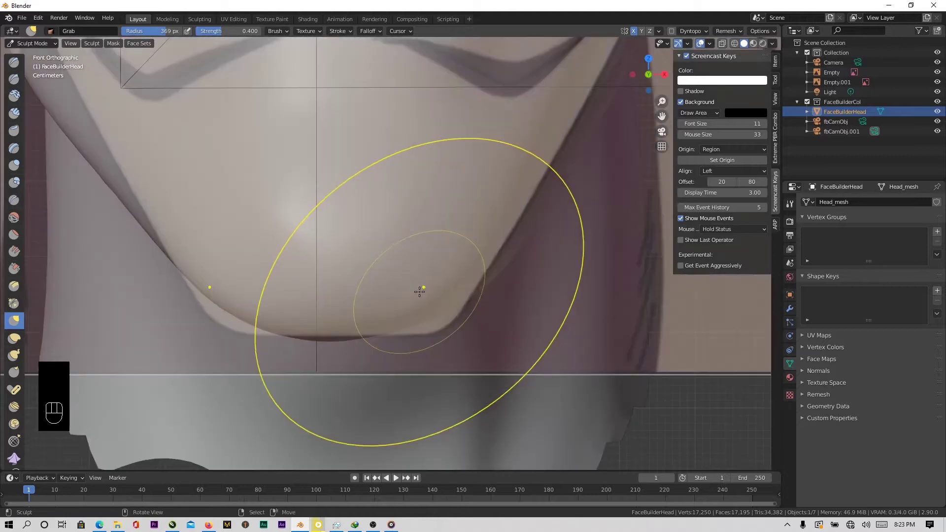
drag(432, 310, 432, 310)
- Flatten the chin's lower edge and pull out its corners to follow the chin in the front reference
scroll(318, 347, up, 3)
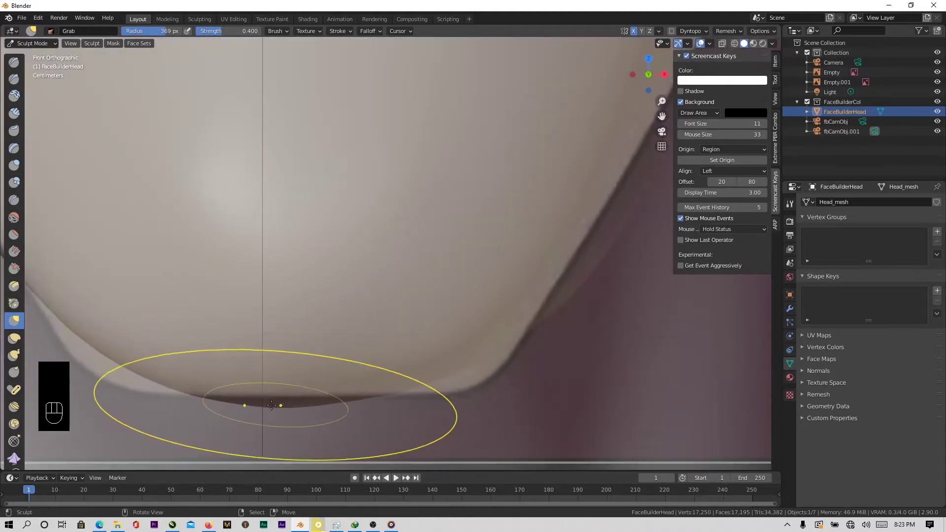
drag(264, 405, 263, 382)
drag(452, 372, 452, 372)
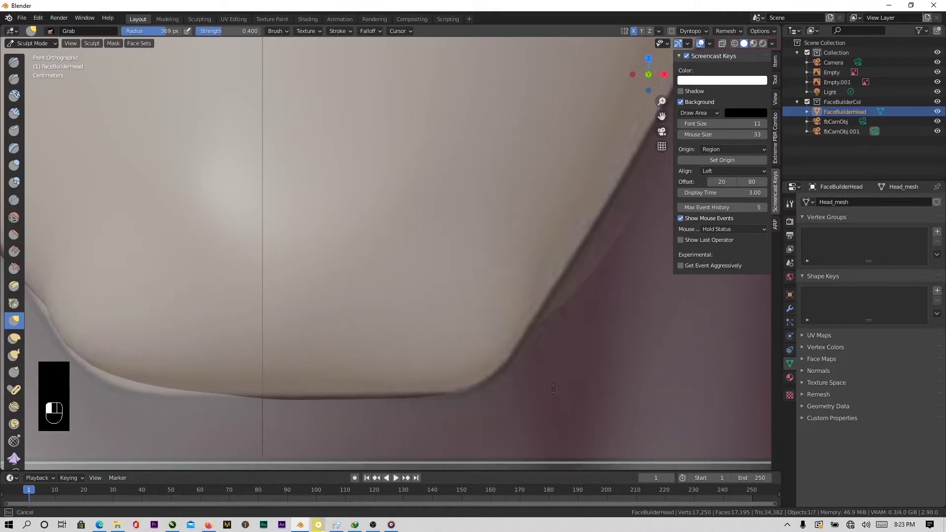
drag(553, 388, 552, 389)
drag(383, 394, 384, 382)
shift+middle_drag(407, 327, 390, 386)
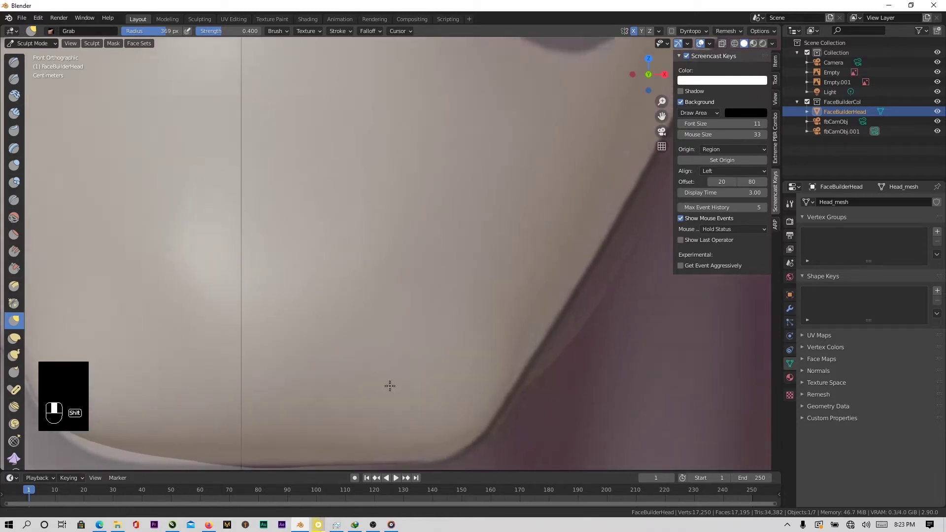
scroll(404, 362, down, 4)
scroll(516, 242, down, 3)
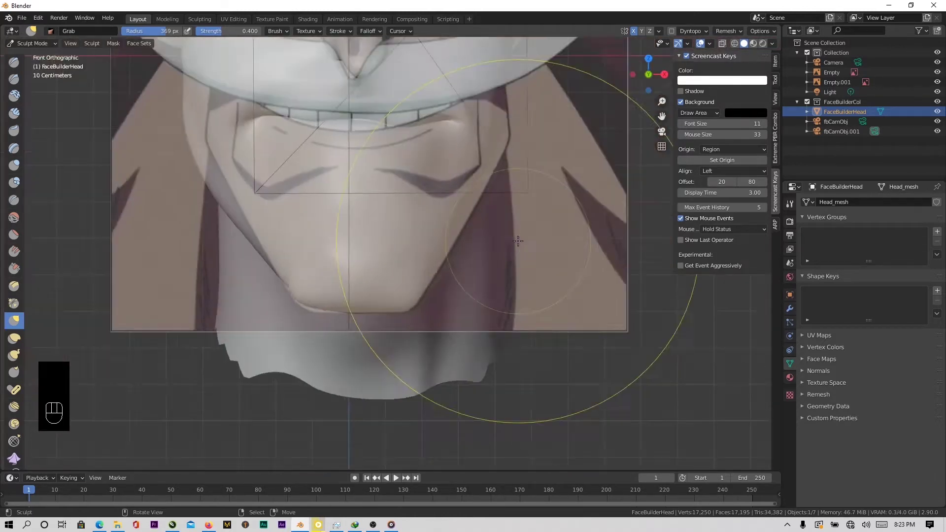
scroll(518, 241, down, 3)
middle_drag(518, 241, 420, 220)
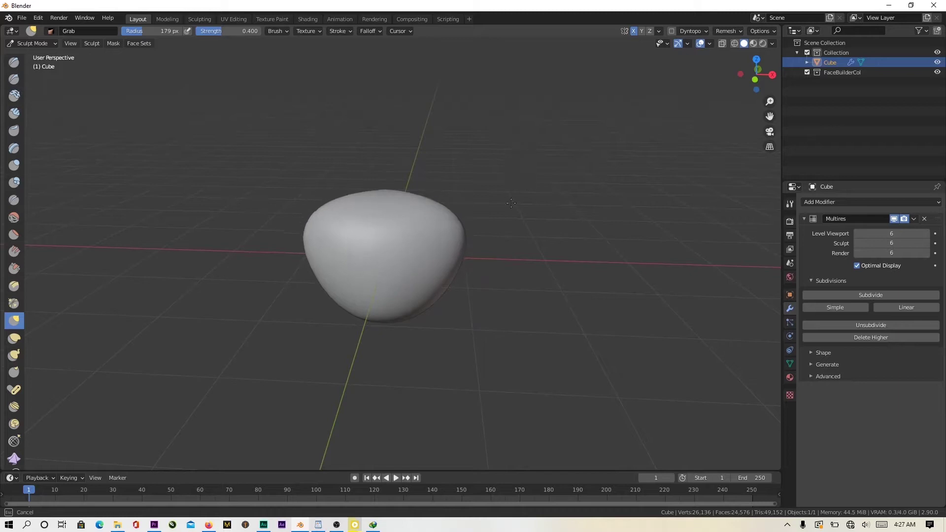
- Demonstrate the Grab brush on the Multires cube by pulling its sides into a wider shape
drag(459, 275, 468, 255)
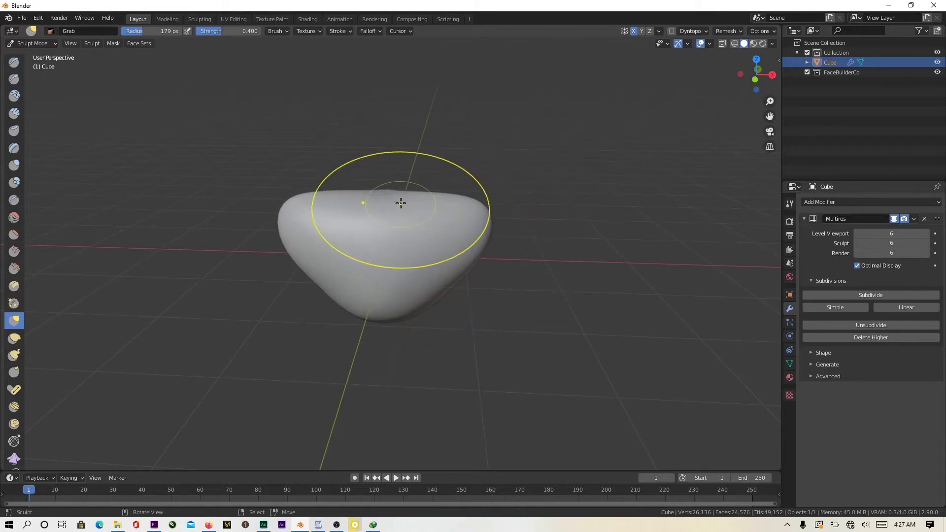
middle_drag(454, 256, 408, 262)
mouse_move(440, 257)
mouse_down()
mouse_move(448, 254)
mouse_move(415, 256)
mouse_up()
- Adjust the head's chin and jaw profile with the Grab brush against the side reference in right view
scroll(425, 250, down, 3)
middle_drag(463, 251, 432, 251)
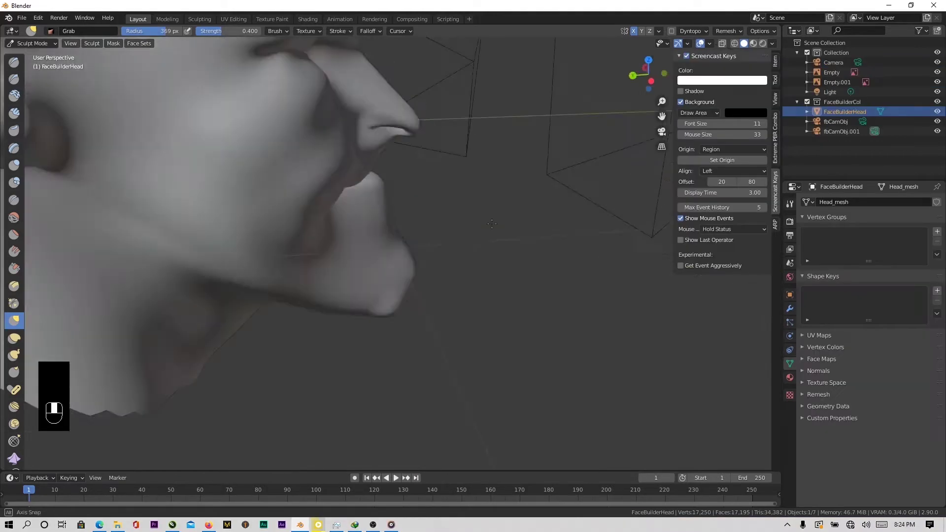
scroll(433, 284, down, 4)
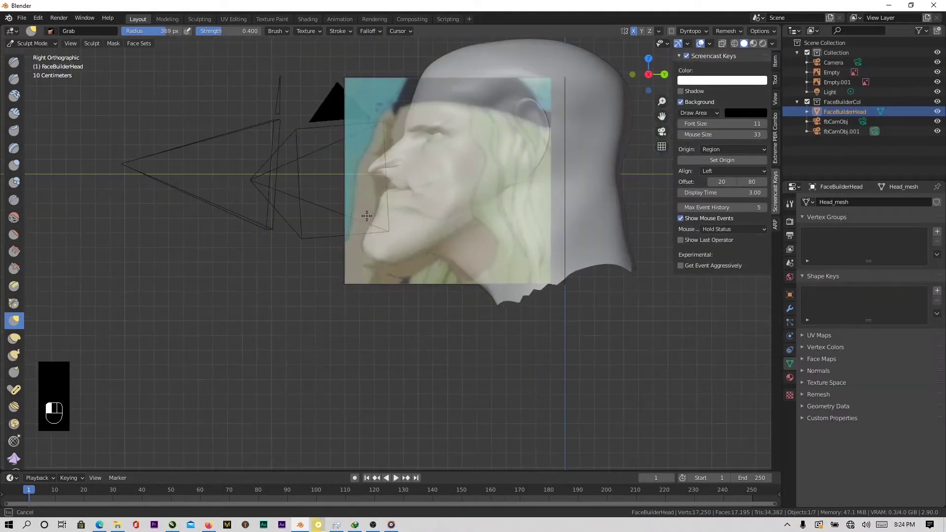
scroll(367, 216, up, 4)
scroll(430, 339, down, 3)
scroll(555, 302, up, 5)
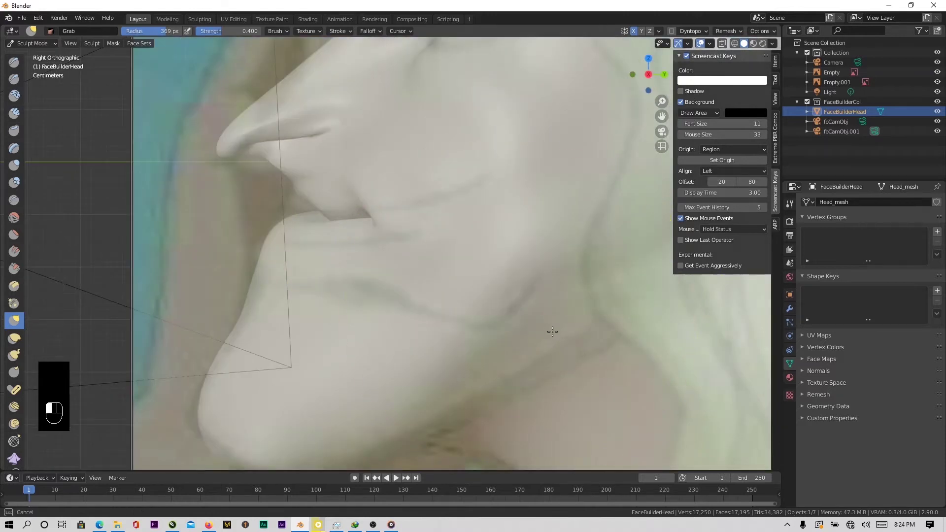
scroll(552, 332, down, 2)
scroll(578, 261, down, 3)
middle_drag(473, 276, 591, 301)
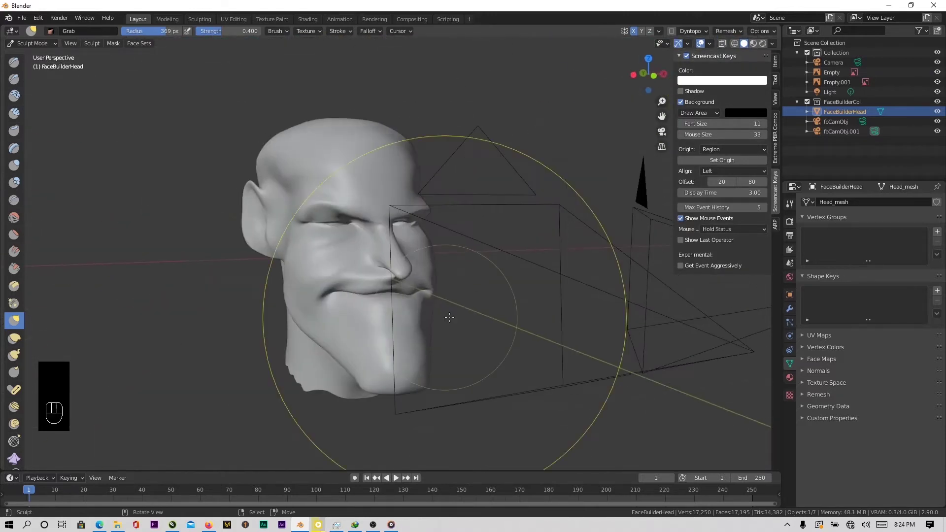
- Refine the lower edge of the chin with the Grab brush against the reference in front view
key(KP_3)
key(KP_1)
scroll(413, 382, up, 4)
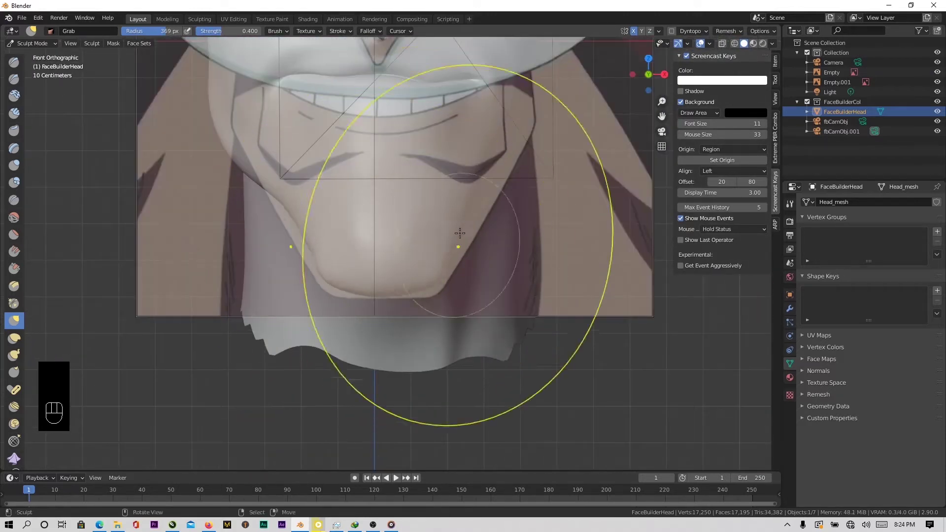
scroll(317, 393, up, 5)
scroll(316, 392, down, 5)
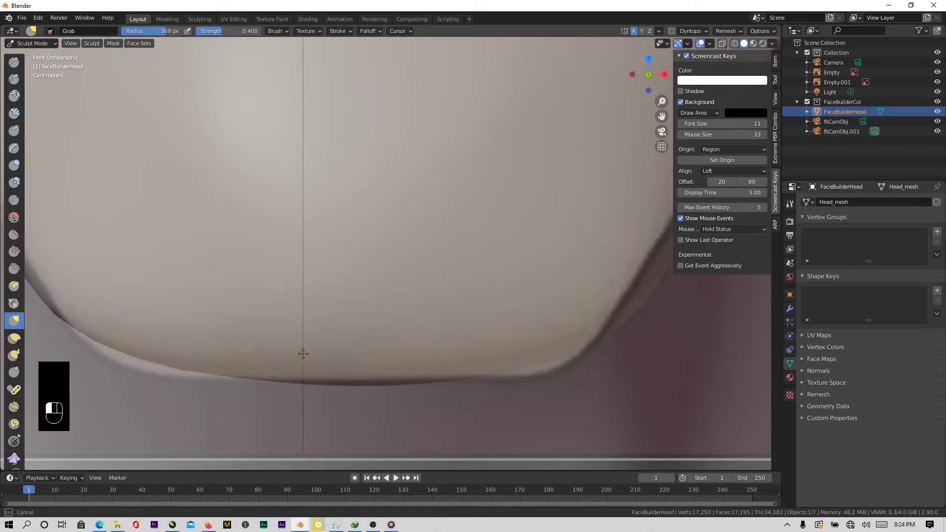
middle_drag(303, 354, 416, 295)
key(KP_1)
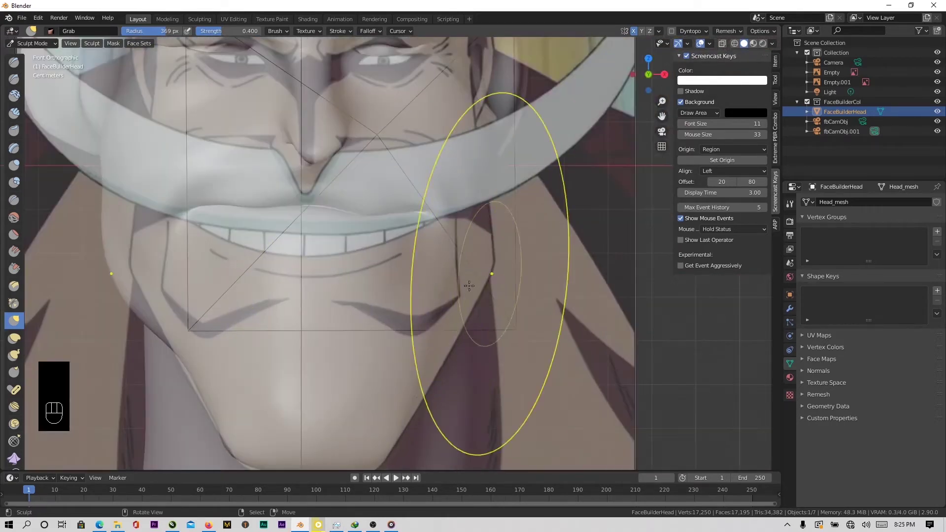
- Enlarge the Grab brush to 500 px, try reshaping the skull's side above the ear, and undo the last stroke
scroll(483, 275, down, 3)
scroll(474, 321, up, 2)
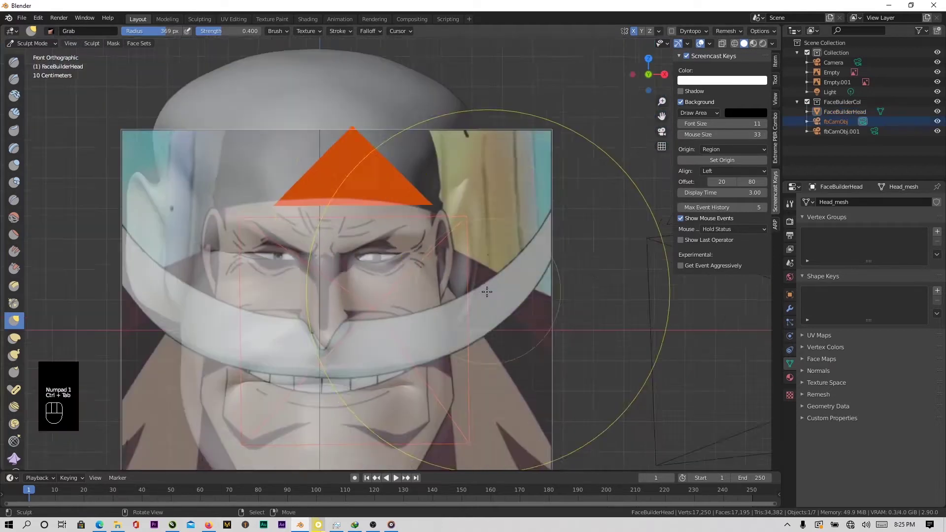
scroll(488, 292, up, 3)
shift+middle_drag(476, 254, 366, 226)
key(f)
click(693, 143)
drag(392, 142, 395, 140)
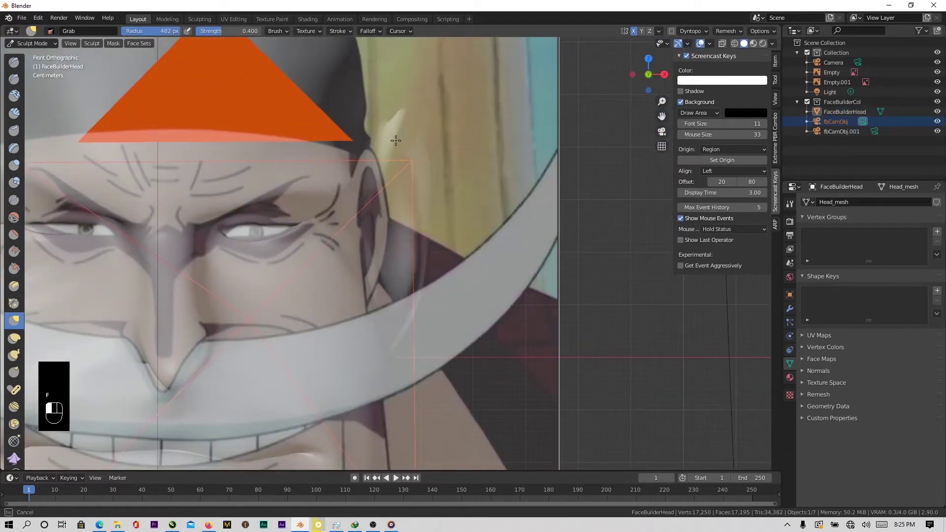
click(397, 140)
scroll(404, 168, down, 5)
key(ctrl+z)
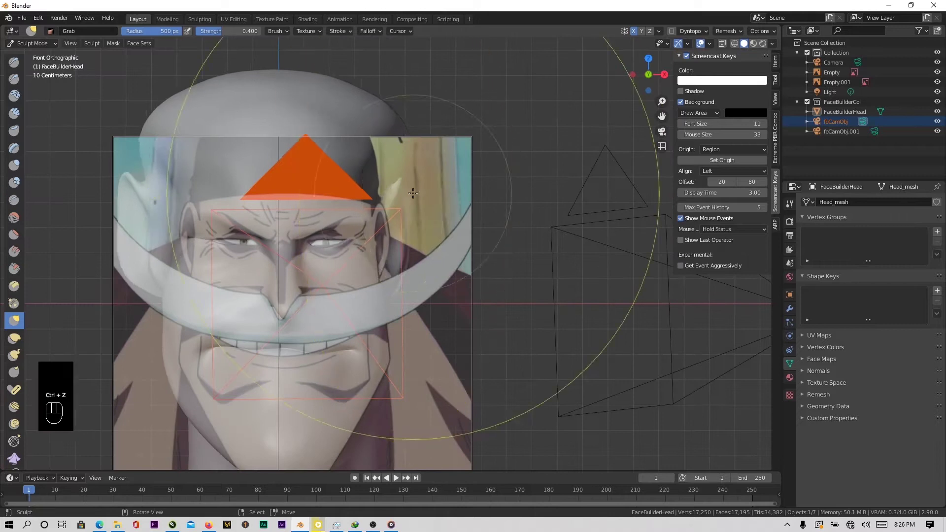
- Narrow the sides of the cranium with the 500 px Grab brush and check the head in perspective
scroll(412, 197, down, 2)
drag(400, 256, 401, 275)
scroll(401, 274, up, 3)
middle_drag(672, 308, 535, 128)
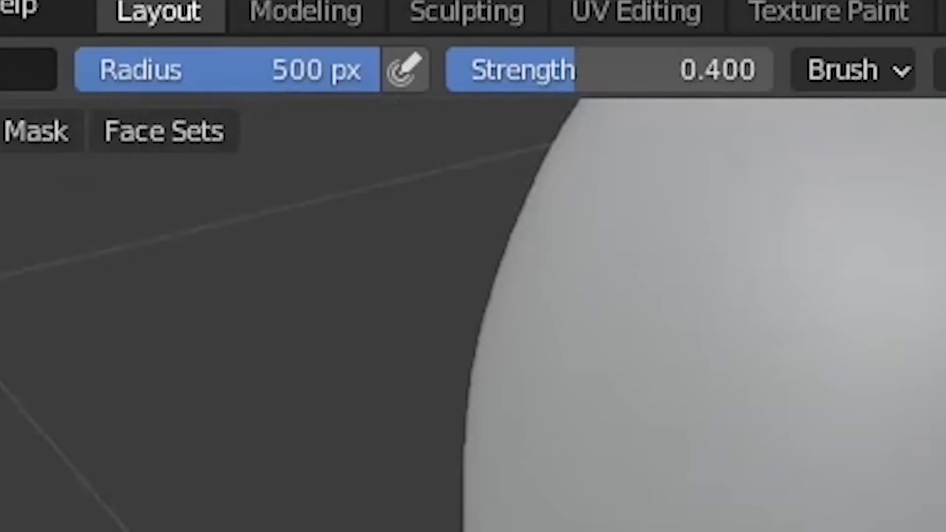
key(KP_1)
middle_drag(544, 222, 490, 236)
scroll(490, 236, down, 1)
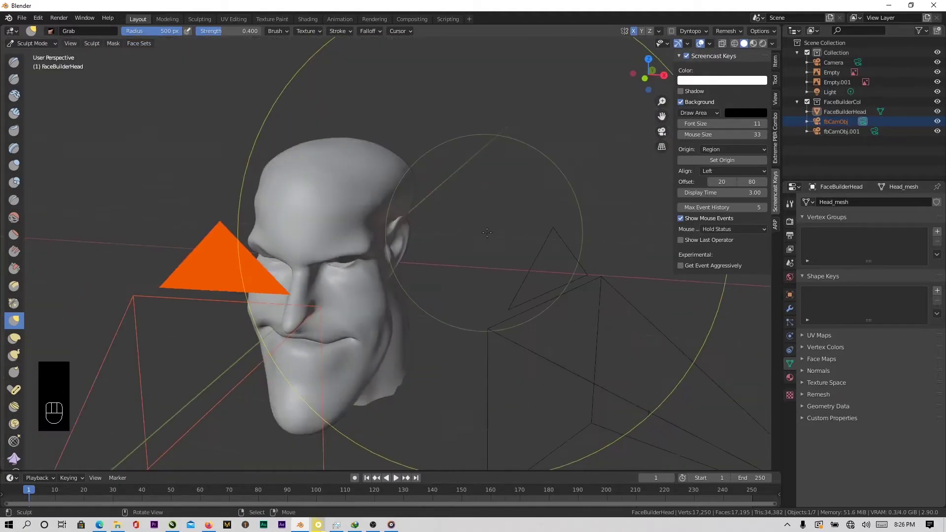
- Refine the cranium's outline around the bandana with the Grab brush in front view
key(KP_1)
shift+middle_drag(275, 109, 376, 147)
scroll(376, 146, up, 2)
scroll(505, 186, down, 1)
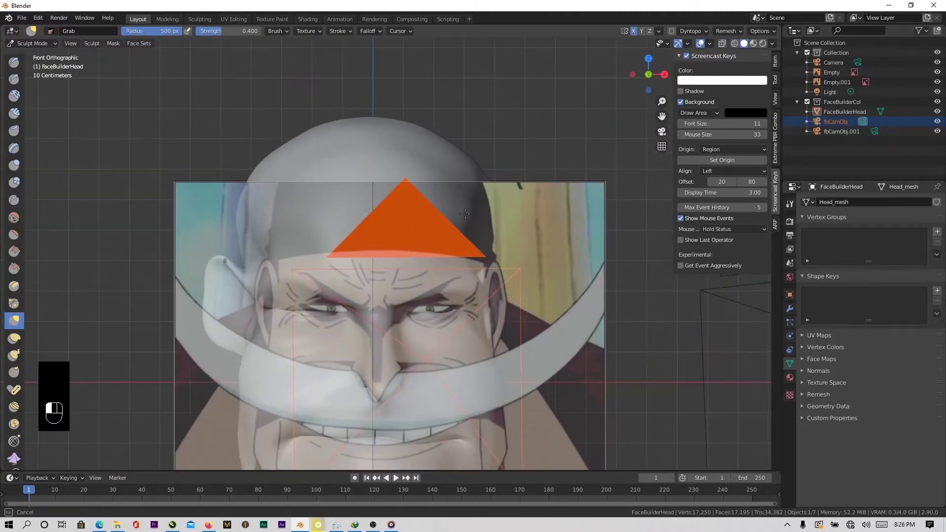
scroll(380, 175, down, 3)
scroll(377, 189, up, 3)
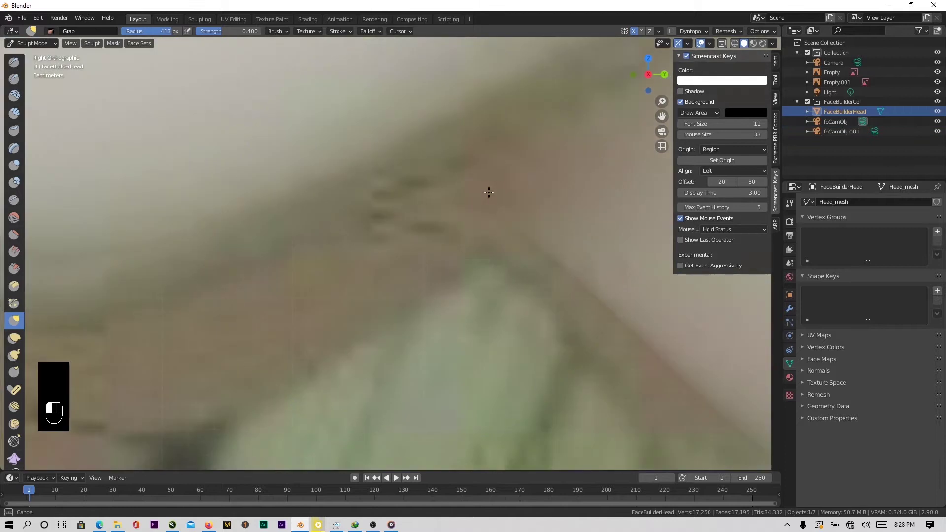
- Pull the back of the neck inward with the Grab brush in right view
scroll(493, 221, down, 2)
scroll(520, 337, down, 2)
mouse_move(601, 100)
shift+middle_down()
mouse_move(471, 277)
mouse_move(507, 148)
shift+middle_up()
scroll(507, 149, up, 1)
drag(594, 300, 541, 297)
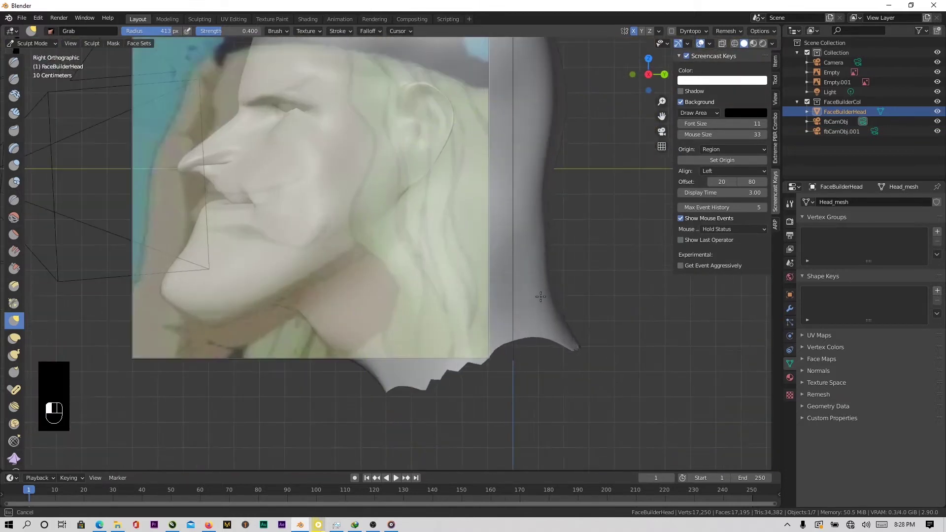
drag(483, 251, 478, 248)
- Reshape the upper lip and mouth profile with the Grab brush, pulling the lip forward against the side reference
shift+middle_drag(447, 218, 483, 336)
scroll(483, 336, up, 4)
shift+middle_drag(340, 384, 604, 273)
scroll(604, 273, up, 5)
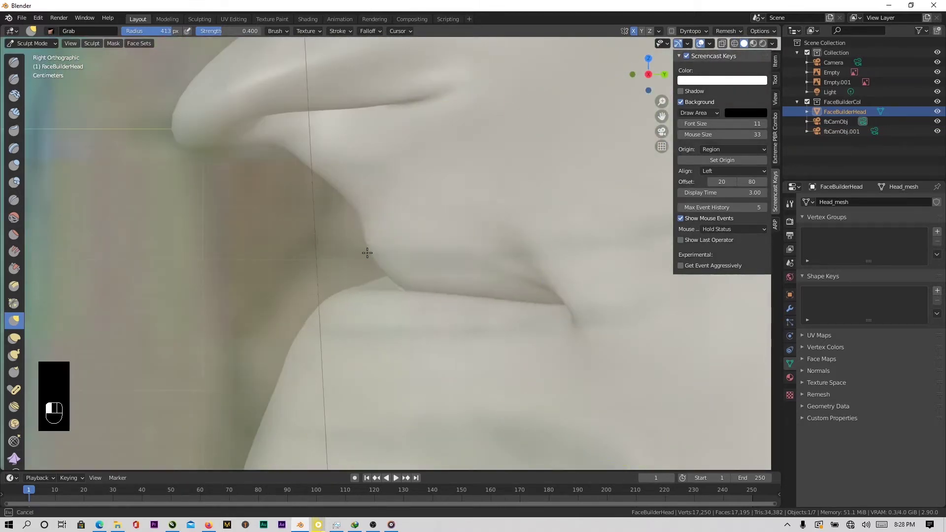
drag(367, 253, 345, 242)
shift+middle_drag(335, 162, 424, 327)
scroll(424, 327, up, 3)
scroll(424, 327, down, 5)
drag(427, 333, 416, 336)
- Nudge the area beside the nose bridge slightly upward with the Grab brush in front view
key(KP_1)
shift+middle_drag(374, 325, 336, 205)
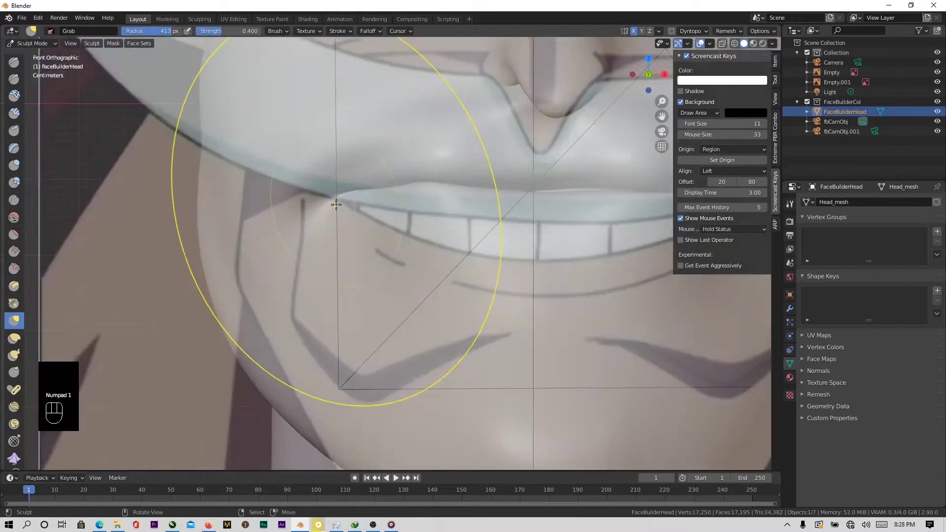
scroll(336, 204, down, 1)
shift+middle_drag(577, 173, 513, 379)
shift+middle_drag(542, 154, 527, 327)
drag(517, 320, 516, 311)
- Raise the inner and outer parts of the eye with the Grab brush to match the eye in the front reference
shift+middle_drag(641, 296, 338, 297)
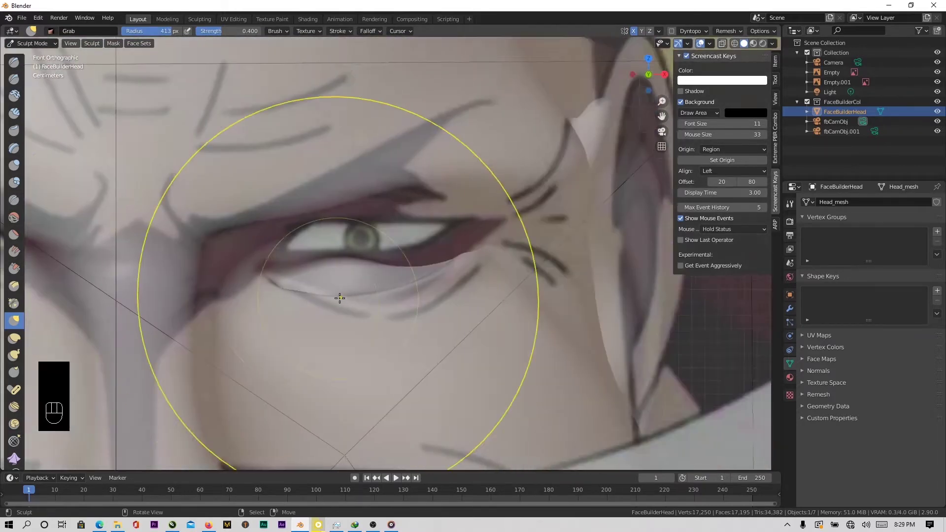
scroll(338, 298, up, 1)
drag(272, 246, 266, 227)
drag(458, 141, 460, 139)
scroll(475, 148, up, 1)
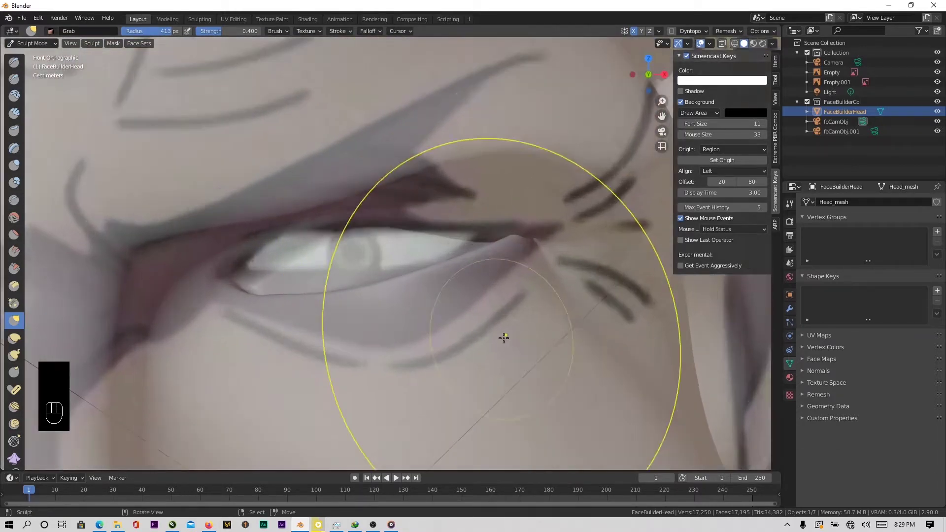
scroll(502, 338, up, 4)
shift+middle_drag(452, 130, 433, 343)
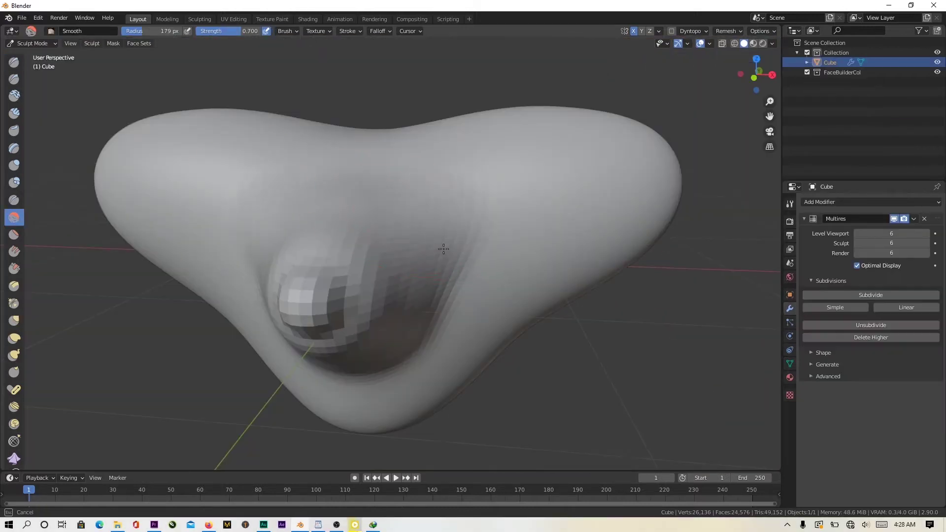
- Smooth the example cube's stepped surface and the head's eyelid folds and eye corners with the Smooth brush at strength 0.700
middle_drag(443, 248, 450, 260)
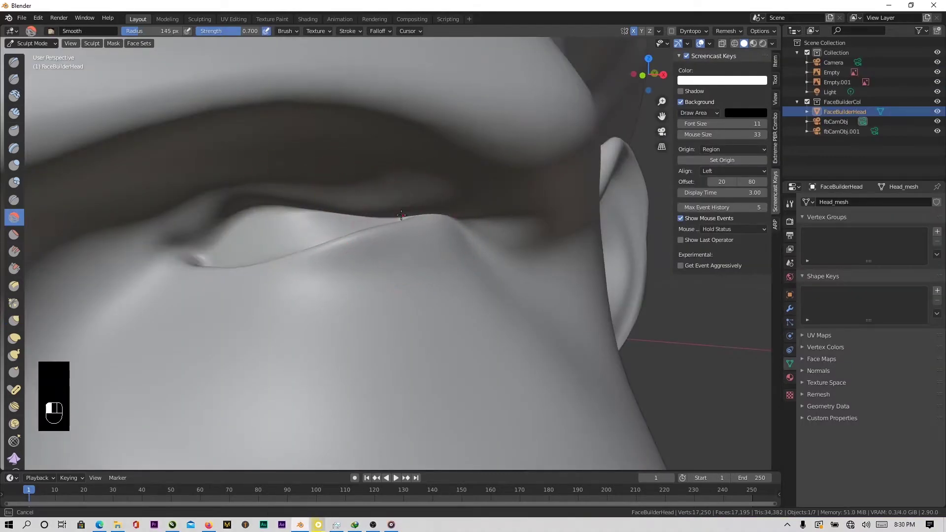
drag(401, 215, 411, 216)
mouse_move(411, 215)
middle_down()
mouse_move(430, 243)
mouse_move(199, 226)
mouse_move(191, 254)
mouse_move(237, 244)
middle_up()
drag(236, 244, 206, 246)
middle_drag(207, 247, 251, 251)
drag(252, 251, 255, 251)
mouse_move(255, 251)
middle_down()
mouse_move(169, 260)
mouse_move(239, 326)
mouse_move(268, 316)
middle_up()
ctrl+middle_drag(458, 340, 468, 302)
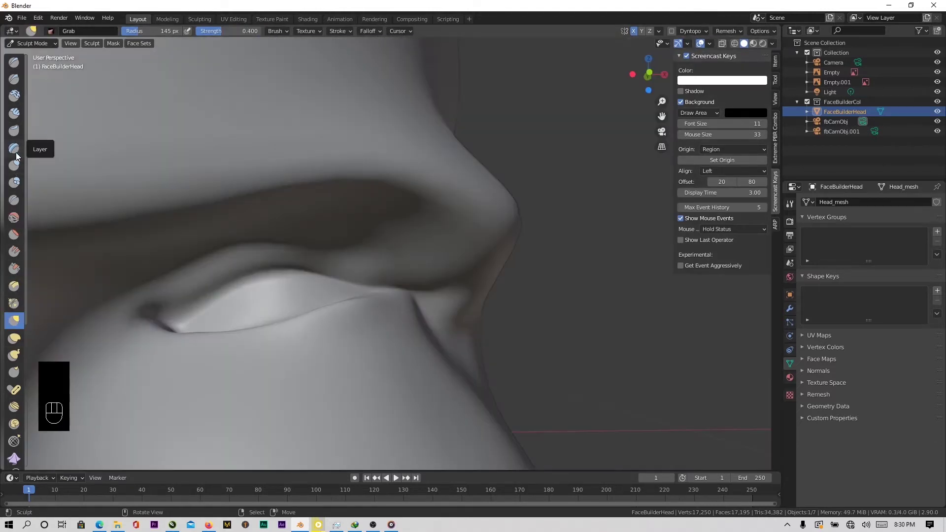
- Choose the Crease brush, undo the last stroke, and carve a crease along the fold above the upper eyelid
click(13, 199)
scroll(202, 286, up, 4)
key(ctrl+z)
shift+middle_drag(200, 294, 185, 262)
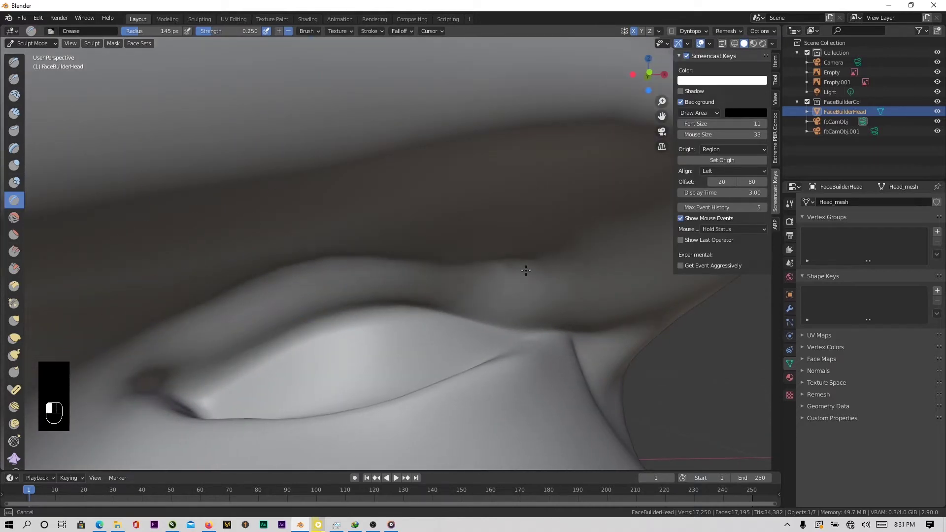
drag(181, 312, 460, 264)
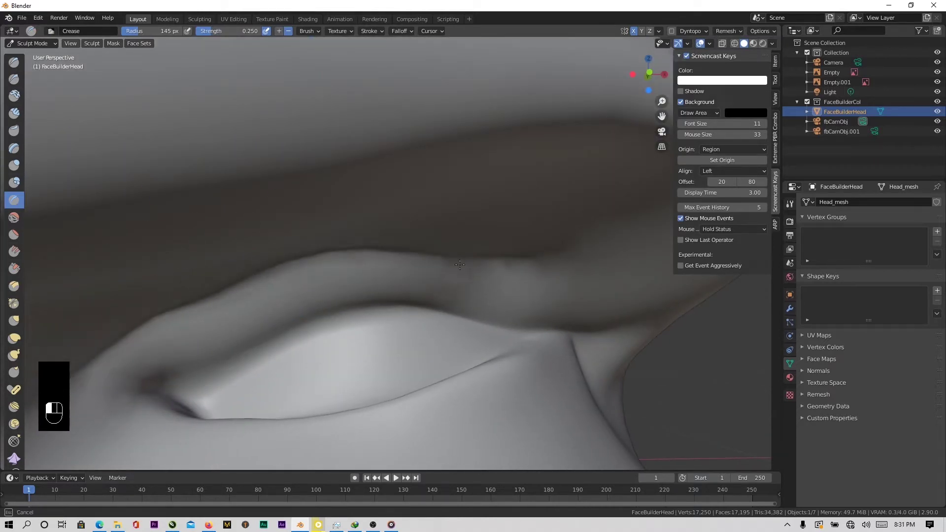
- Check the mesh around the eyelid in Edit Mode and return to Sculpt Mode
key(Tab)
middle_drag(465, 268, 500, 259)
key(Tab)
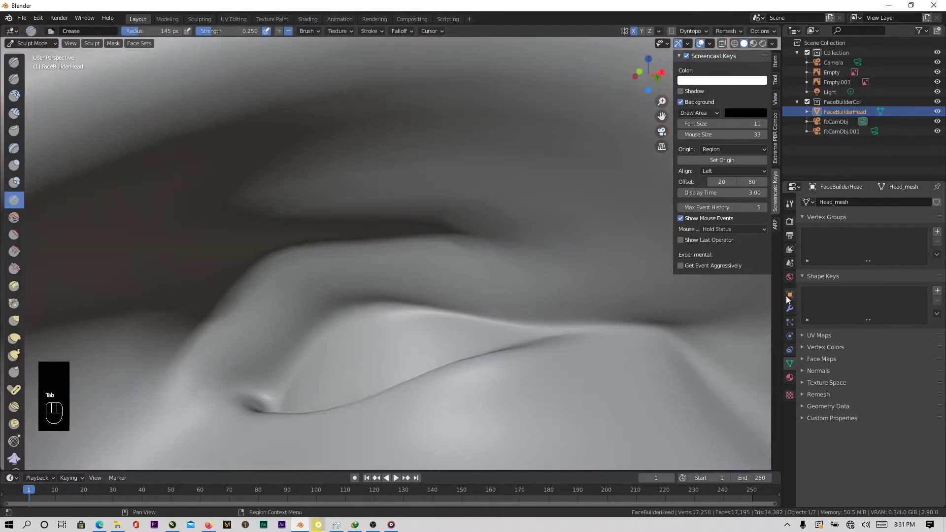
- Turn on the wireframe overlay in the head object's viewport display settings
click(789, 295)
click(820, 414)
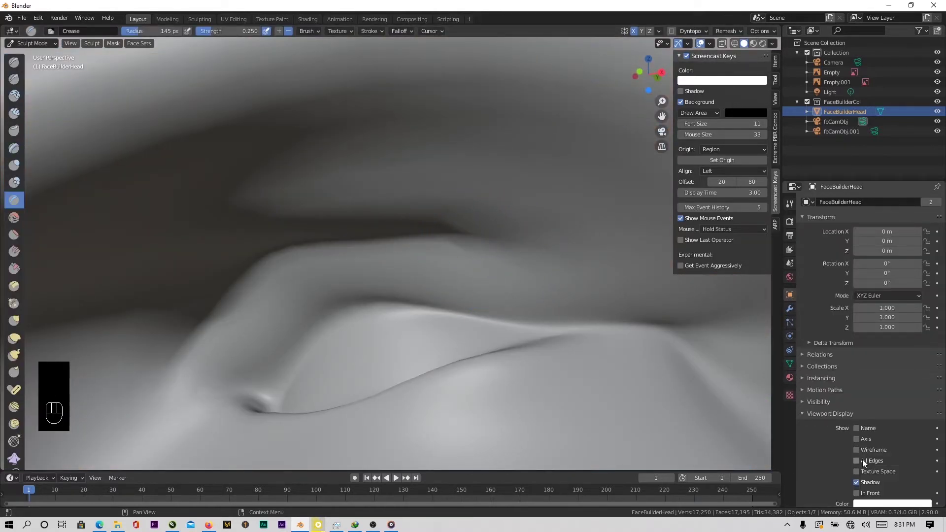
click(856, 449)
- Carve a crease along the fold above the upper eyelid with the Crease brush at strength 0.250
drag(461, 255, 494, 269)
mouse_move(494, 270)
middle_down()
mouse_move(507, 271)
mouse_move(276, 261)
middle_up()
mouse_move(212, 207)
mouse_down()
mouse_move(350, 224)
mouse_move(440, 263)
mouse_move(191, 217)
mouse_move(154, 221)
mouse_up()
shift+middle_drag(155, 225, 412, 230)
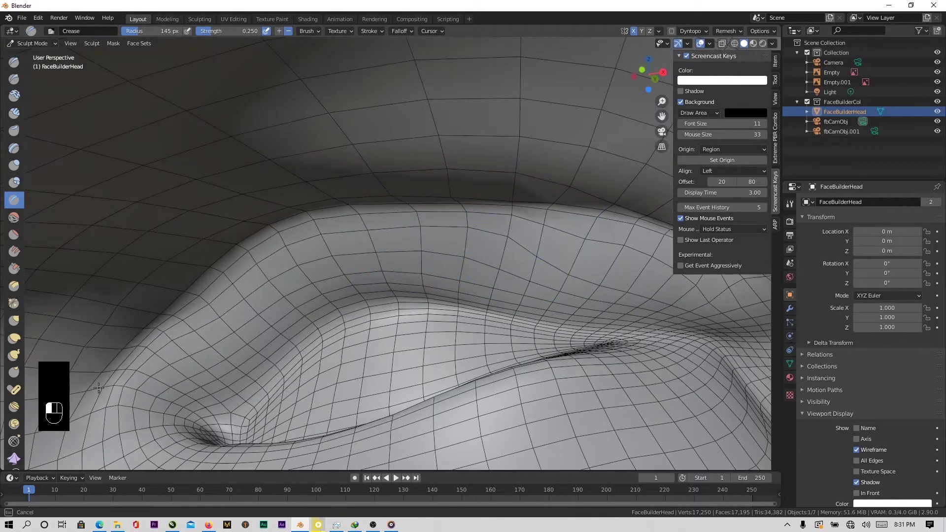
mouse_move(98, 388)
mouse_down()
mouse_move(133, 345)
mouse_move(263, 238)
mouse_up()
drag(473, 202, 512, 203)
- Extend the crease along the outer end of the upper eyelid fold, checking it from several angles
scroll(513, 207, down, 5)
mouse_move(513, 209)
middle_down()
mouse_move(523, 216)
mouse_move(362, 270)
middle_up()
scroll(476, 235, up, 4)
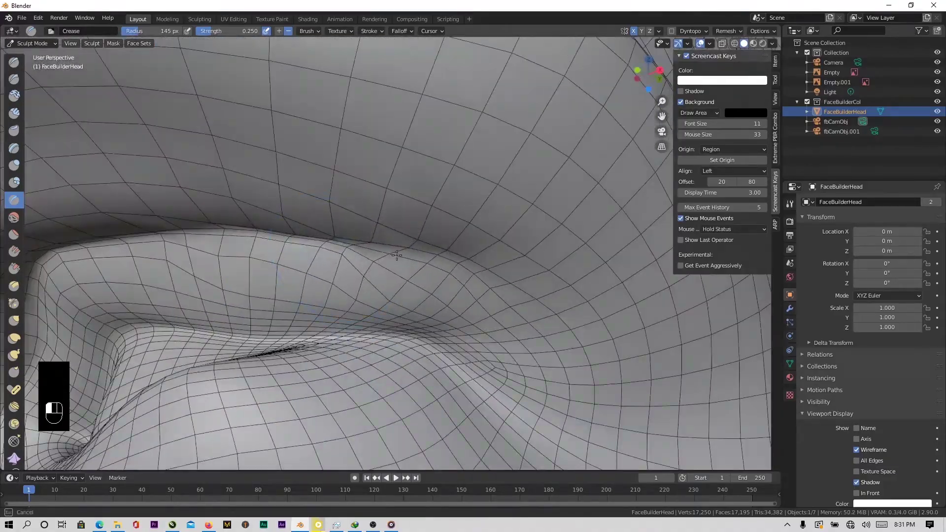
drag(397, 256, 389, 255)
scroll(376, 258, down, 5)
mouse_move(375, 258)
middle_down()
mouse_move(315, 280)
mouse_move(406, 254)
mouse_move(423, 285)
mouse_move(327, 243)
mouse_move(290, 239)
mouse_move(361, 209)
middle_up()
scroll(407, 254, up, 4)
- Choose the Smooth brush at strength 0.700 and smooth the eyelid folds toward the eye corners
click(14, 218)
scroll(244, 250, up, 4)
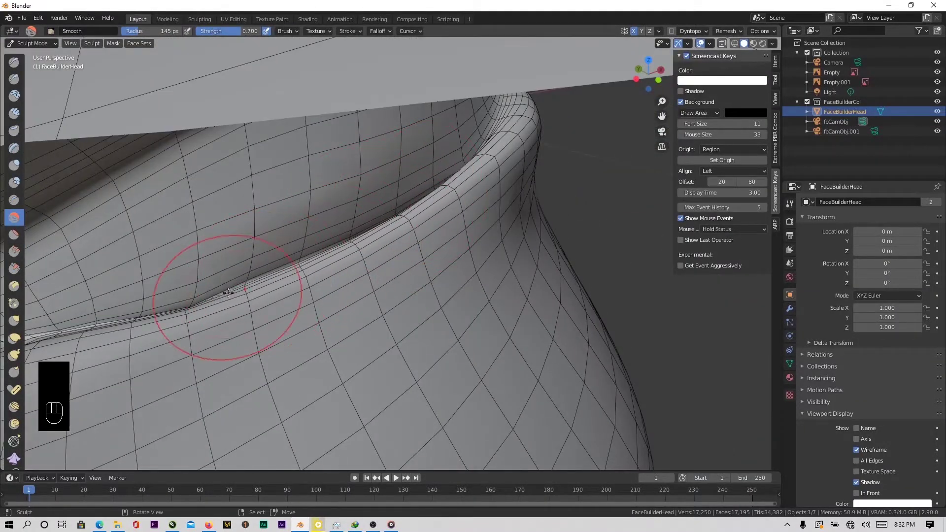
scroll(228, 292, down, 3)
scroll(294, 317, up, 4)
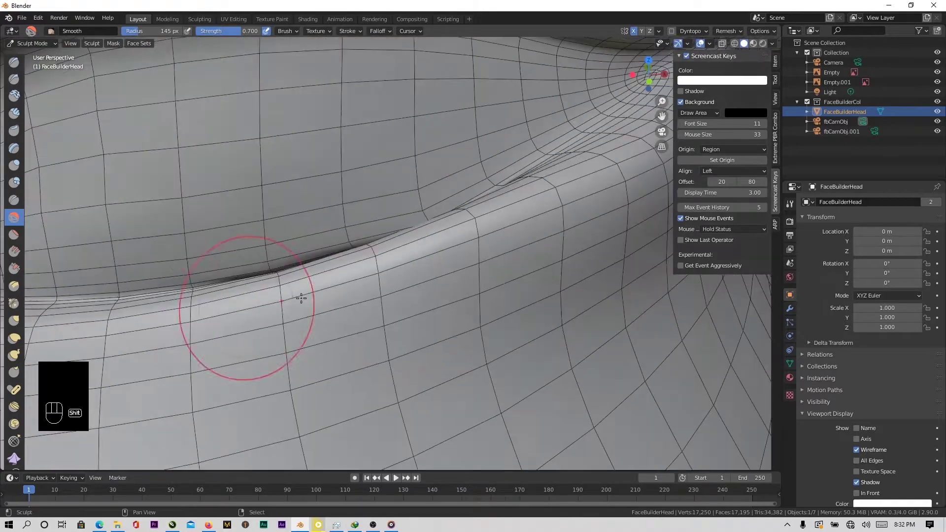
middle_drag(276, 302, 576, 221)
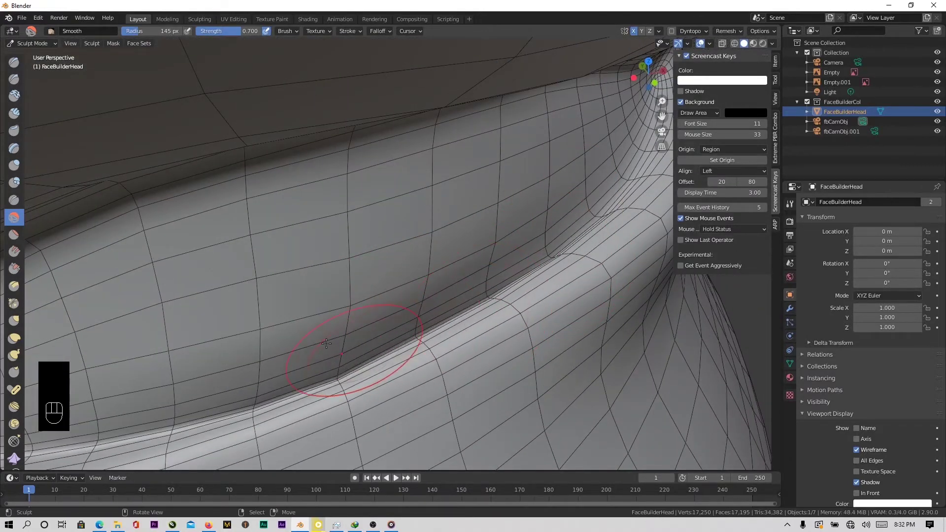
scroll(296, 305, down, 6)
scroll(249, 241, up, 4)
middle_drag(256, 244, 414, 261)
scroll(295, 311, up, 2)
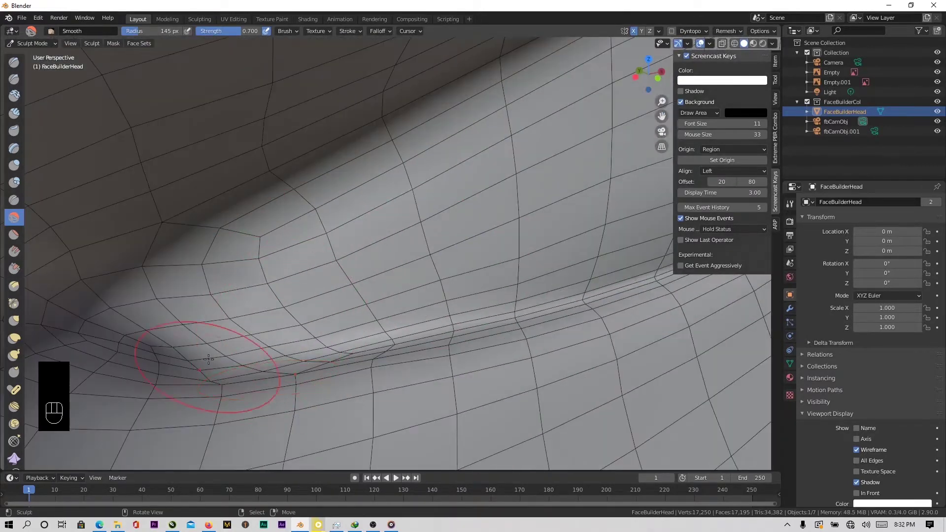
scroll(208, 359, down, 5)
middle_drag(253, 296, 443, 274)
scroll(443, 230, up, 4)
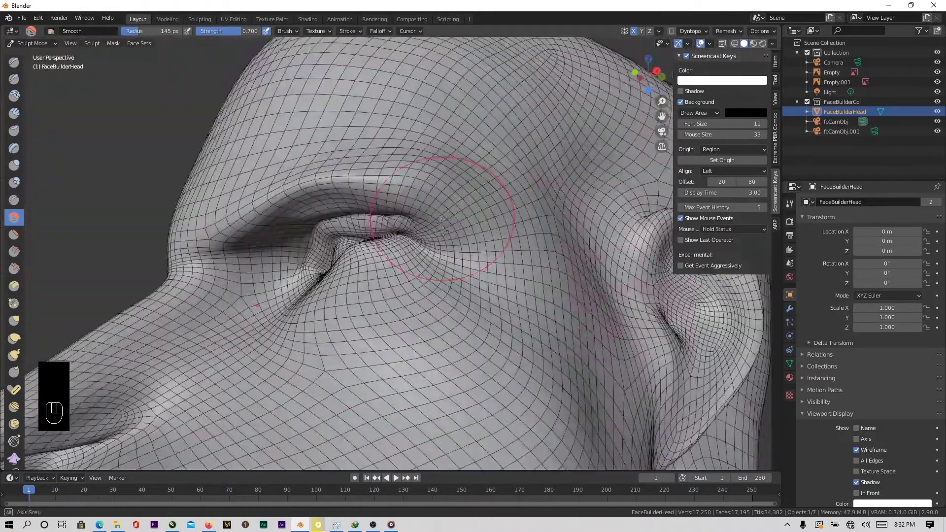
- Smooth the uneven mesh along the deep horizontal facial crease with the Smooth brush
scroll(443, 230, down, 5)
middle_drag(443, 230, 412, 185)
scroll(411, 186, up, 8)
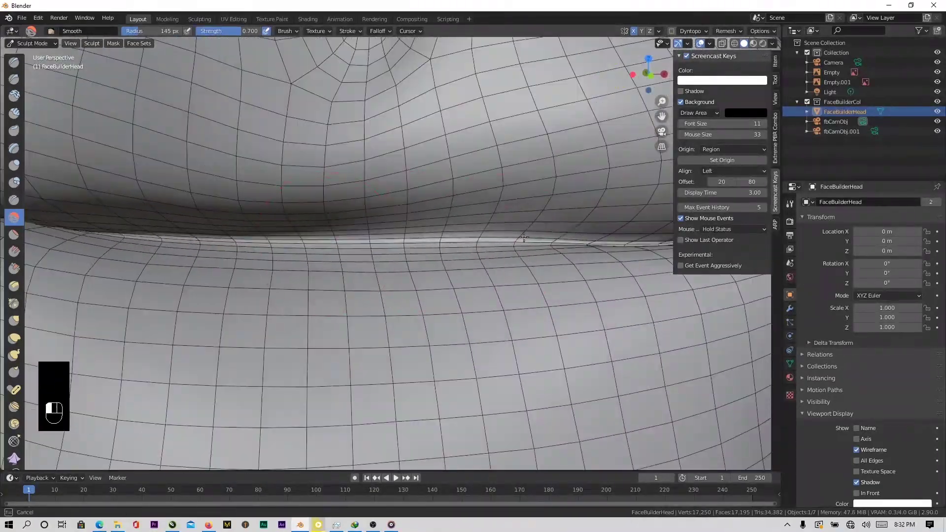
scroll(523, 238, down, 4)
middle_drag(524, 238, 522, 211)
scroll(522, 212, up, 4)
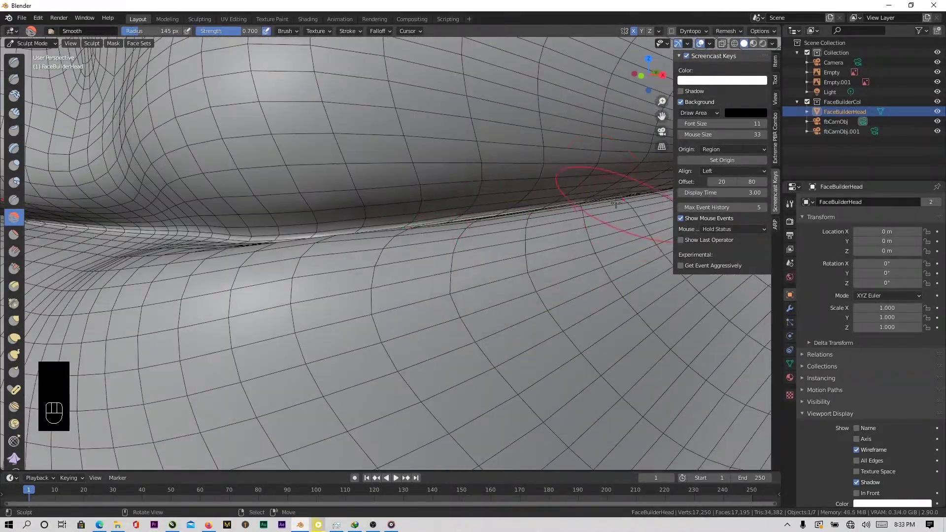
- Continue smoothing the crowded edges inside the deep crease at close range until they follow one even line
shift+middle_drag(616, 203, 420, 266)
click(420, 266)
scroll(421, 266, up, 1)
scroll(335, 264, up, 3)
middle_drag(335, 264, 400, 275)
click(400, 275)
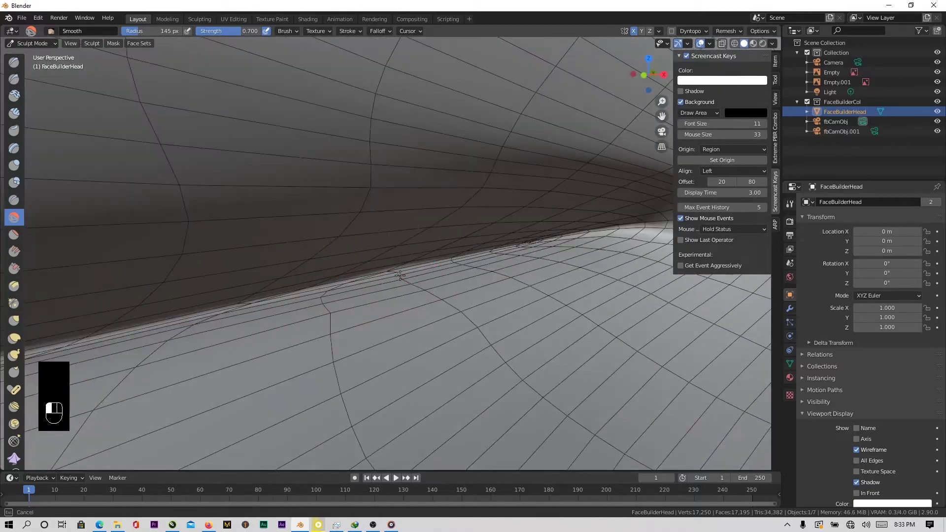
drag(400, 276, 264, 300)
scroll(380, 317, down, 6)
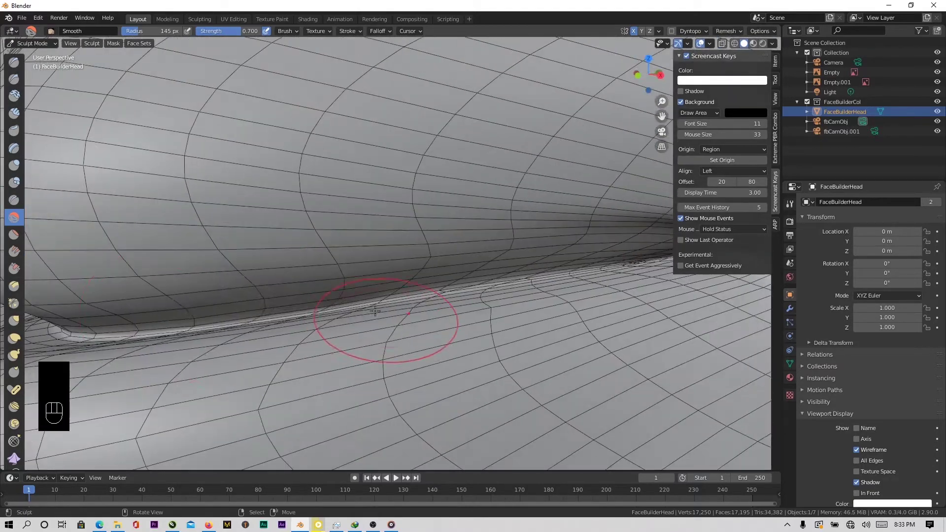
scroll(202, 402, up, 3)
middle_drag(202, 402, 410, 351)
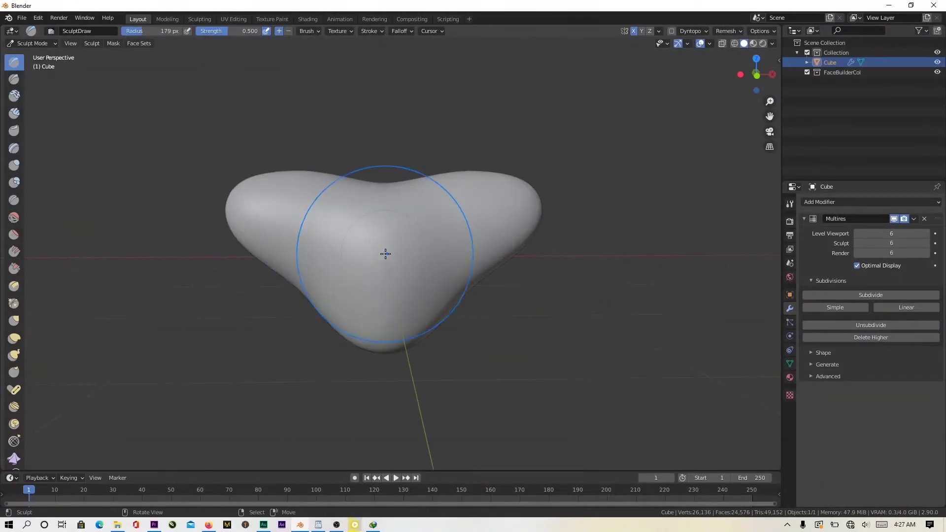
ctrl+middle_drag(385, 254, 386, 259)
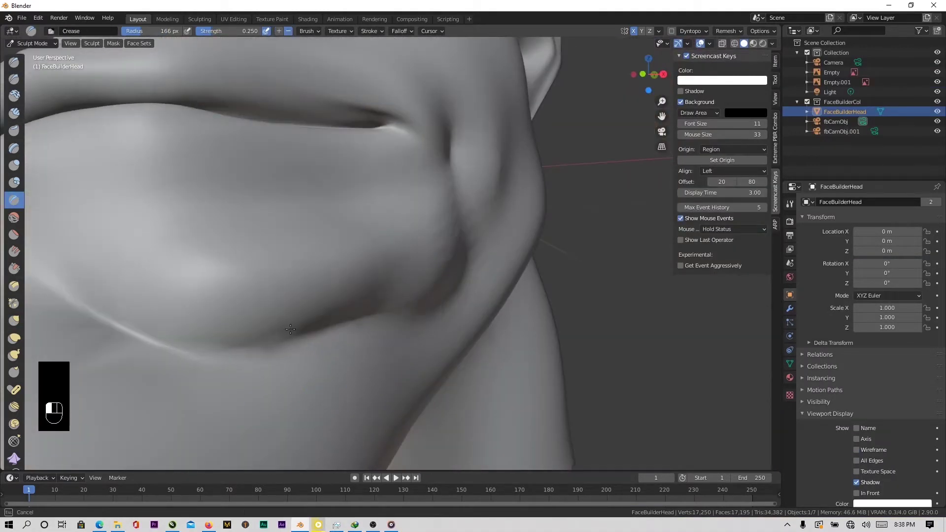
- Carve the fold below the lower lip up toward the mouth corner with the Crease brush at strength 0.250
middle_drag(290, 329, 368, 300)
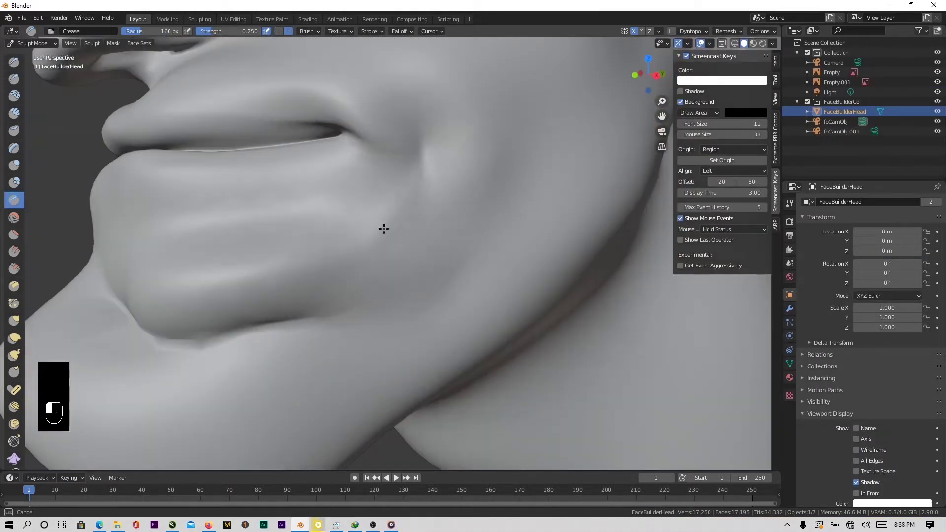
mouse_move(395, 194)
middle_down()
mouse_move(344, 276)
mouse_move(276, 347)
mouse_move(175, 355)
middle_up()
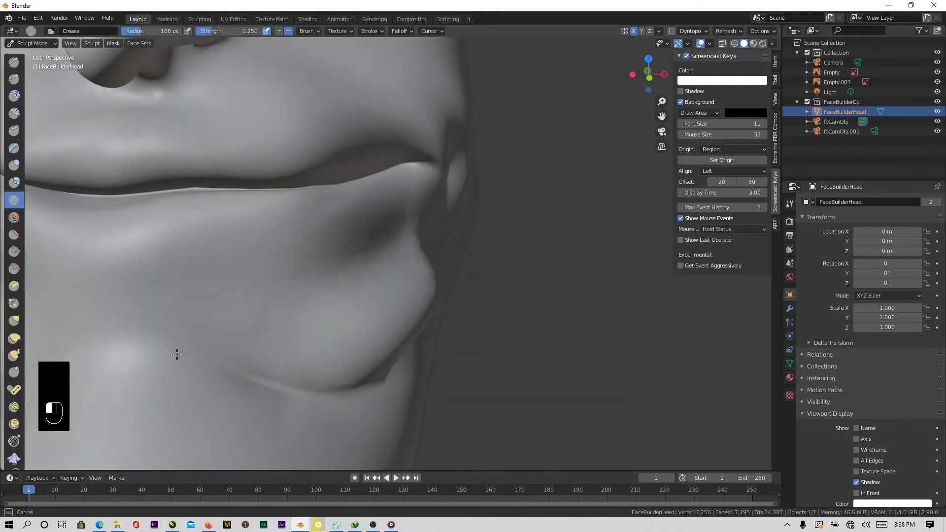
mouse_move(407, 241)
middle_down()
mouse_move(359, 239)
mouse_move(414, 242)
middle_up()
- Switch to the Smooth brush, set its strength to 0.144, and soften the fold below the lower lip
click(17, 220)
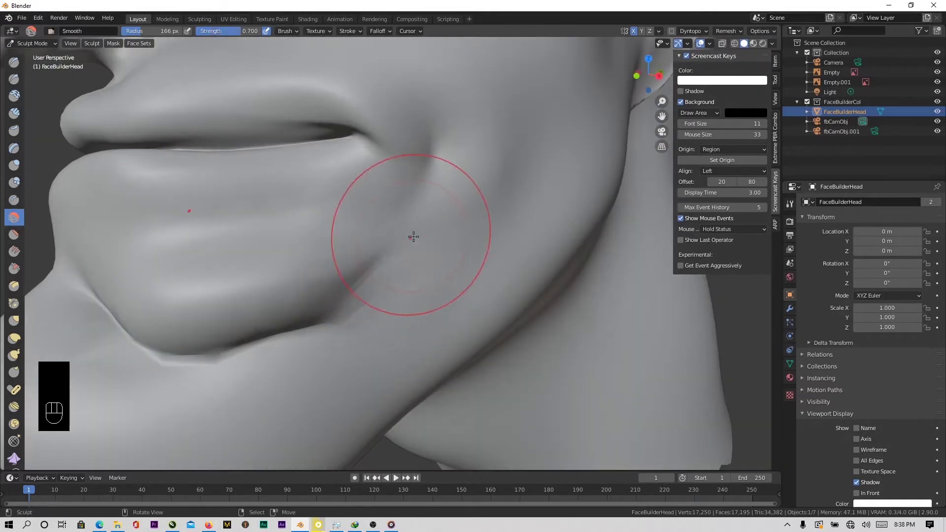
middle_drag(367, 296, 411, 273)
scroll(335, 246, down, 1)
mouse_move(243, 345)
shift+middle_down()
mouse_move(335, 247)
mouse_move(292, 302)
mouse_move(423, 185)
mouse_move(474, 257)
shift+middle_up()
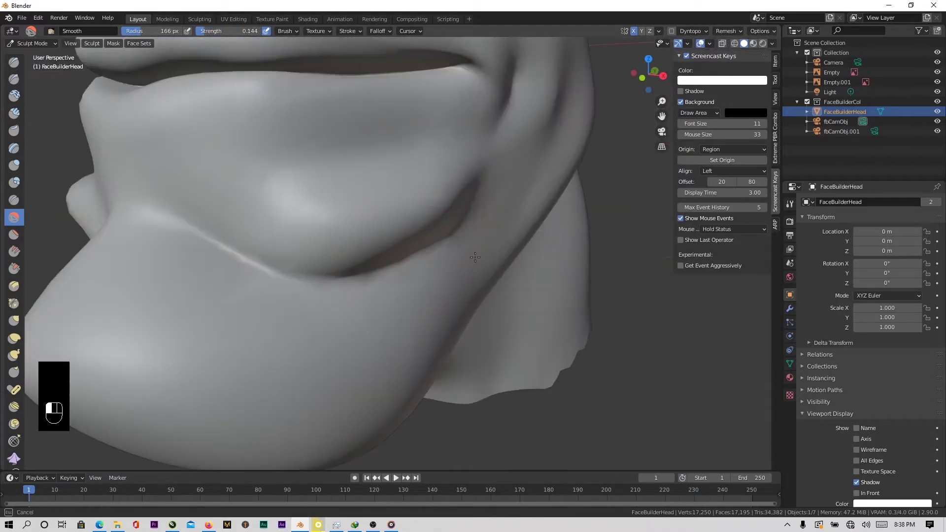
drag(474, 257, 468, 262)
- Set the brush radius to 288 px and pull the chin down with the Grab brush to match the front reference
scroll(443, 255, down, 8)
middle_drag(313, 255, 401, 240)
scroll(399, 240, up, 3)
key(KP_1)
key(f)
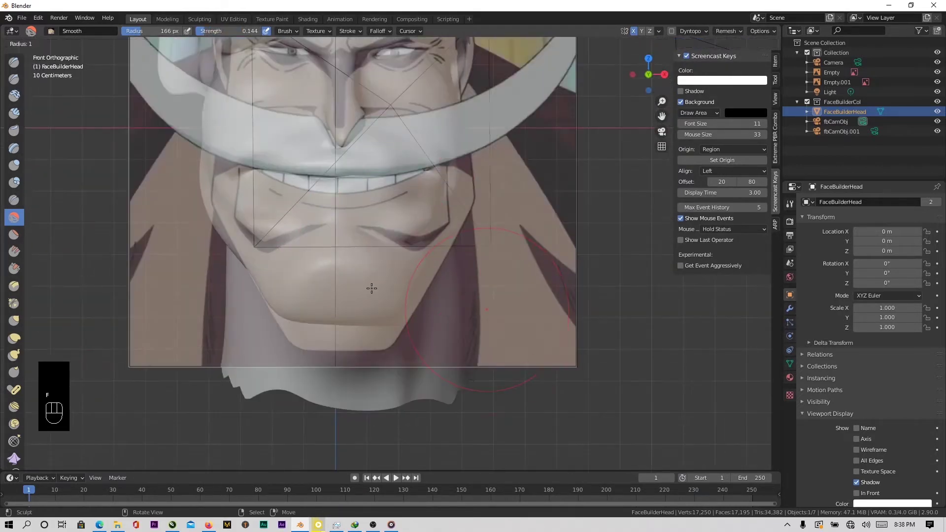
click(371, 288)
key(g)
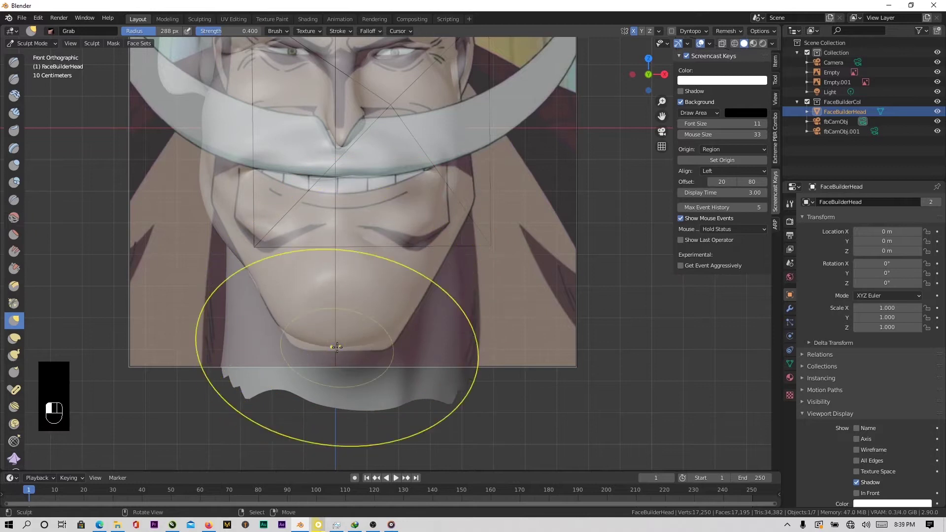
scroll(372, 260, up, 4)
key(KP_3)
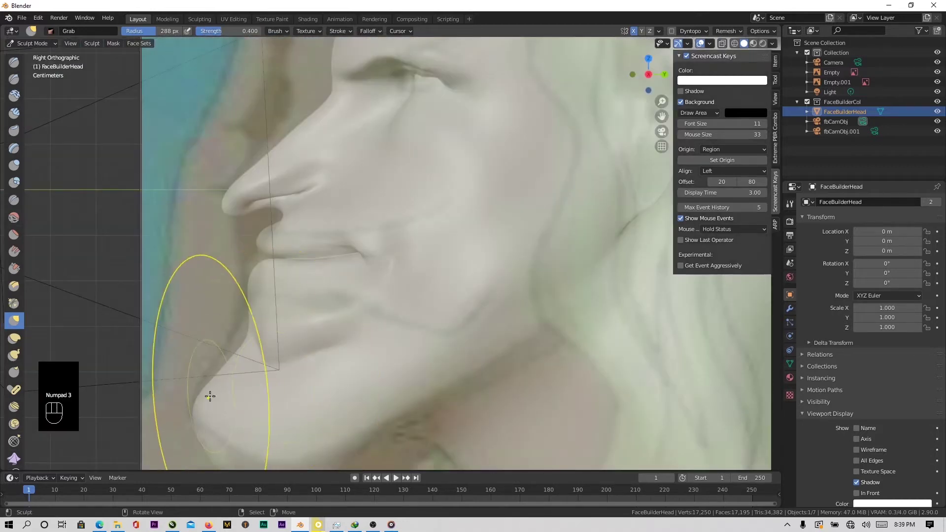
key(KP_1)
- Reshape the fold below the mouth with the Grab brush so it follows the lines in the front reference
scroll(281, 309, up, 2)
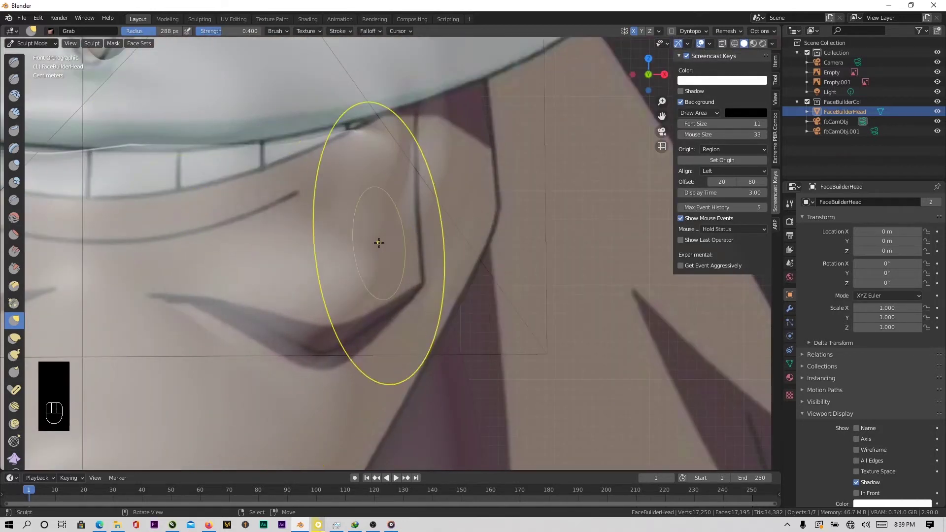
scroll(391, 231, up, 2)
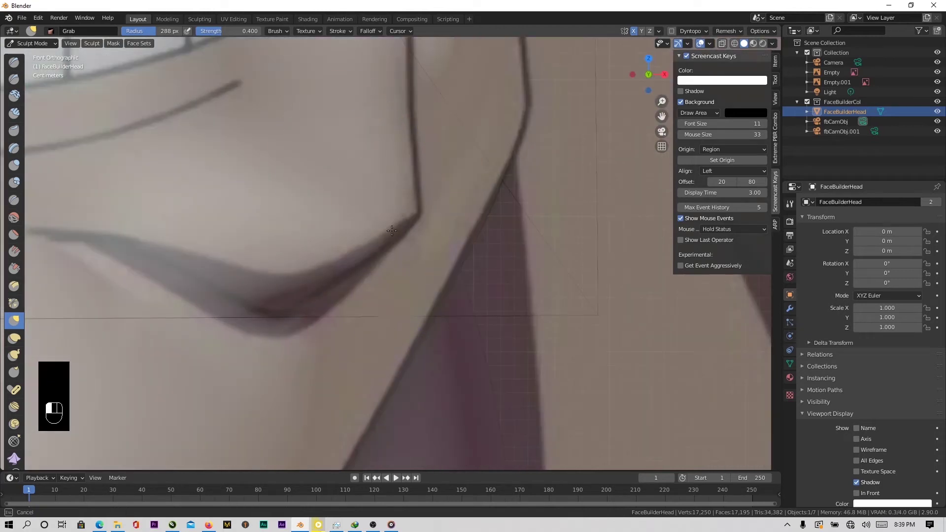
mouse_move(297, 318)
shift+middle_down()
mouse_move(271, 247)
mouse_move(234, 296)
mouse_move(277, 298)
shift+middle_up()
scroll(269, 299, up, 2)
drag(255, 301, 255, 301)
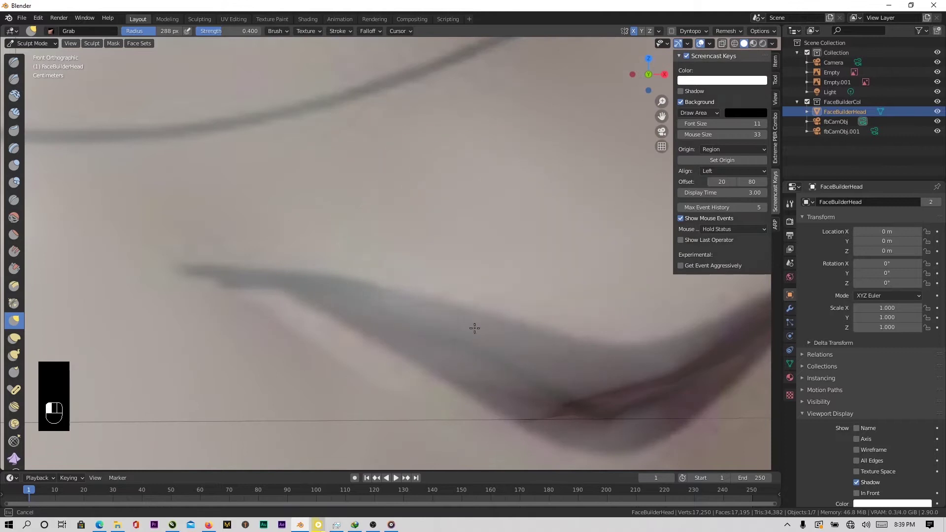
mouse_move(473, 329)
middle_down()
mouse_move(363, 285)
mouse_move(380, 245)
middle_up()
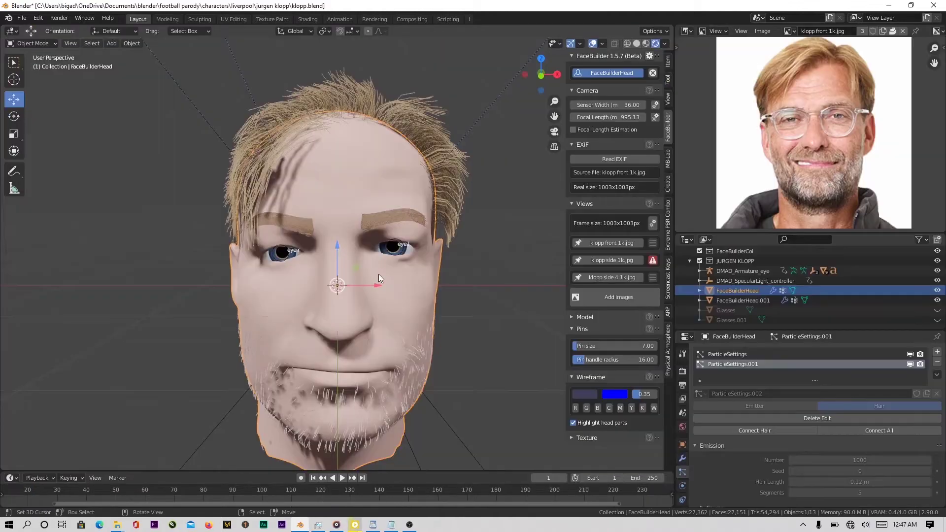
- Enter Sculpt Mode on the example haired head and symmetrize the mesh in the +X to -X direction
key(ctrl+Tab)
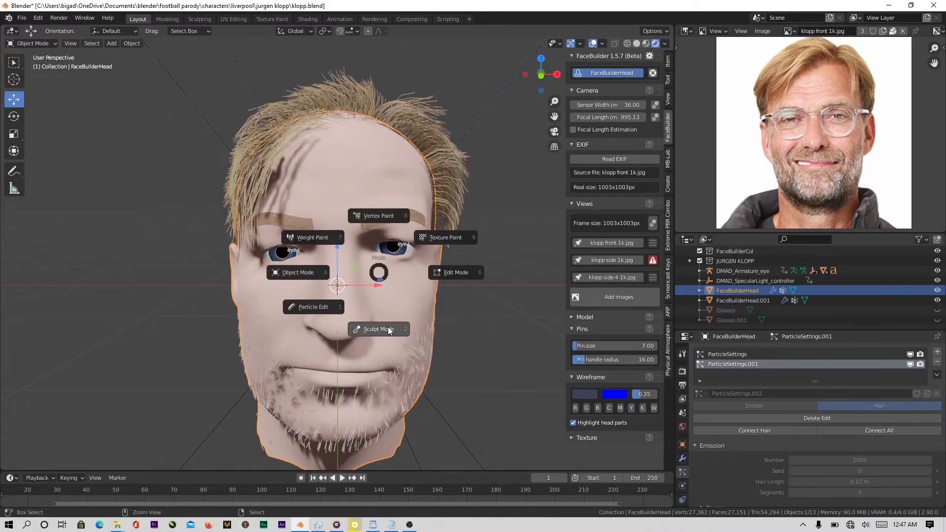
click(379, 291)
click(552, 32)
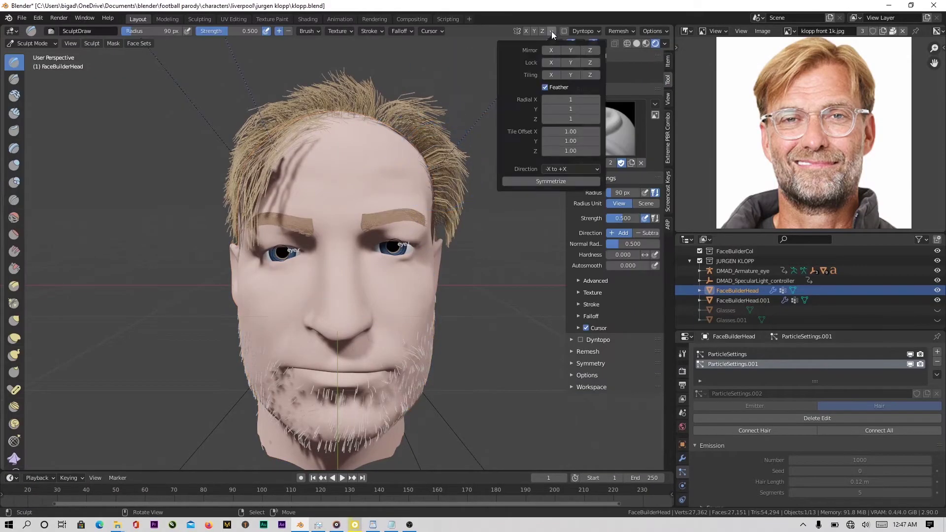
click(565, 170)
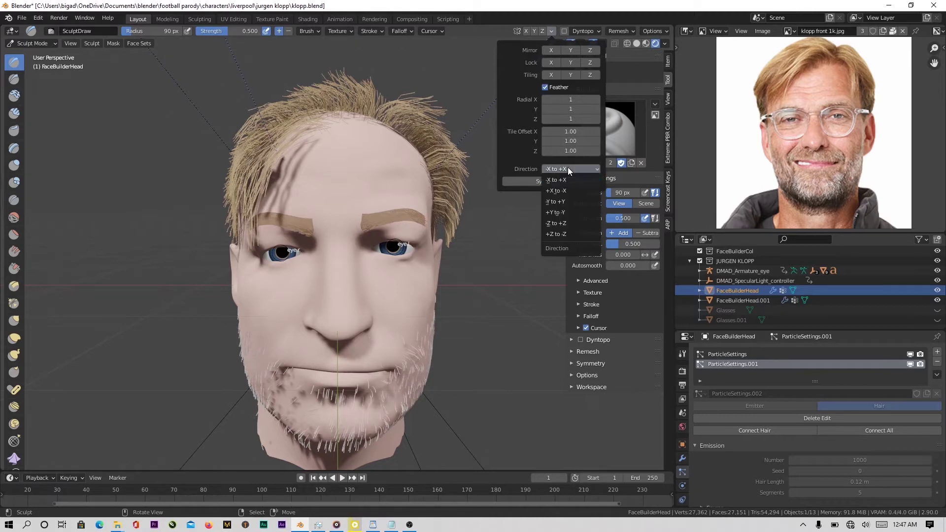
click(566, 189)
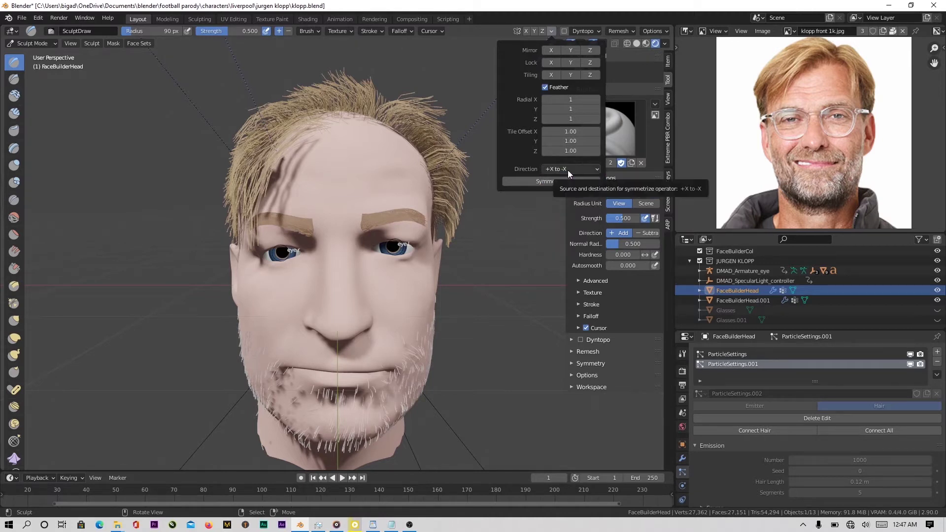
click(568, 170)
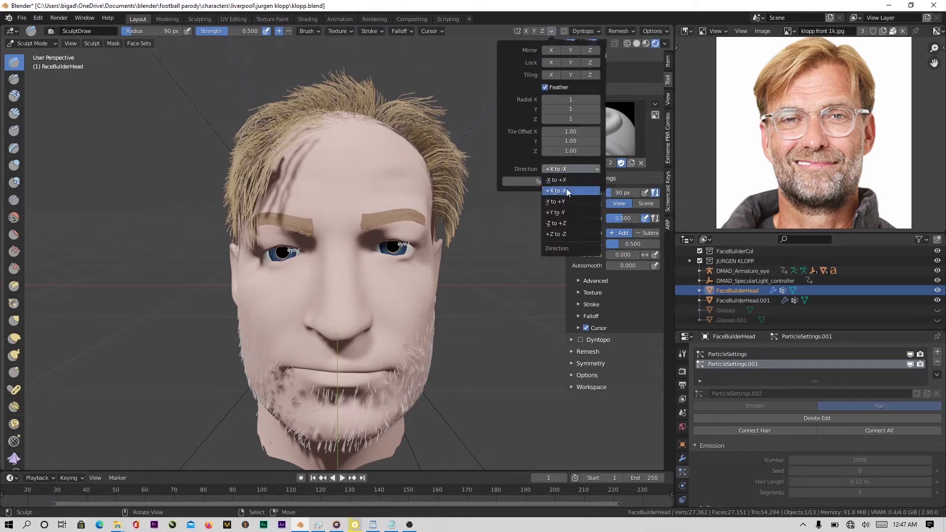
click(566, 190)
click(561, 181)
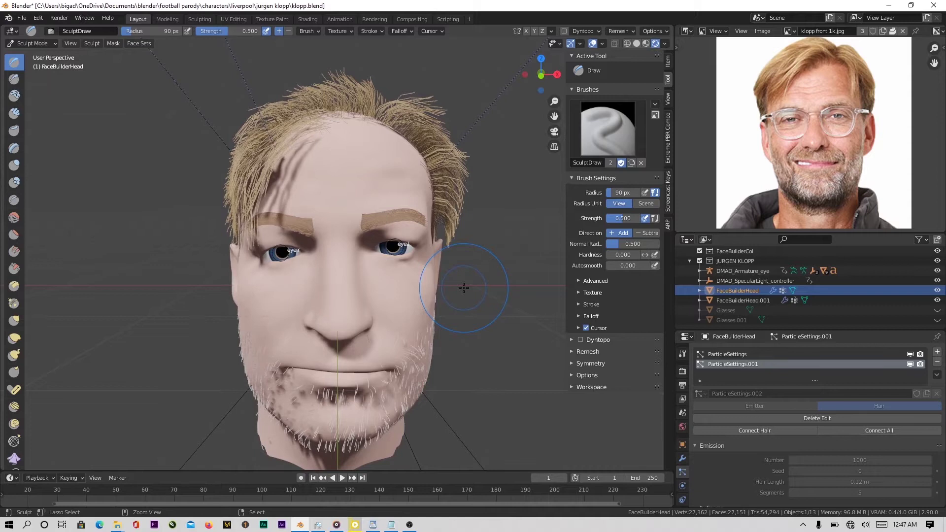
- Undo and redo the symmetrize operation to compare the example head before and after
key(ctrl+z)
key(ctrl+shift+z)
scroll(183, 172, down, 1)
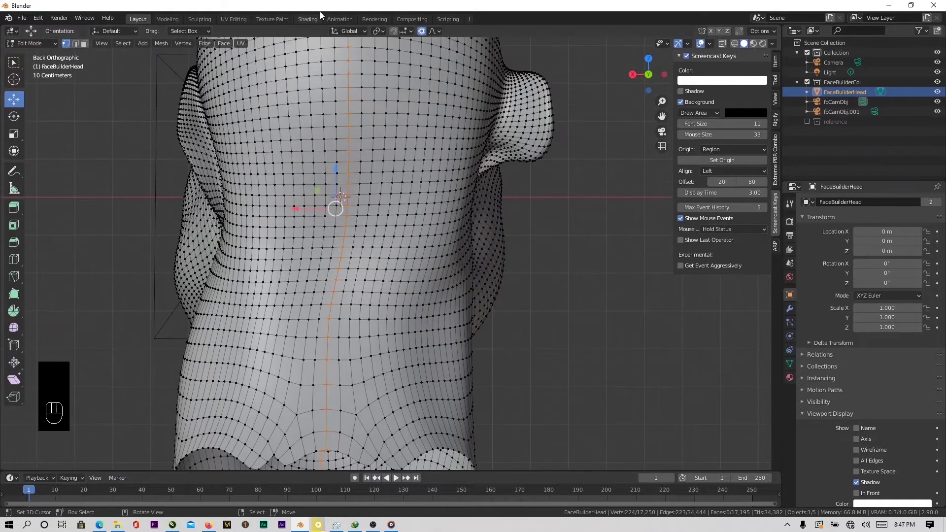
- Select the half head's open centre edge loop, scale it to 0 along X, and return to Object Mode
scroll(341, 223, down, 3)
scroll(328, 312, up, 3)
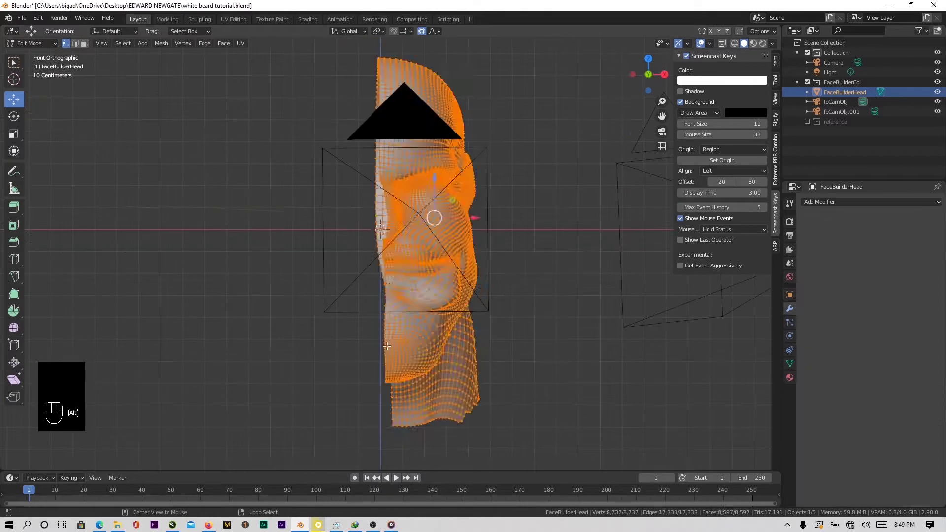
key(s)
key(x)
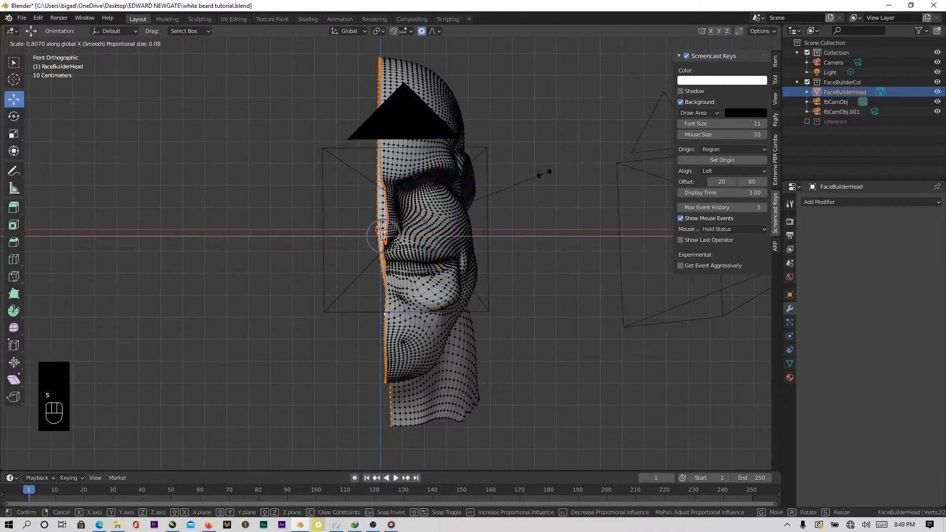
key(0)
key(Return)
scroll(433, 246, up, 2)
key(Tab)
middle_drag(480, 221, 475, 253)
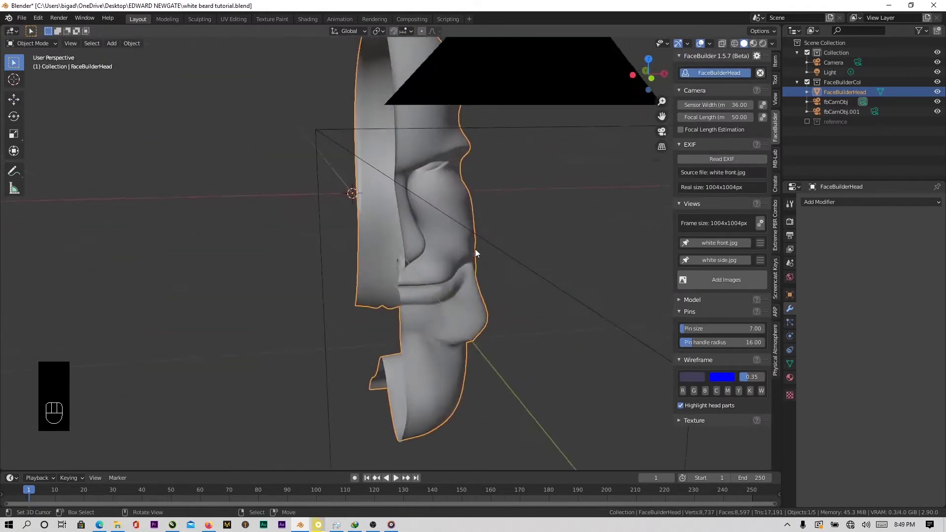
- Add a Mirror modifier across the X axis with clipping to the half head
key(KP_1)
click(869, 202)
click(751, 258)
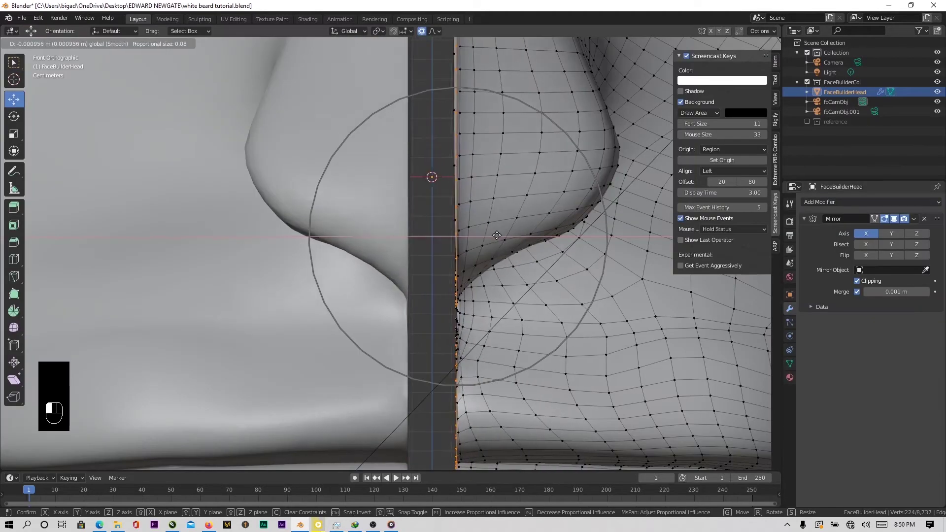
- Move the half head's centre edge along X with smooth proportional editing until it meets its mirrored side, and return to Object Mode
drag(497, 235, 496, 235)
middle_drag(496, 235, 437, 52)
scroll(544, 243, down, 4)
scroll(629, 256, down, 4)
scroll(435, 236, up, 4)
drag(457, 158, 428, 158)
key(Tab)
scroll(466, 186, down, 8)
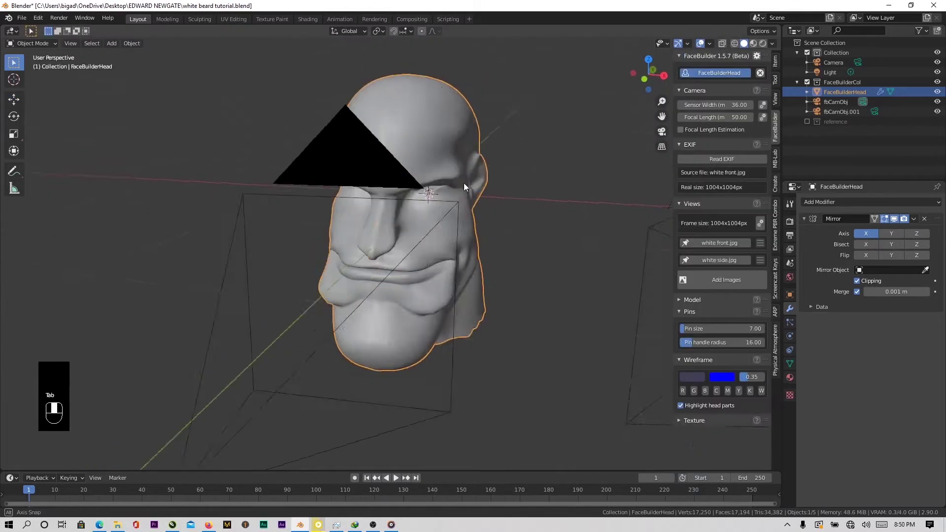
- Enter Sculpt Mode on the mirrored head, set the Smooth brush strength to 0.367 and smooth the centre seam along the brow and nose
middle_drag(466, 186, 502, 189)
scroll(427, 199, up, 3)
key(ctrl+Tab)
click(416, 236)
scroll(375, 197, up, 4)
scroll(370, 274, down, 4)
scroll(369, 275, up, 4)
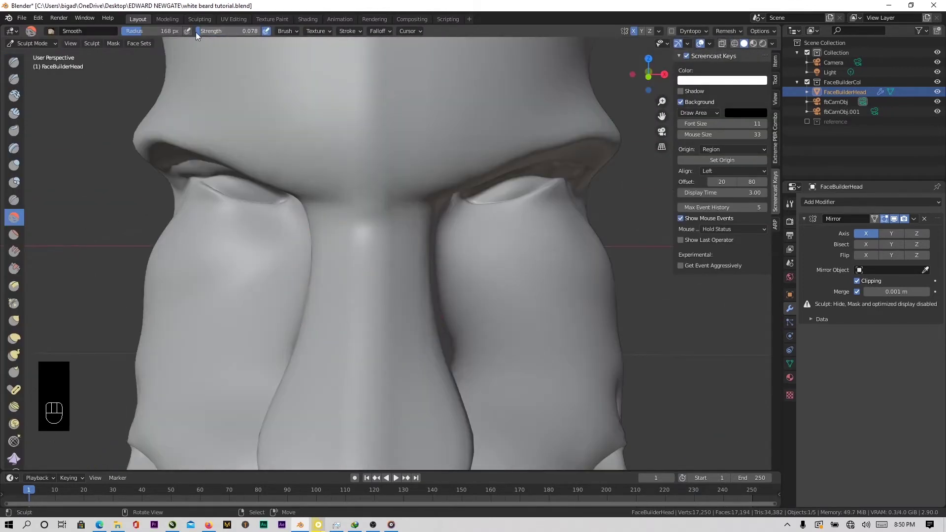
scroll(371, 90, down, 4)
middle_drag(372, 90, 367, 147)
drag(367, 148, 362, 182)
- Smooth the centre seam below the nose with the Smooth brush
middle_drag(358, 325, 335, 237)
scroll(296, 276, up, 6)
drag(199, 335, 206, 363)
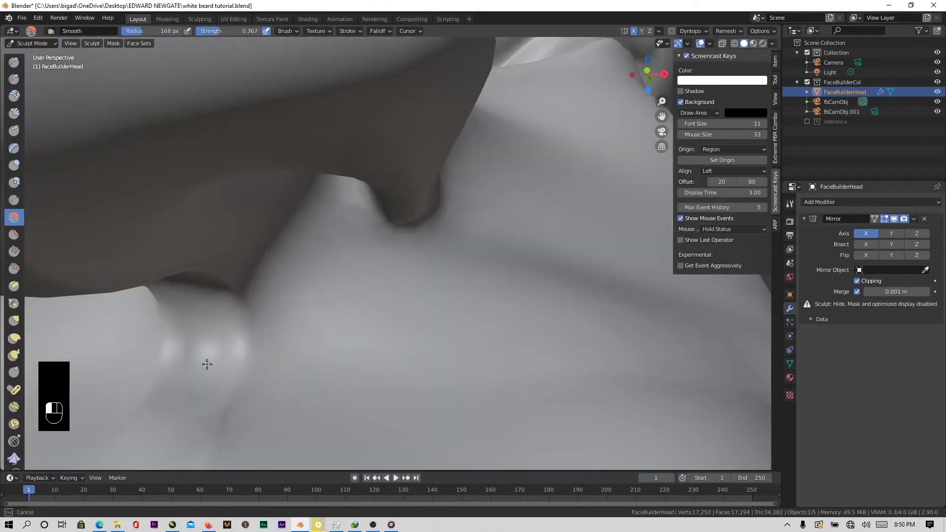
scroll(282, 303, down, 5)
scroll(283, 303, up, 5)
drag(283, 308, 306, 324)
- Smooth the centre seam on and under the chin with the Smooth brush at strength 0.204, undoing the unwanted strokes
scroll(306, 323, down, 8)
middle_drag(315, 316, 328, 364)
shift+middle_drag(340, 374, 363, 219)
scroll(345, 276, up, 2)
key(ctrl+z)
scroll(358, 223, up, 2)
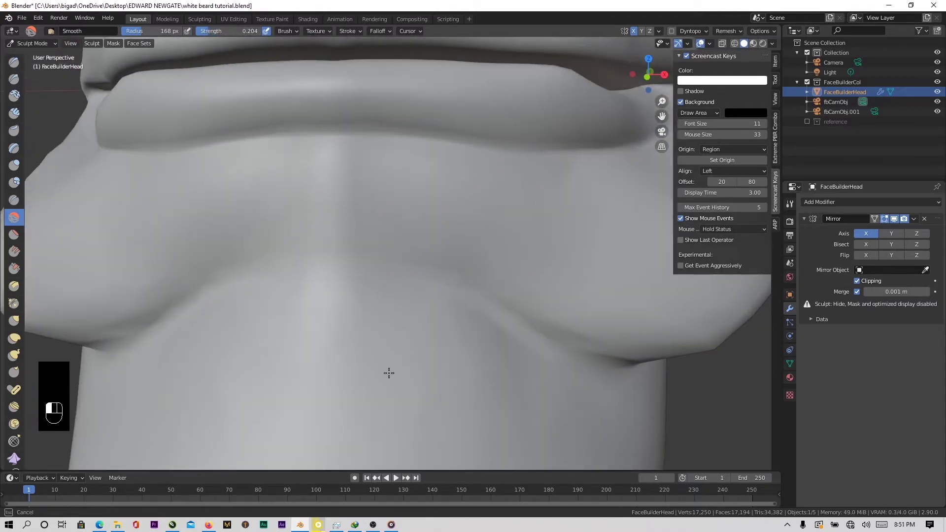
scroll(389, 373, down, 5)
middle_drag(363, 333, 355, 254)
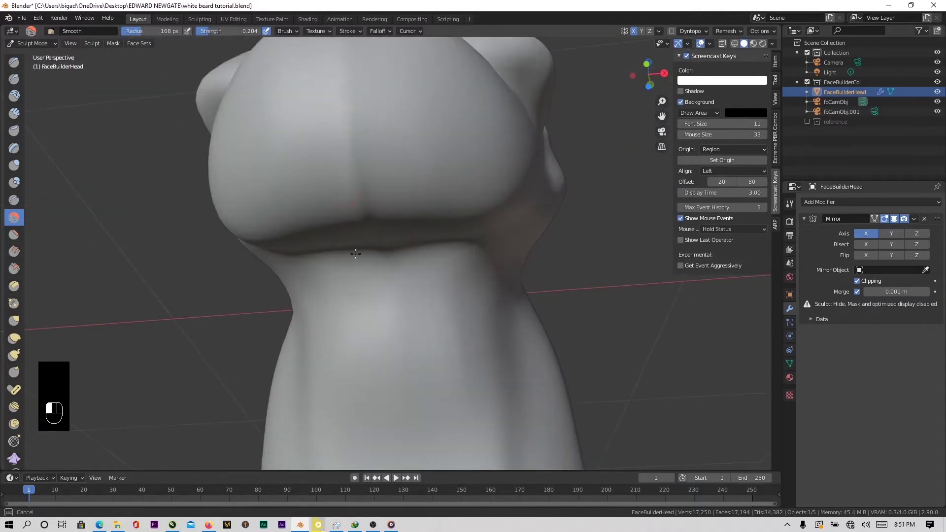
key(ctrl+z)
key(Tab)
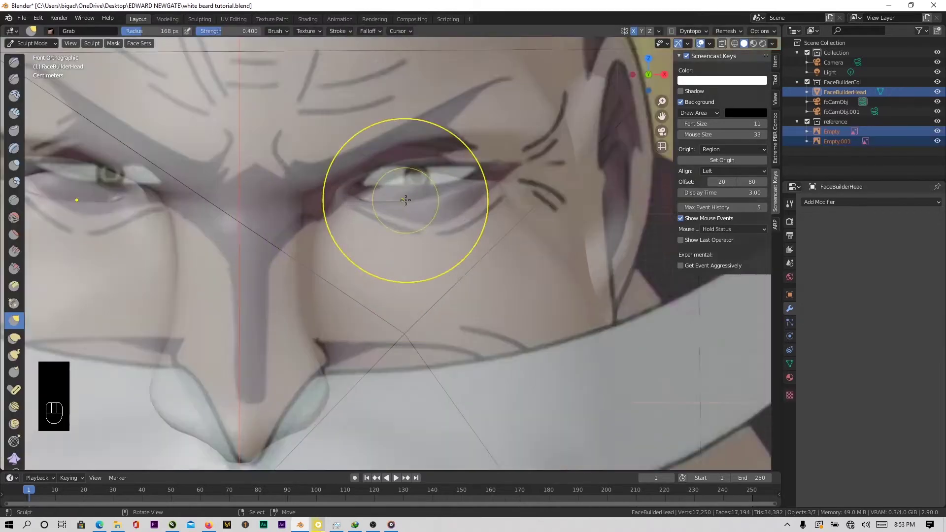
- Enlarge the Grab brush to 310 px and pull the eyelid edges at the eye's inner and outer corners onto the front reference
key(f)
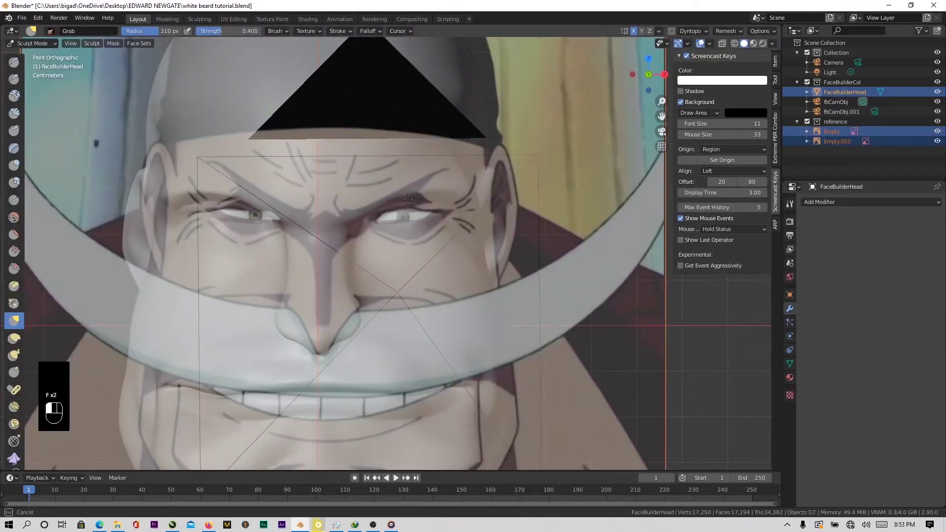
scroll(408, 199, up, 10)
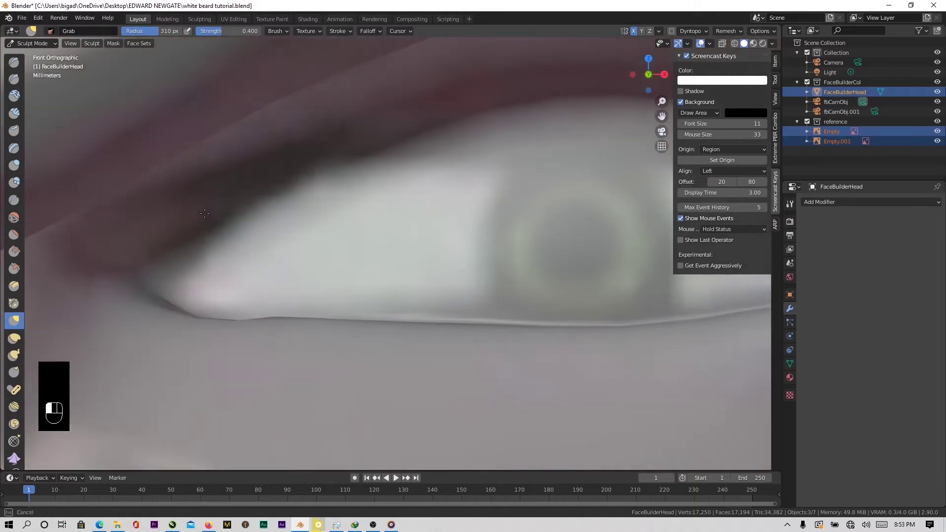
drag(205, 214, 209, 205)
scroll(232, 250, down, 6)
scroll(473, 197, up, 4)
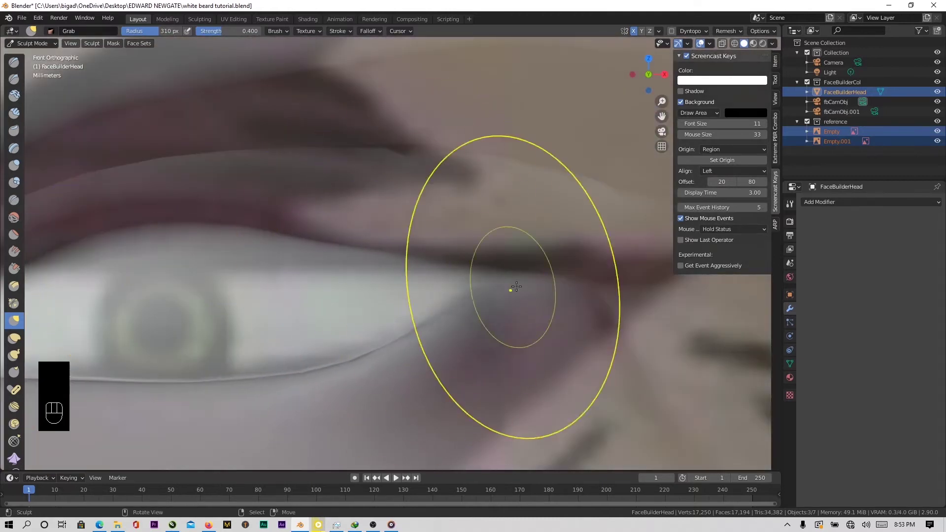
scroll(517, 286, down, 4)
- Carve the curved crease under the eye along the front reference with the Crease brush at a 134 px radius
click(14, 200)
scroll(219, 241, up, 1)
key(f)
click(399, 296)
shift+middle_drag(400, 295, 328, 240)
drag(499, 193, 367, 254)
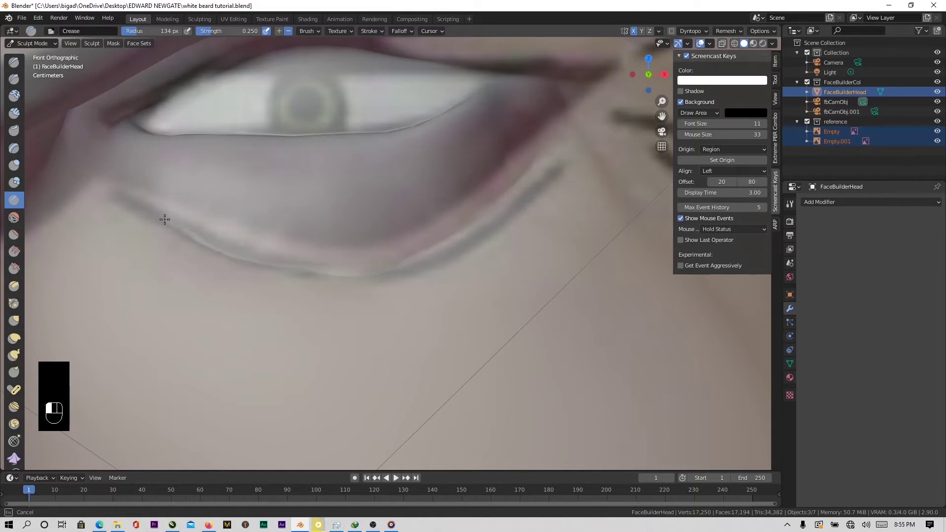
middle_drag(165, 219, 175, 300)
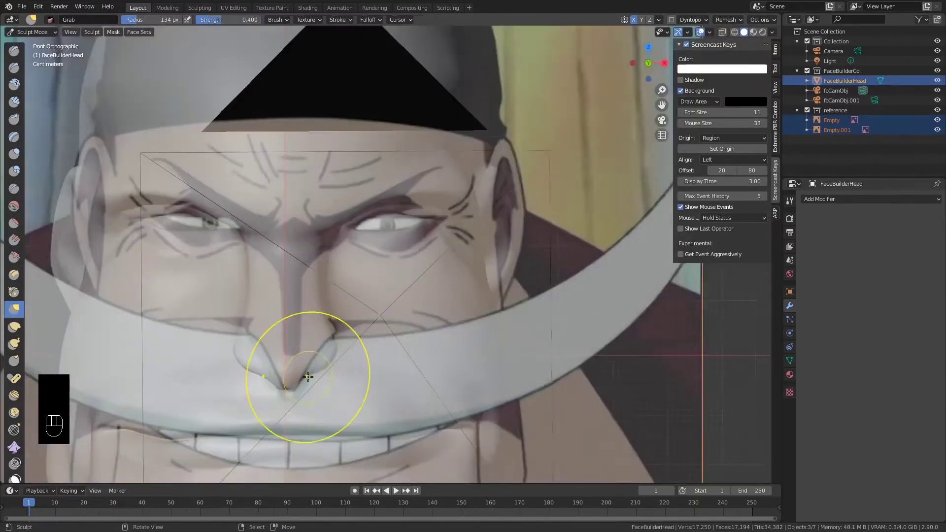
- Pull the sides of the nose inward with the Grab brush to match the nose outline in the front reference
scroll(308, 377, up, 4)
drag(384, 259, 389, 254)
scroll(403, 197, down, 4)
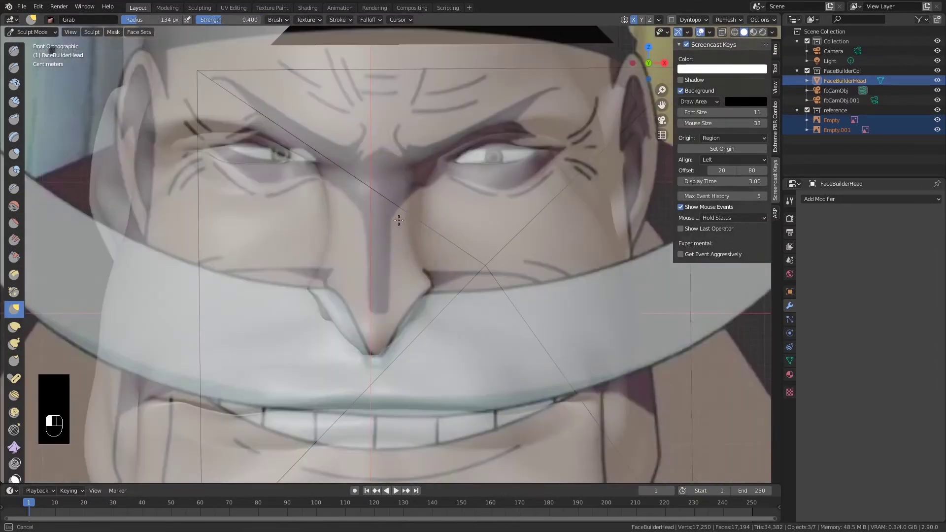
scroll(404, 190, up, 2)
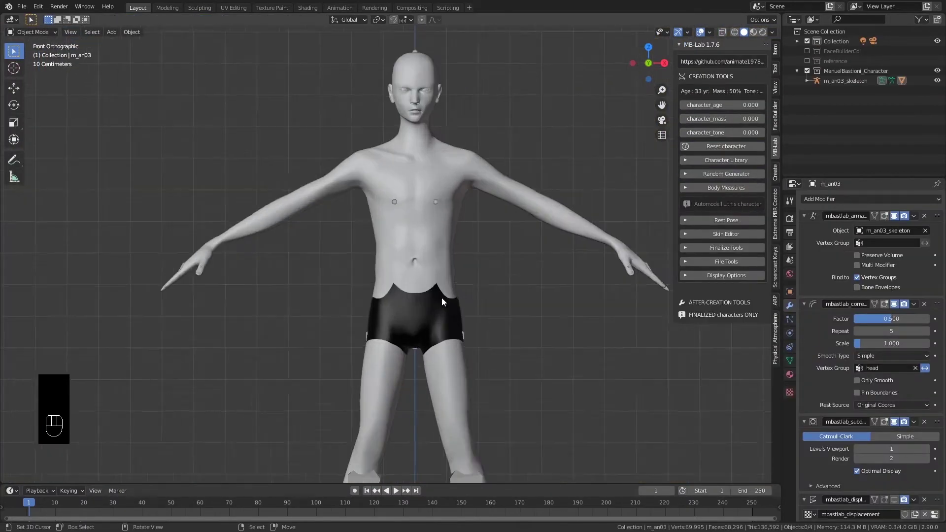
- Change the MB-Lab character to the type_giant_muscled body type from the character library
click(701, 162)
click(752, 190)
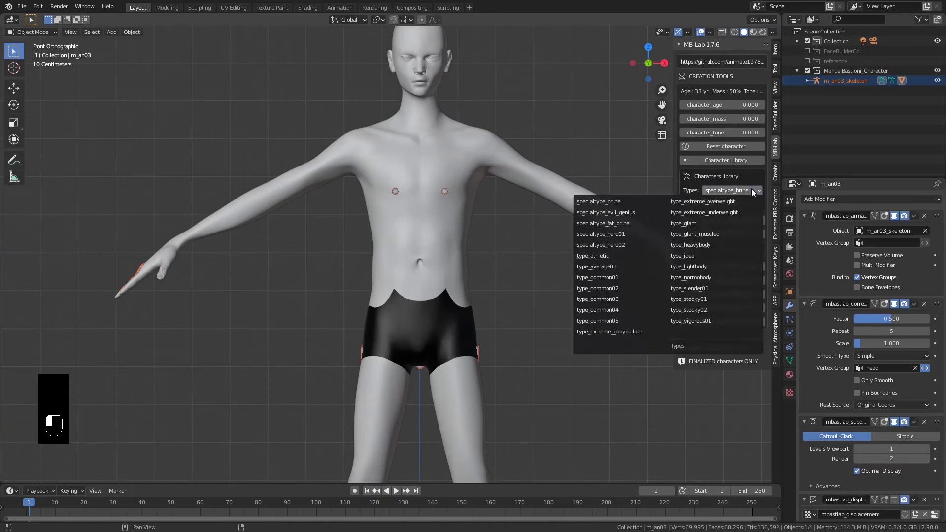
click(725, 237)
scroll(436, 239, down, 5)
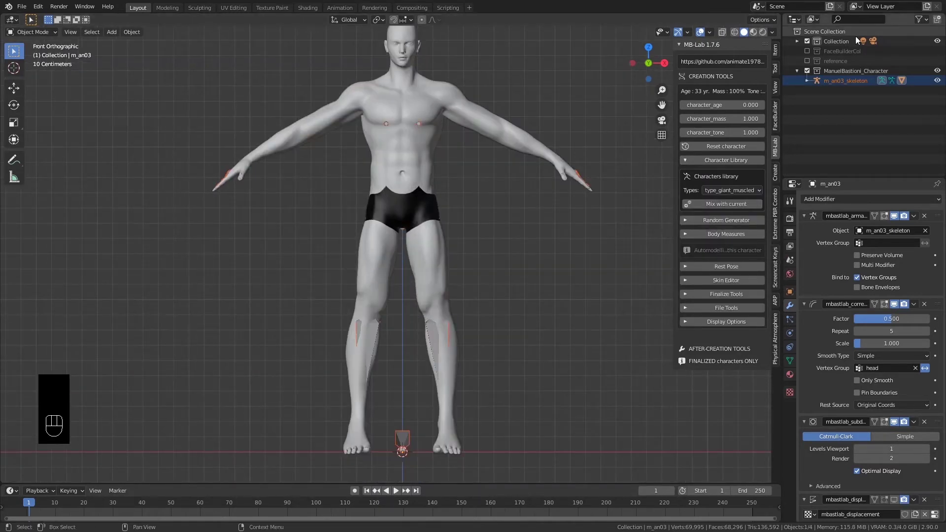
- Enlarge the Outliner area, change it to an Image Editor and load Edward_Newgate_render.png in it
drag(873, 177, 869, 250)
drag(782, 200, 708, 128)
click(720, 20)
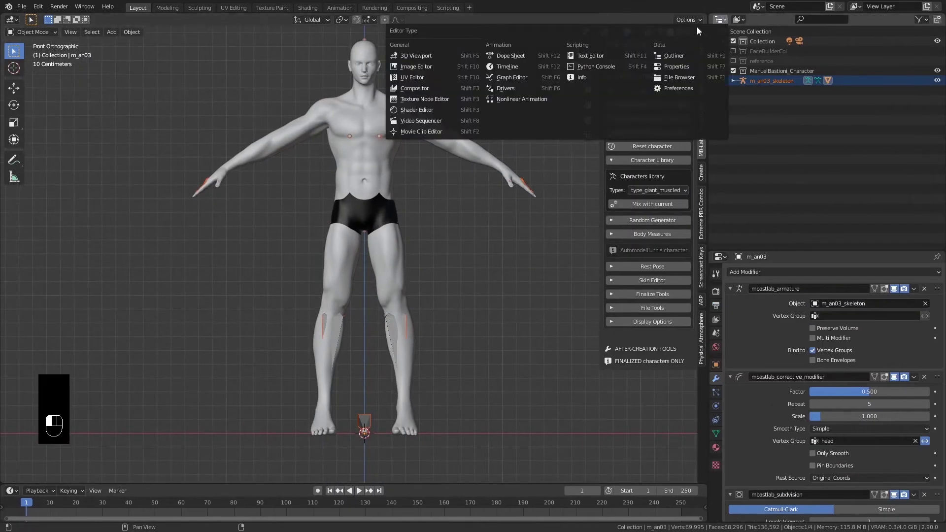
click(438, 67)
click(874, 19)
double_click(678, 200)
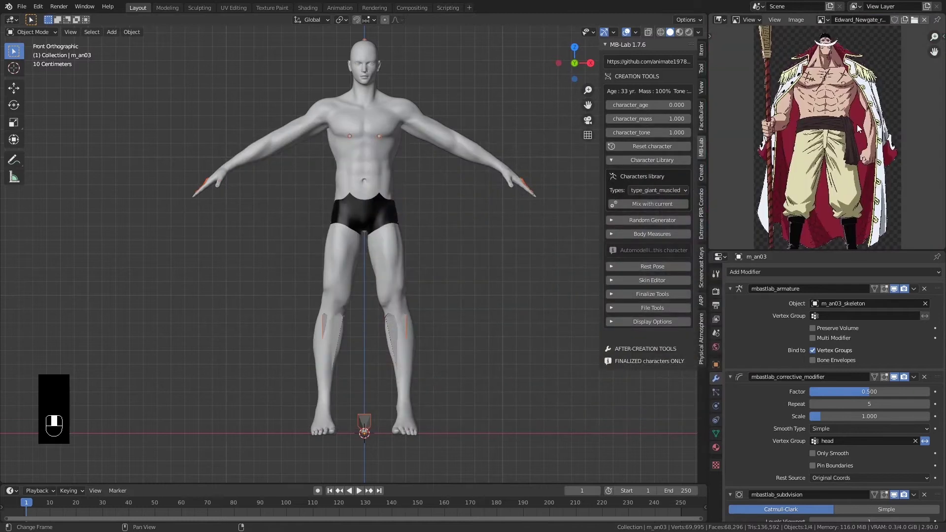
- Add Edward_Newgate_render.png as an image in the front view and raise it along Z until its lower edge meets the ground
key(shift+a)
click(448, 253)
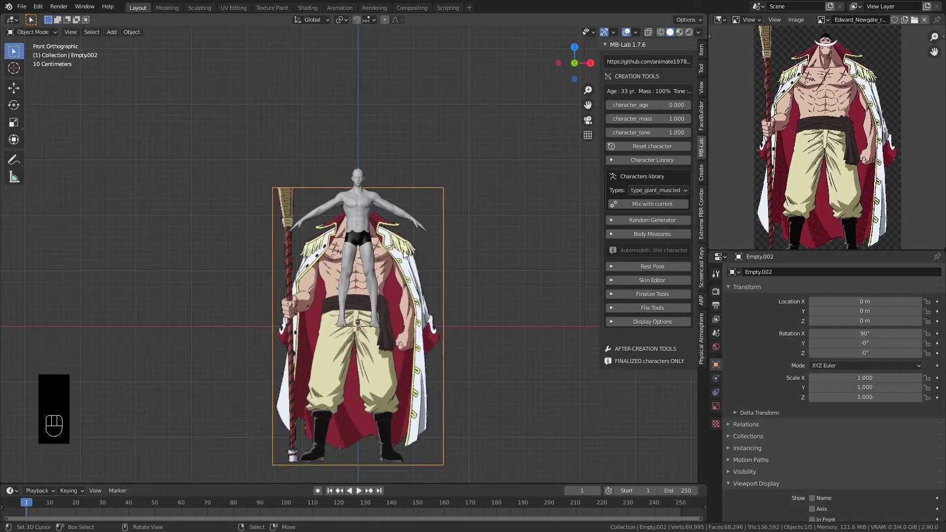
key(g)
key(z)
click(419, 109)
- Set the pivot point to the 3D cursor, scale the reference image down to the character's height and show its image settings
key(period)
click(485, 147)
key(s)
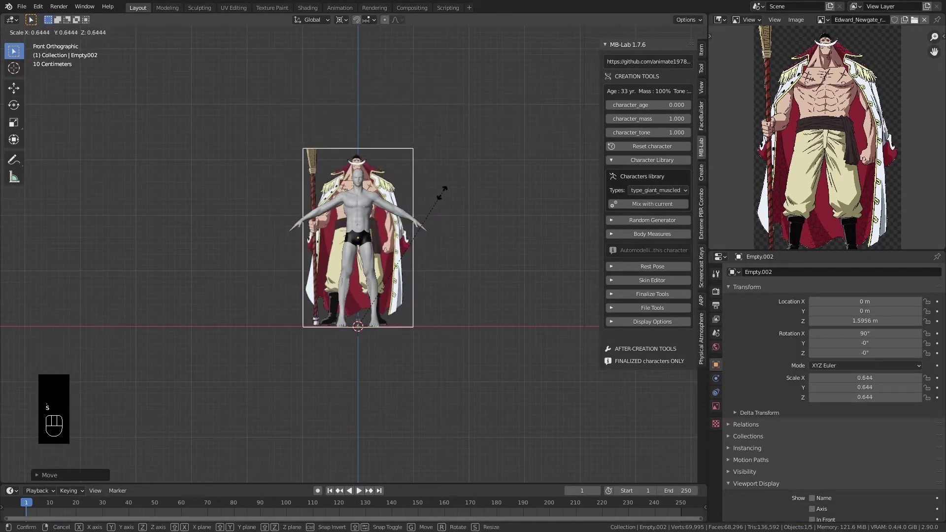
click(411, 188)
scroll(412, 188, up, 6)
shift+middle_drag(412, 187, 517, 153)
key(s)
click(509, 176)
click(716, 406)
- Shift the reference image slightly along X so the drawn figure lines up with the character's body
shift+middle_drag(329, 251, 349, 254)
scroll(397, 329, up, 1)
scroll(397, 327, down, 1)
key(g)
key(x)
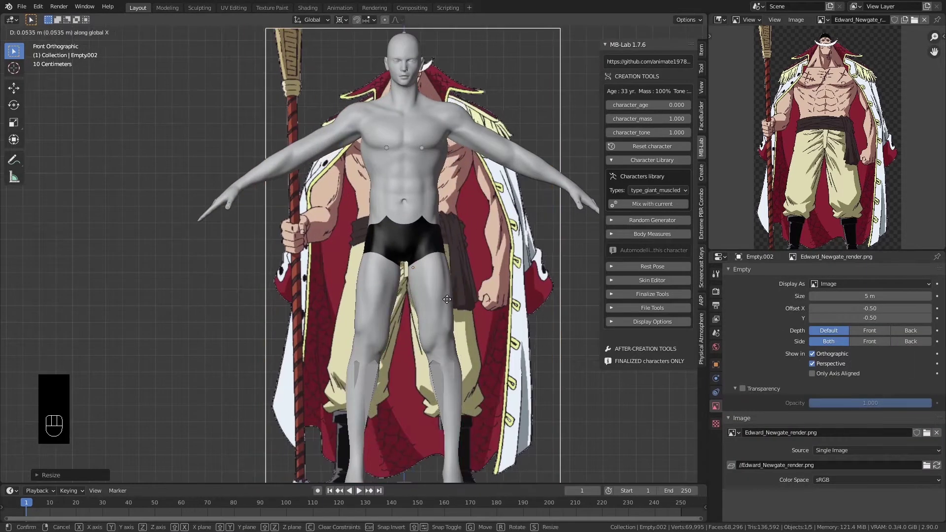
click(445, 299)
scroll(445, 300, down, 1)
scroll(444, 299, up, 2)
- Select the character's body and set Armpit_PosZ to 1.000 in its body measures
shift+middle_drag(441, 198, 393, 299)
scroll(496, 303, up, 2)
click(396, 220)
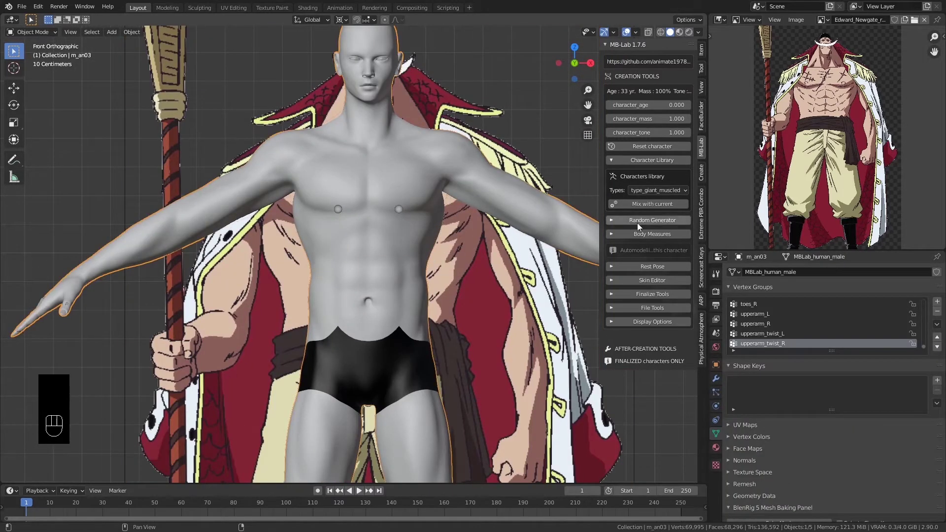
click(634, 234)
click(670, 215)
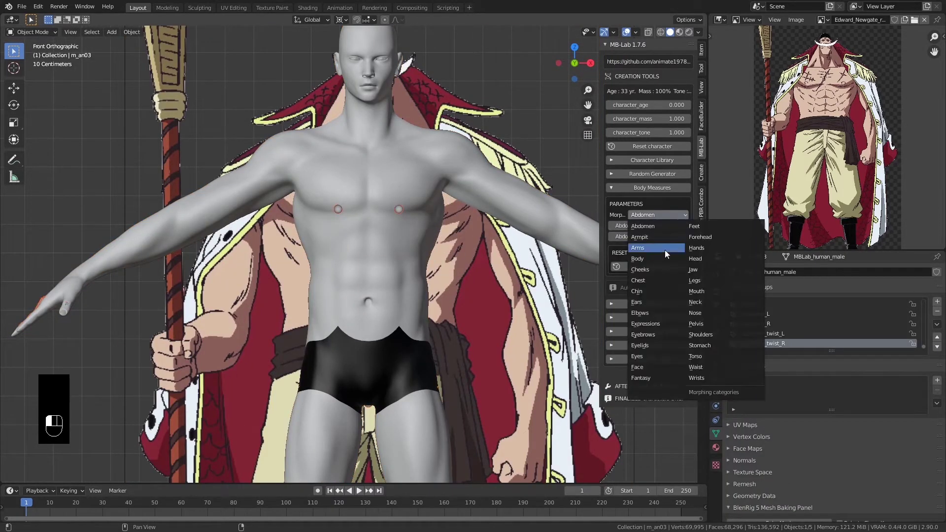
click(655, 237)
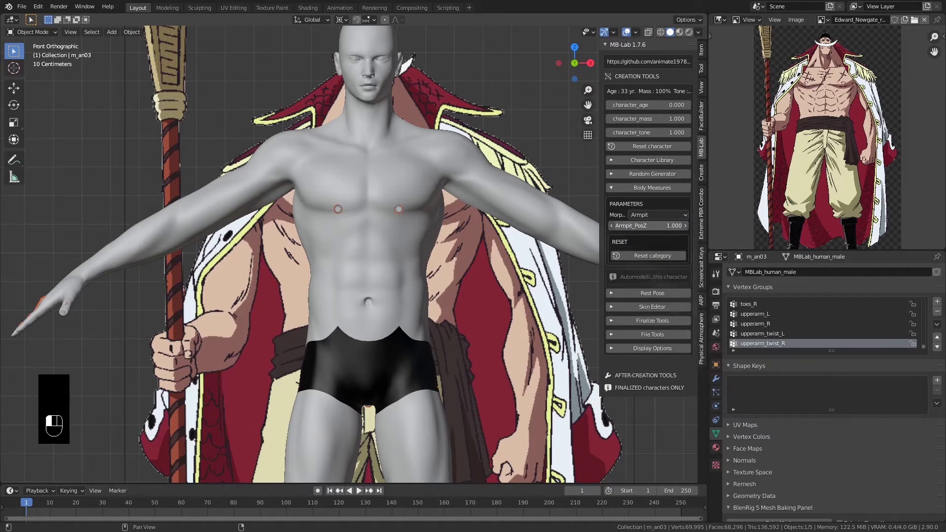
- Switch the body measures to the Arms category and set the upper arm size to 0.6
click(657, 217)
click(660, 248)
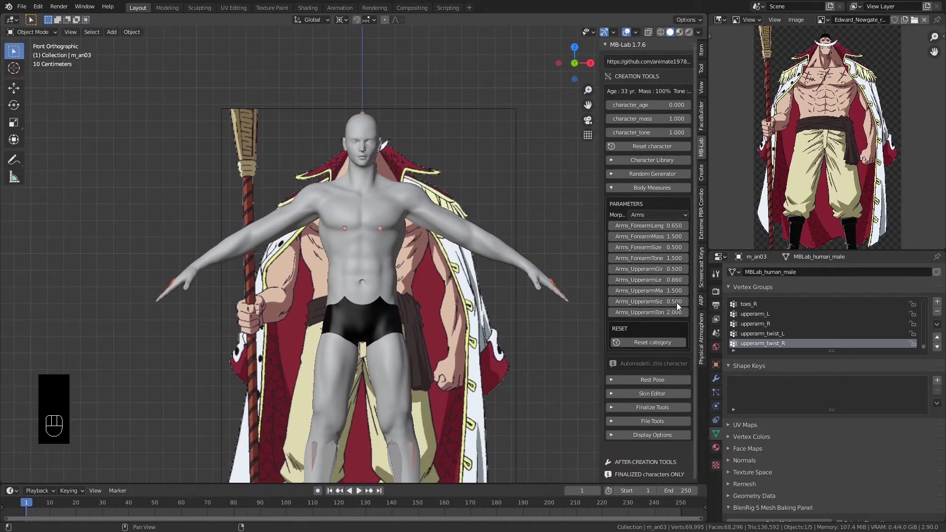
drag(677, 306, 717, 306)
drag(661, 301, 633, 301)
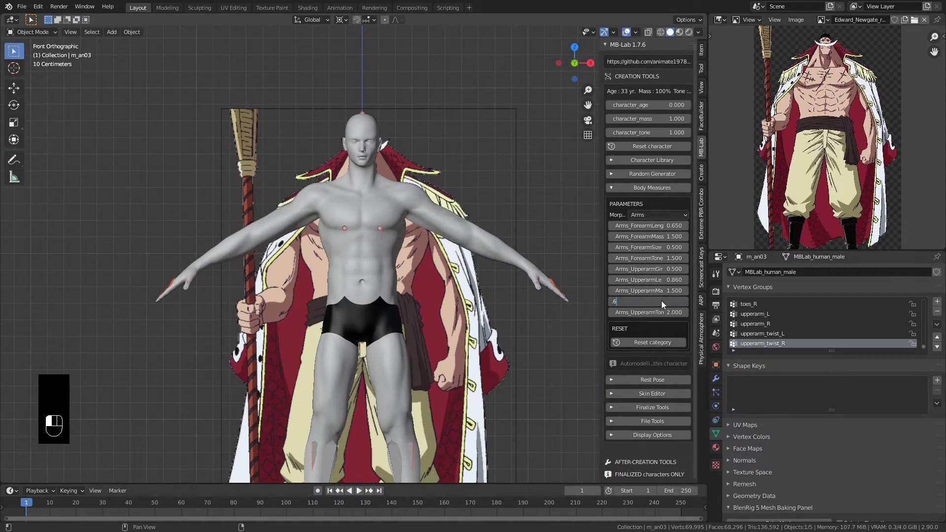
middle_drag(577, 275, 542, 256)
scroll(546, 259, up, 2)
click(612, 302)
middle_drag(527, 207, 482, 209)
key(KP_1)
scroll(482, 209, down, 2)
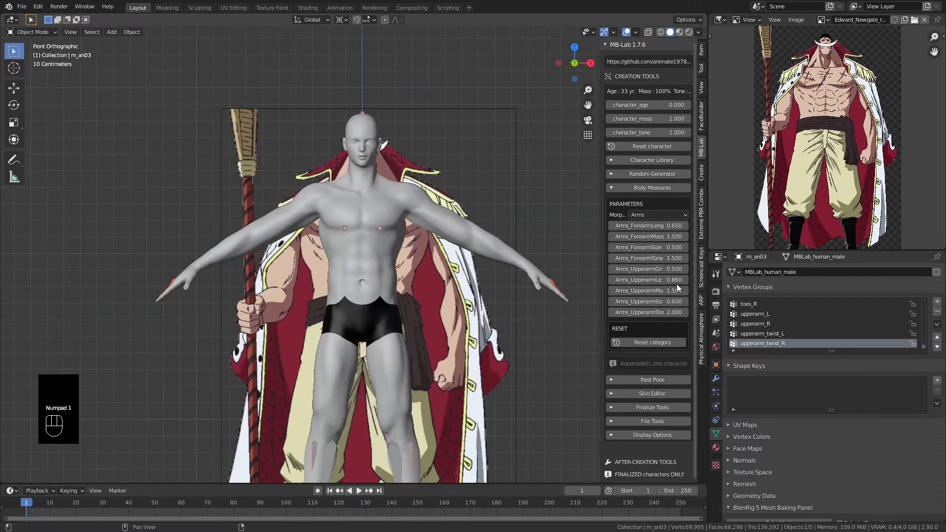
- Set the upper arm length to 0.9 and the forearm size to 0.8
key(Return)
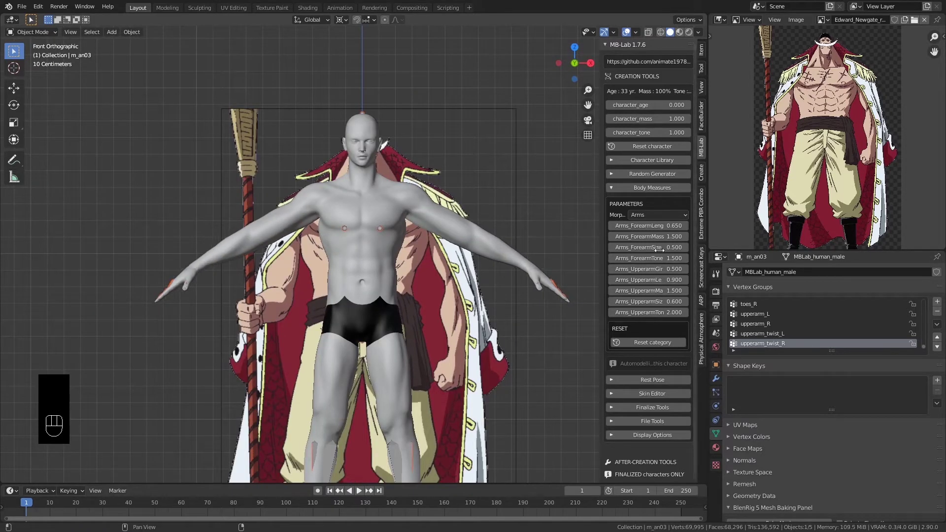
text(.)
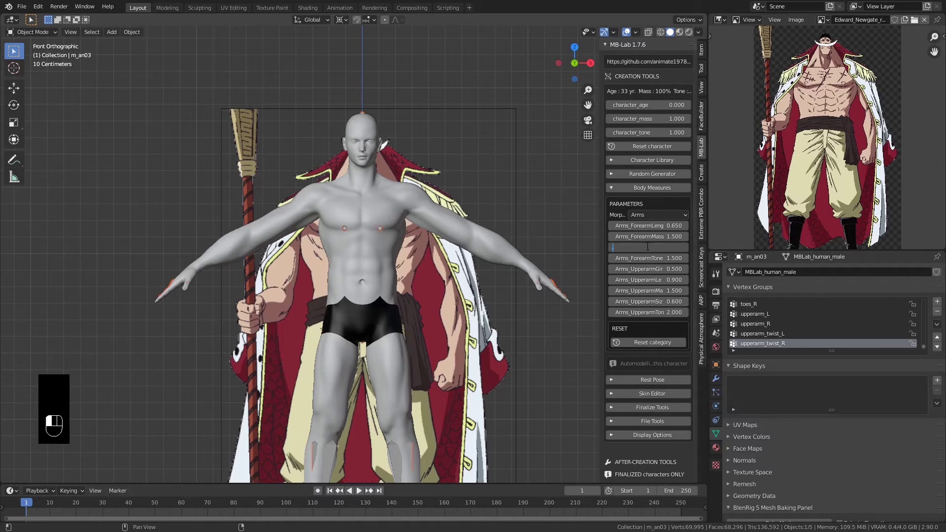
text(8)
key(Return)
scroll(503, 236, down, 1)
middle_drag(497, 236, 388, 264)
scroll(389, 264, up, 2)
key(KP_1)
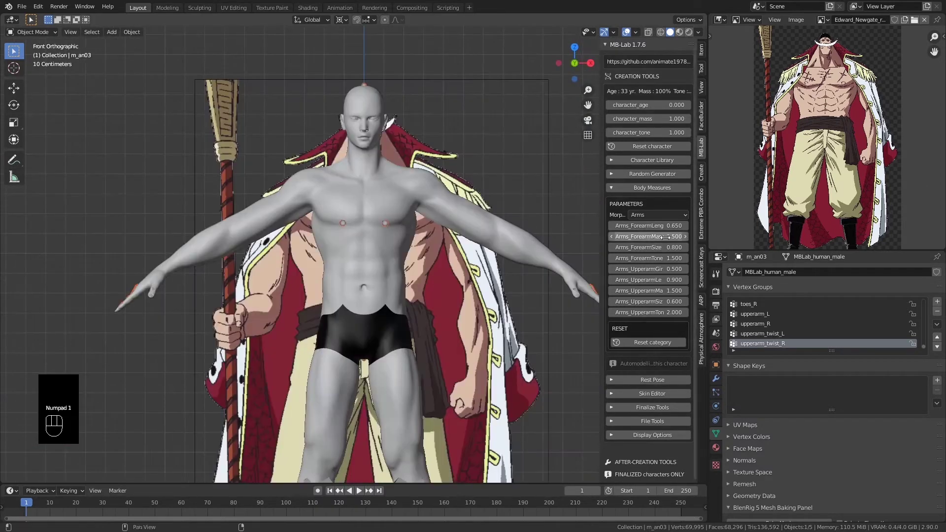
- Switch the body measures to the Chest category, raise Chest_SizeX to about 0.53 and check the body from the side and front
click(668, 215)
click(648, 261)
click(657, 215)
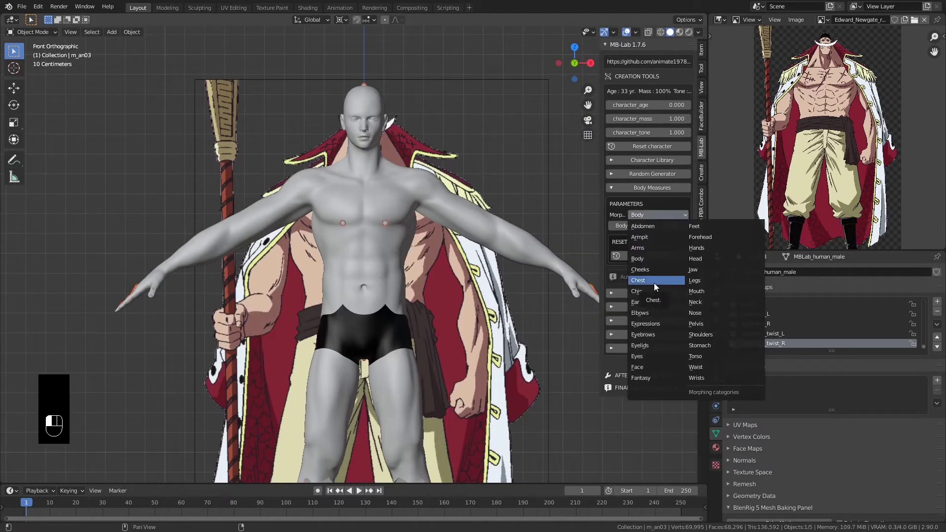
click(655, 281)
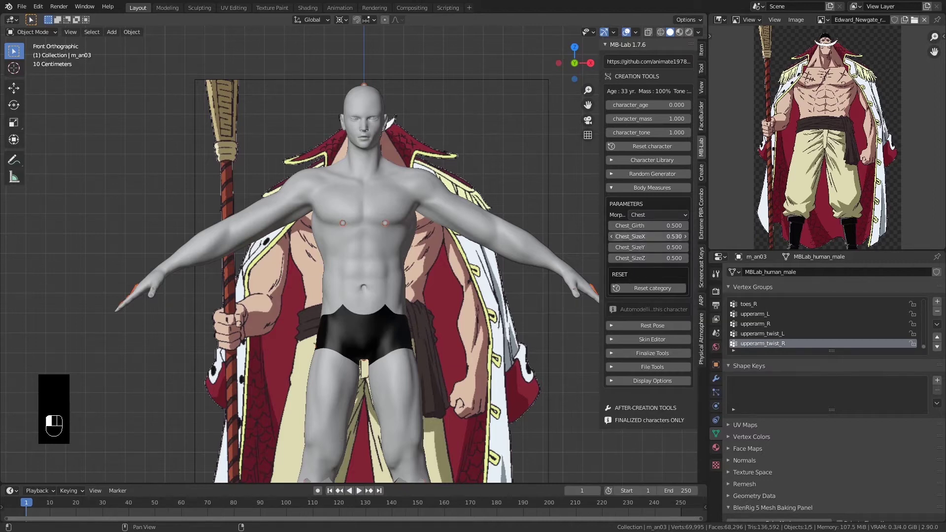
key(KP_3)
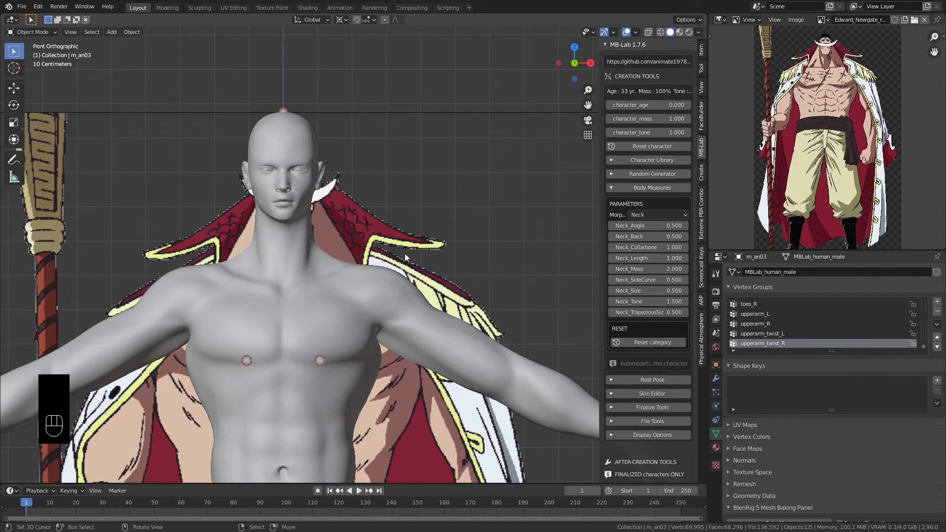
key(KP_3)
key(KP_1)
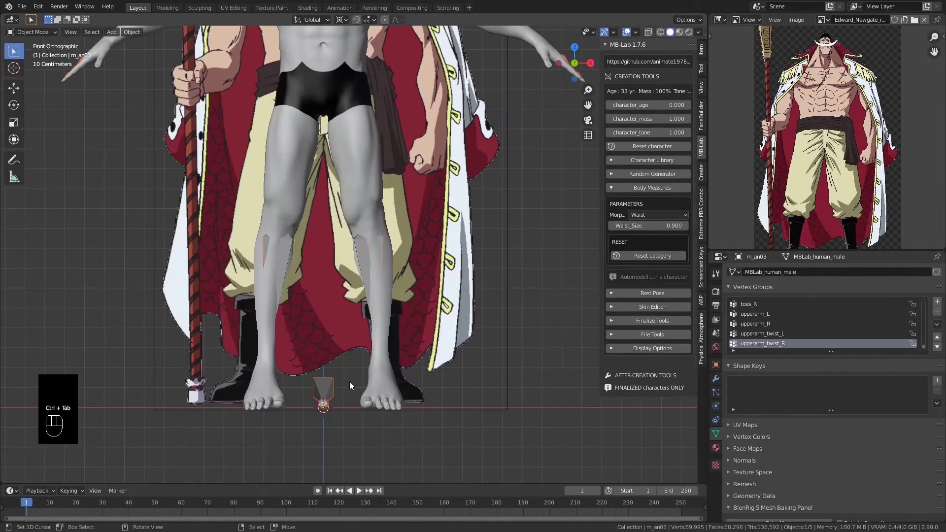
- Rotate the skeleton's thigh bones about the Y axis in Pose Mode to spread the legs toward the reference stance, and save the file
key(ctrl+Tab)
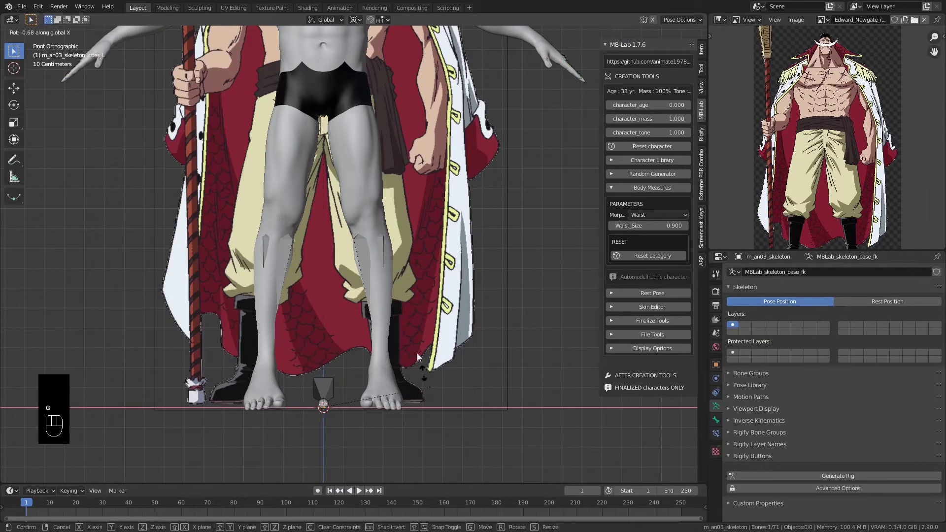
click(363, 184)
key(r)
key(y)
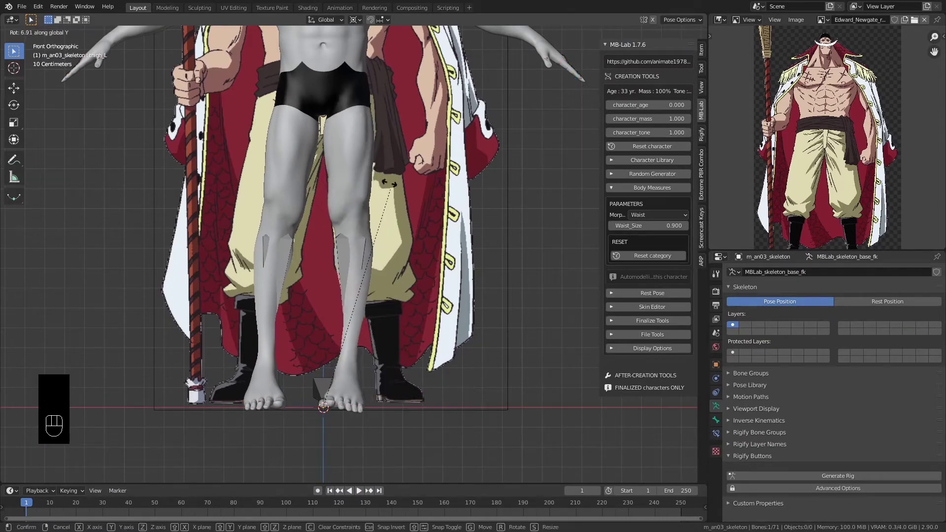
right_click(384, 190)
key(r)
key(y)
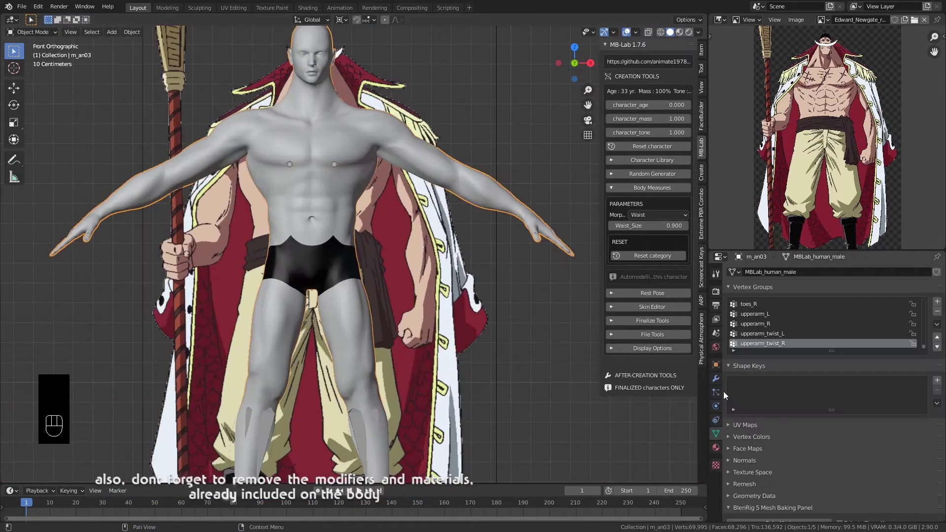
key(ctrl+s)
- Apply the body's mbastlab_armature modifier and remove its corrective, subdivision and displacement modifiers
click(715, 379)
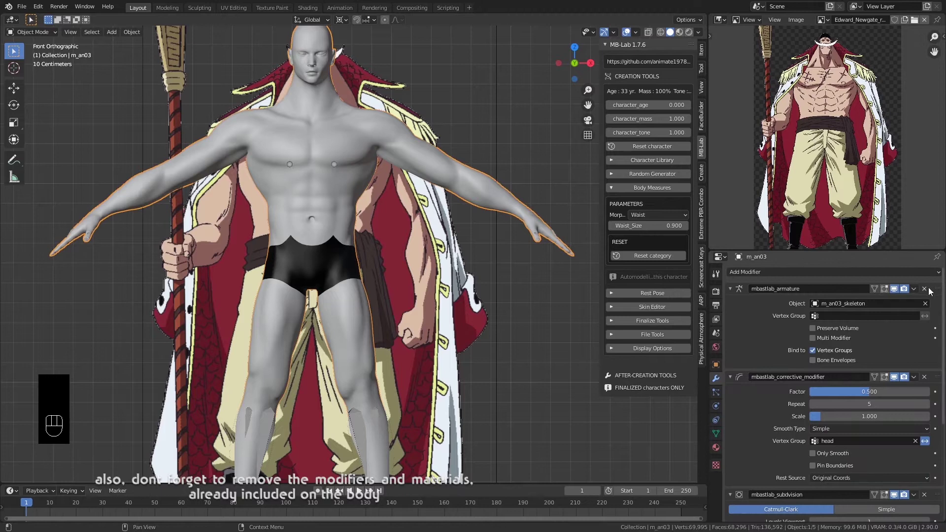
click(914, 289)
click(897, 302)
click(924, 289)
click(925, 289)
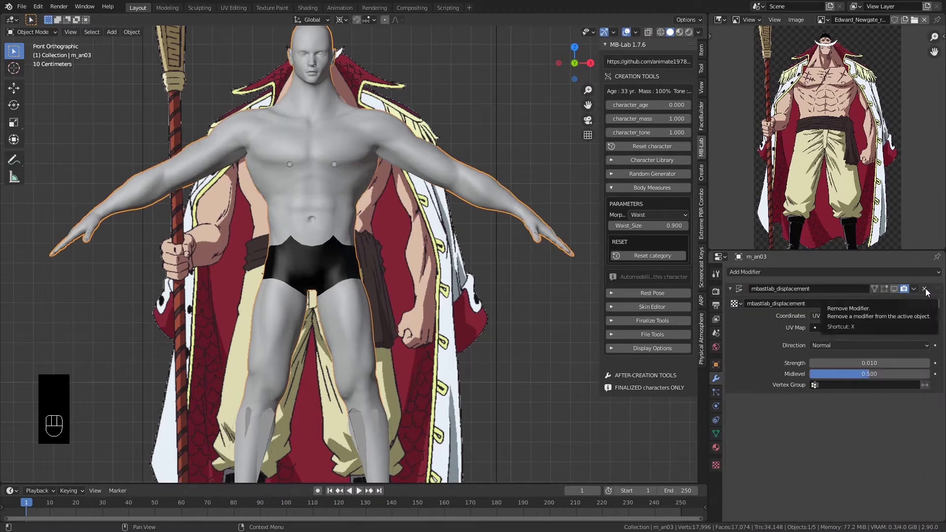
click(924, 289)
- Scale up the edge loop above the navel with smooth proportional editing to widen the torso toward the reference
shift+middle_drag(348, 193, 382, 223)
scroll(386, 223, up, 1)
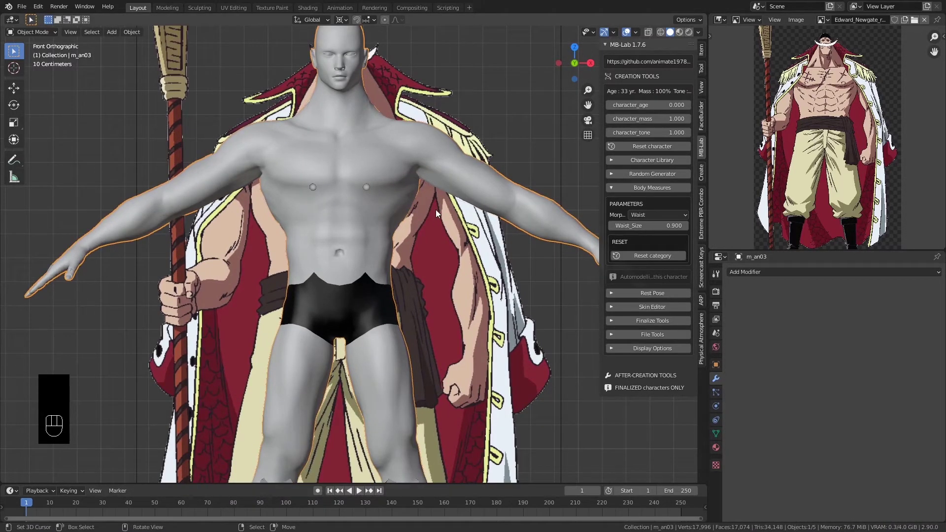
click(385, 30)
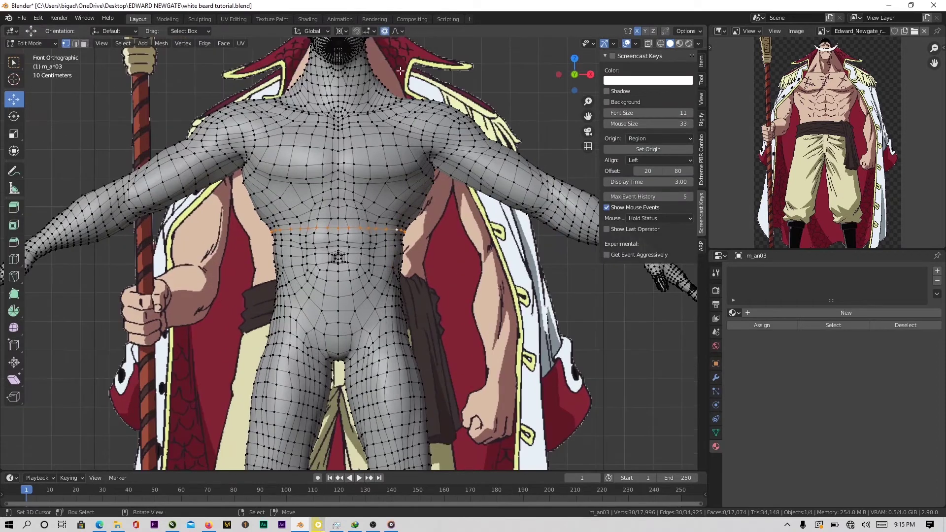
click(396, 31)
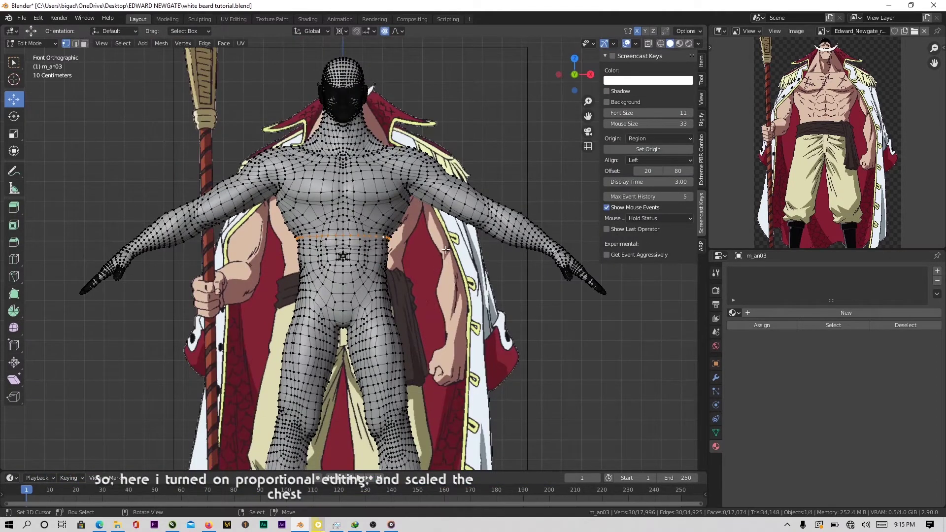
key(period)
click(446, 216)
key(s)
scroll(454, 229, down, 7)
click(460, 228)
scroll(460, 228, up, 2)
scroll(461, 228, up, 3)
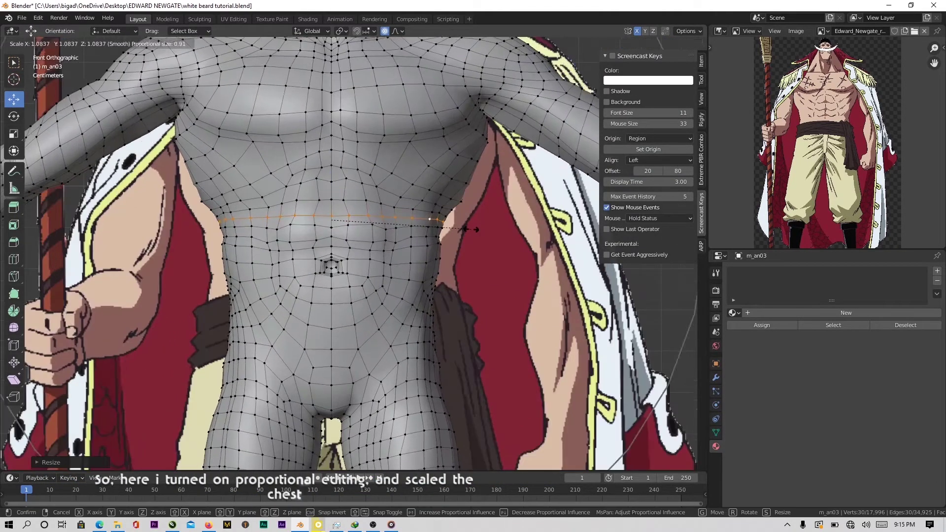
scroll(481, 139, down, 6)
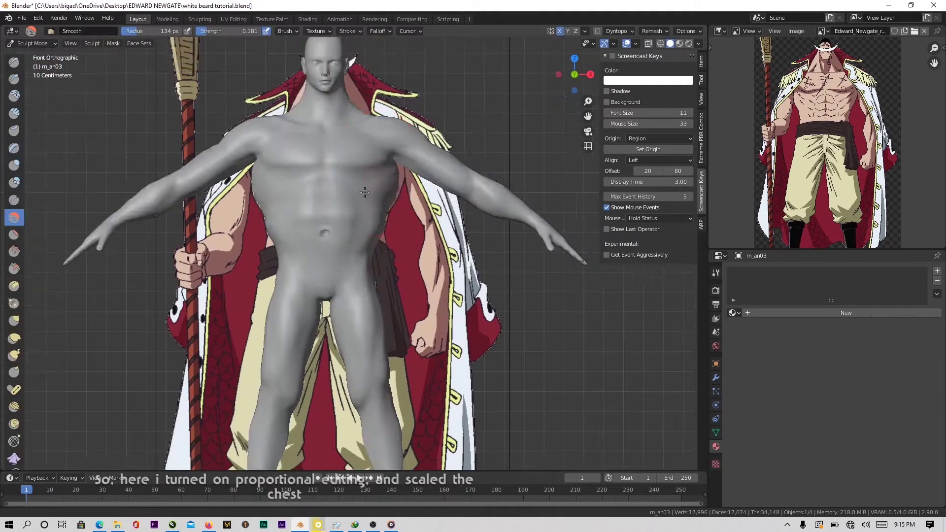
- Pull the torso's sides below the armpits outward with the Grab sculpt brush to follow the reference silhouette
scroll(437, 159, up, 5)
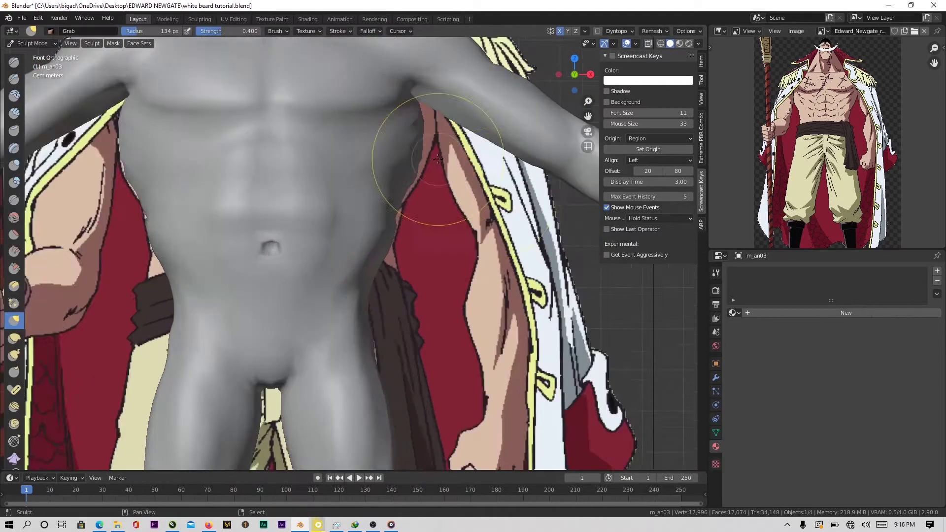
shift+middle_drag(437, 159, 340, 281)
scroll(339, 280, up, 1)
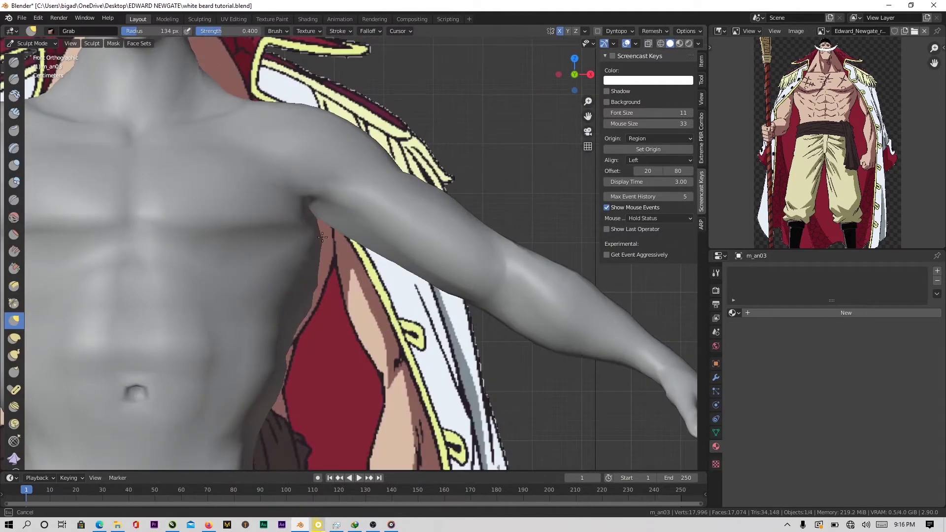
scroll(335, 291, down, 3)
scroll(323, 306, up, 1)
scroll(295, 352, down, 2)
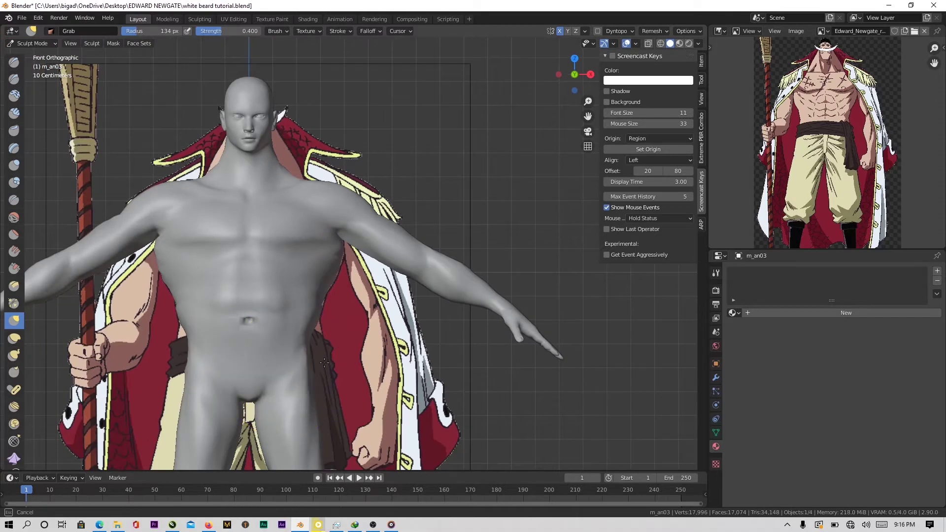
- Reshape both sides of the waist with the Grab brush to follow the reference
scroll(291, 360, down, 1)
scroll(306, 349, up, 5)
scroll(359, 298, down, 2)
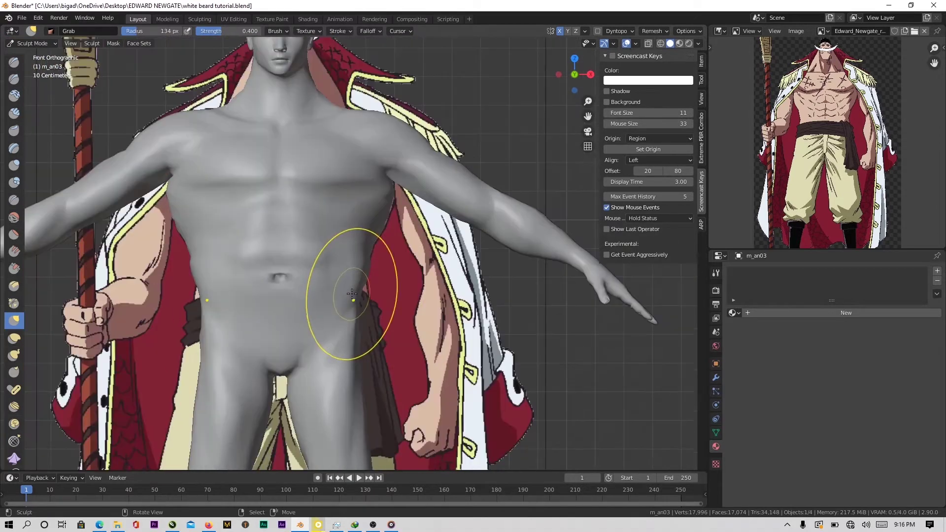
- Reshape the chest and the lower contour of the pectorals with the Grab brush
shift+middle_drag(322, 242, 324, 325)
scroll(327, 284, up, 2)
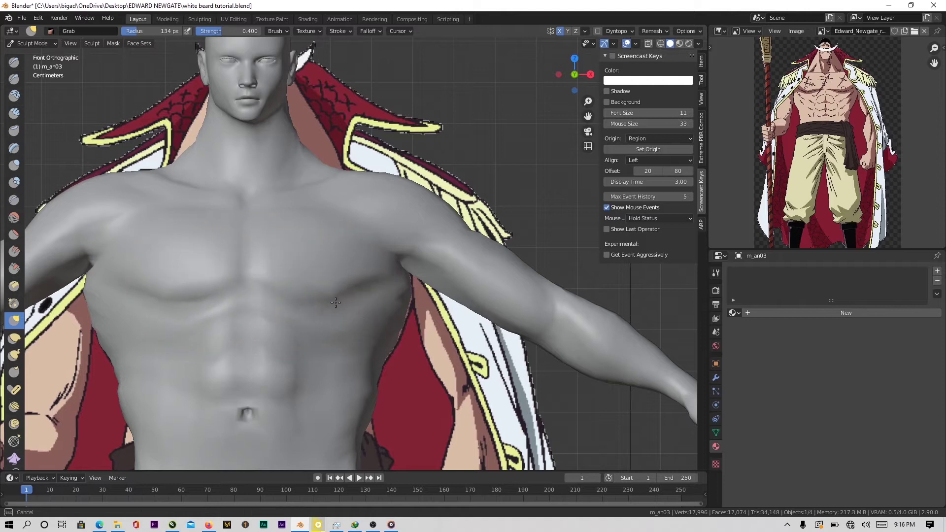
scroll(365, 308, down, 2)
mouse_move(365, 308)
shift+middle_down()
mouse_move(416, 237)
mouse_move(335, 290)
mouse_move(361, 310)
mouse_move(398, 280)
shift+middle_up()
scroll(387, 271, up, 2)
scroll(387, 263, down, 4)
key(KP_1)
scroll(361, 311, down, 3)
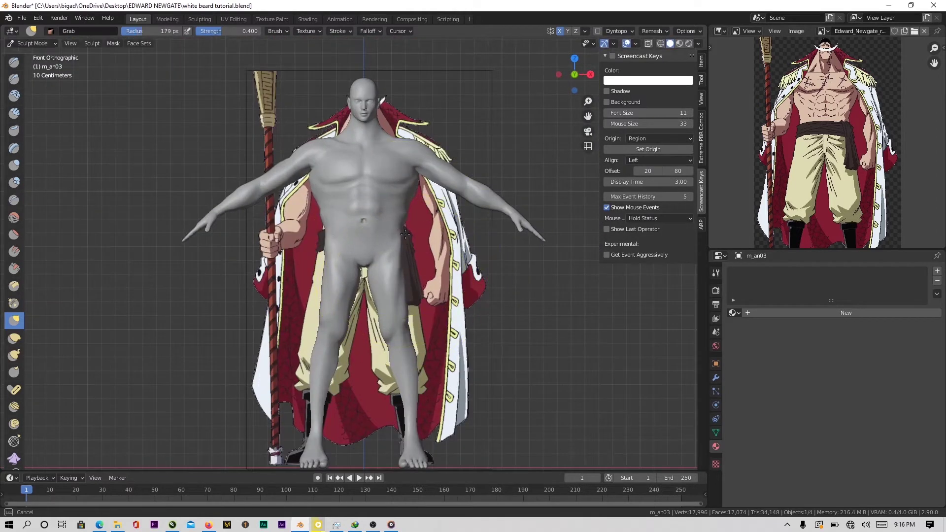
- Pull the hips outward and shape the transition from the waist with a 179 px Grab brush
scroll(405, 234, up, 5)
scroll(400, 234, down, 4)
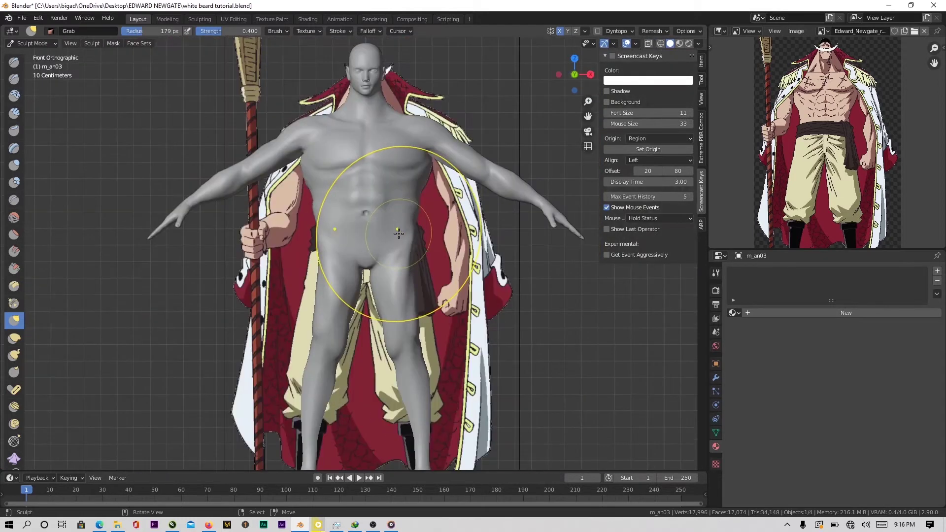
scroll(327, 210, up, 4)
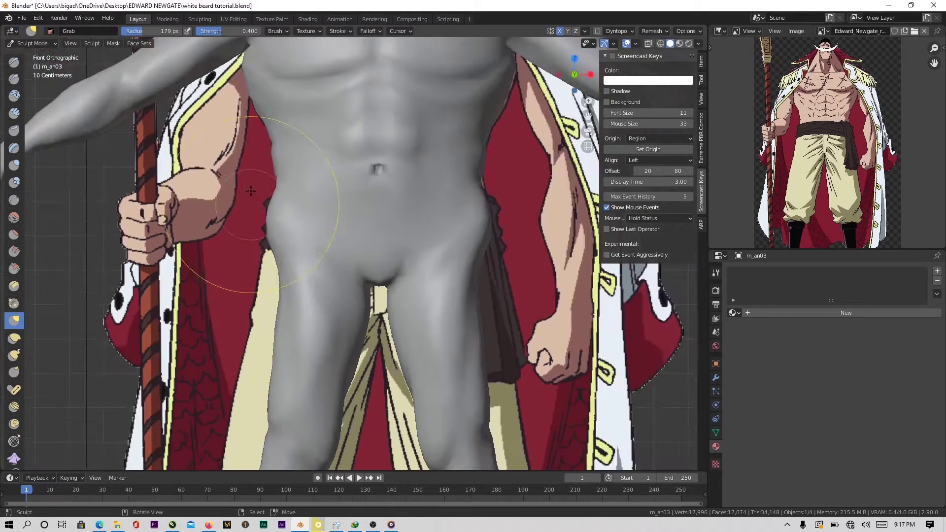
scroll(250, 197, up, 1)
scroll(264, 219, down, 4)
middle_drag(433, 296, 471, 292)
scroll(443, 276, down, 4)
key(KP_1)
- Refine the outer contour from the hips into the upper thighs with the Grab brush
scroll(472, 233, up, 8)
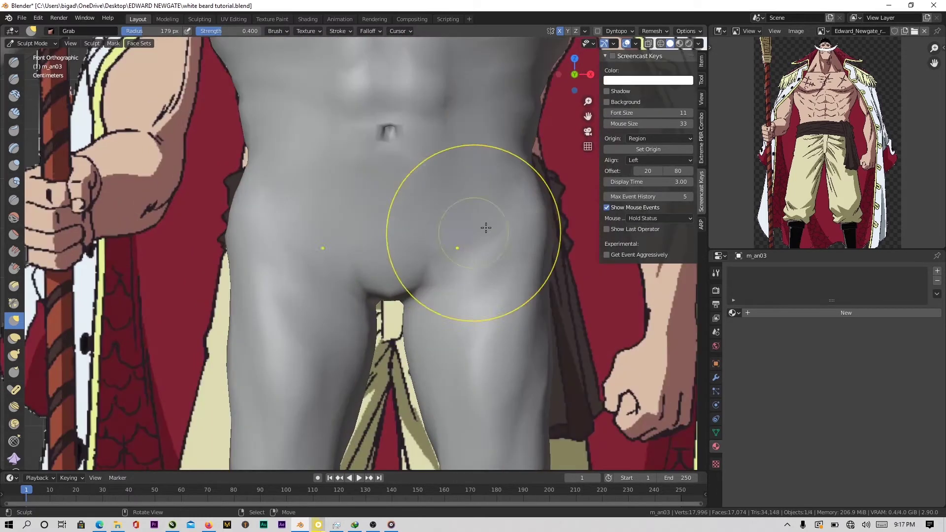
scroll(528, 228, down, 4)
scroll(506, 241, up, 5)
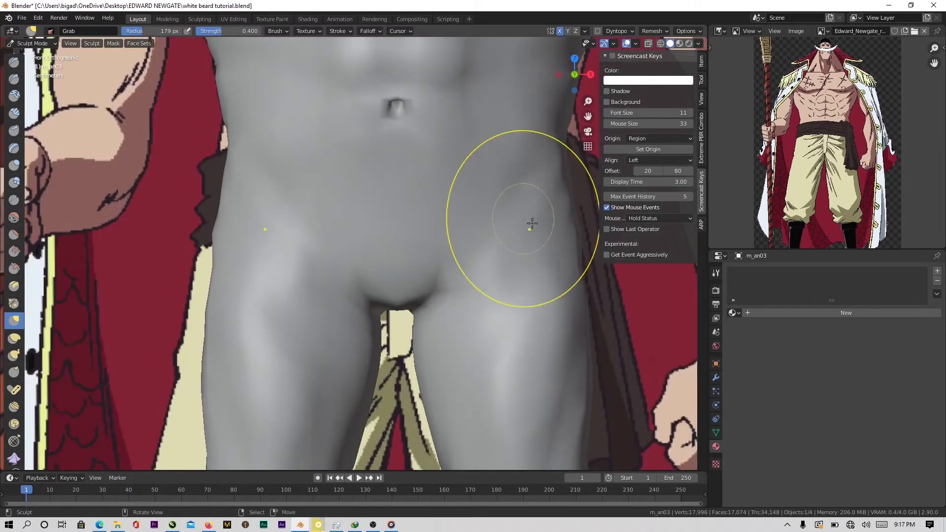
scroll(532, 223, down, 4)
scroll(401, 300, up, 5)
scroll(345, 197, down, 2)
- Smooth the area around the armpit from the front and back with the Smooth brush at strength 0.181
scroll(265, 67, up, 6)
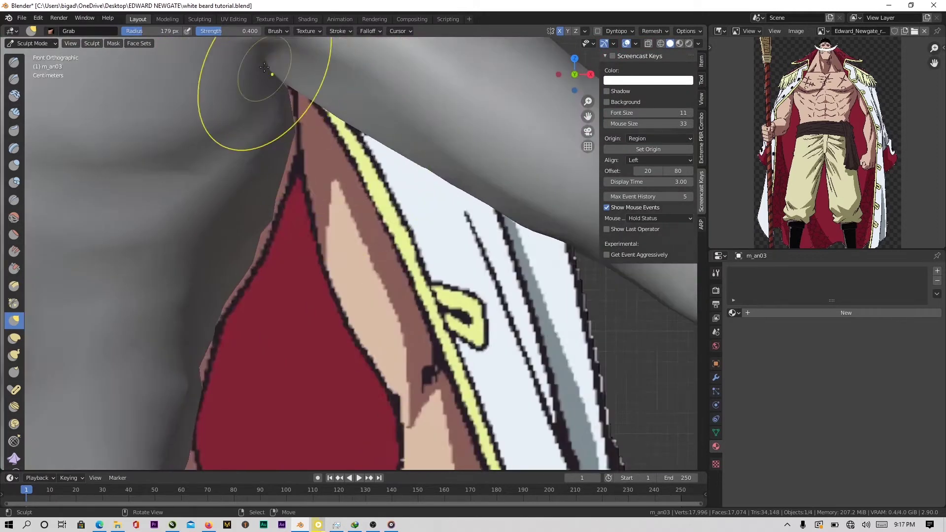
scroll(264, 67, down, 5)
middle_drag(389, 316, 352, 262)
scroll(215, 235, up, 4)
middle_drag(215, 234, 251, 217)
shift+drag(251, 217, 266, 205)
middle_drag(266, 204, 276, 217)
shift+drag(276, 210, 285, 222)
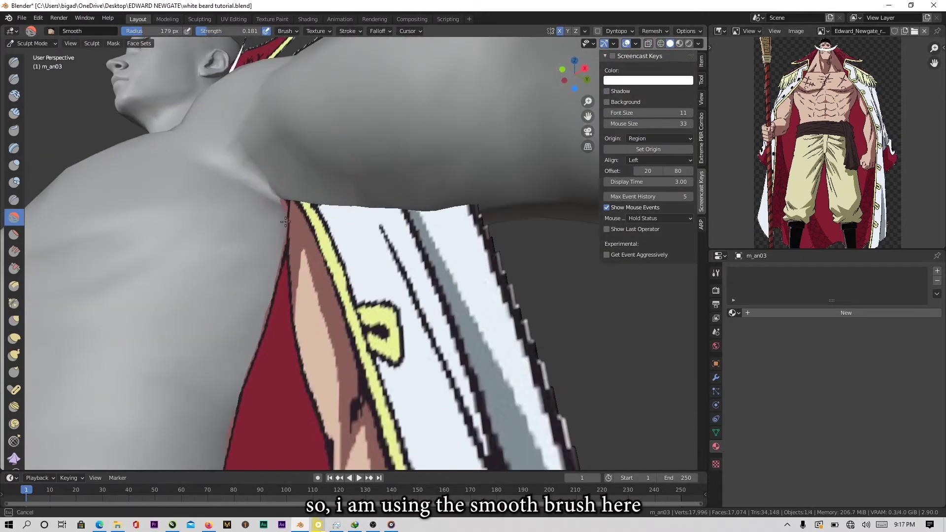
middle_drag(312, 235, 548, 89)
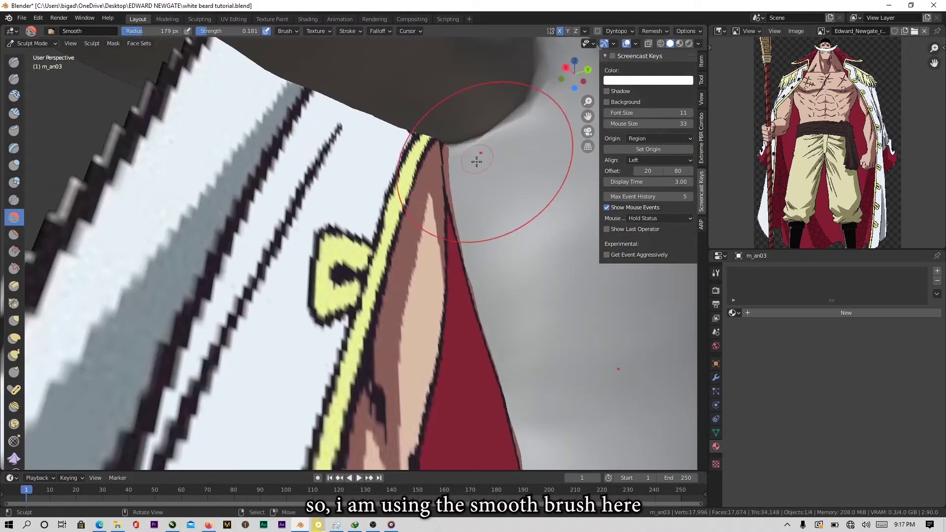
mouse_move(476, 161)
middle_down()
mouse_move(510, 133)
mouse_move(224, 194)
middle_up()
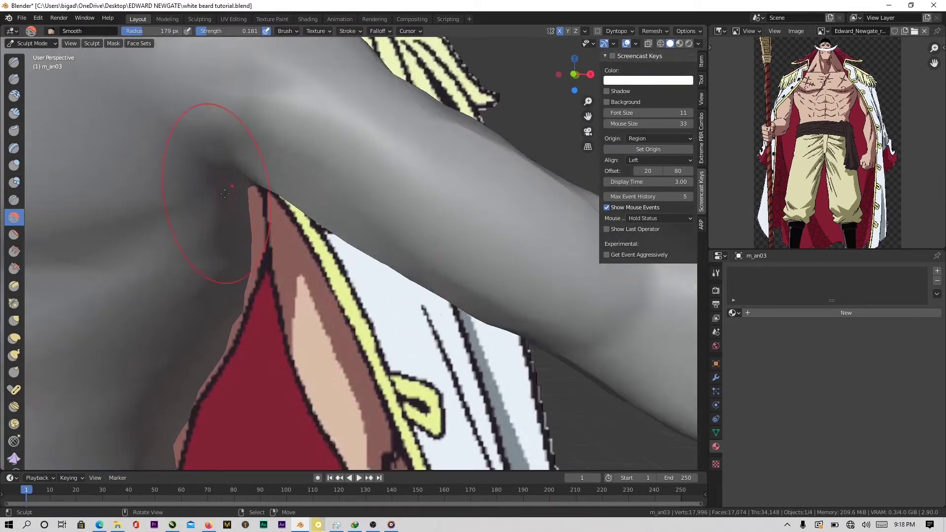
key(KP_1)
scroll(315, 236, up, 4)
- Adjust the flanks between the ribs and hips from the front with the Grab brush
key(g)
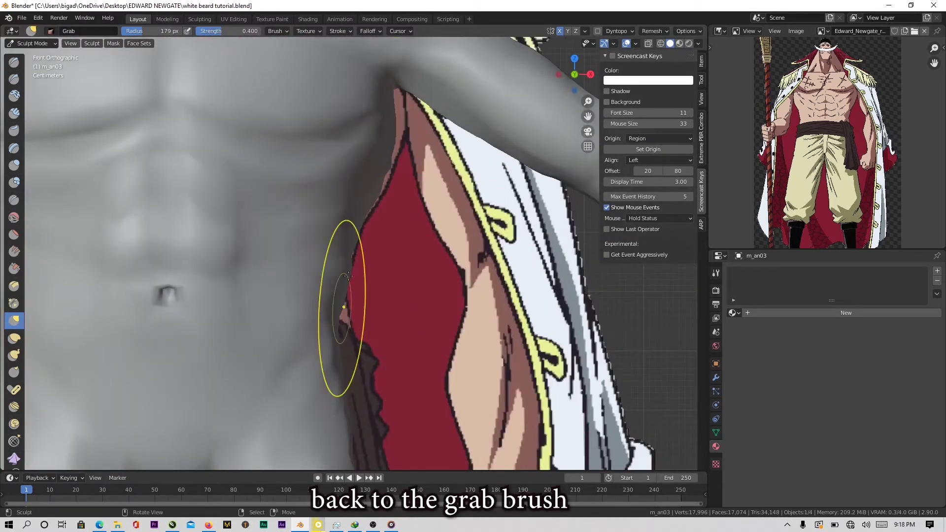
scroll(317, 285, down, 5)
scroll(344, 295, up, 6)
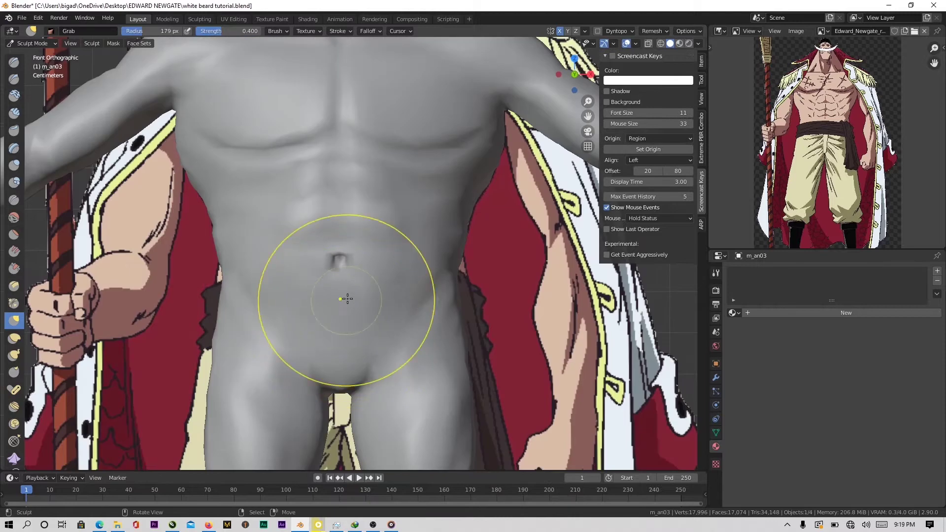
- Flatten the navel on the abdomen with the Smooth brush
click(14, 218)
scroll(365, 221, up, 5)
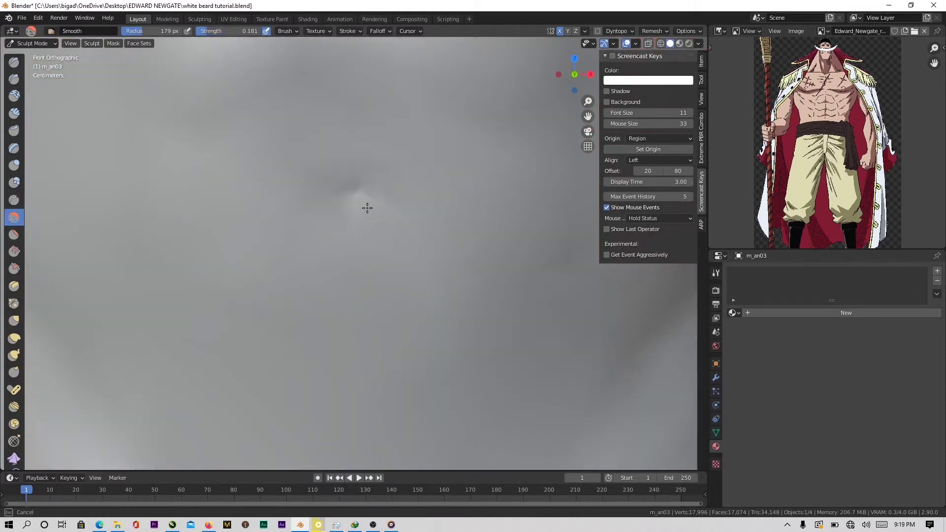
scroll(350, 219, down, 5)
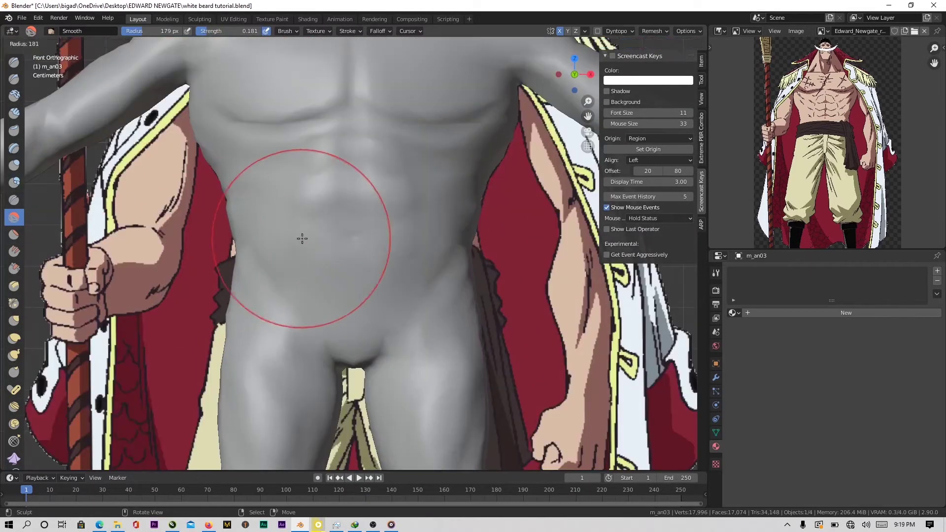
- Shape the lower abdomen and the diagonal hip lines toward the groin with the Grab brush at a 262 px radius
key(g)
scroll(348, 251, up, 3)
scroll(346, 212, down, 3)
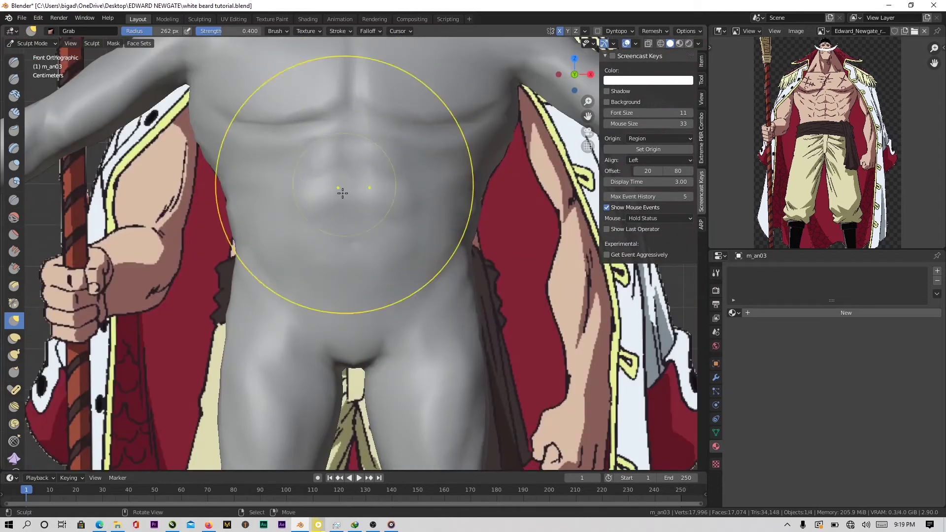
mouse_move(342, 193)
ctrl+middle_down()
mouse_move(349, 262)
mouse_move(437, 257)
mouse_move(463, 274)
mouse_move(494, 341)
mouse_move(475, 234)
ctrl+middle_up()
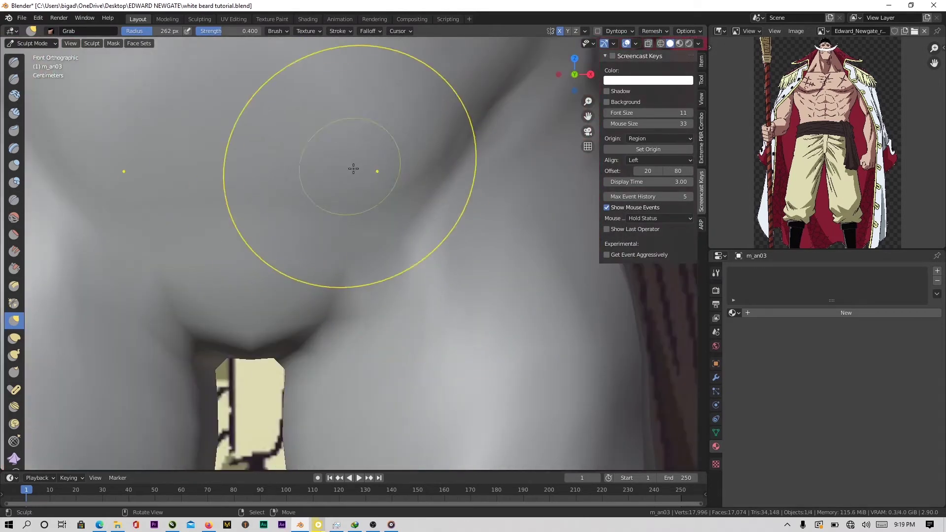
scroll(262, 268, down, 3)
shift+middle_drag(224, 197, 329, 217)
scroll(330, 216, up, 3)
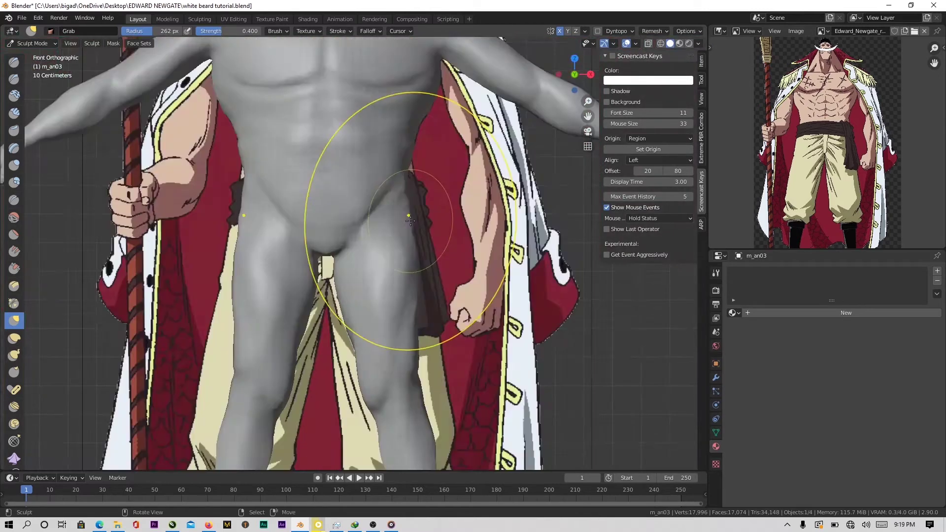
- Carve muscle lines on the abdomen and beneath the pectorals with the Crease brush at 178 px radius and 0.250 strength
ctrl+middle_drag(379, 222, 423, 373)
shift+middle_drag(423, 372, 320, 344)
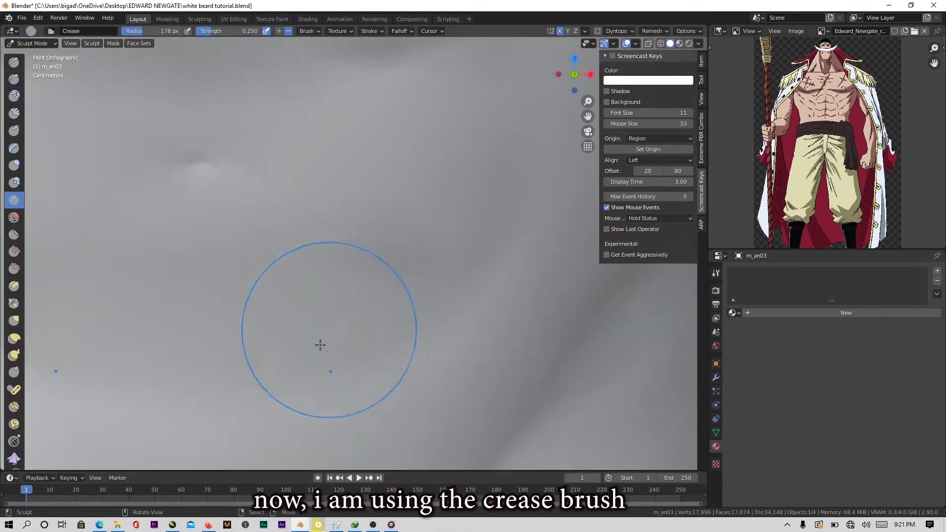
shift+middle_drag(439, 302, 380, 318)
mouse_move(313, 321)
shift+middle_down()
mouse_move(481, 354)
mouse_move(349, 196)
mouse_move(349, 290)
mouse_move(363, 202)
mouse_move(348, 235)
mouse_move(369, 306)
mouse_move(368, 247)
mouse_move(240, 274)
shift+middle_up()
scroll(342, 294, down, 2)
scroll(500, 204, up, 5)
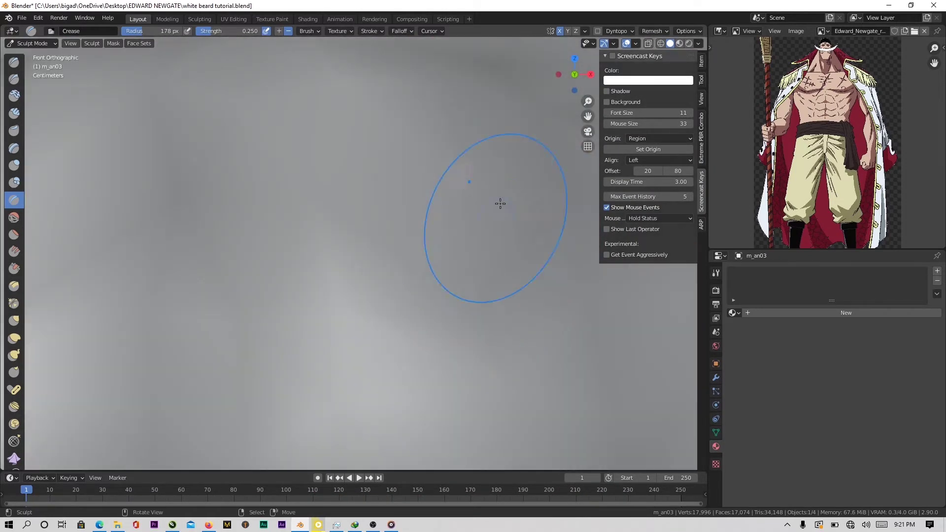
scroll(365, 266, down, 5)
scroll(442, 109, up, 4)
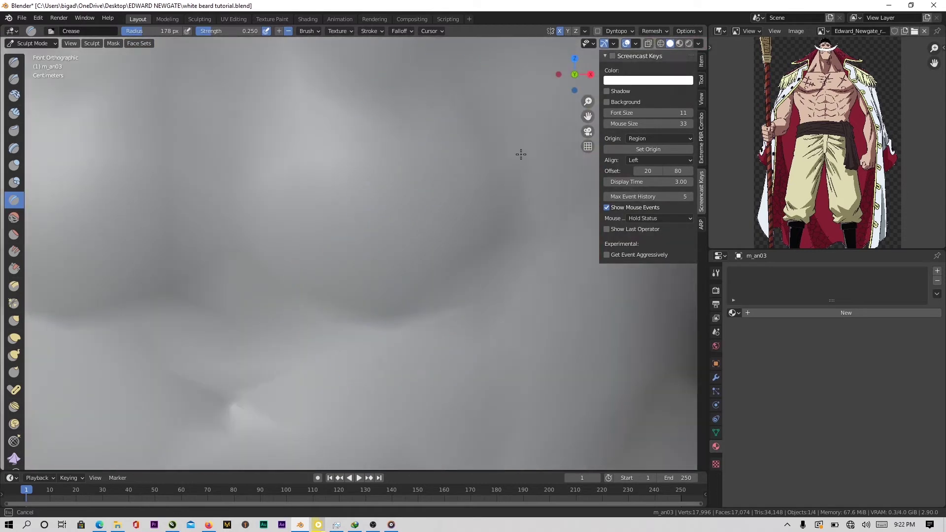
- Return the body to Object Mode and frame its head and chest from the front
scroll(362, 290, down, 8)
middle_drag(411, 302, 321, 283)
key(ctrl+Tab)
click(237, 283)
key(KP_1)
scroll(344, 195, up, 6)
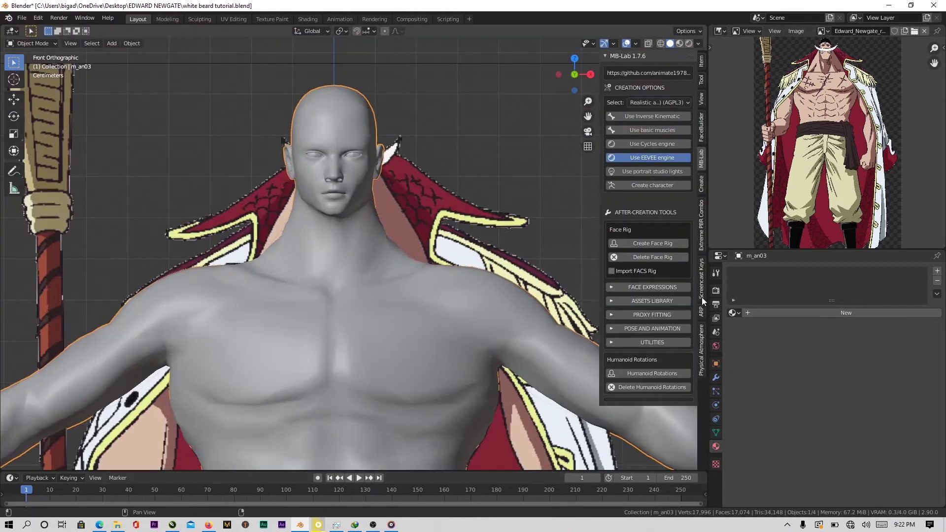
- Switch the reference image area to the Outliner and select FaceBuilderHead
click(720, 31)
click(670, 67)
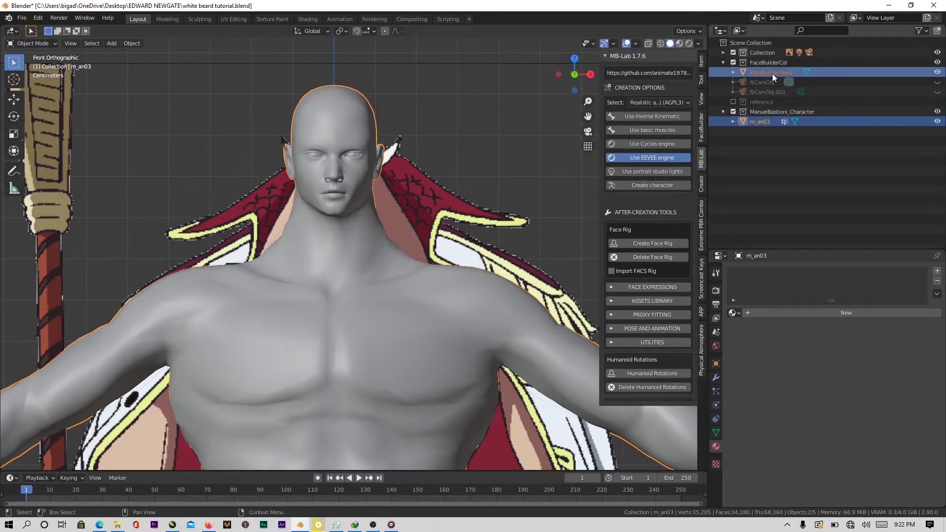
click(772, 75)
- Move FaceBuilderHead vertically so its neck sits on the body's shoulders
scroll(374, 351, down, 8)
shift+middle_drag(374, 351, 375, 311)
key(g)
key(z)
click(411, 445)
scroll(411, 165, up, 2)
shift+middle_drag(411, 165, 479, 307)
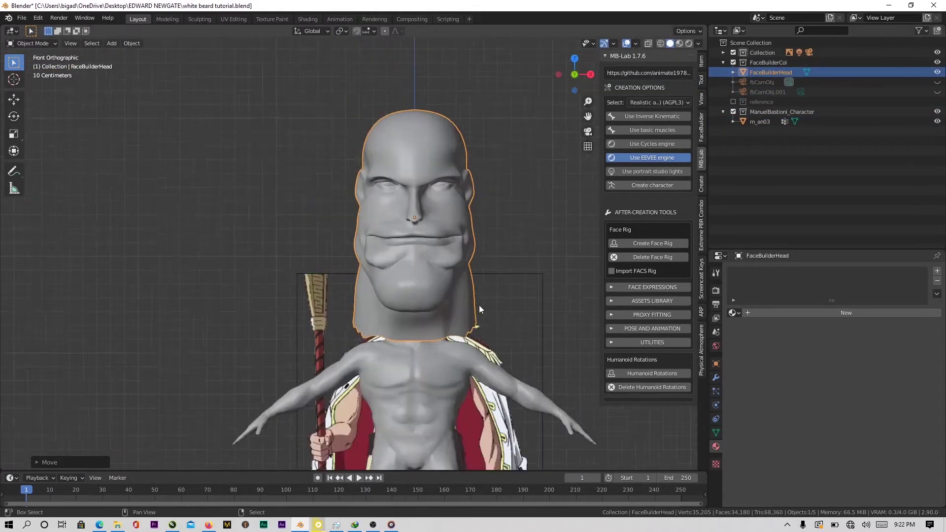
- Shrink FaceBuilderHead to about the size of the body's own head and lower it over that head along Z
scroll(458, 266, up, 2)
key(s)
click(420, 201)
scroll(402, 261, up, 3)
shift+middle_drag(403, 262, 341, 176)
key(g)
key(z)
click(340, 387)
scroll(340, 386, up, 4)
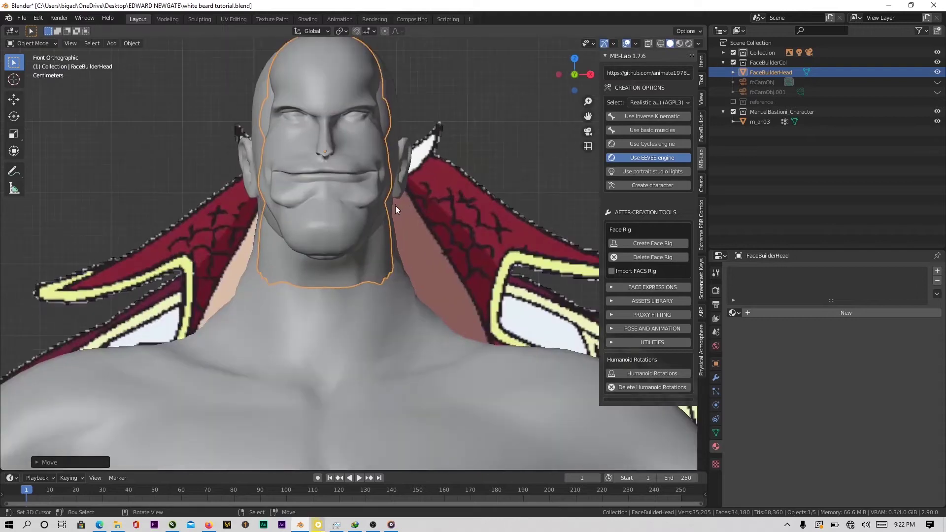
- Rescale FaceBuilderHead in the front view to better match the proportions of the body's head and neck
scroll(395, 206, down, 1)
key(KP_3)
key(KP_1)
key(s)
click(473, 219)
scroll(473, 220, down, 3)
middle_drag(389, 222, 352, 288)
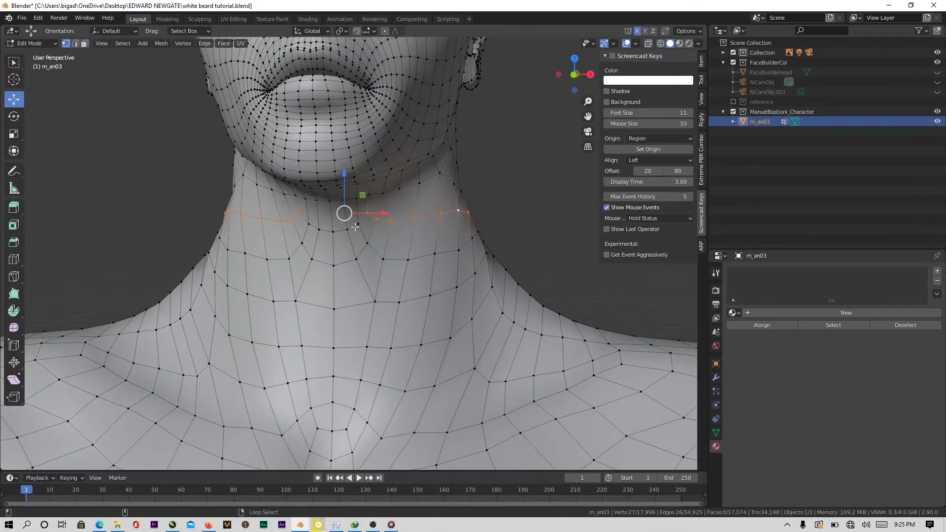
- Delete the edge loop around the upper neck of m_an03 and the linked head mesh above it
middle_drag(342, 231, 689, 424)
middle_drag(367, 241, 372, 195)
key(x)
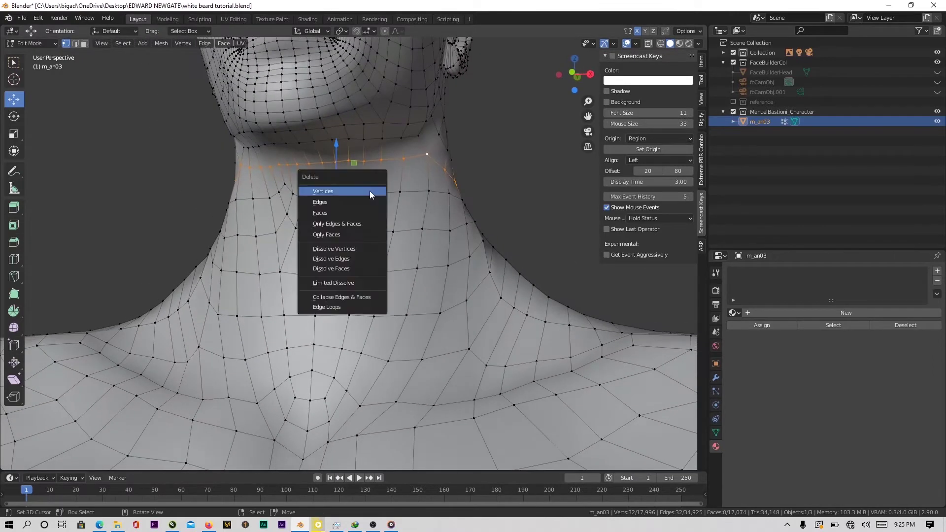
click(371, 191)
key(l)
key(x)
click(336, 157)
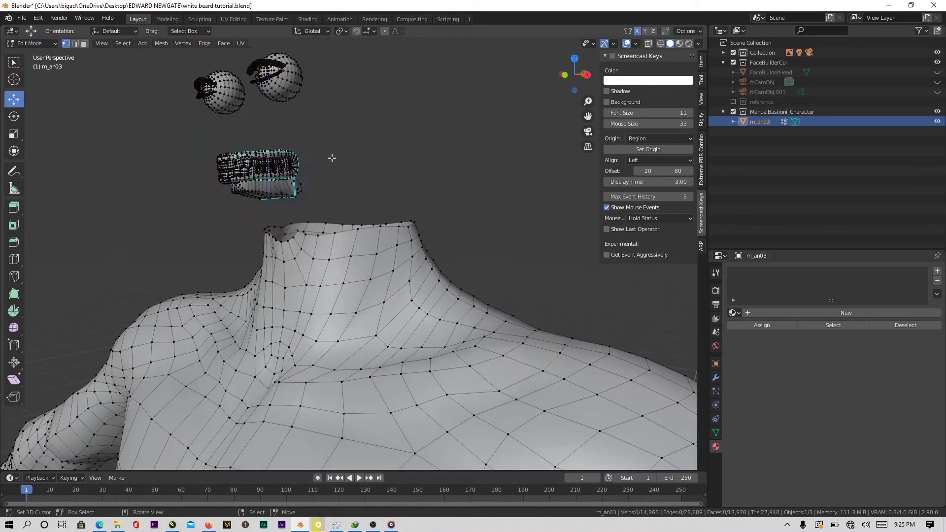
- Separate the linked teeth and gums of m_an03 into their own object
key(l)
mouse_move(303, 270)
middle_down()
mouse_move(196, 272)
mouse_move(294, 282)
middle_up()
key(p)
click(294, 282)
- Delete the linked eyeball meshes floating above the body's neck
middle_drag(238, 185, 232, 138)
key(l)
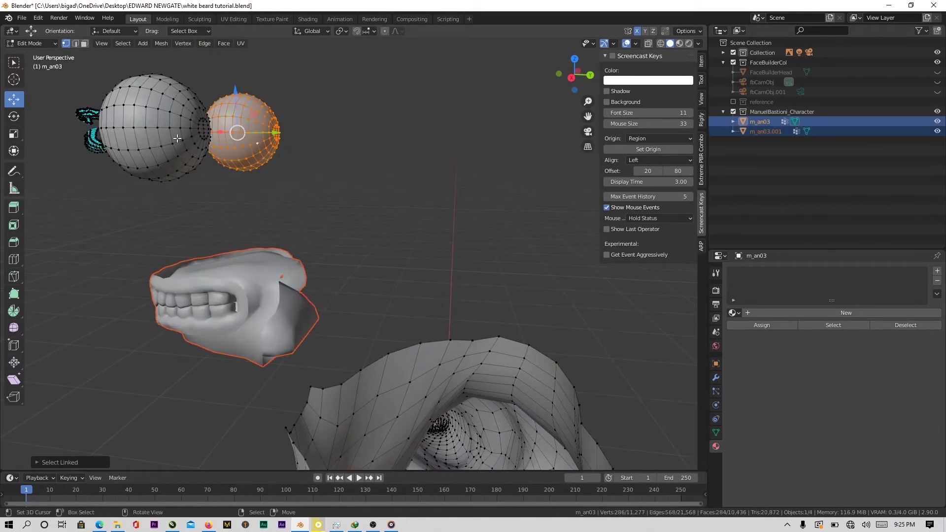
key(l)
key(x)
click(211, 126)
- Box-select the remaining eye and eyelash pieces in wireframe from the side and delete their vertices
key(KP_3)
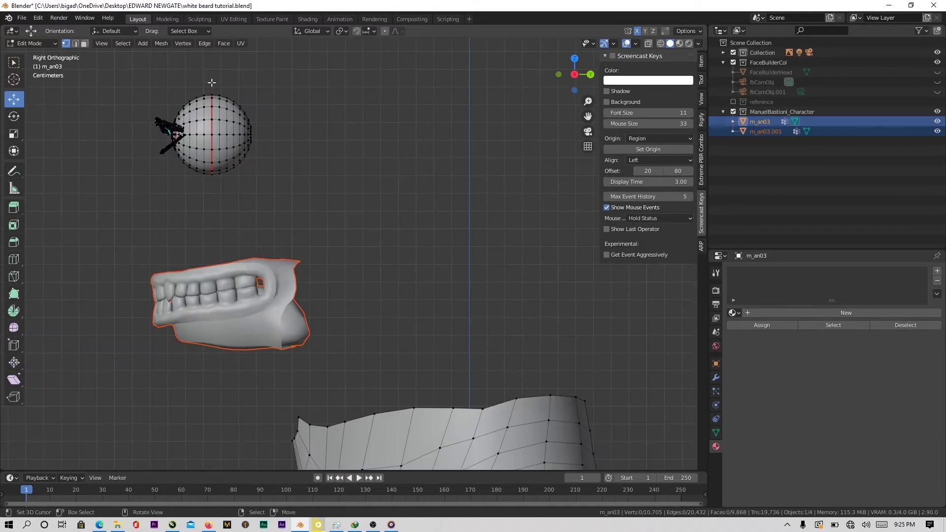
scroll(212, 83, down, 3)
key(shift+z)
shift+middle_drag(249, 137, 269, 156)
drag(193, 157, 335, 240)
key(x)
click(335, 240)
scroll(344, 246, down, 2)
shift+middle_drag(360, 278, 361, 198)
scroll(361, 199, up, 3)
key(shift+z)
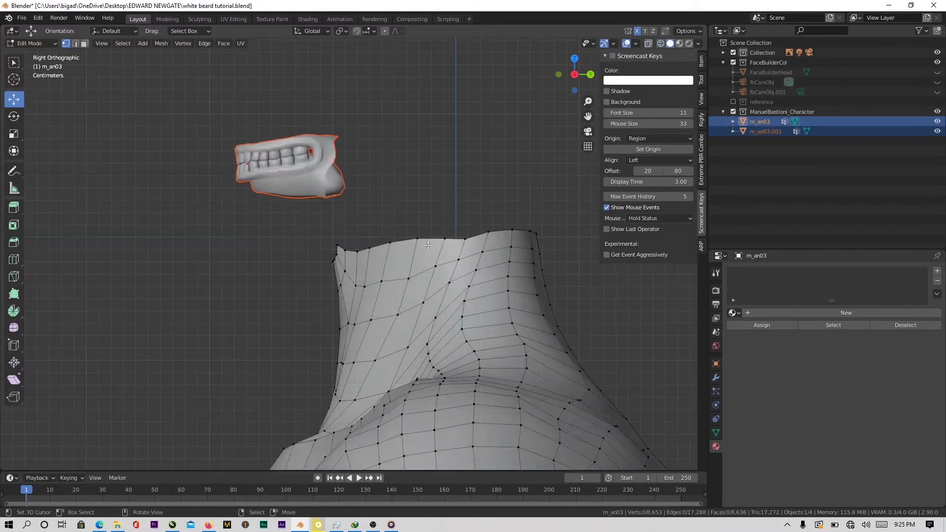
- Make m_an03 the only selected object, reopen it in Edit Mode and view its open neck from the front
middle_drag(306, 212, 431, 339)
key(Tab)
right_click(383, 191)
key(Tab)
scroll(395, 206, up, 5)
key(KP_1)
scroll(432, 337, up, 1)
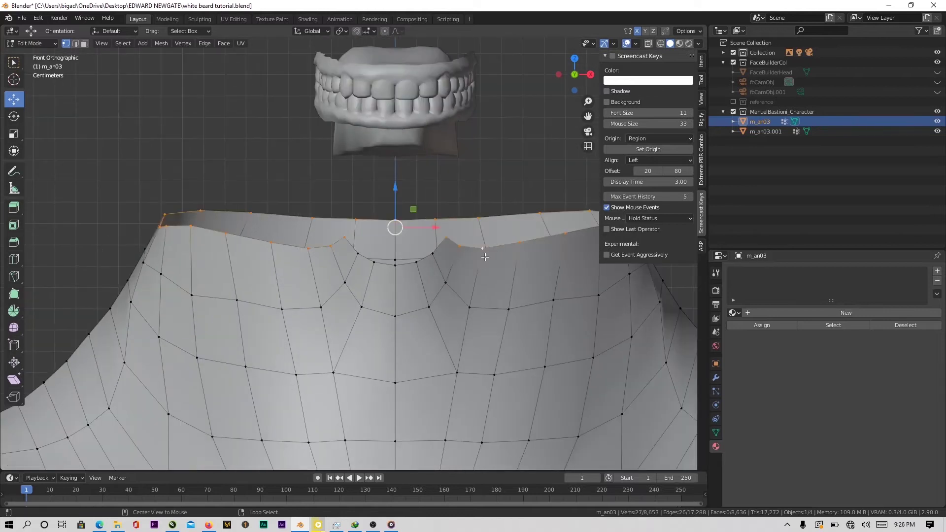
- Add a vertical Loop Cut running down both sides of the neck's front, without sliding it
scroll(510, 253, down, 3)
key(ctrl+r)
click(486, 247)
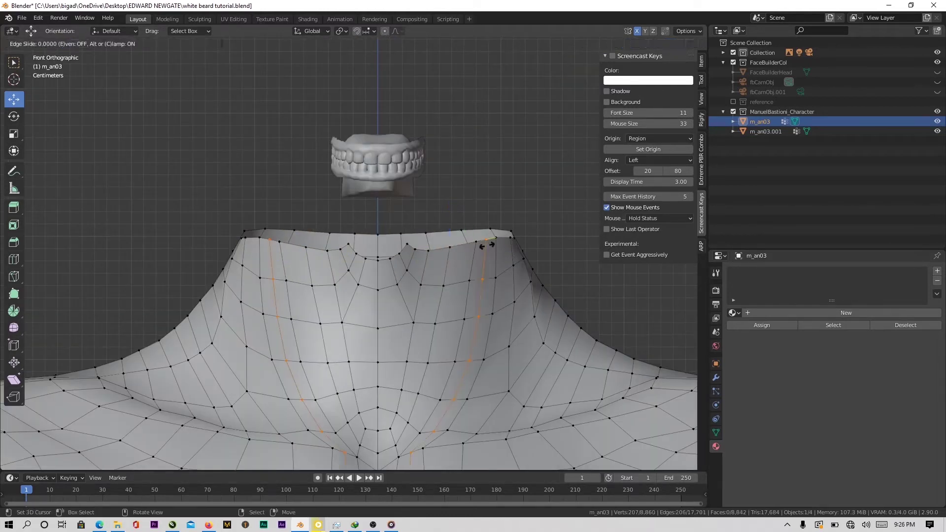
right_click(484, 248)
key(ctrl+r)
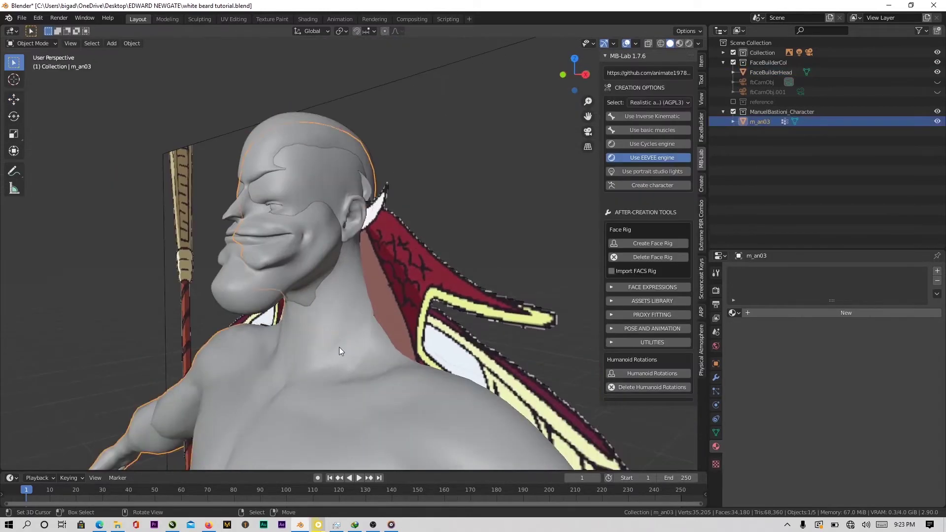
- Select the edge loop around the lower neck of FaceBuilderHead and delete its vertices
middle_drag(338, 349, 355, 252)
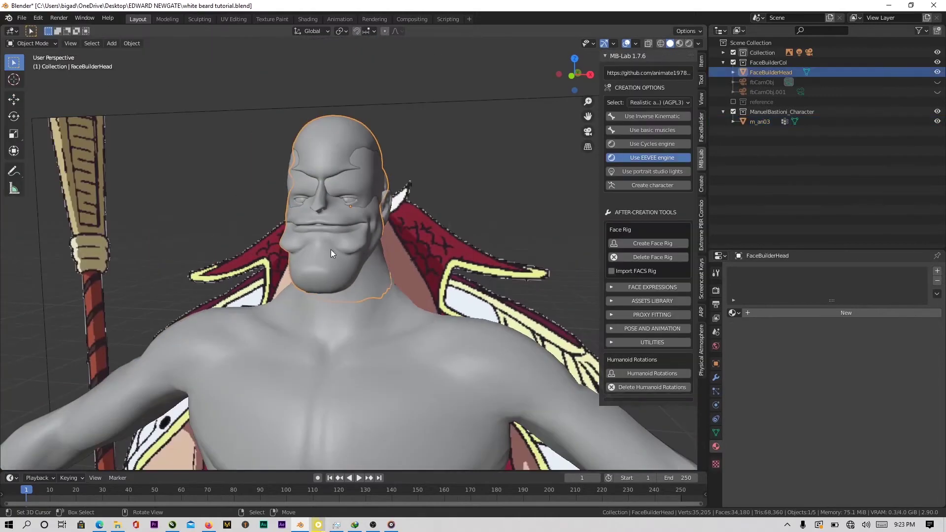
middle_drag(330, 250, 350, 304)
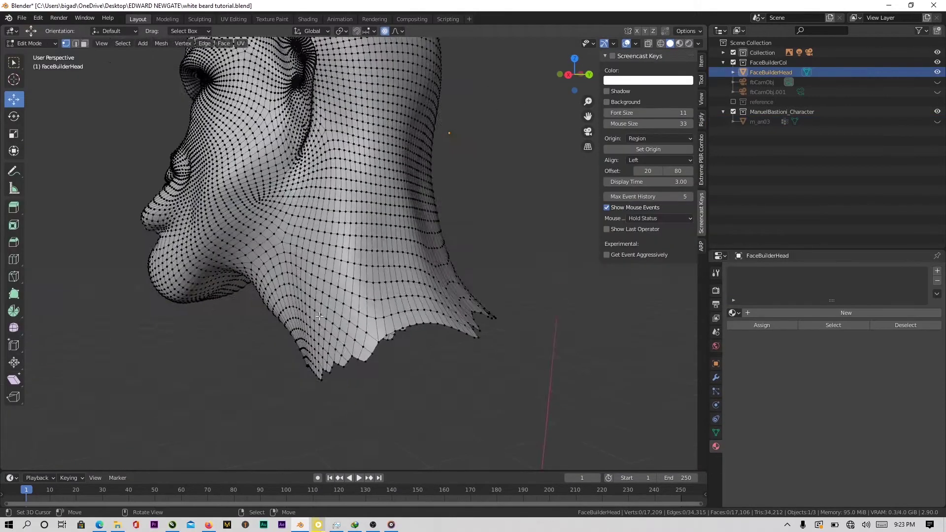
scroll(424, 333, up, 3)
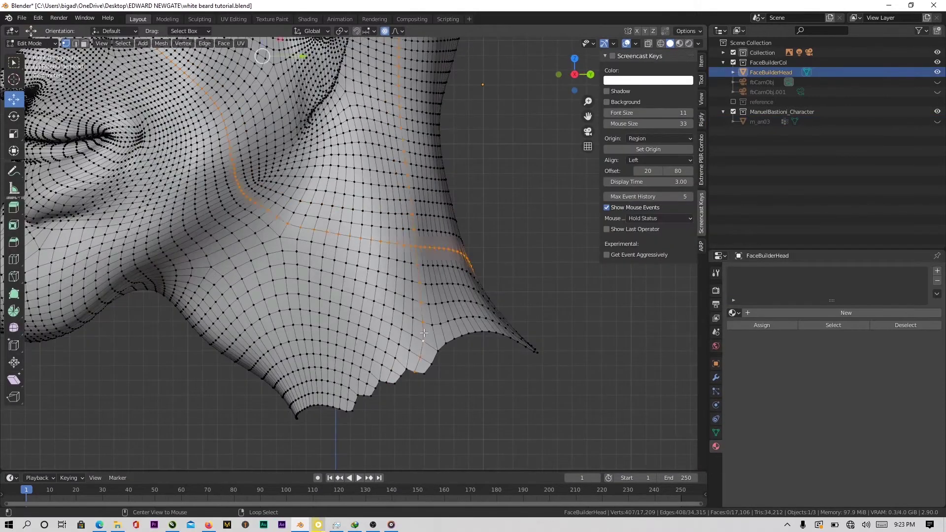
middle_drag(457, 339, 371, 222)
shift+right_click(551, 262)
scroll(390, 284, down, 2)
scroll(374, 256, up, 3)
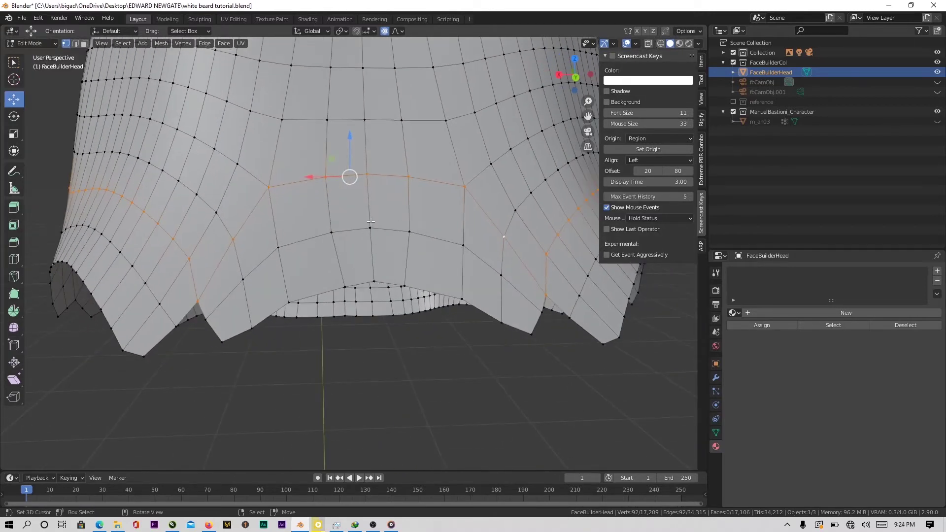
scroll(295, 271, down, 2)
key(x)
click(350, 256)
- Delete the detached ragged strip at the bottom of FaceBuilderHead's neck
middle_drag(350, 255, 327, 241)
key(l)
key(x)
click(481, 267)
- Select the open border loop at the bottom of FaceBuilderHead's neck
alt+right_click(399, 241)
alt+shift+right_click(358, 222)
middle_drag(392, 261, 401, 256)
key(s)
key(z)
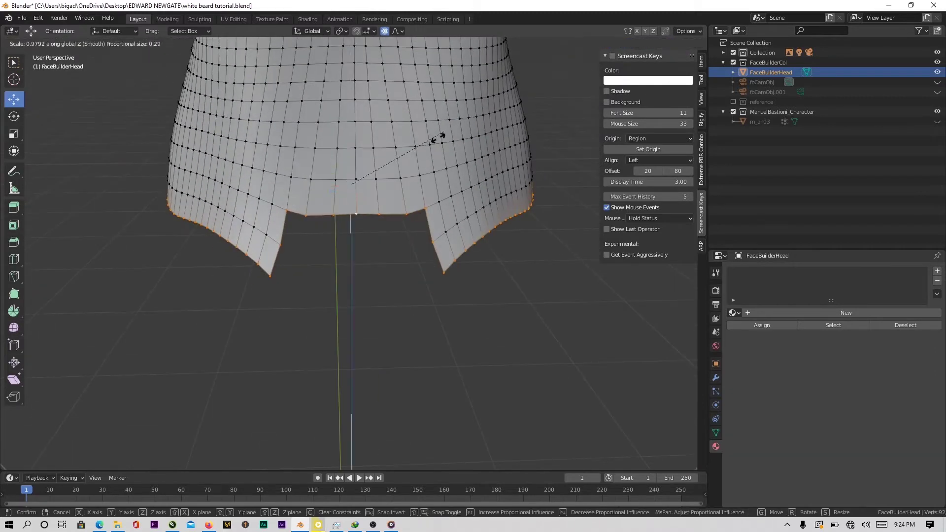
right_click(424, 114)
- Turn off proportional editing and flatten the selected neck border by scaling it to 0 along Z
click(385, 33)
key(s)
key(z)
key(0)
key(Return)
- Move the flattened neck border of FaceBuilderHead down along Z in the side view to lengthen the neck
middle_drag(412, 105, 501, 189)
scroll(500, 189, down, 1)
key(KP_3)
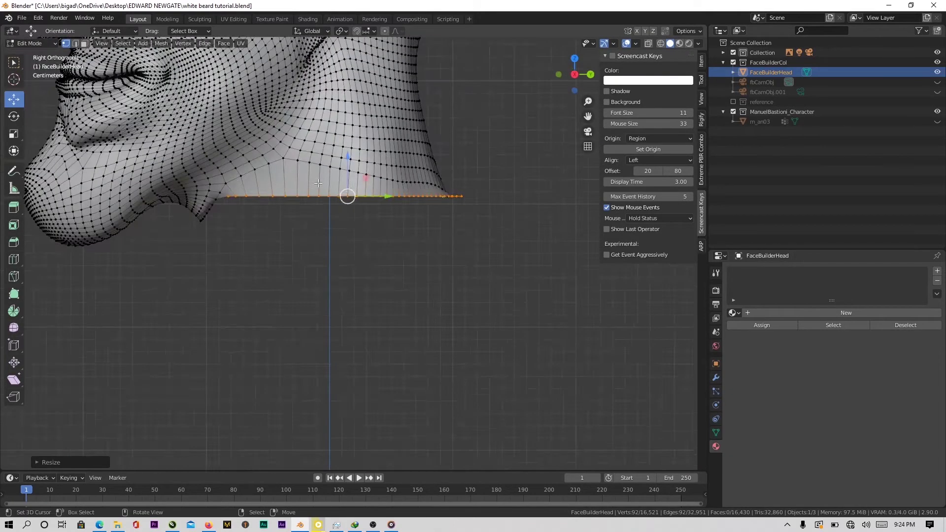
scroll(345, 129, up, 2)
key(g)
key(z)
click(335, 189)
scroll(331, 192, down, 3)
middle_drag(315, 217, 435, 245)
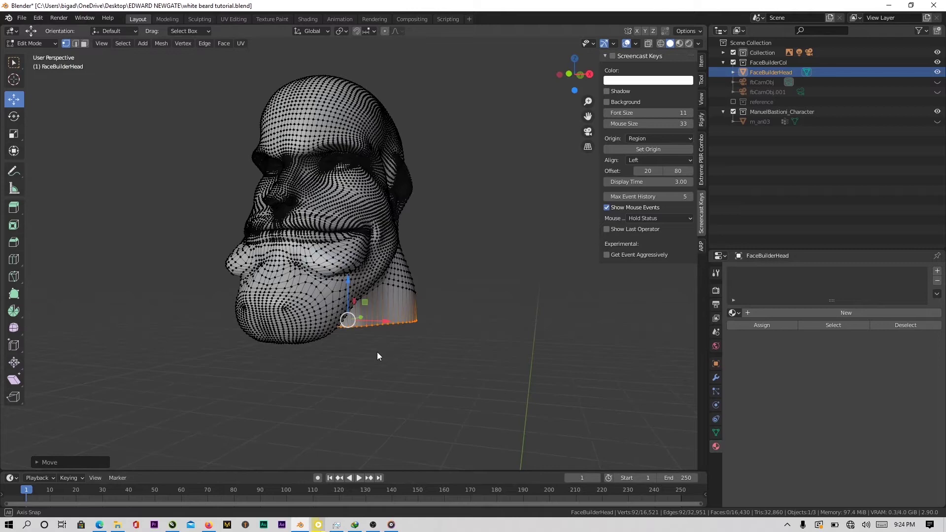
middle_drag(377, 351, 377, 350)
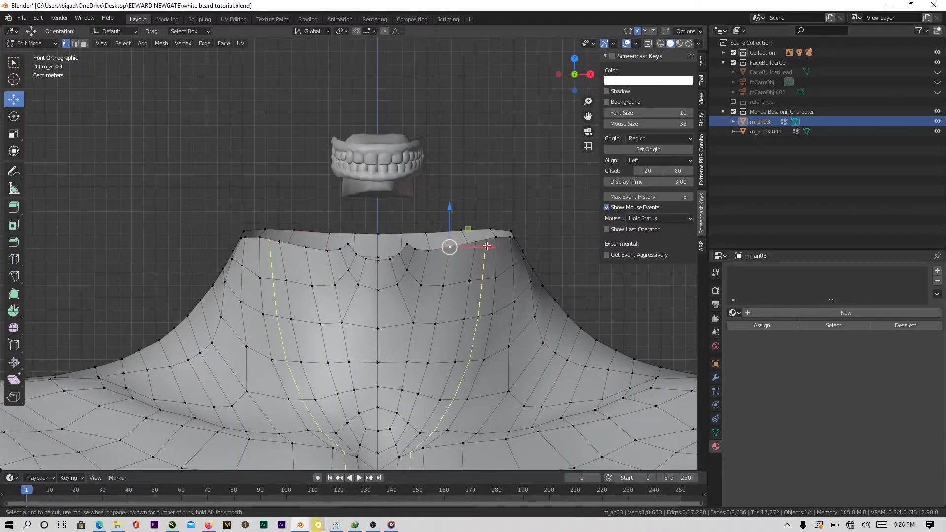
- Add more vertical edge loops across the front and side of m_an03's neck with Loop Cut, without sliding them
click(486, 246)
right_click(468, 254)
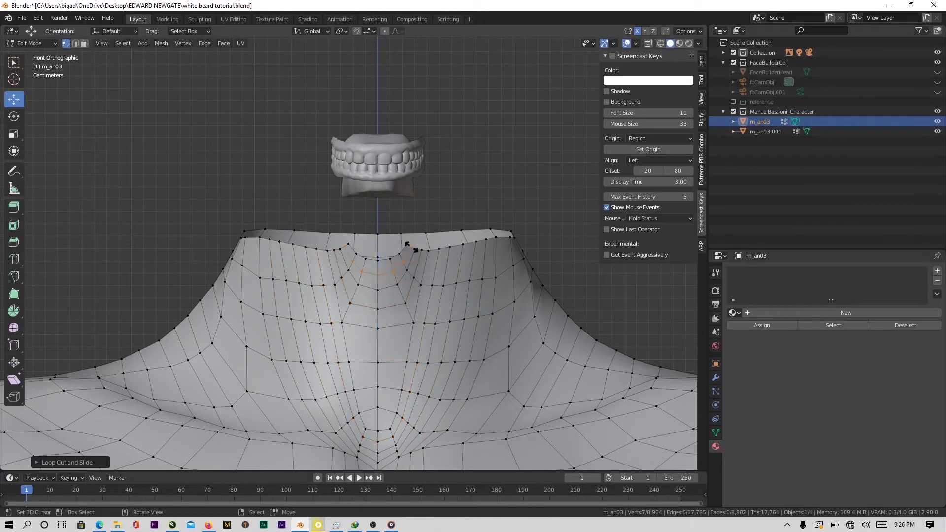
middle_drag(407, 244, 479, 274)
key(ctrl+r)
key(ctrl+r)
right_click(532, 287)
right_click(537, 266)
key(ctrl+r)
click(516, 274)
right_click(522, 277)
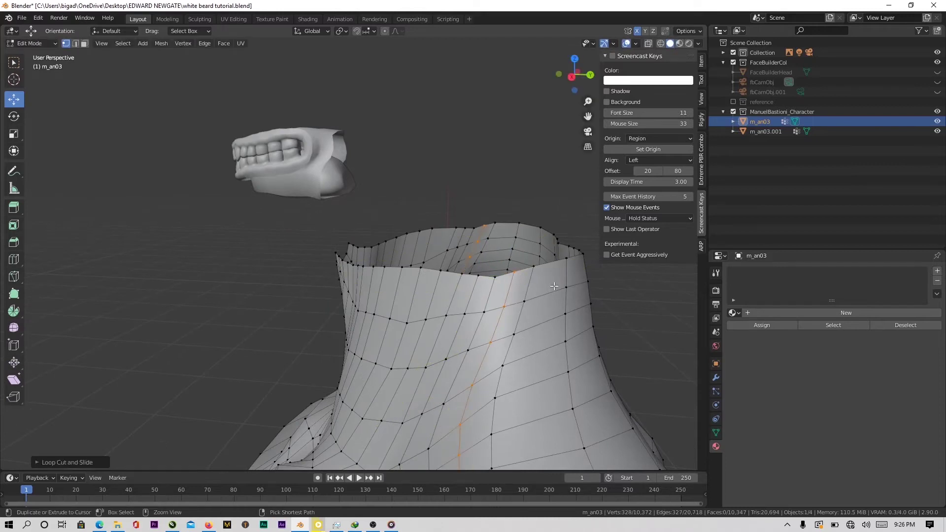
- Add vertical edge loops around the back of the body's neck with Loop Cut, without sliding them
middle_drag(551, 266, 445, 294)
key(ctrl+r)
click(453, 280)
right_click(450, 282)
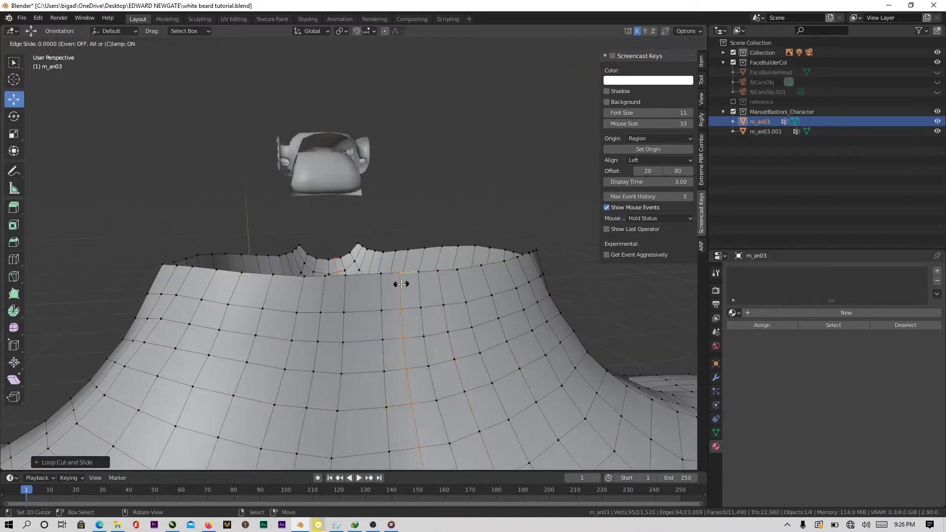
right_click(366, 279)
- Select the open rim loop of the body's neck to check its vertex count
scroll(368, 280, down, 4)
middle_drag(370, 280, 517, 283)
scroll(434, 284, up, 5)
alt+right_click(402, 276)
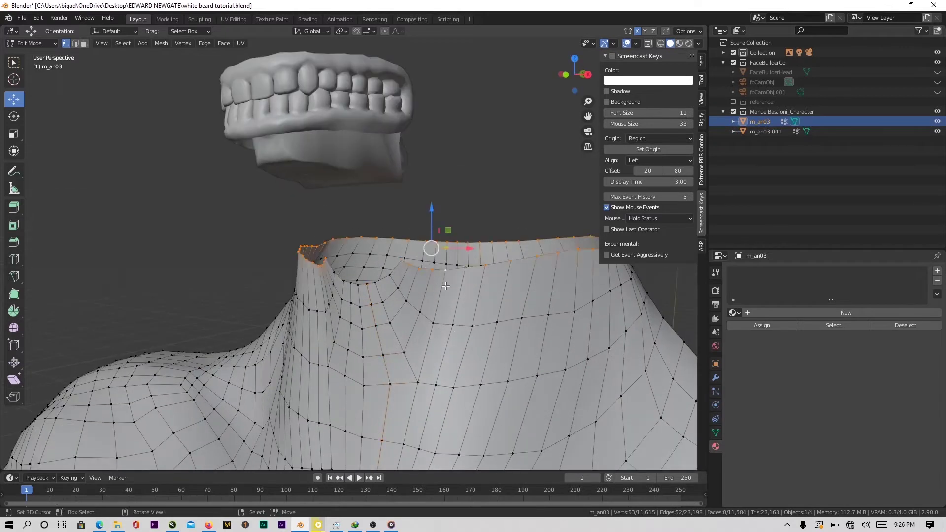
scroll(429, 283, up, 2)
middle_drag(464, 294, 492, 312)
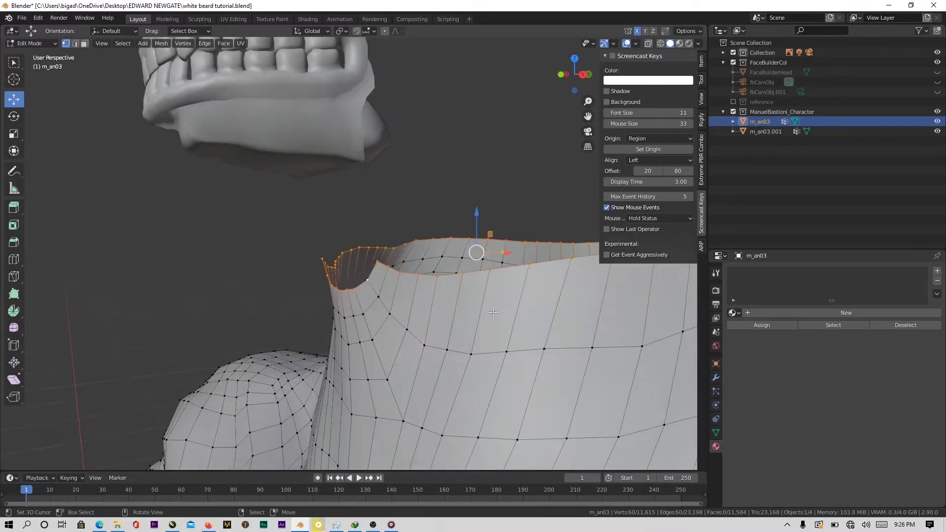
- Add two further unslid loop cuts beside the throat to increase the vertices on the body's neck rim
click(507, 280)
right_click(508, 280)
middle_drag(507, 279, 499, 258)
click(494, 266)
right_click(495, 266)
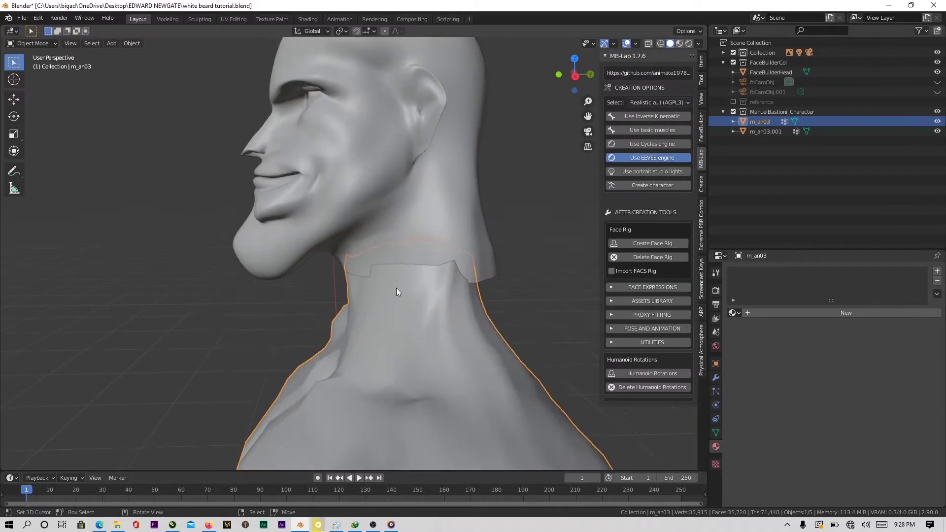
- Select FaceBuilderHead and raise it along Z in the side view until its base meets the body's neck rim
click(454, 305)
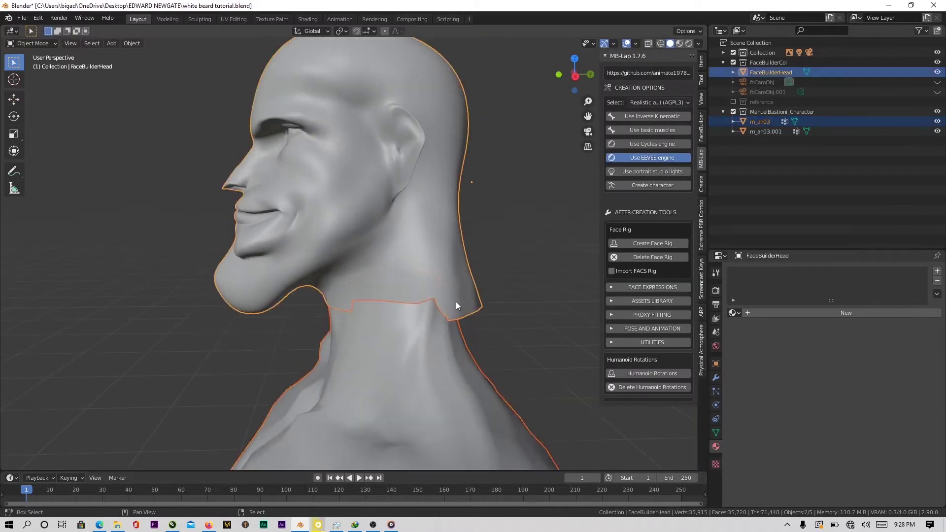
middle_drag(453, 305, 453, 249)
key(KP_3)
key(g)
key(z)
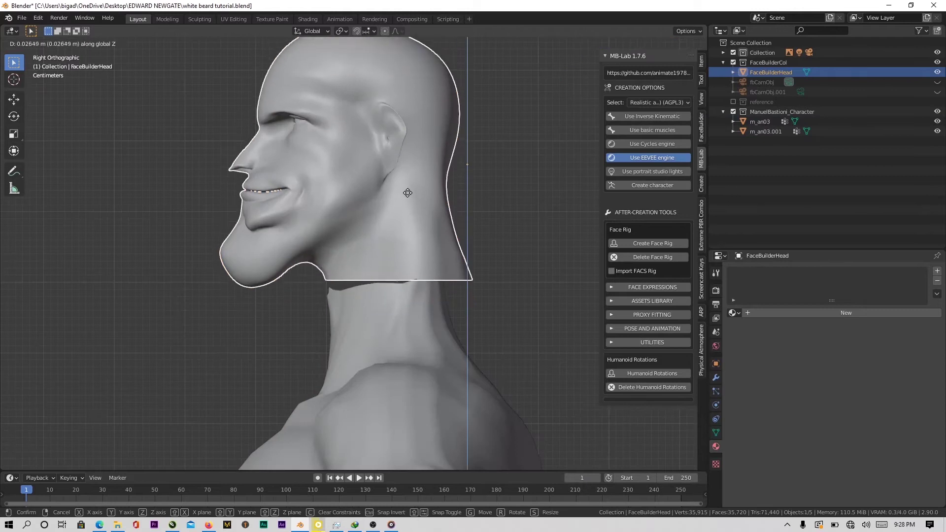
click(408, 194)
- Set the origin of FaceBuilderHead to its geometry
scroll(401, 229, down, 4)
scroll(401, 230, down, 2)
right_click(407, 228)
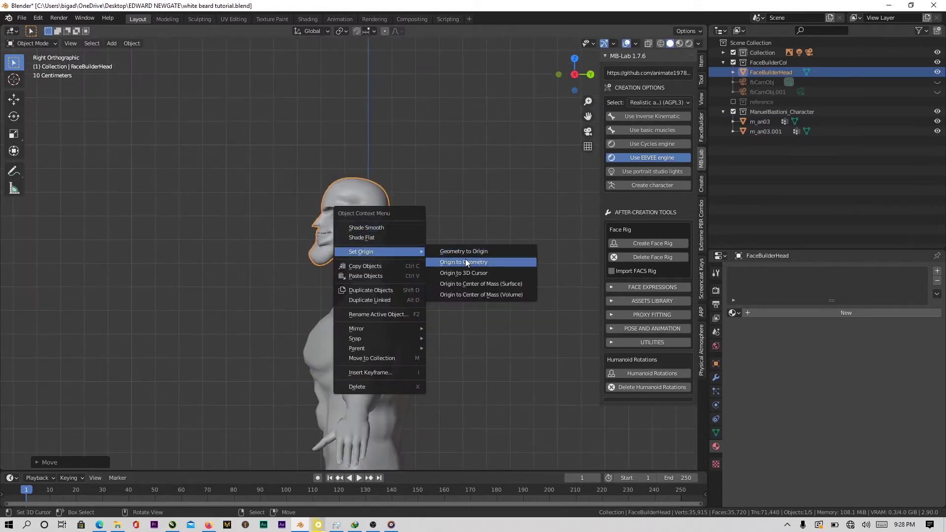
click(465, 262)
- Activate the Move tool and scale FaceBuilderHead down slightly to fit the body's neck
scroll(386, 253, up, 5)
key(shift+space)
key(g)
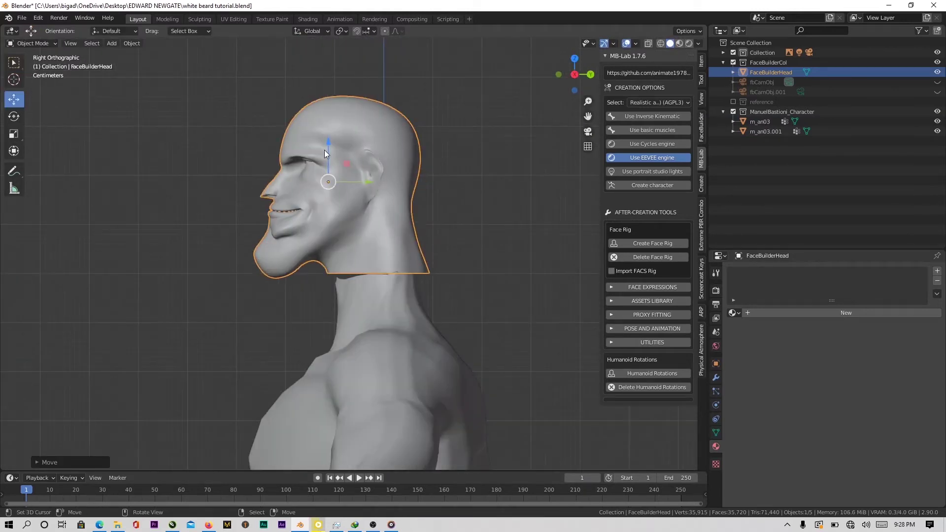
scroll(444, 224, up, 2)
key(s)
key(Escape)
key(s)
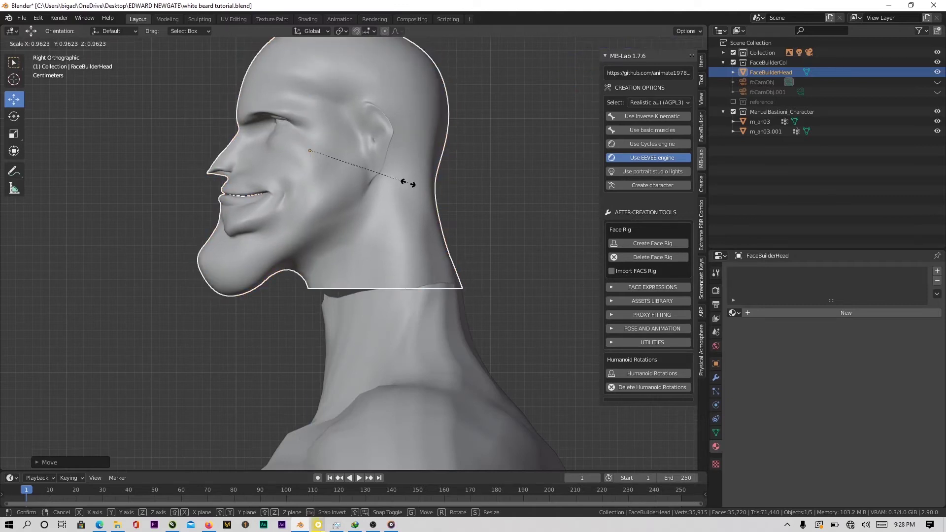
click(390, 193)
key(KP_1)
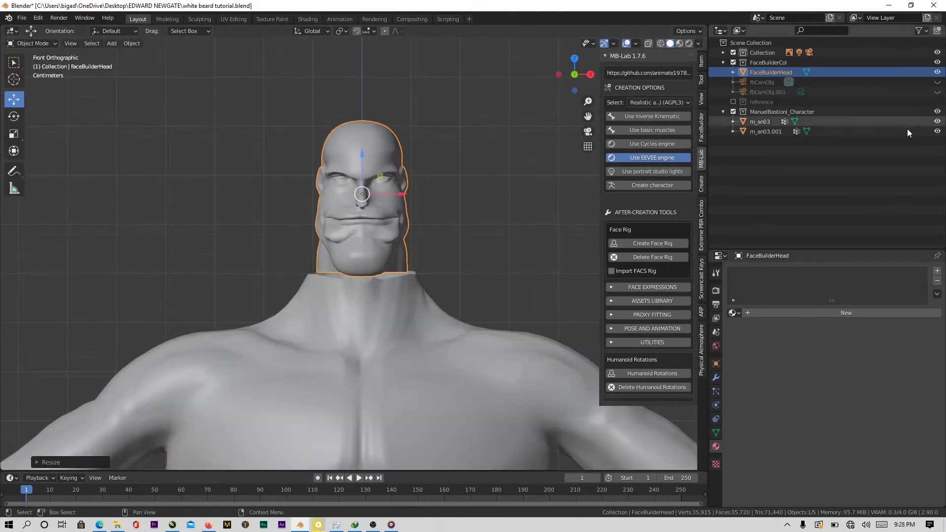
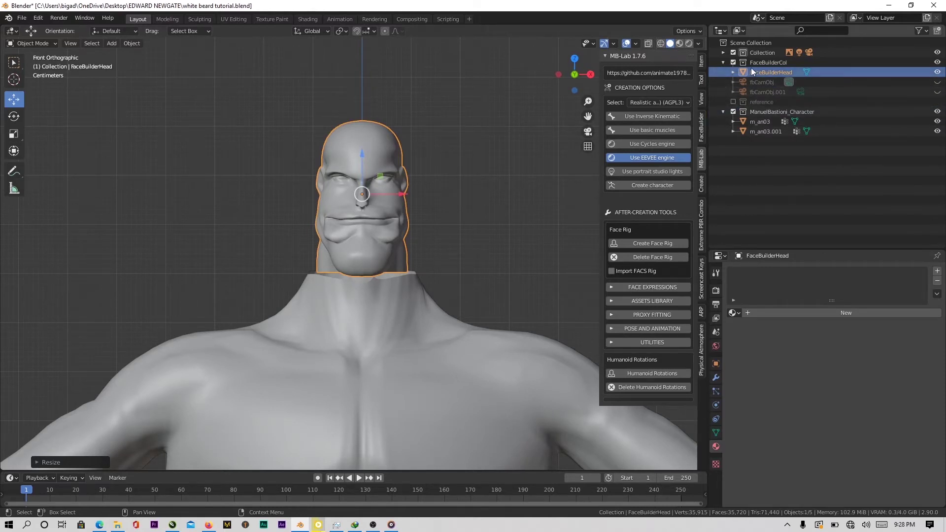
- Show the Empty.002 reference image, switch to wireframe and lower FaceBuilderHead along Z to match it
click(724, 52)
click(937, 72)
scroll(430, 220, up, 2)
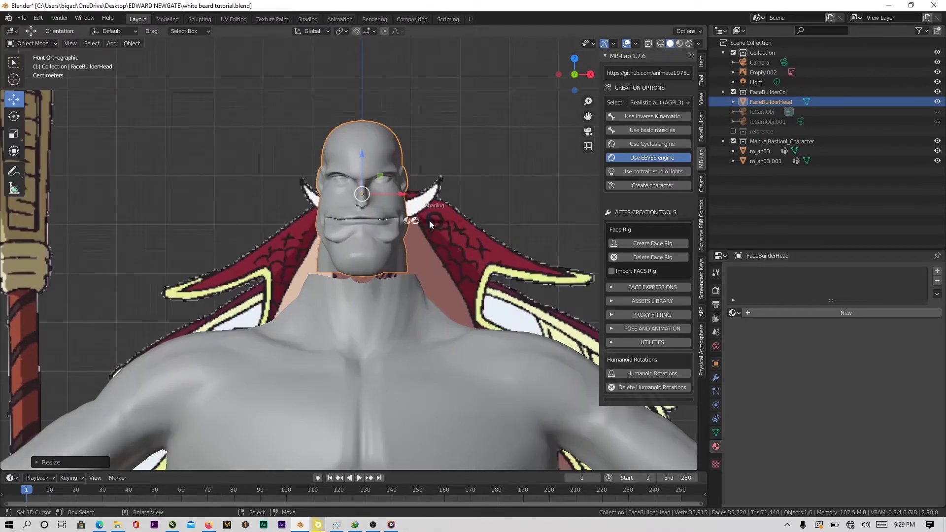
key(shift+z)
scroll(380, 154, up, 2)
drag(370, 152, 371, 188)
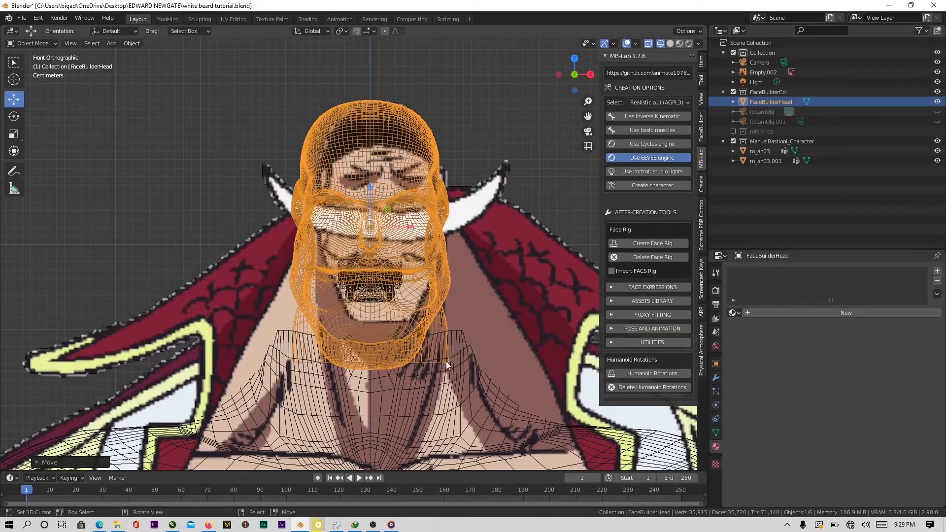
- Enter Edit Mode on FaceBuilderHead and compare its bottom neck border with the body's neck rim
key(Tab)
scroll(452, 365, up, 2)
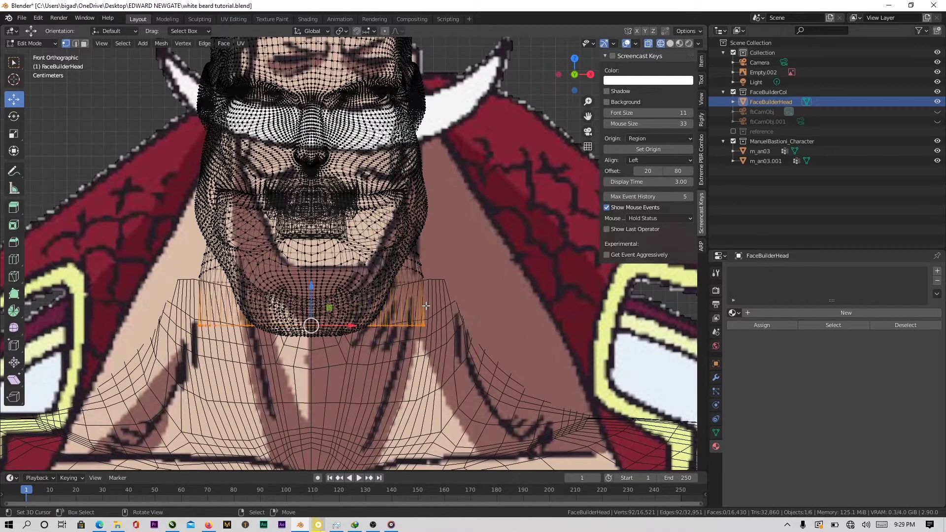
scroll(425, 305, down, 3)
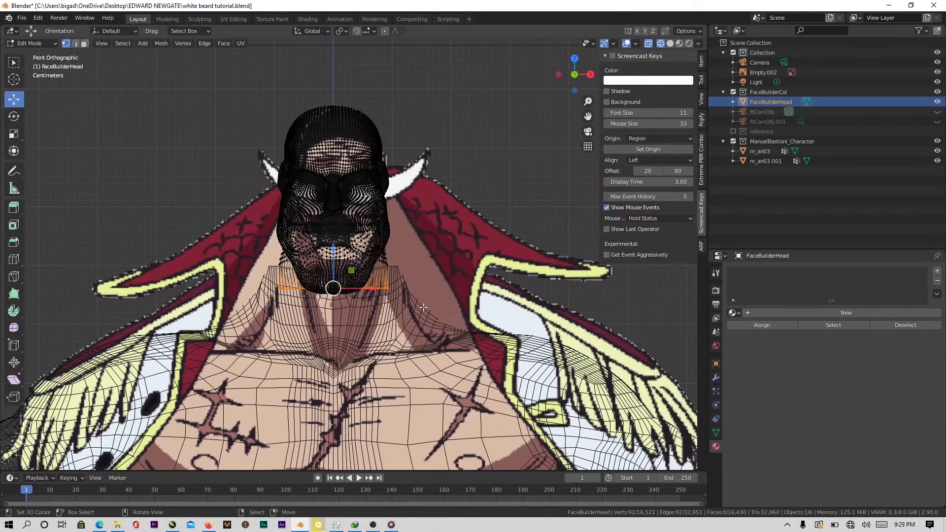
scroll(427, 301, up, 3)
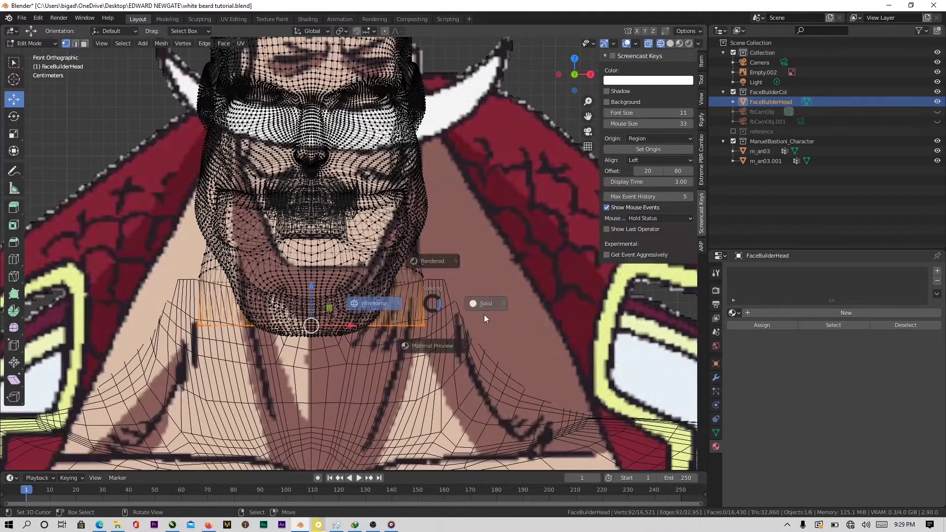
- Return to solid shading in Object Mode and join the FaceBuilderHead mesh into the m_an03 body
click(484, 316)
key(Tab)
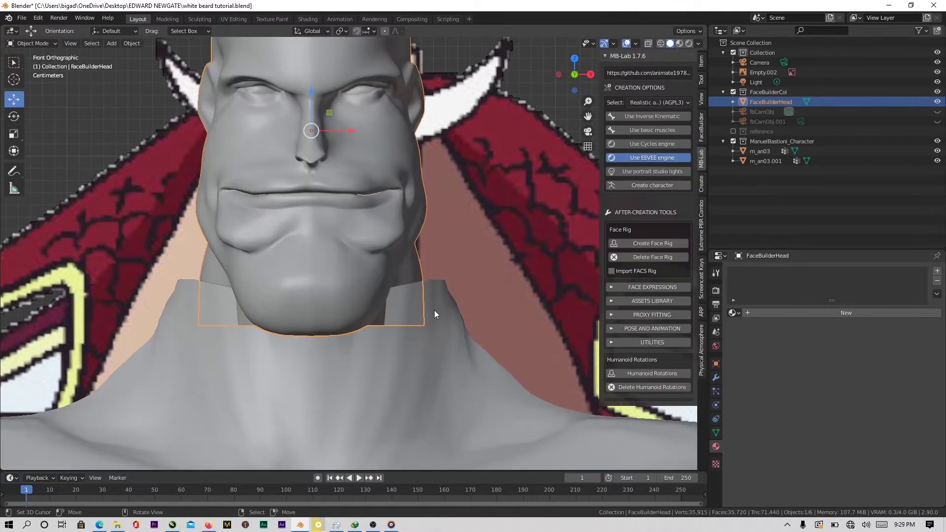
click(445, 314)
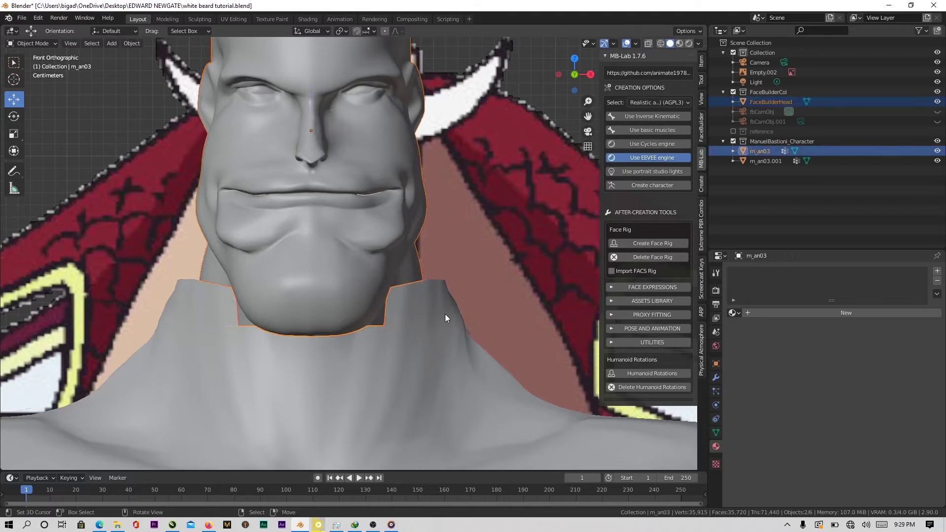
key(ctrl+j)
- Bridge the selected open edge loops of the head and the body's neck with Bridge Edge Loops
key(Tab)
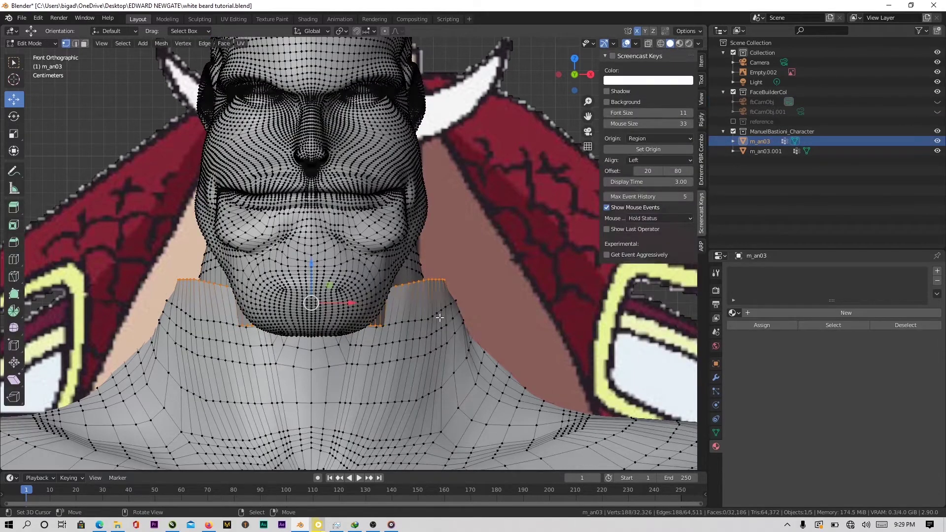
middle_drag(439, 317, 396, 339)
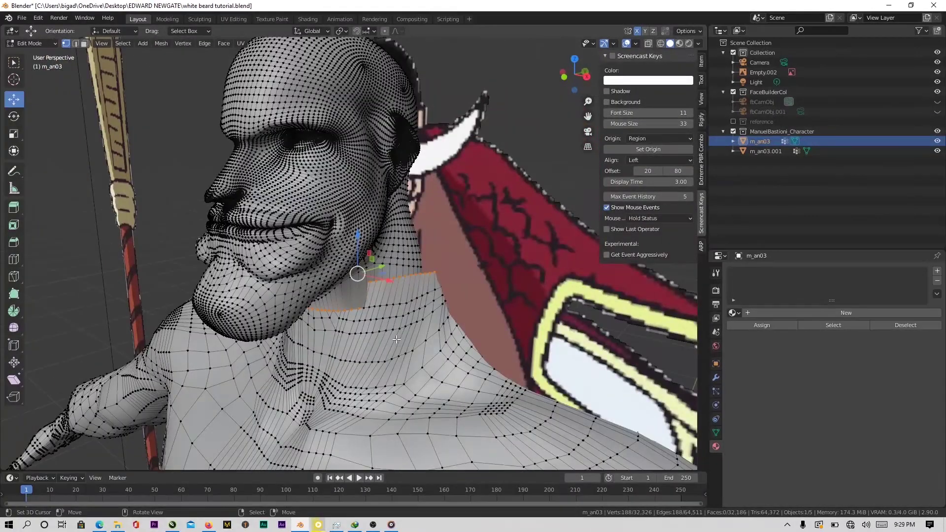
key(F3)
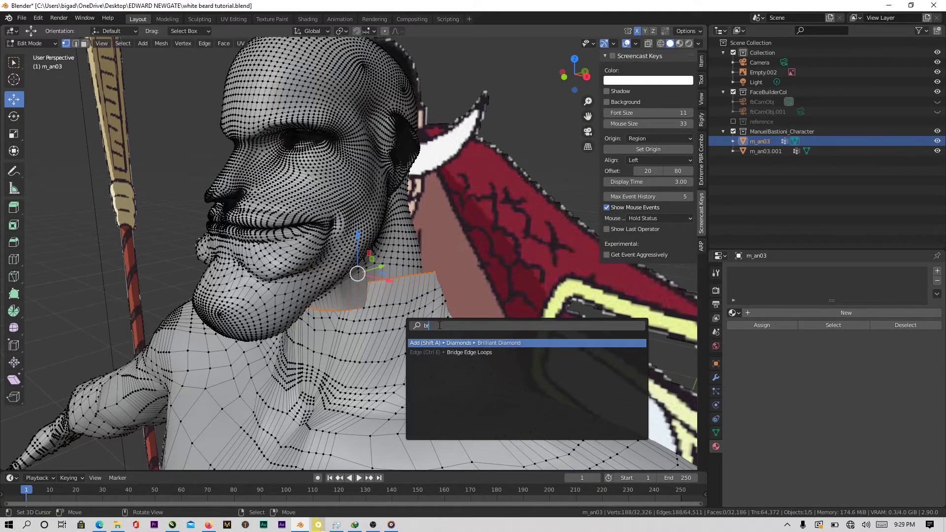
click(472, 354)
mouse_move(471, 353)
middle_down()
mouse_move(406, 268)
mouse_move(369, 264)
mouse_move(372, 239)
mouse_move(374, 318)
mouse_move(469, 377)
mouse_move(373, 362)
mouse_move(341, 373)
mouse_move(374, 353)
mouse_move(360, 338)
middle_up()
scroll(367, 266, up, 4)
scroll(372, 293, down, 2)
key(Tab)
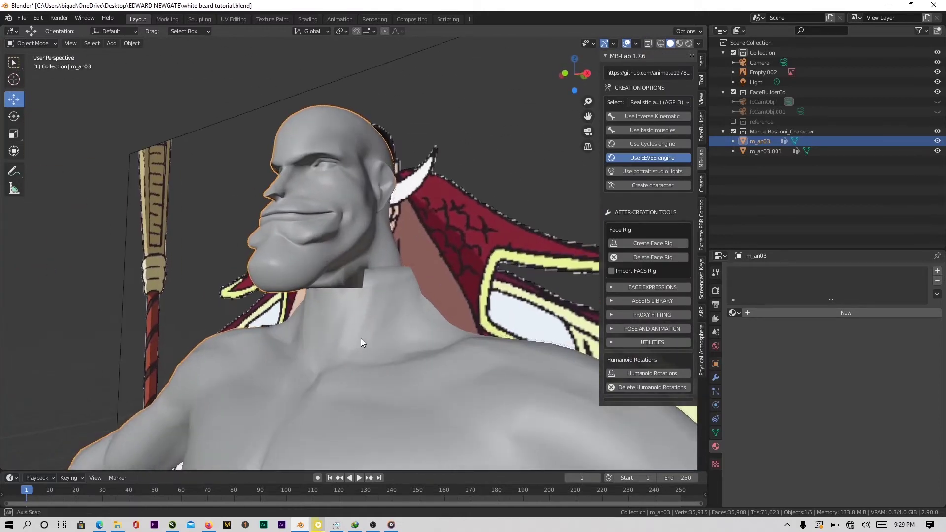
- Switch the character to Sculpt Mode and smooth the front and side of the neck seam with the Smooth brush
key(ctrl+Tab)
click(240, 333)
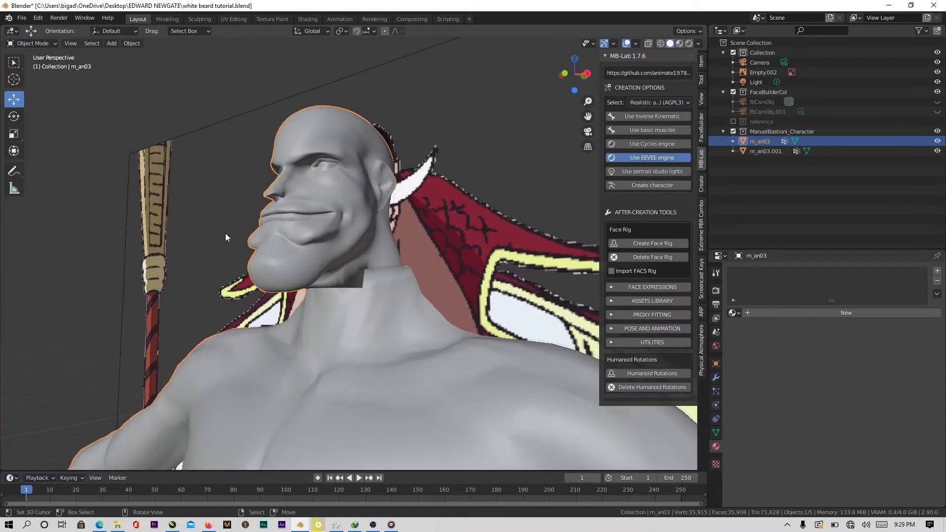
key(ctrl+Tab)
click(334, 321)
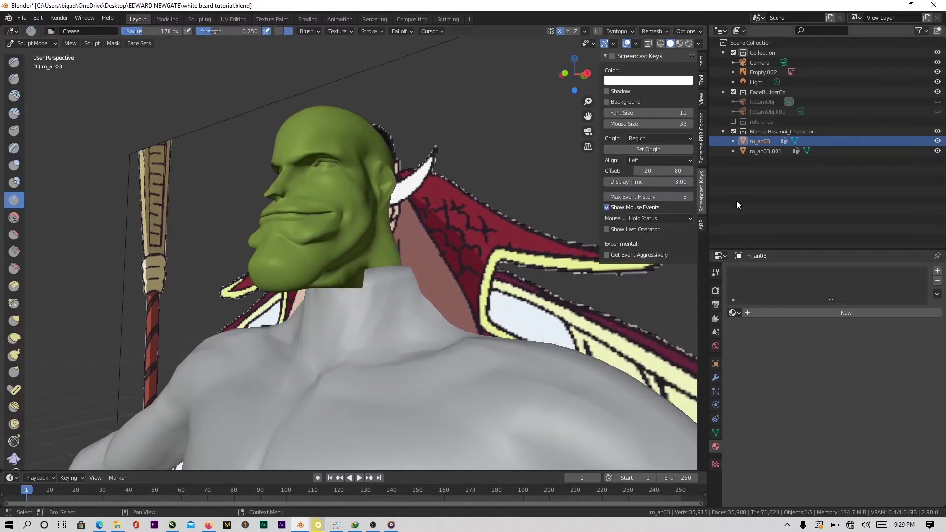
middle_drag(418, 185, 1, 197)
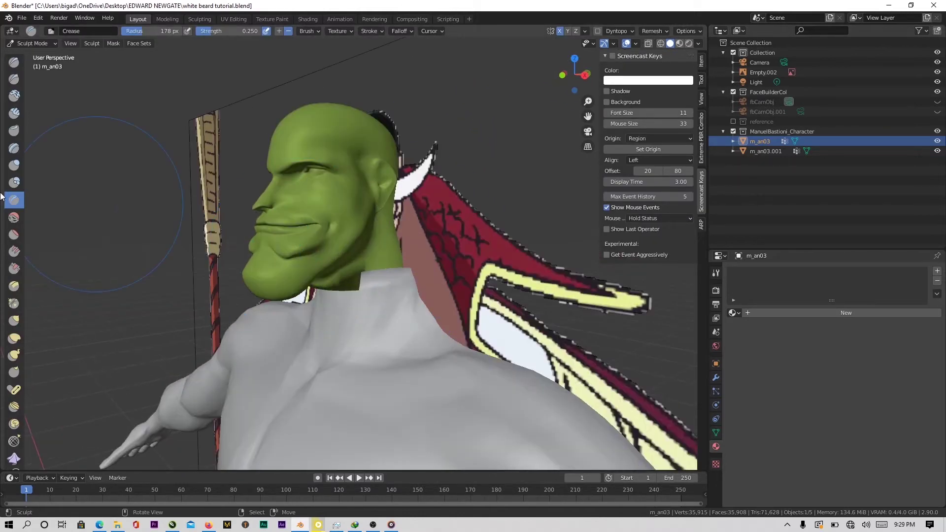
scroll(300, 274, up, 4)
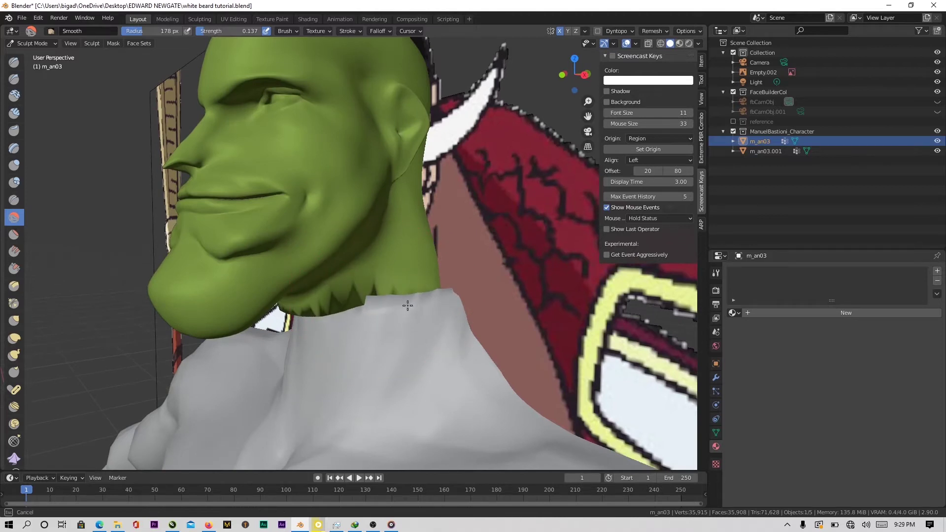
middle_drag(407, 306, 400, 269)
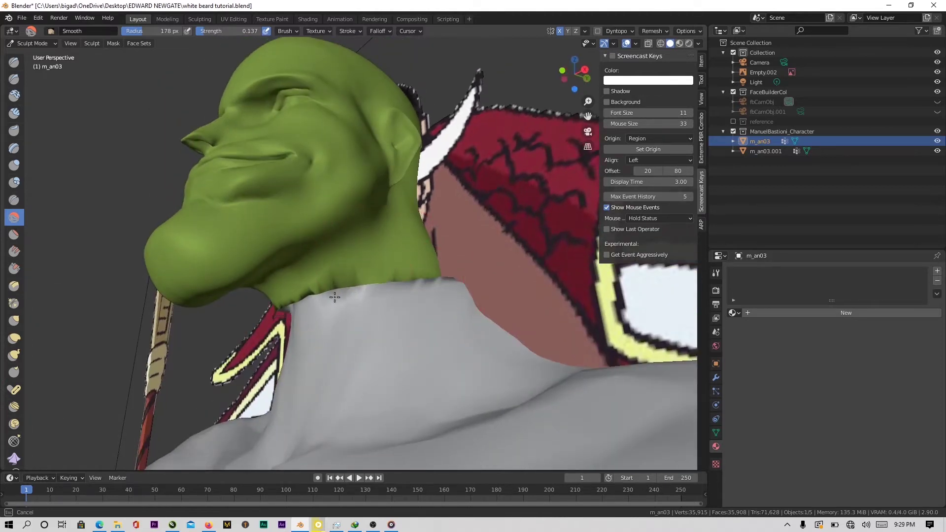
middle_drag(334, 297, 437, 259)
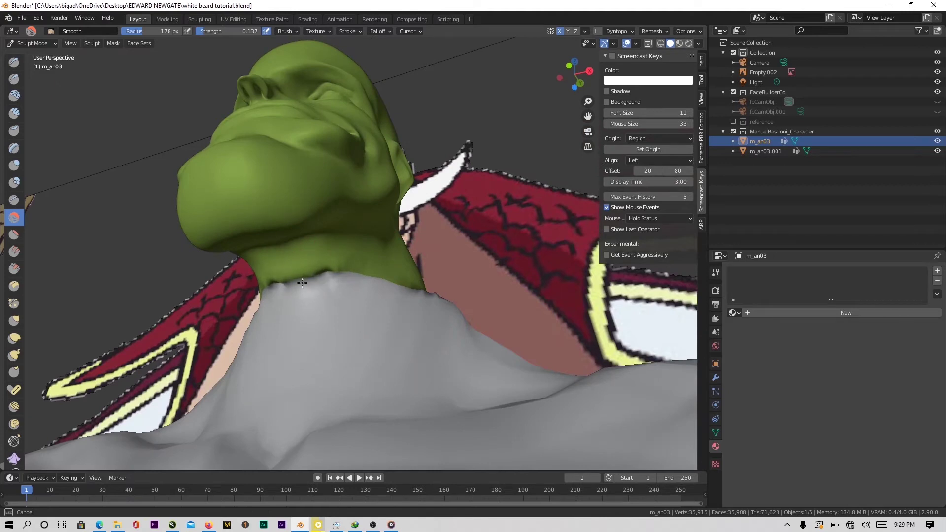
- Raise the Smooth brush strength to 0.559 and smooth the seam around the back of the neck
mouse_move(460, 288)
ctrl+middle_down()
mouse_move(316, 285)
mouse_move(345, 300)
mouse_move(407, 306)
mouse_move(354, 348)
mouse_move(334, 313)
ctrl+middle_up()
drag(202, 33, 230, 33)
scroll(344, 350, up, 2)
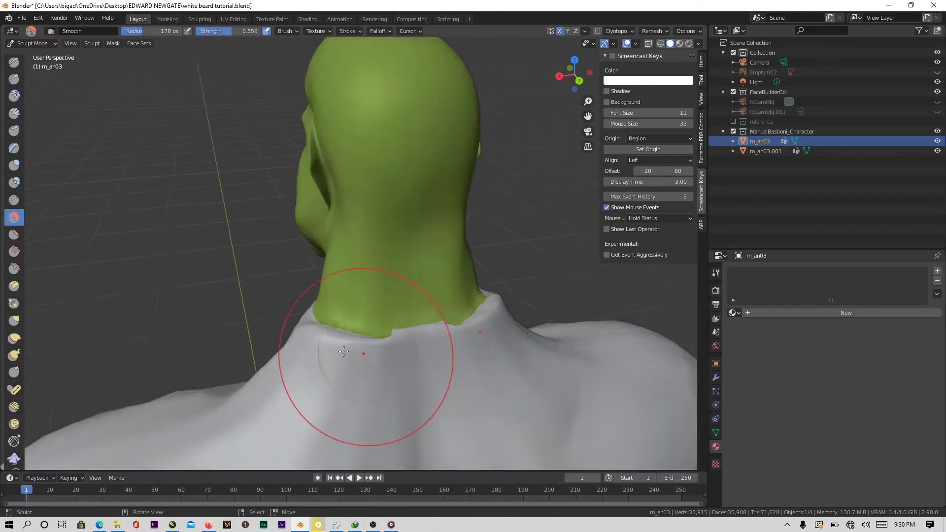
mouse_move(345, 350)
middle_down()
mouse_move(388, 327)
mouse_move(383, 295)
mouse_move(288, 310)
mouse_move(308, 309)
mouse_move(311, 264)
mouse_move(314, 287)
mouse_move(437, 353)
middle_up()
- Show the Empty.002 reference image behind the character in the front view
key(KP_1)
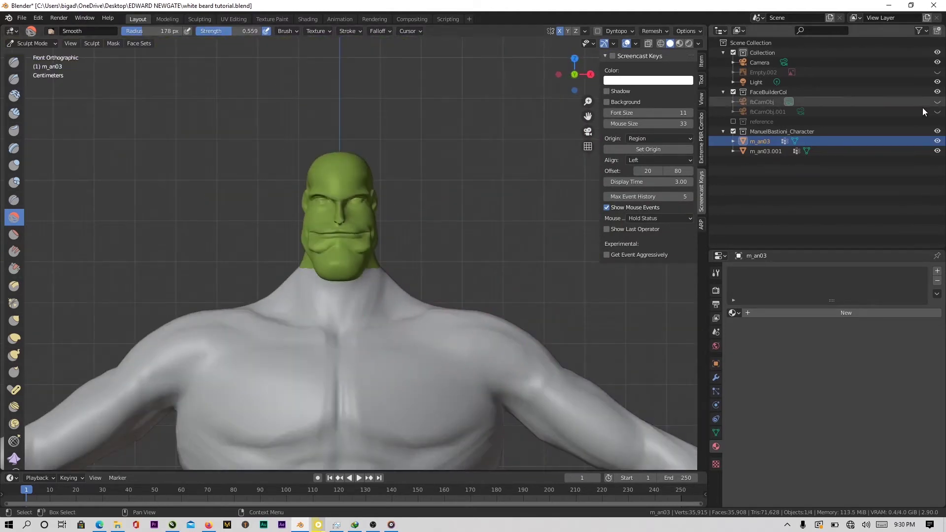
click(937, 72)
scroll(379, 317, up, 2)
scroll(370, 338, down, 4)
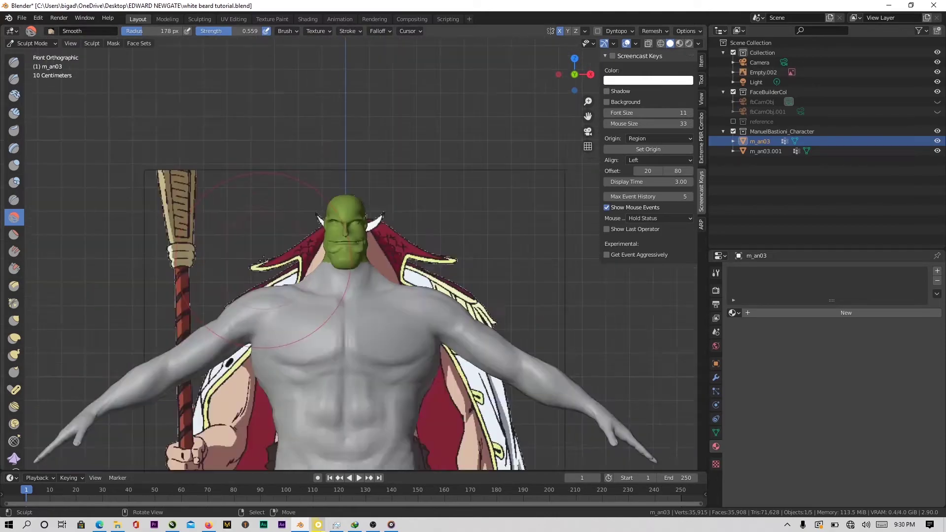
middle_drag(370, 338, 328, 270)
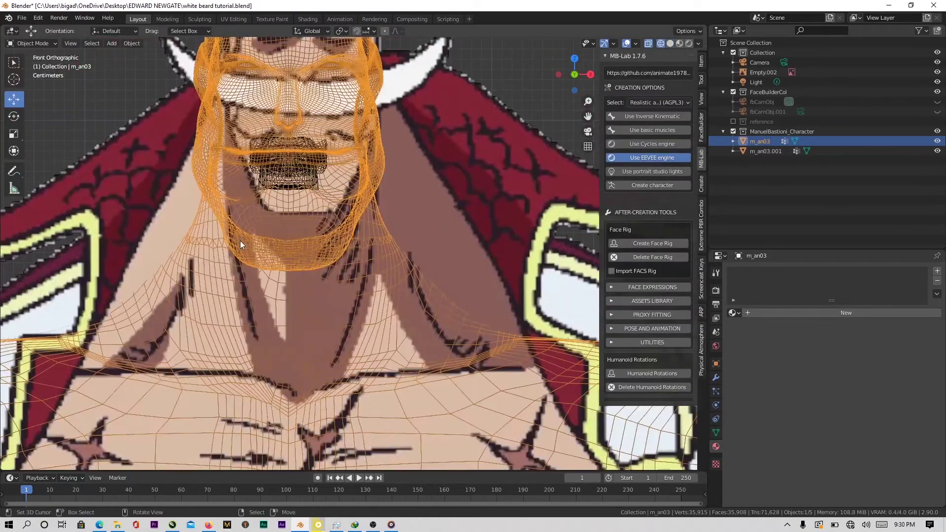
- Move the inner mouth mesh m_an03.001 up to the head's lip line in the front view
scroll(363, 261, up, 5)
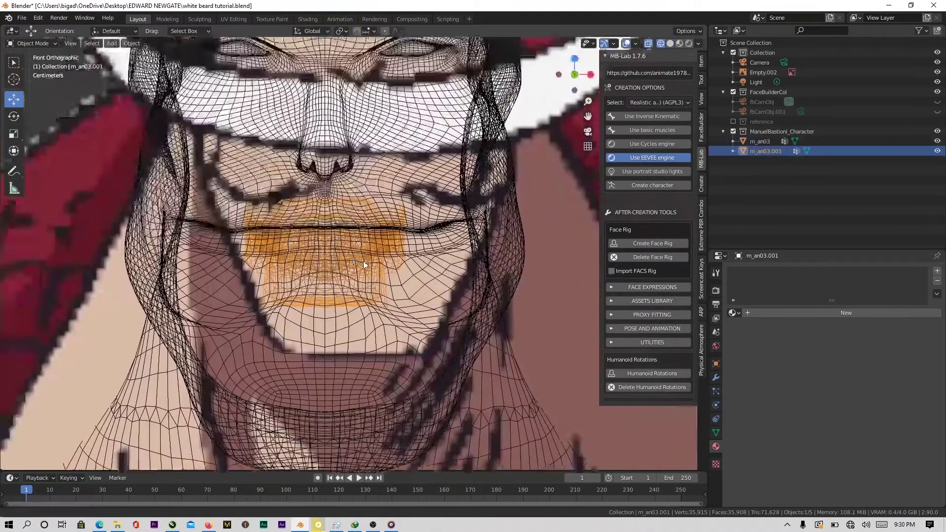
key(g)
click(366, 197)
scroll(367, 200, down, 4)
- Center the origin of the inner mouth mesh on its geometry and scale the mesh up across the mouth
key(s)
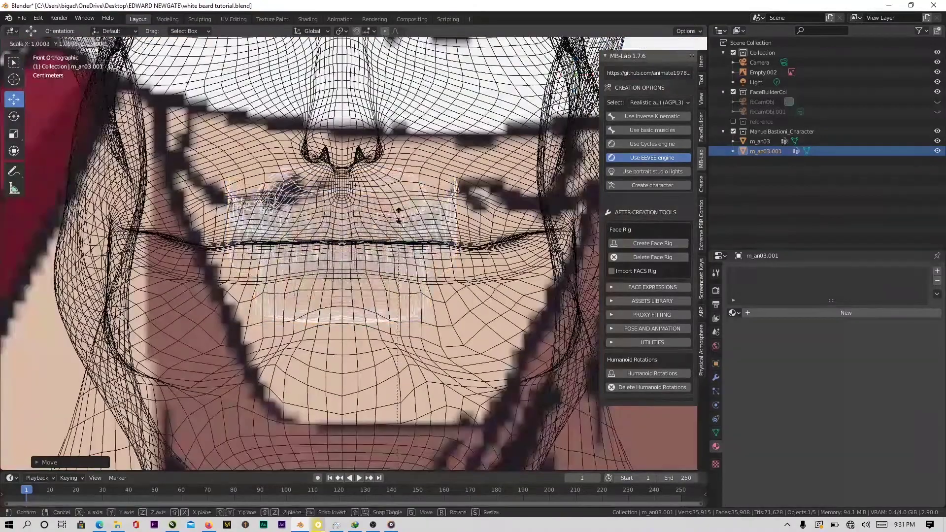
right_click(405, 214)
key(w)
click(458, 224)
right_click(461, 232)
click(513, 252)
key(s)
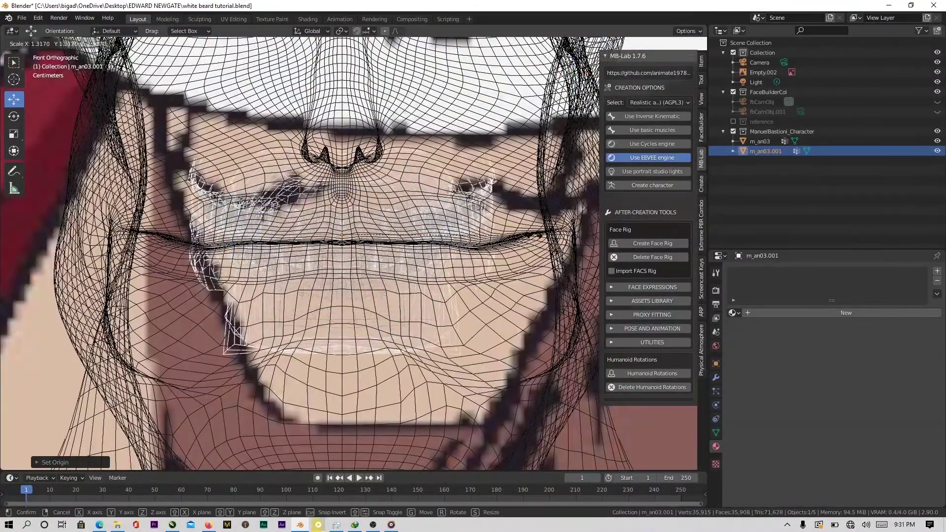
click(570, 239)
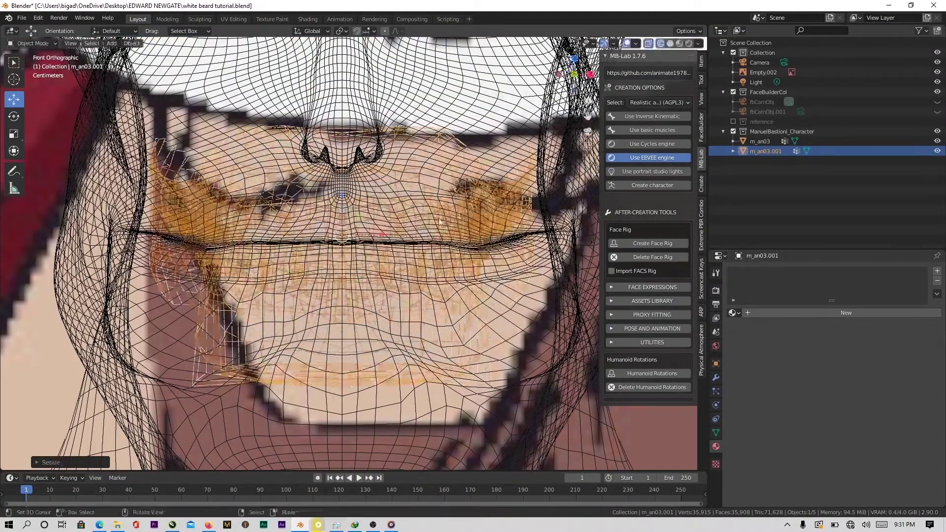
- Return to solid shading and scale the inner mouth mesh along Z to about 0.81
key(shift+z)
scroll(492, 237, down, 6)
middle_drag(473, 237, 393, 236)
key(KP_1)
scroll(441, 221, up, 5)
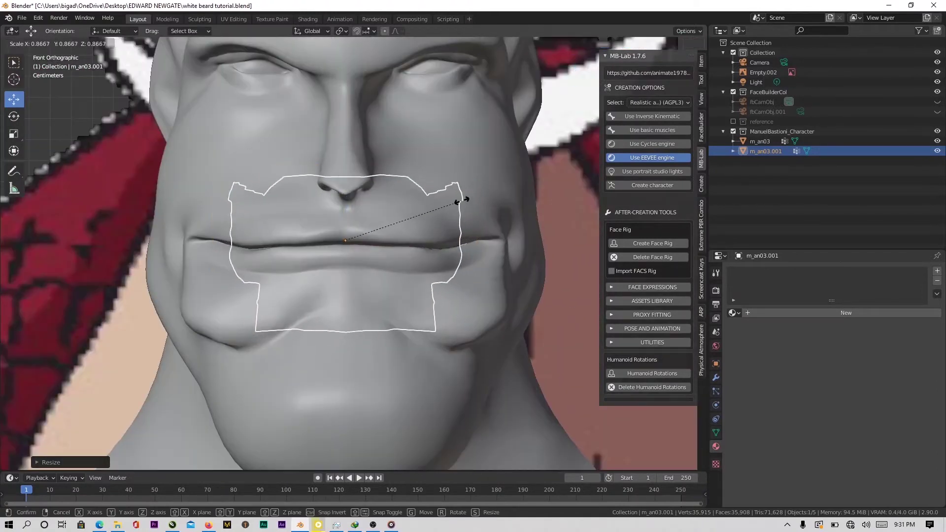
key(s)
key(z)
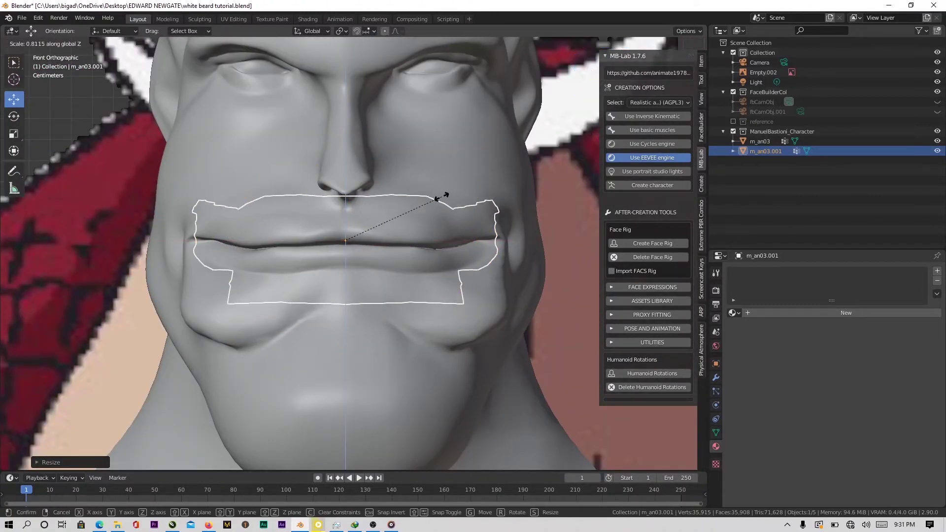
click(442, 194)
- Move the inner mouth mesh forward along Y behind the lips, working in the side view
middle_drag(442, 194, 502, 222)
scroll(502, 222, down, 4)
key(KP_3)
scroll(297, 258, up, 5)
key(g)
key(y)
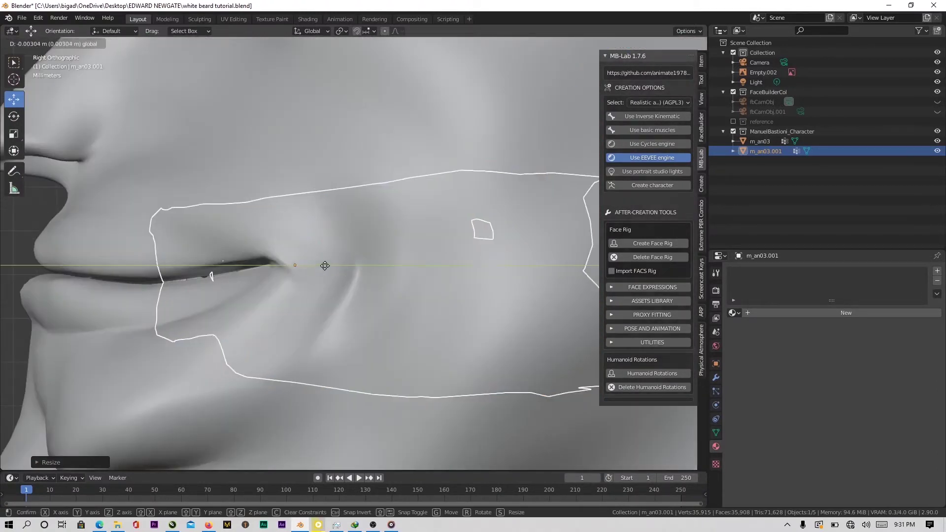
click(312, 269)
scroll(313, 269, down, 4)
middle_drag(312, 269, 441, 272)
scroll(440, 272, down, 3)
- Hide the Empty.002 reference image and save the file
right_click(441, 271)
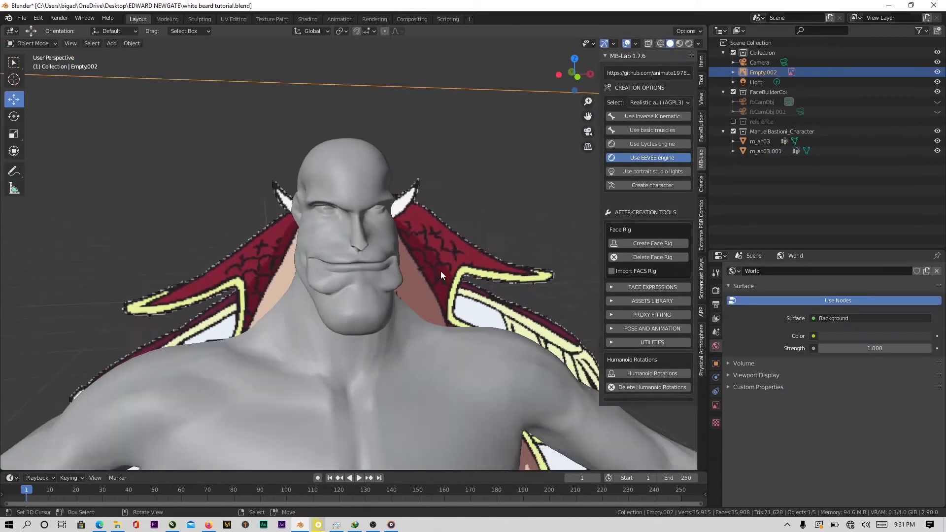
scroll(440, 271, down, 4)
key(h)
key(ctrl+s)
scroll(381, 239, down, 2)
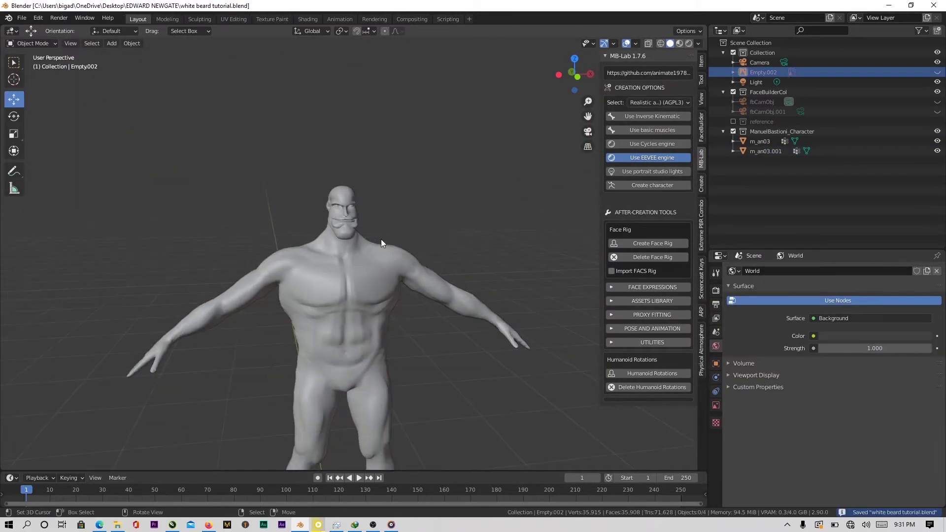
- Inspect the full body's proportions and its join with the head from several angles
shift+middle_drag(380, 242, 318, 345)
scroll(371, 262, down, 1)
scroll(475, 268, up, 3)
scroll(318, 345, down, 3)
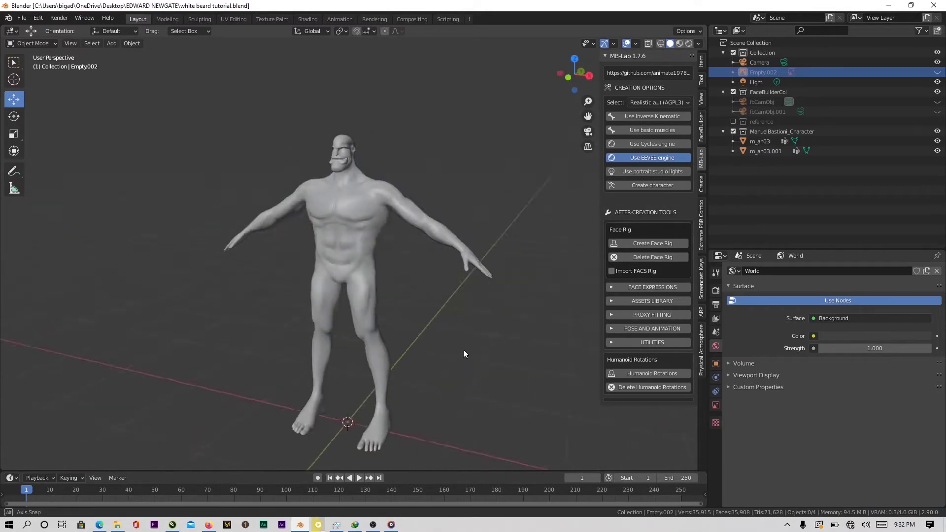
middle_drag(463, 350, 362, 255)
scroll(338, 266, up, 1)
scroll(289, 266, up, 2)
- Reshape the torso and waist of the m_an03 body in Sculpt Mode with the Grab brush at strength 0.400
click(253, 262)
key(ctrl+Tab)
click(288, 290)
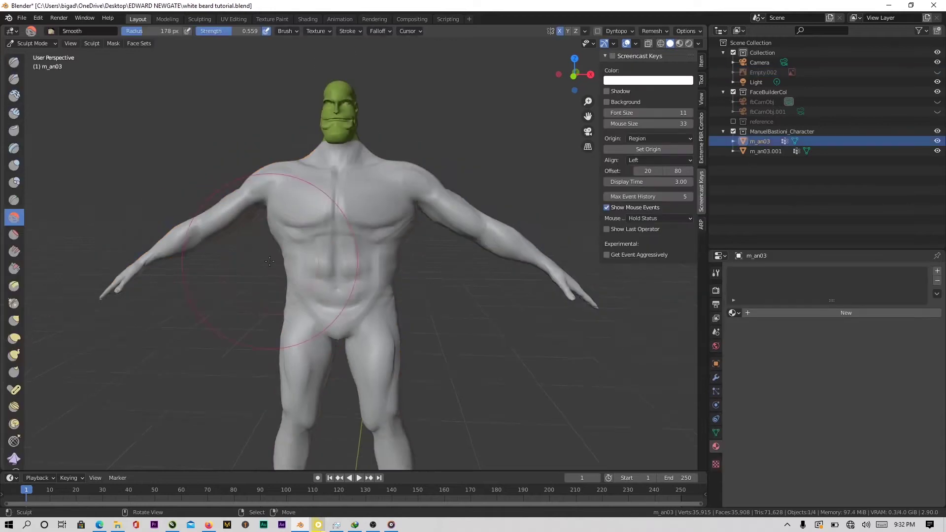
click(13, 321)
middle_drag(306, 256, 362, 311)
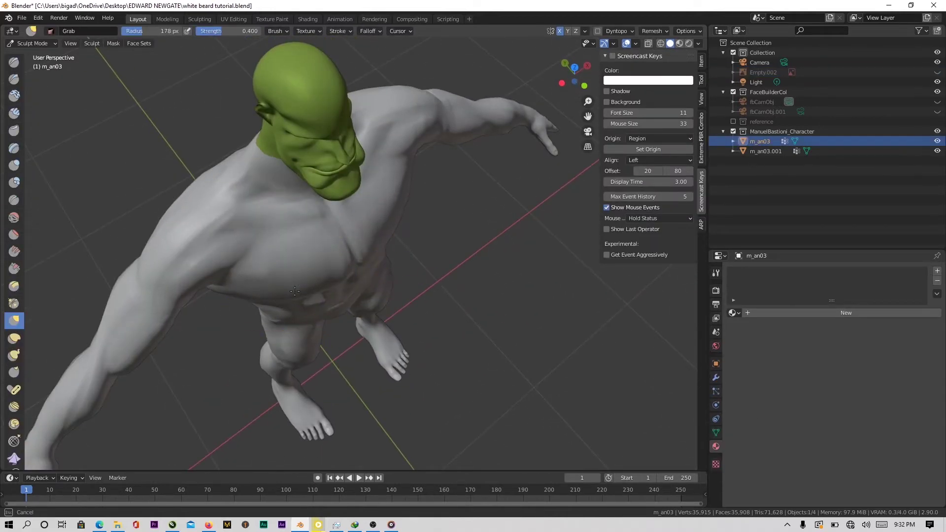
middle_drag(294, 291, 322, 322)
key(KP_1)
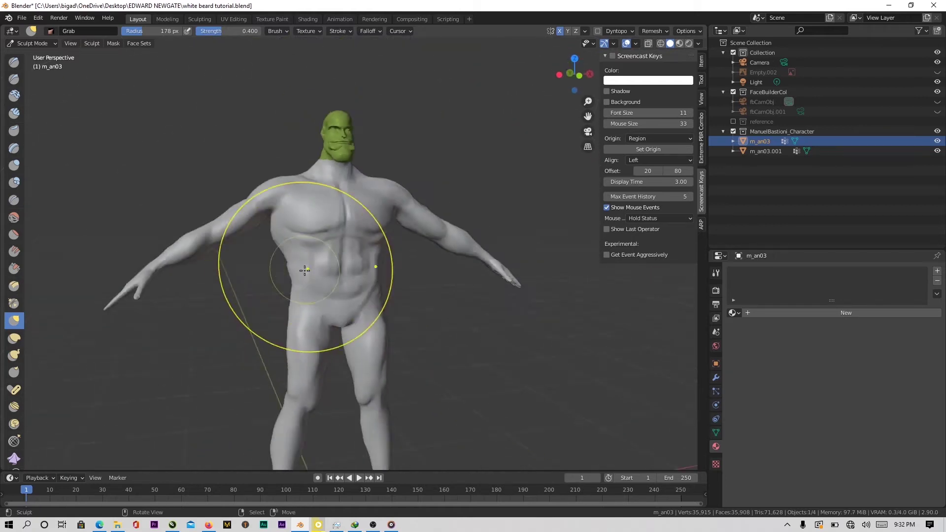
scroll(306, 270, down, 2)
scroll(338, 211, up, 5)
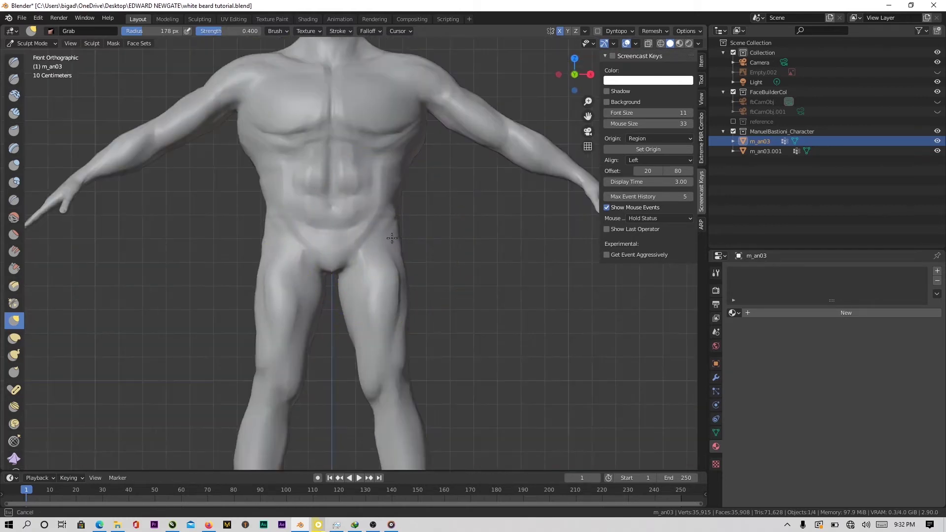
scroll(392, 239, up, 4)
scroll(368, 186, up, 7)
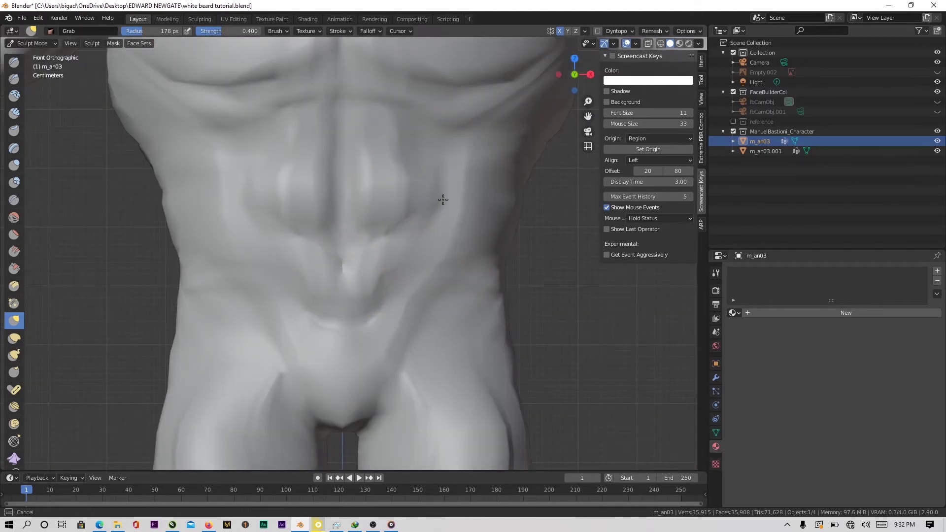
scroll(442, 199, down, 6)
middle_drag(436, 212, 434, 229)
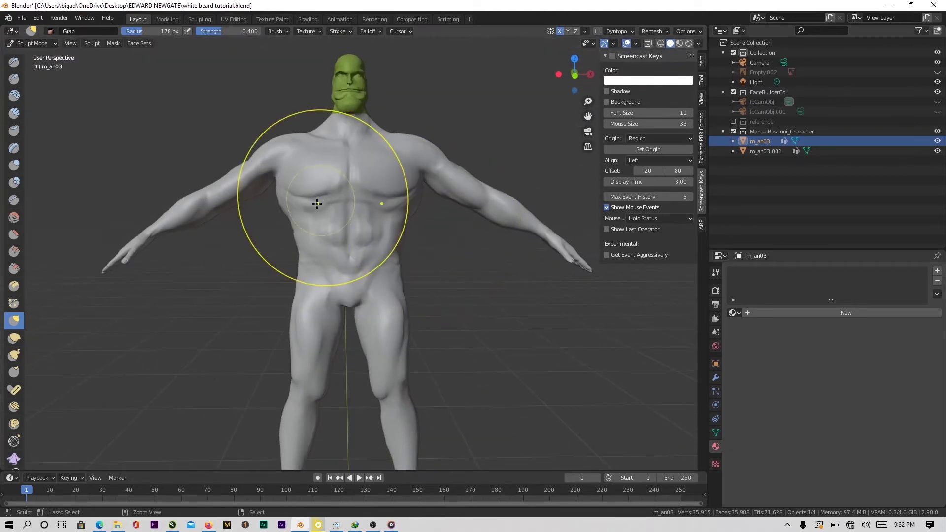
- Add a Multiresolution modifier to the m_an03 body in Object Mode, subdividing it once and saving the file
key(ctrl+Tab)
click(242, 204)
click(717, 377)
click(838, 271)
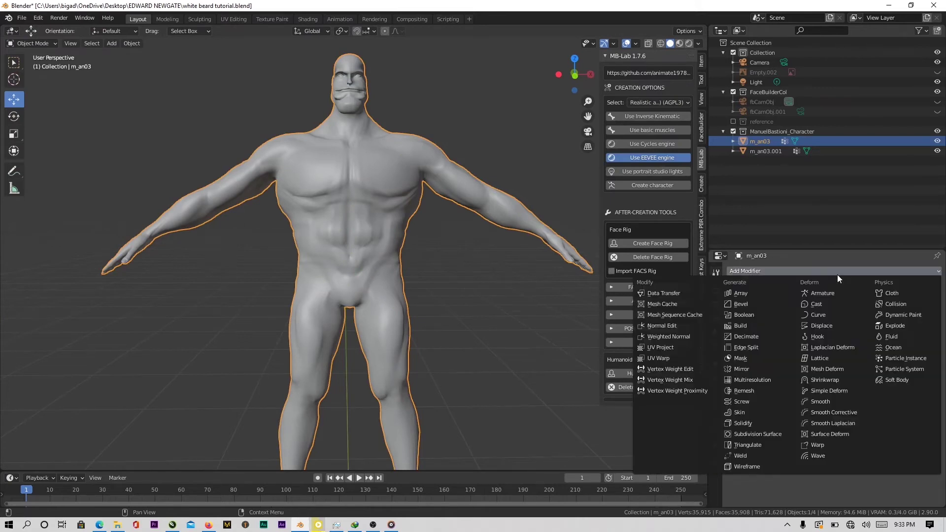
click(746, 382)
key(ctrl+s)
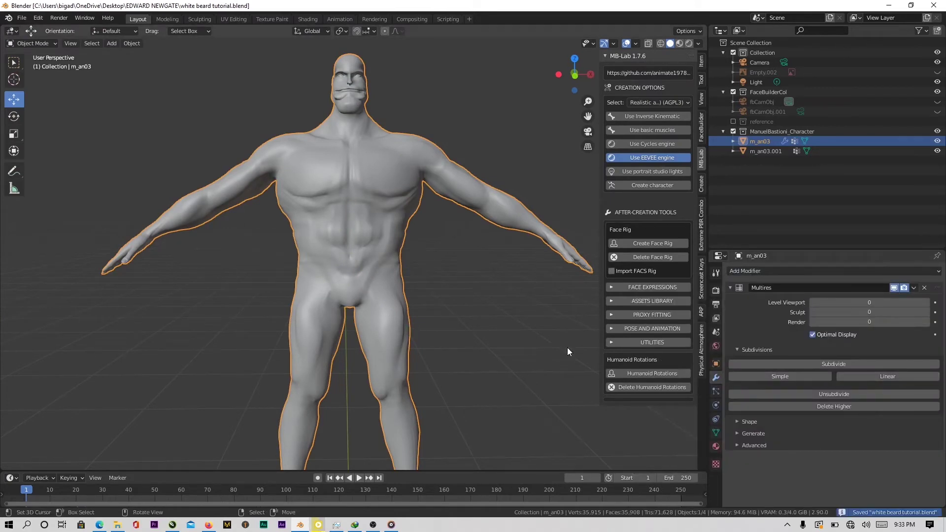
click(843, 365)
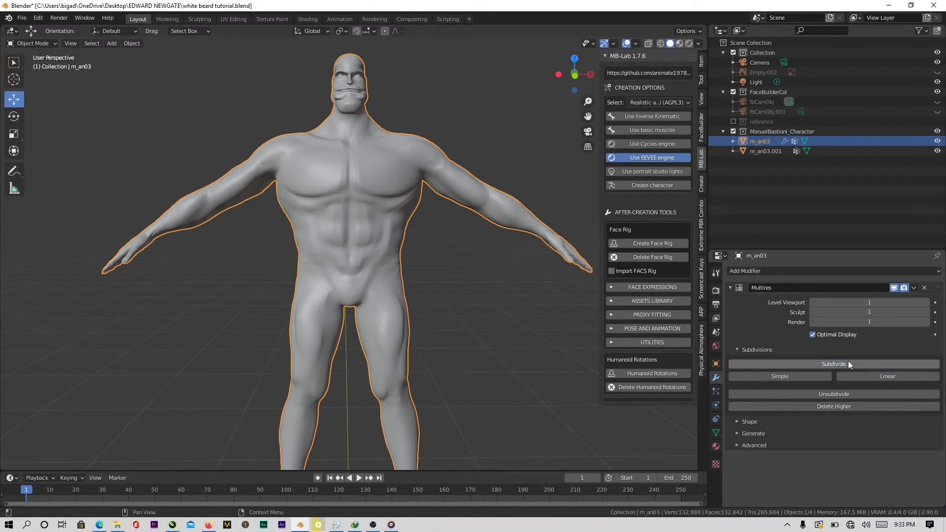
- Subdivide the m_an03 body's Multiresolution modifier a second time, bringing it to level 2
middle_drag(428, 349, 381, 320)
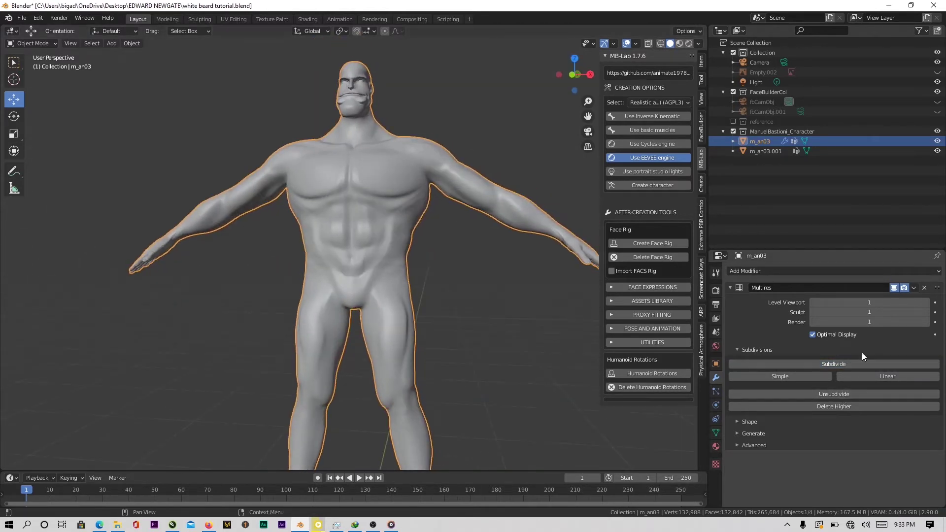
click(839, 366)
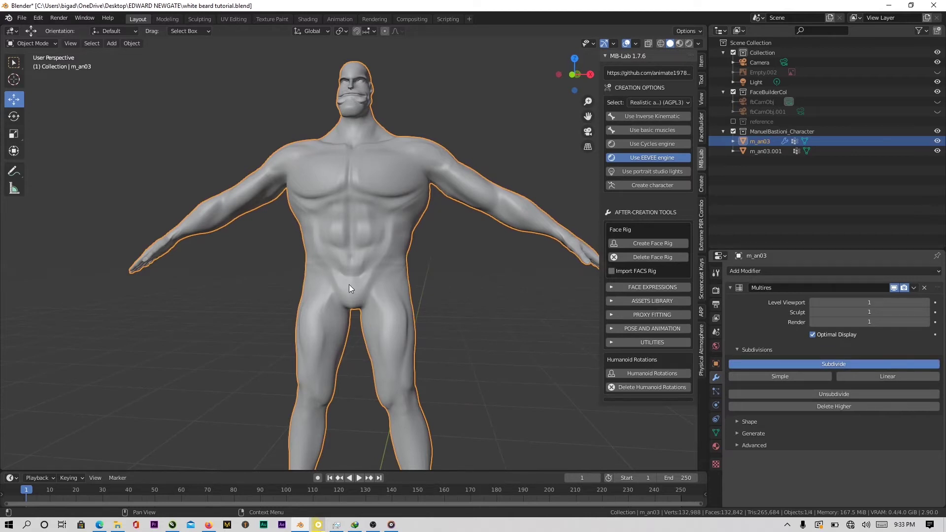
middle_drag(338, 271, 472, 256)
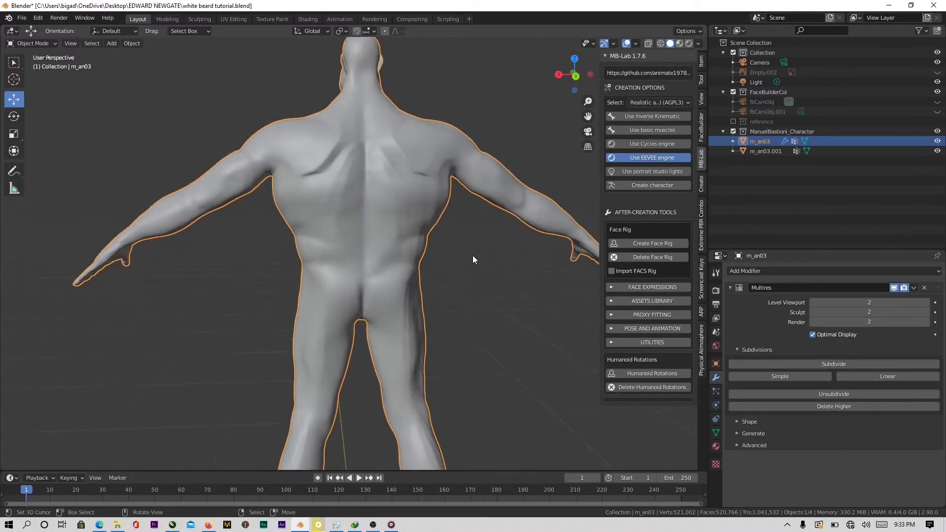
- Turn off the Multiresolution modifier's viewport display and switch the m_an03 body to Sculpt Mode
click(893, 288)
scroll(435, 265, up, 3)
key(ctrl+Tab)
click(380, 280)
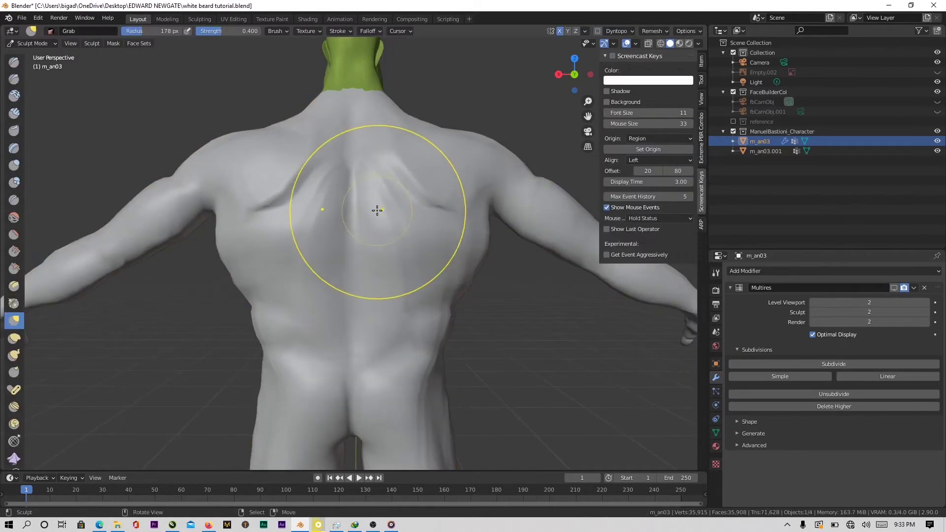
- Smooth the body's back from the shoulder blades to the waist with the Smooth brush at strength 0.130
scroll(40, 206, up, 2)
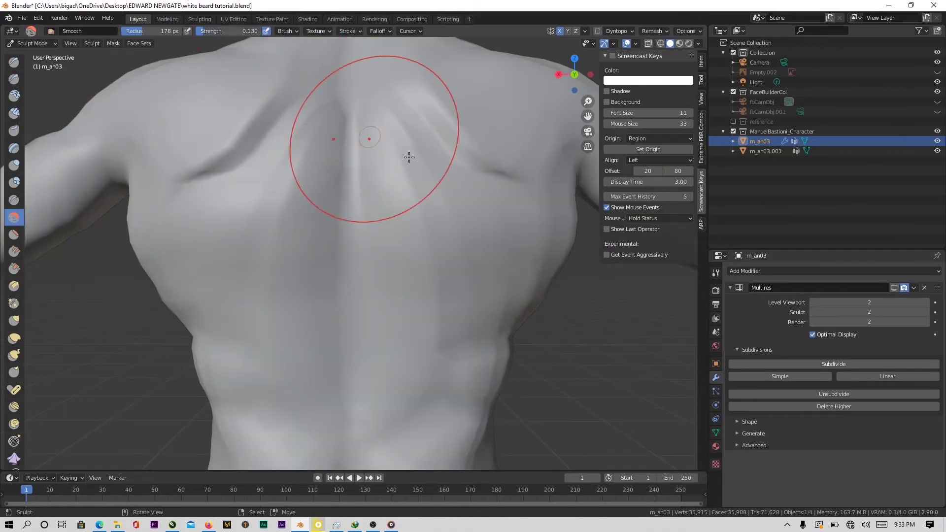
scroll(407, 169, up, 2)
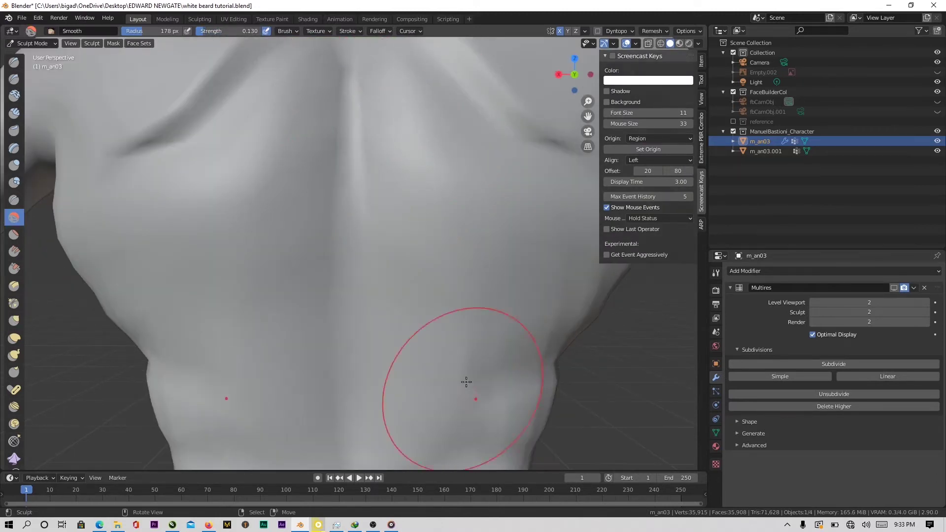
middle_drag(466, 381, 443, 321)
scroll(471, 193, down, 4)
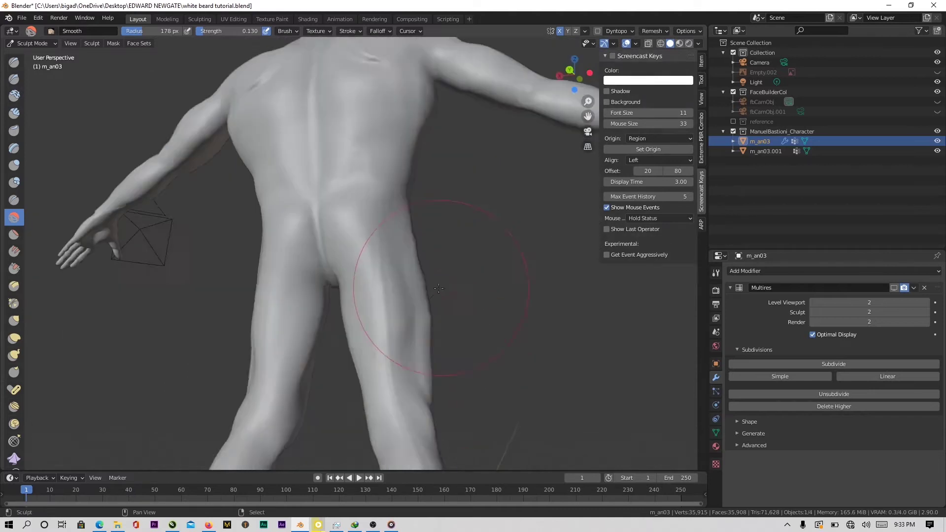
- Smooth the backs of the legs from the thighs and knees to the ankles
scroll(403, 330, up, 4)
scroll(402, 337, down, 4)
scroll(320, 198, up, 6)
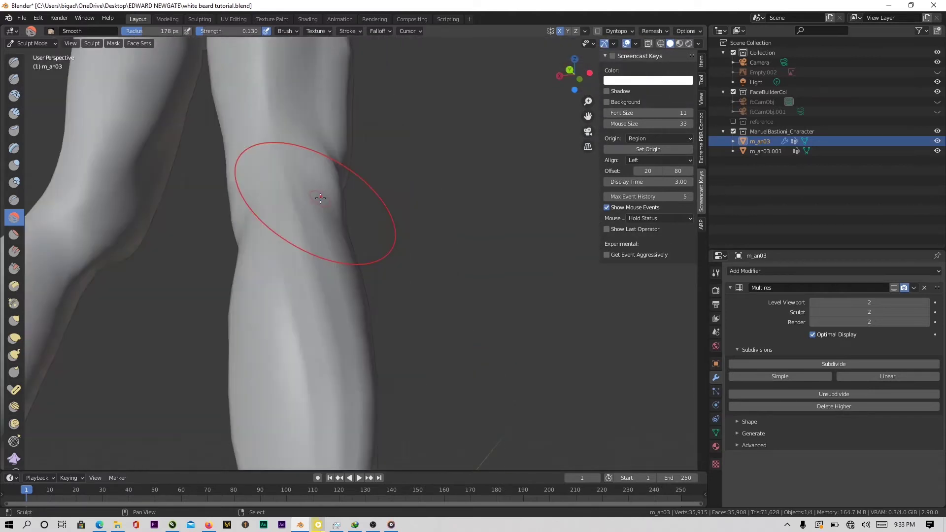
scroll(335, 360, down, 5)
scroll(365, 265, up, 6)
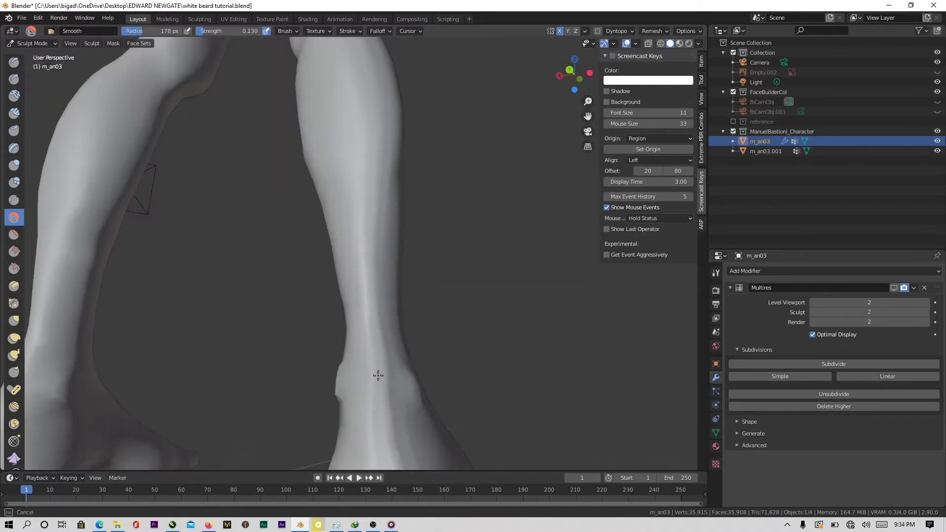
scroll(378, 375, down, 4)
scroll(378, 376, up, 4)
scroll(380, 377, down, 6)
scroll(381, 378, down, 1)
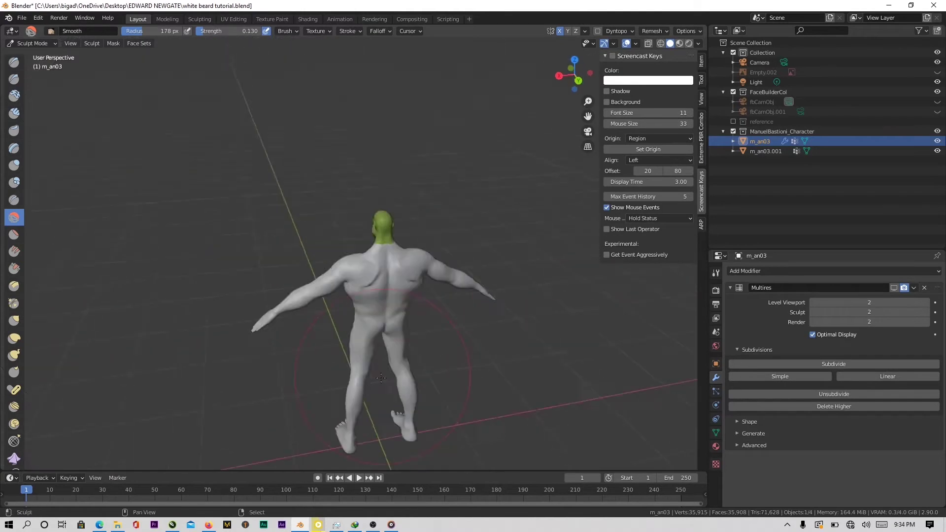
- Smooth the upper back and the top of the shoulders beside the neck
scroll(380, 355, up, 6)
middle_drag(363, 317, 315, 323)
scroll(295, 345, down, 3)
scroll(366, 353, up, 4)
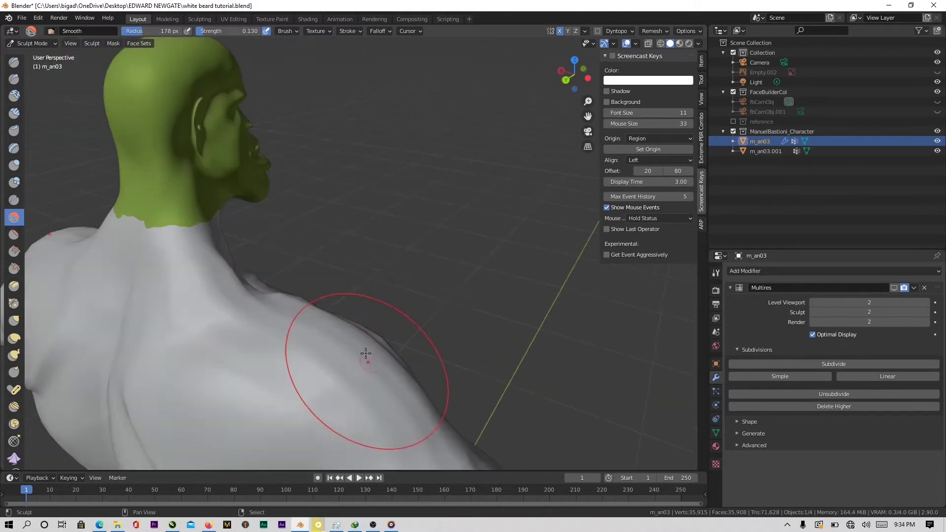
scroll(394, 389, down, 3)
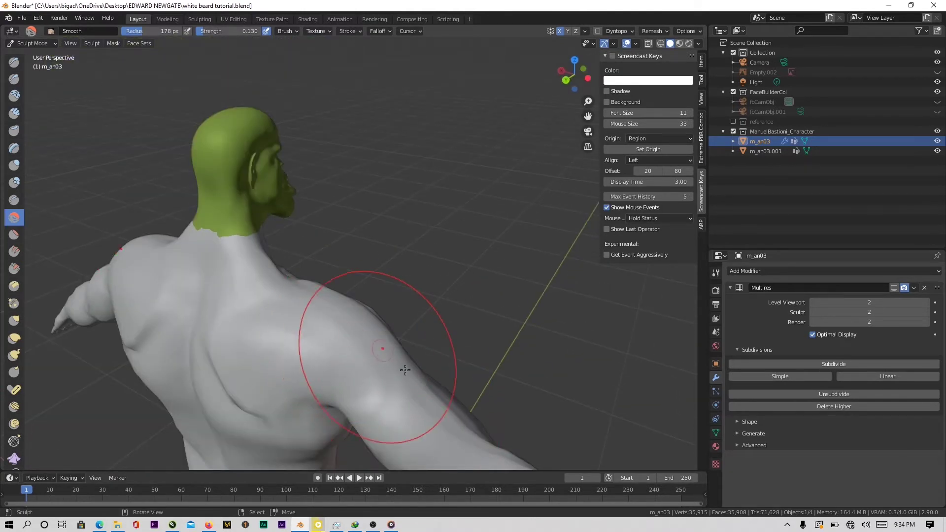
- Smooth the surface of the arms from the shoulder to the forearm
middle_drag(377, 357, 264, 272)
scroll(268, 276, up, 3)
middle_drag(345, 333, 327, 320)
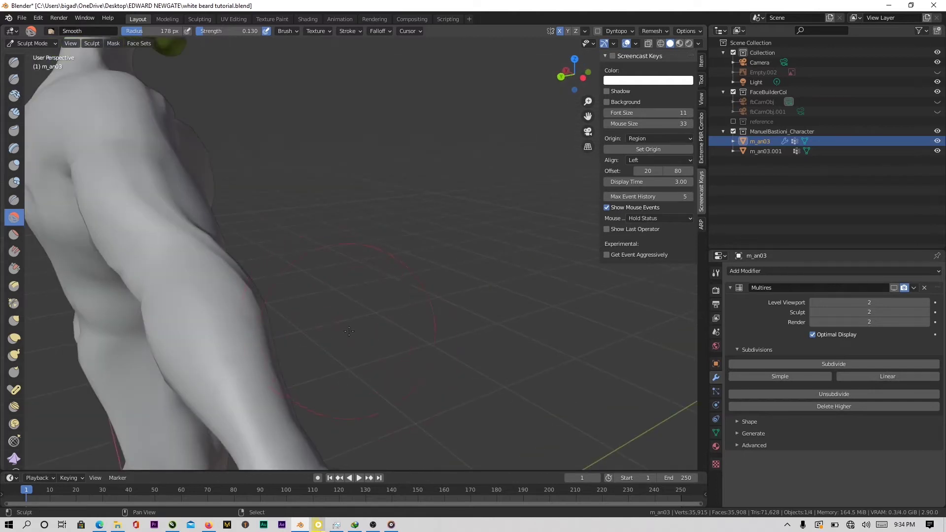
middle_drag(374, 342, 490, 332)
scroll(286, 316, down, 5)
middle_drag(286, 316, 236, 325)
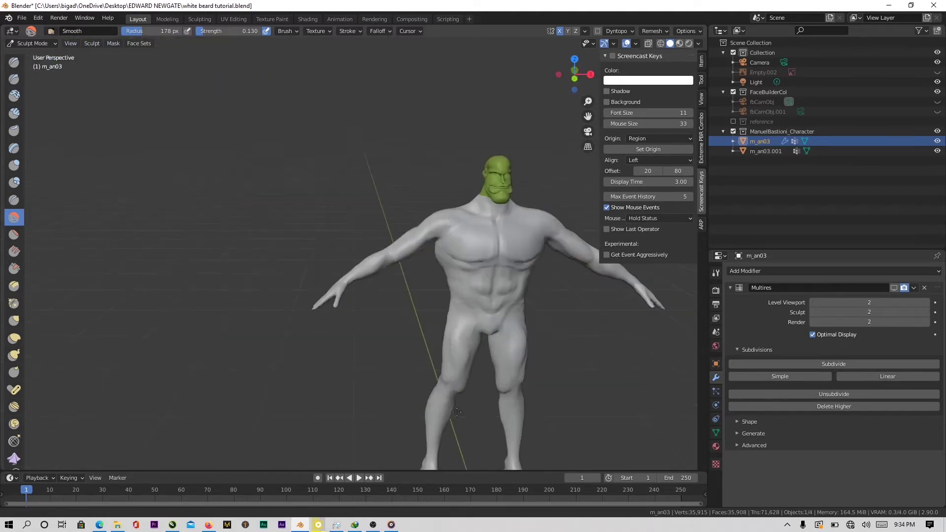
- Smooth the front of the body across the chest, abdomen and underarms
scroll(444, 315, up, 2)
middle_drag(493, 315, 283, 364)
scroll(283, 379, down, 2)
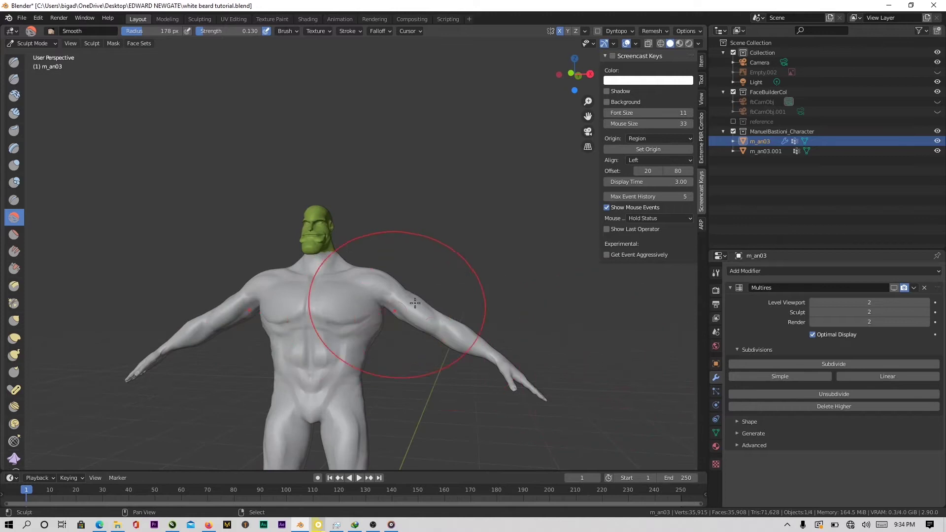
middle_drag(414, 303, 482, 303)
scroll(327, 232, up, 6)
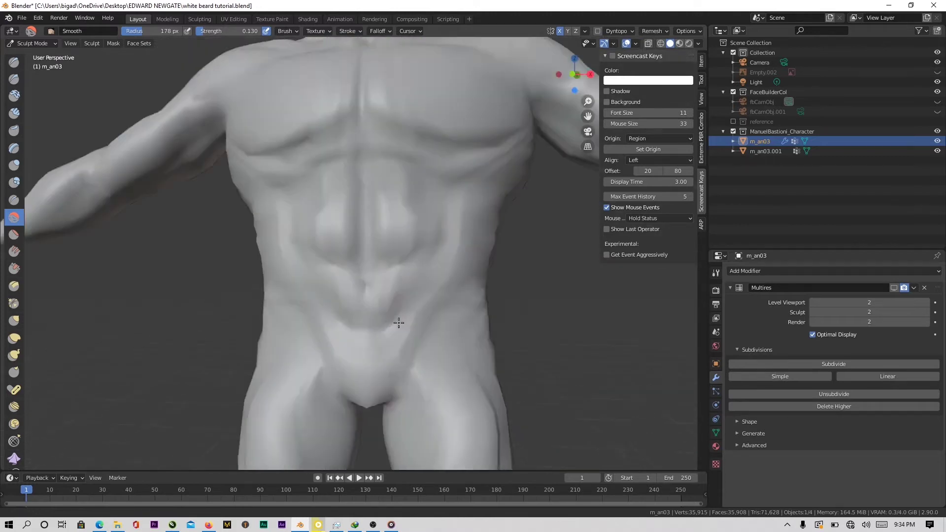
- Restore the Multiresolution viewport display and show the Edward_Newgate reference image in an image editor in place of the outliner, framed on the torso
click(893, 287)
scroll(376, 283, down, 4)
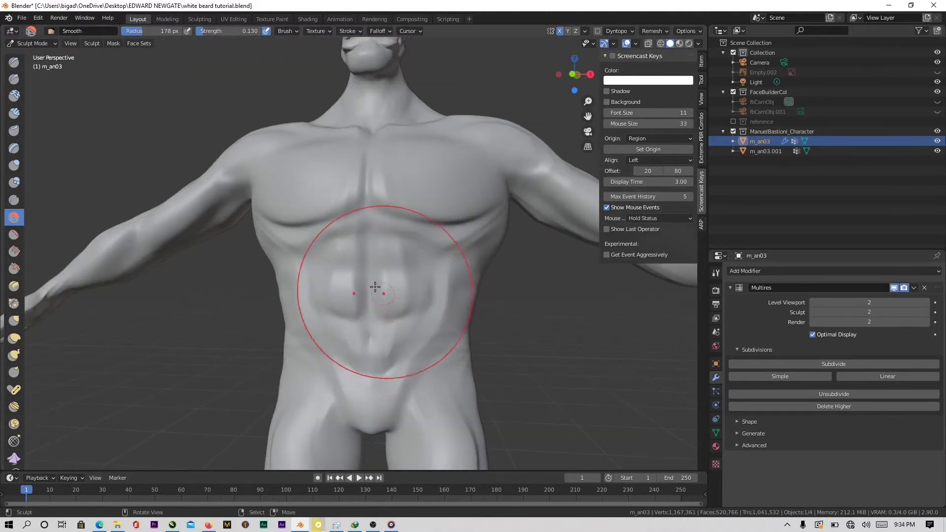
click(720, 30)
click(428, 79)
scroll(828, 89, up, 4)
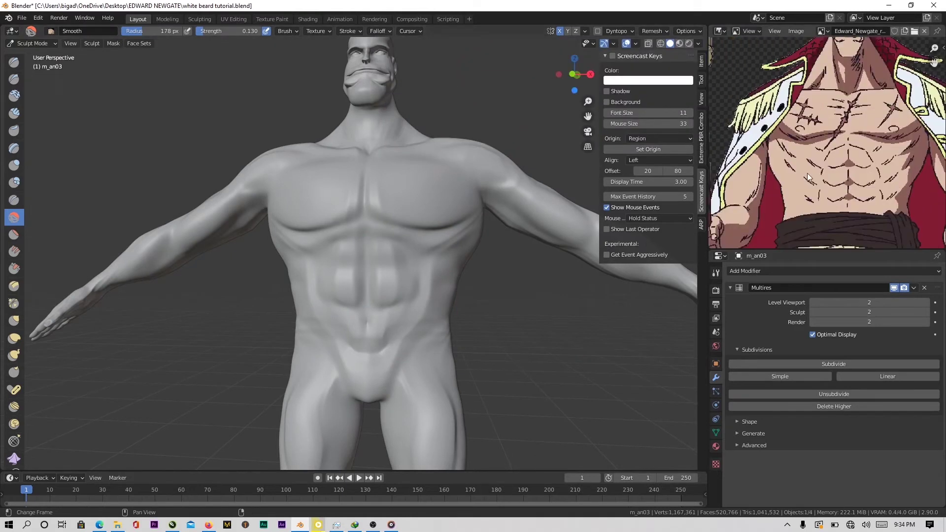
- Carve the crease under the pectorals in front view with the Crease brush at strength 0.250
key(KP_1)
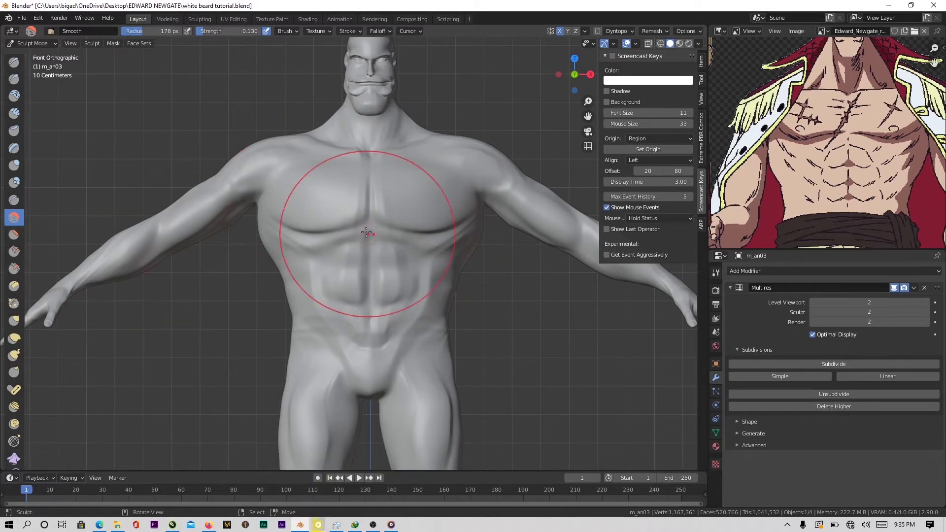
scroll(351, 219, up, 10)
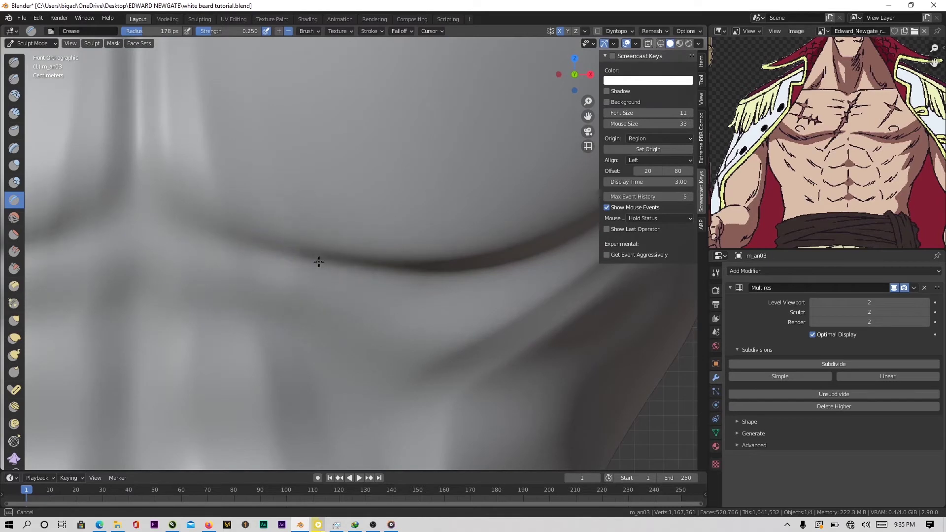
scroll(319, 261, up, 3)
drag(340, 273, 138, 227)
shift+middle_drag(578, 258, 363, 311)
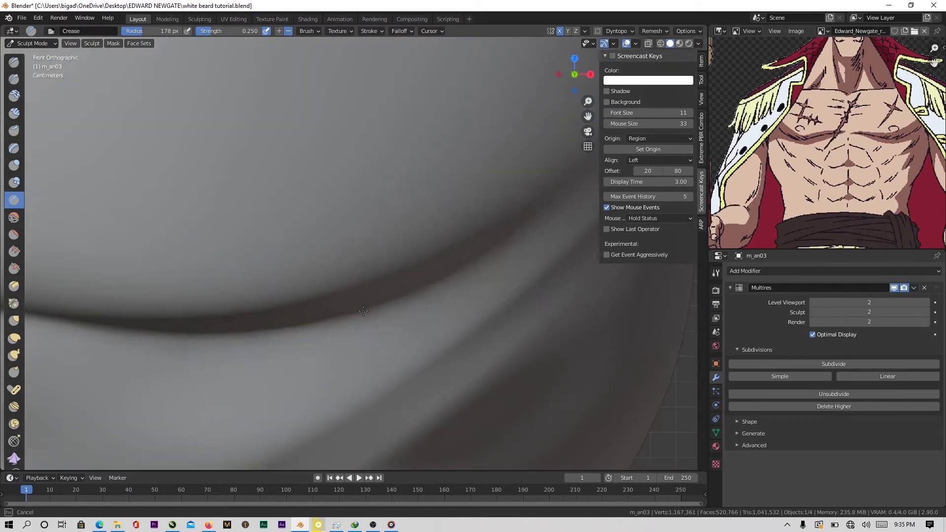
drag(363, 311, 516, 234)
shift+middle_drag(517, 233, 310, 285)
drag(310, 285, 391, 217)
- Carve a vertical crease down the sternum between the pectorals
ctrl+middle_drag(394, 207, 359, 338)
ctrl+middle_drag(236, 296, 331, 127)
drag(332, 126, 325, 424)
shift+middle_drag(322, 459, 294, 315)
scroll(317, 297, down, 8)
scroll(340, 296, up, 8)
- Smooth the chest around the sternum crease, raising the Smooth brush strength to 0.374
mouse_move(394, 321)
shift+mouse_down()
mouse_move(412, 373)
mouse_move(413, 213)
shift+mouse_up()
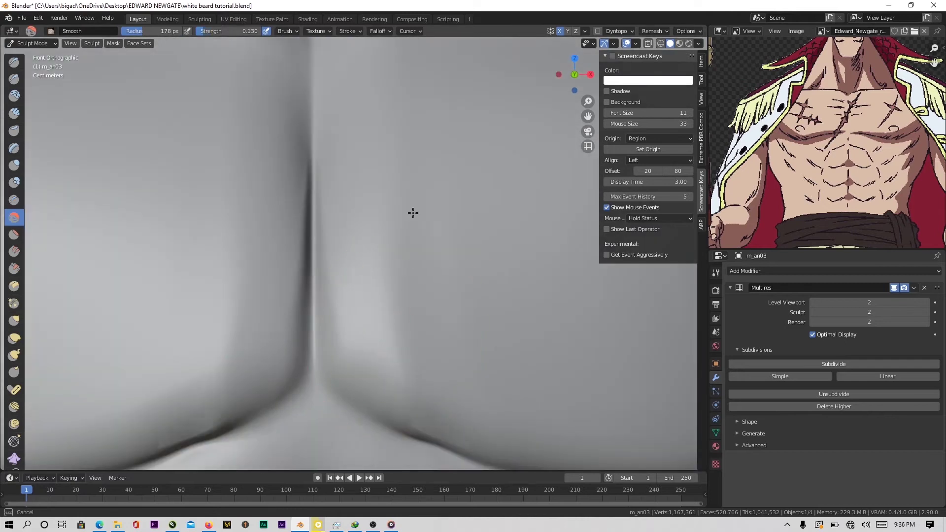
scroll(413, 213, down, 3)
shift+middle_drag(417, 64, 423, 197)
scroll(422, 183, down, 1)
mouse_move(423, 198)
mouse_down()
mouse_move(422, 183)
mouse_move(408, 211)
mouse_up()
key(shift+f)
scroll(426, 170, up, 1)
scroll(374, 261, down, 2)
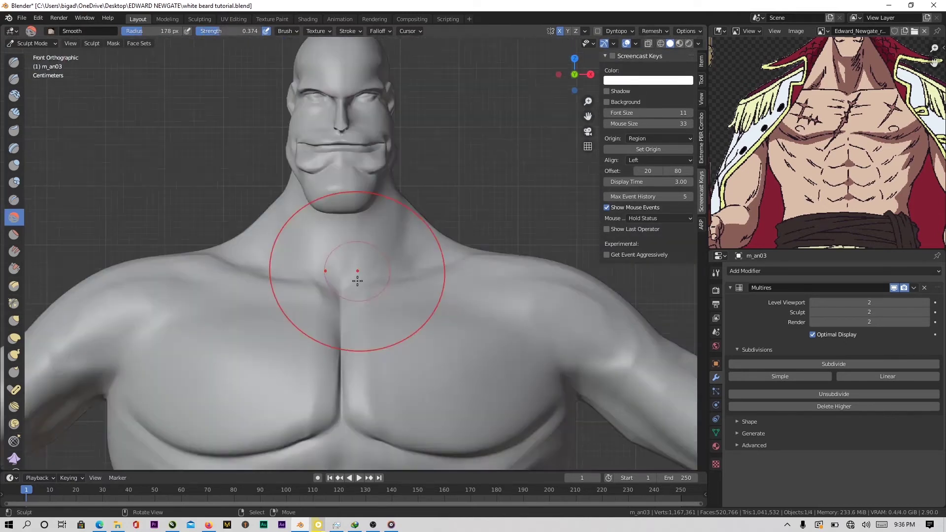
ctrl+middle_drag(357, 281, 362, 191)
- Deepen the inner lower edge of the pectorals beside the sternum with the Crease brush at strength 0.250
click(13, 200)
scroll(348, 390, up, 4)
shift+middle_drag(349, 389, 332, 336)
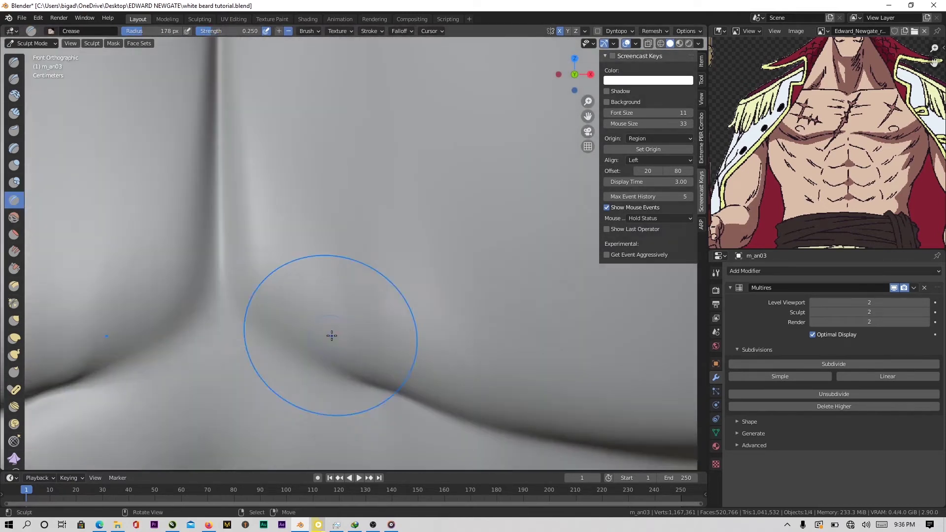
drag(284, 356, 315, 373)
- Crease the collarbone lines from the base of the neck out to the shoulders
shift+middle_drag(141, 227, 224, 405)
shift+middle_drag(260, 141, 287, 397)
shift+middle_drag(362, 269, 330, 312)
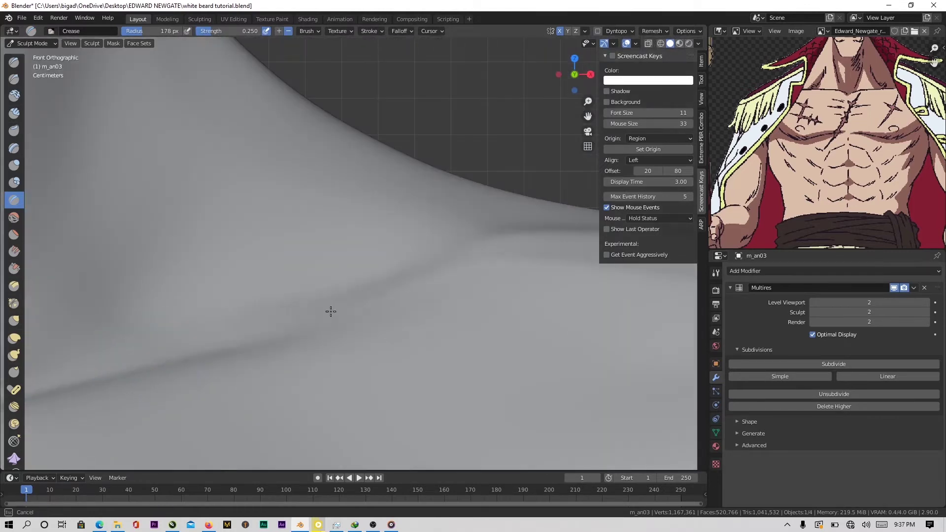
scroll(434, 270, down, 10)
middle_drag(435, 270, 325, 328)
- Crease the abdominal centreline and the outlines of the individual ab muscles in front view
key(KP_1)
scroll(264, 222, up, 8)
scroll(414, 198, up, 3)
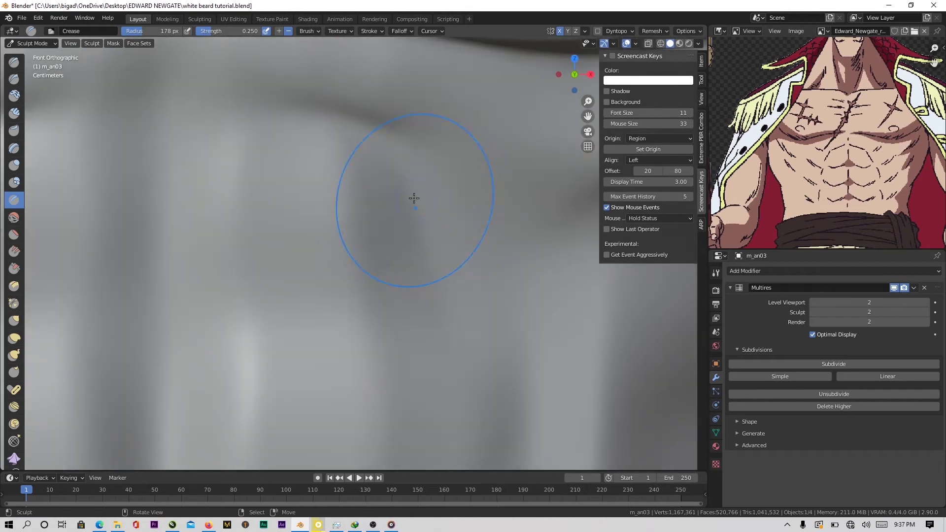
mouse_move(238, 292)
shift+middle_down()
mouse_move(453, 242)
mouse_move(238, 363)
mouse_move(270, 225)
shift+middle_up()
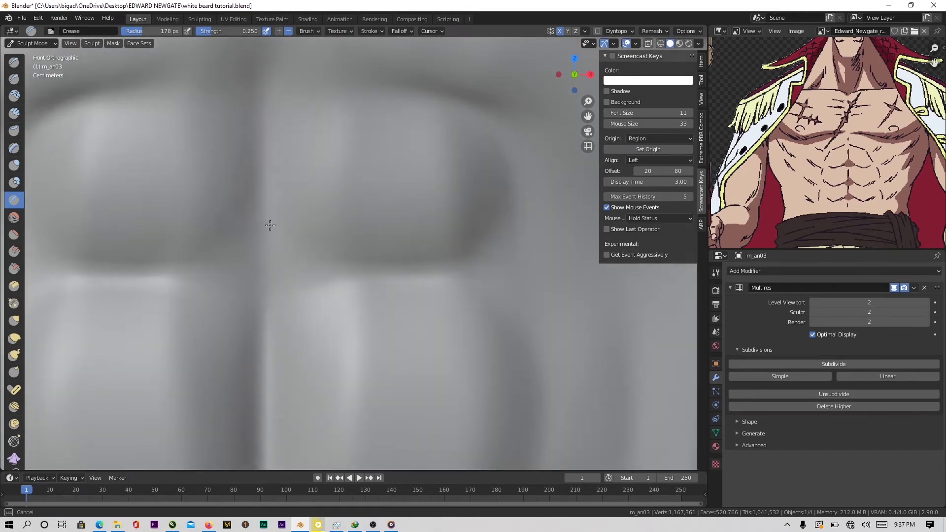
shift+middle_drag(493, 109, 471, 296)
scroll(465, 237, down, 7)
scroll(424, 236, up, 7)
mouse_move(350, 276)
shift+middle_down()
mouse_move(391, 355)
mouse_move(475, 249)
mouse_move(479, 213)
shift+middle_up()
scroll(405, 274, down, 8)
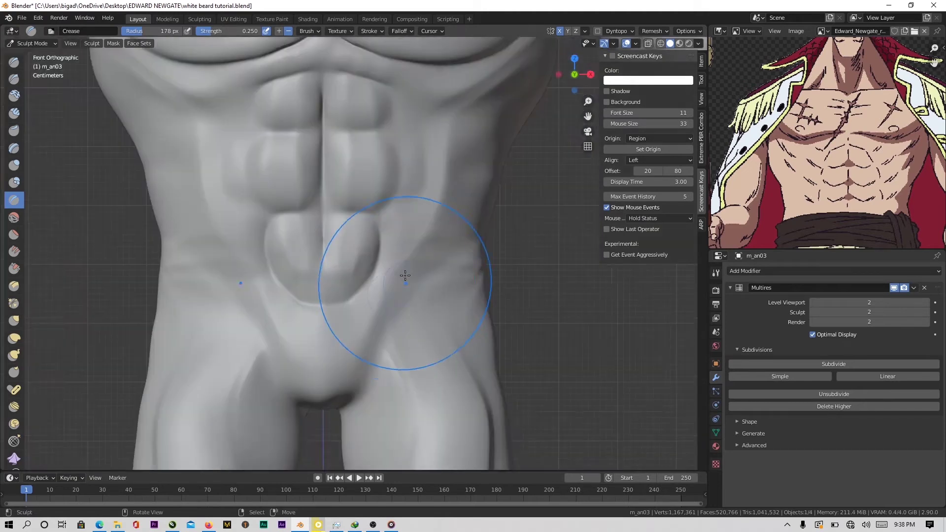
- Crease the diagonal groin lines running from the hips down to the inner thighs
scroll(405, 274, up, 5)
mouse_move(433, 276)
shift+middle_down()
mouse_move(262, 125)
mouse_move(342, 256)
shift+middle_up()
mouse_move(306, 409)
shift+middle_down()
mouse_move(234, 362)
mouse_move(239, 315)
shift+middle_up()
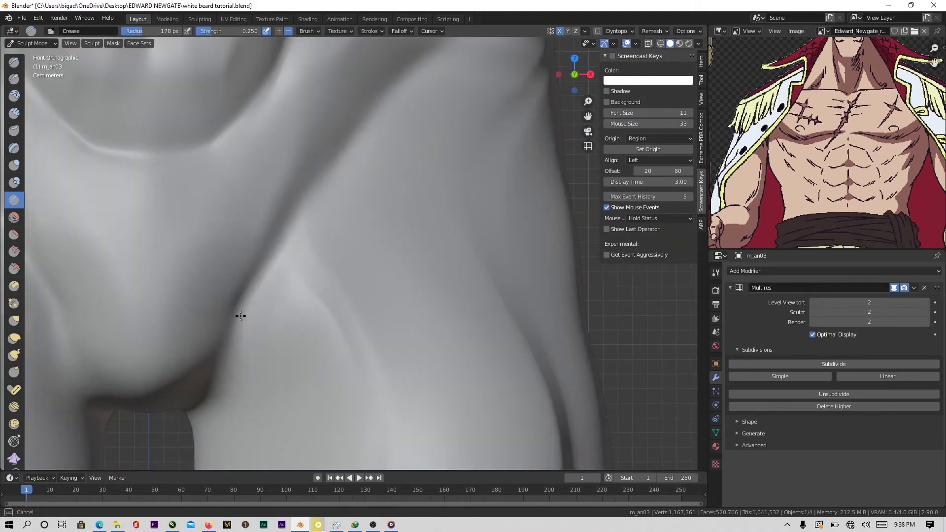
scroll(365, 226, down, 8)
- Crease the muscle separation between the shoulder and upper arm
scroll(139, 213, up, 7)
mouse_move(140, 213)
shift+middle_down()
mouse_move(361, 212)
mouse_move(423, 302)
shift+middle_up()
scroll(274, 158, down, 2)
shift+middle_drag(455, 83, 336, 270)
shift+middle_drag(243, 239, 312, 311)
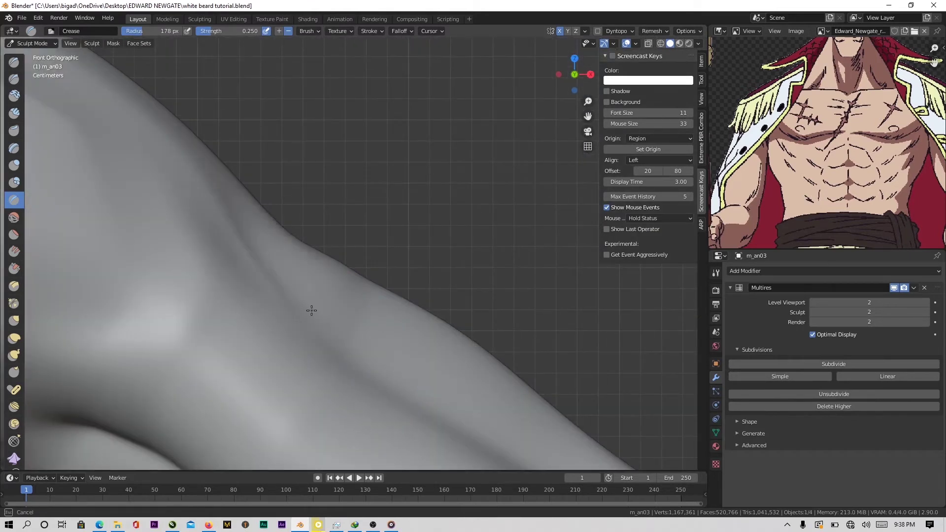
scroll(312, 310, down, 7)
- Crease the muscle lines on the back of the arm from the shoulder toward the elbow
middle_drag(276, 165, 283, 209)
scroll(286, 211, up, 6)
middle_drag(335, 295, 298, 271)
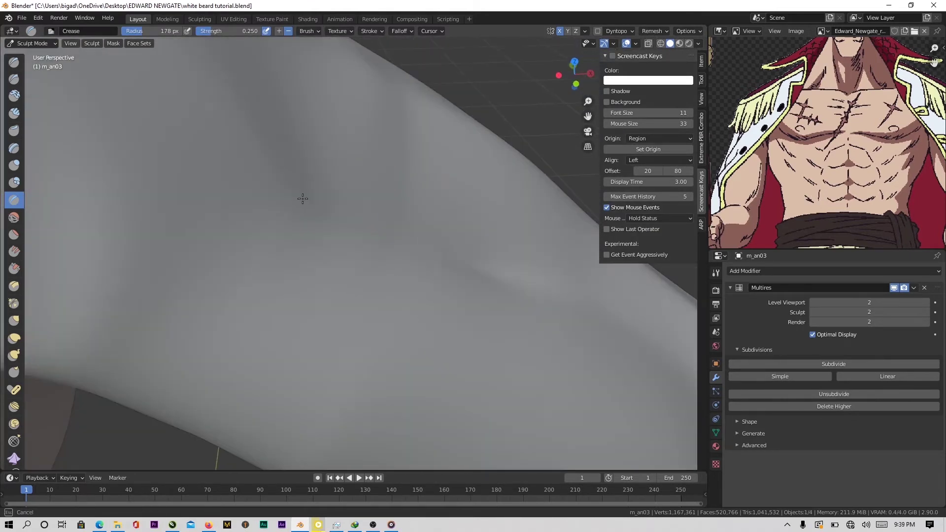
shift+middle_drag(302, 198, 212, 191)
scroll(212, 191, down, 5)
middle_drag(470, 324, 464, 140)
- Define the muscle lines of the leg around the knee and of the forearm with the Crease brush
scroll(464, 139, down, 7)
shift+middle_drag(497, 237, 423, 280)
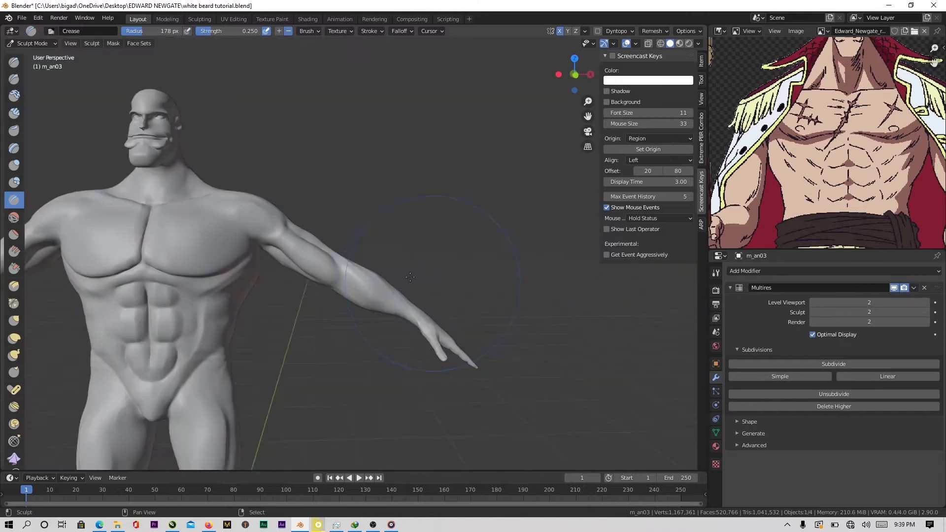
scroll(379, 222, up, 5)
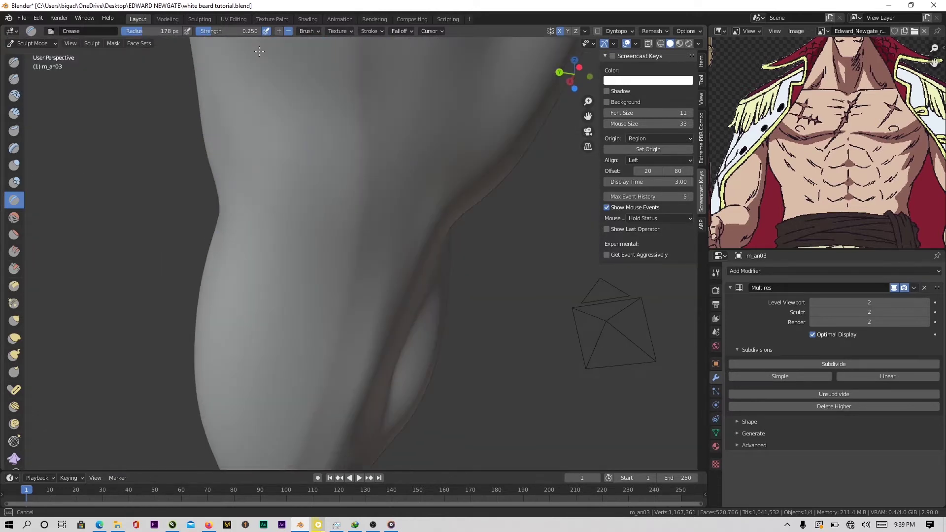
scroll(365, 287, down, 3)
mouse_move(259, 51)
middle_down()
mouse_move(365, 287)
mouse_move(386, 249)
middle_up()
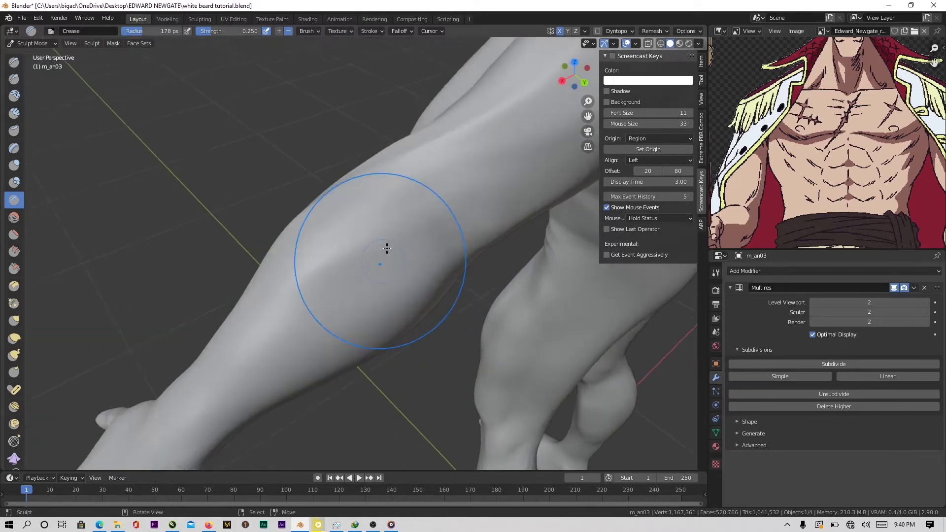
mouse_move(386, 250)
mouse_down()
mouse_move(261, 333)
mouse_move(419, 252)
mouse_up()
scroll(458, 211, down, 3)
mouse_move(419, 251)
middle_down()
mouse_move(458, 211)
mouse_move(390, 310)
middle_up()
scroll(458, 210, up, 2)
- Crease the neck muscle lines running down to the collarbones from the front view
key(KP_1)
scroll(391, 310, up, 4)
drag(425, 358, 451, 223)
drag(406, 314, 393, 352)
scroll(406, 314, up, 1)
drag(429, 202, 387, 375)
scroll(353, 266, down, 2)
scroll(352, 266, up, 3)
shift+middle_drag(352, 266, 429, 138)
drag(401, 315, 391, 329)
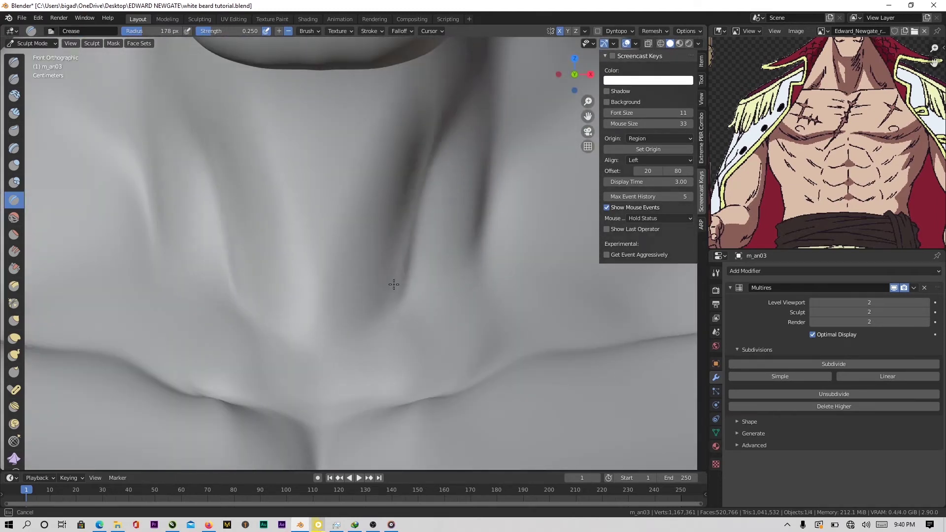
scroll(394, 284, down, 1)
shift+middle_drag(512, 156, 457, 251)
drag(483, 328, 500, 367)
scroll(426, 274, down, 8)
- Crease the edge of the shoulder blade on the upper back and soften the area along the spine
scroll(393, 253, up, 6)
mouse_move(425, 274)
middle_down()
mouse_move(392, 253)
mouse_move(465, 220)
mouse_move(444, 99)
middle_up()
scroll(286, 215, down, 2)
middle_drag(431, 347, 471, 211)
scroll(423, 336, up, 5)
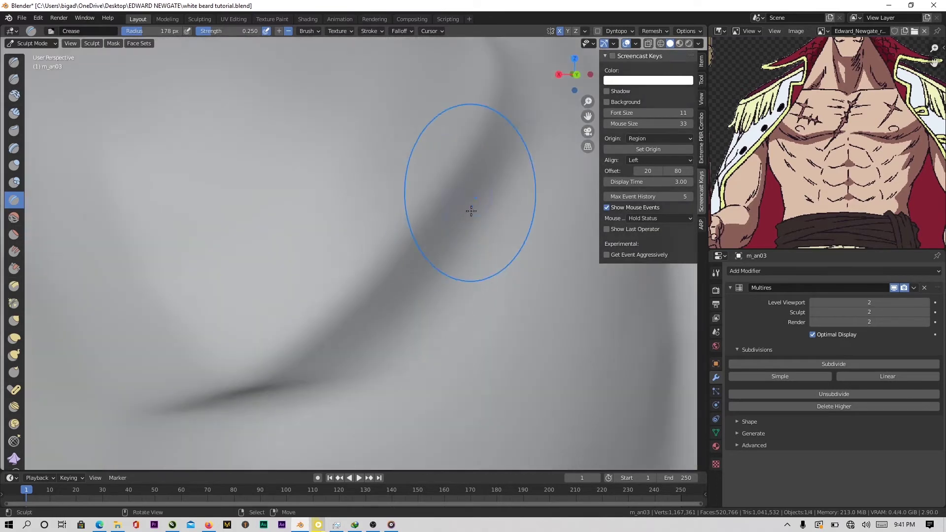
drag(500, 157, 504, 129)
scroll(493, 143, down, 2)
mouse_move(419, 177)
middle_down()
mouse_move(342, 211)
mouse_move(365, 285)
middle_up()
scroll(365, 286, down, 4)
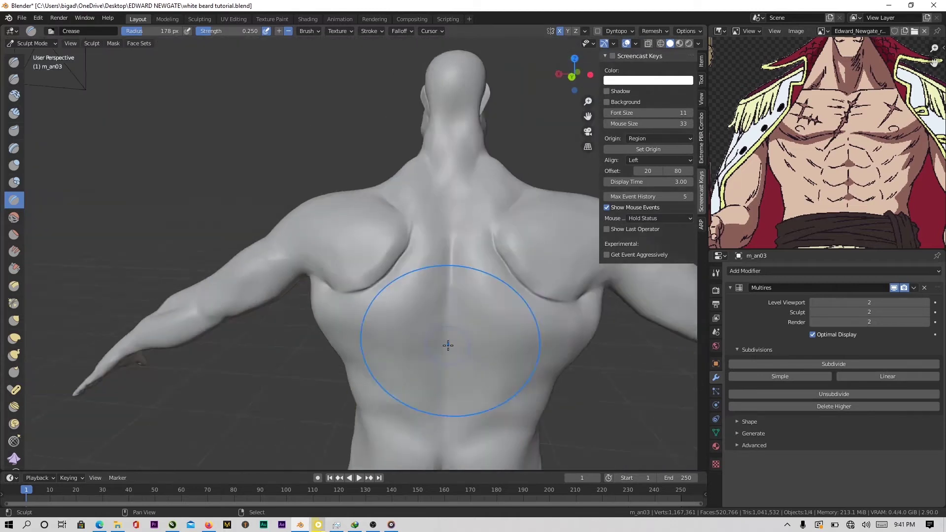
scroll(448, 344, up, 4)
key(shift+s)
middle_drag(433, 315, 395, 271)
scroll(475, 240, down, 4)
middle_drag(476, 239, 395, 269)
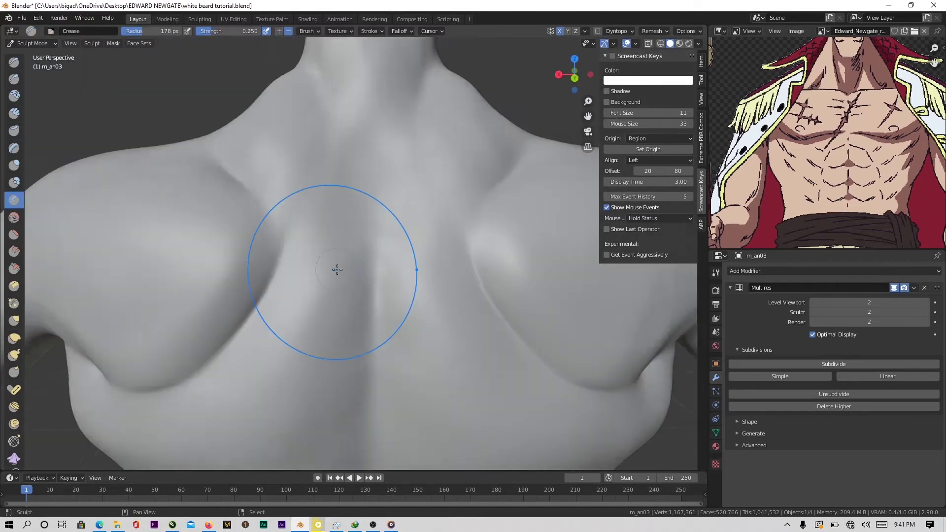
scroll(401, 179, up, 3)
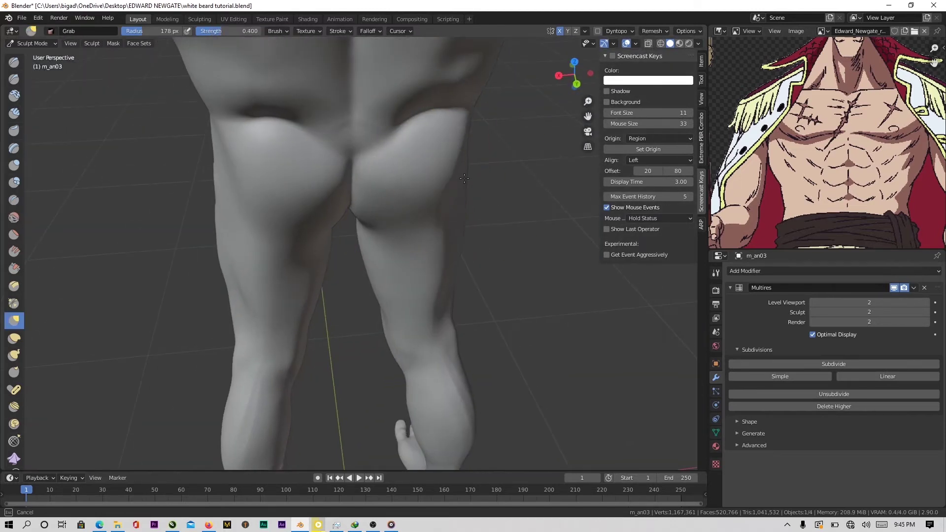
- Reshape the outer contour of the hip and buttock with the Grab brush
drag(464, 178, 468, 177)
mouse_move(468, 177)
middle_down()
mouse_move(455, 152)
mouse_move(382, 254)
mouse_move(374, 212)
mouse_move(431, 228)
middle_up()
scroll(431, 228, up, 2)
scroll(429, 150, down, 6)
middle_drag(429, 149, 413, 190)
scroll(407, 187, up, 6)
scroll(344, 272, down, 6)
mouse_move(344, 272)
middle_down()
mouse_move(384, 246)
mouse_move(246, 232)
middle_up()
- Crease the spine groove down the middle of the back between the back muscles
key(shift+c)
scroll(384, 221, up, 7)
scroll(364, 190, down, 1)
middle_drag(374, 186, 207, 192)
scroll(357, 259, down, 3)
scroll(345, 345, up, 3)
shift+middle_drag(384, 434, 391, 403)
scroll(391, 404, down, 4)
scroll(380, 354, up, 3)
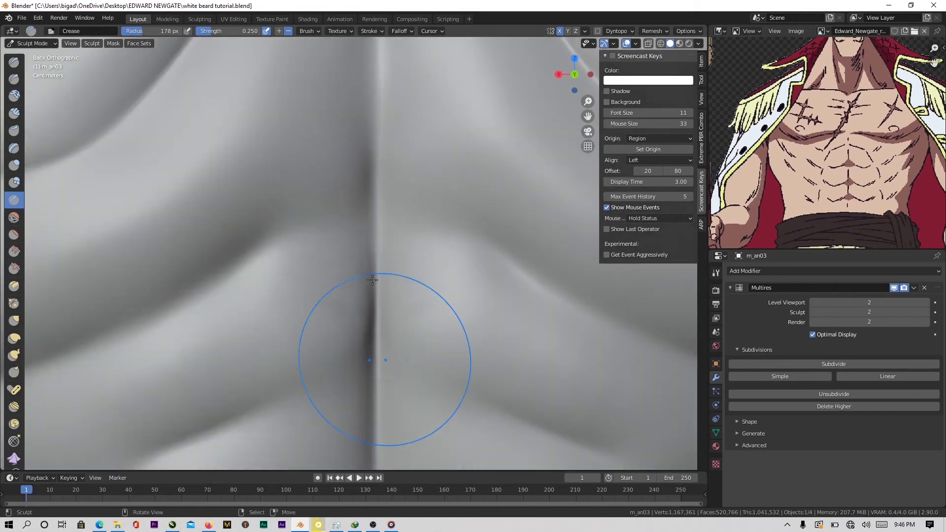
scroll(405, 226, down, 3)
scroll(355, 255, down, 1)
scroll(356, 255, up, 3)
- Soften the creased muscles of the back with the Smooth brush
key(s)
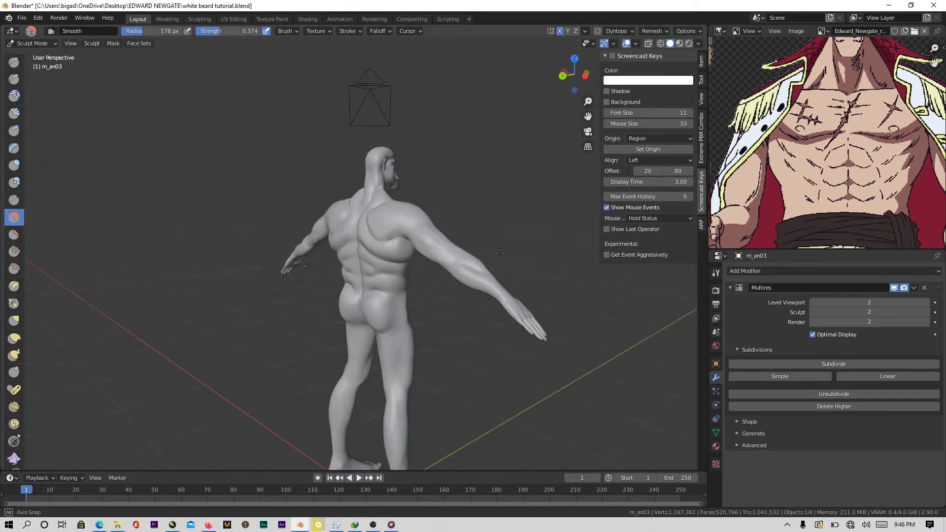
scroll(367, 237, up, 5)
mouse_move(367, 237)
middle_down()
mouse_move(308, 310)
mouse_move(205, 226)
mouse_move(365, 261)
mouse_move(543, 361)
middle_up()
scroll(205, 226, down, 2)
scroll(642, 329, down, 1)
scroll(287, 287, down, 4)
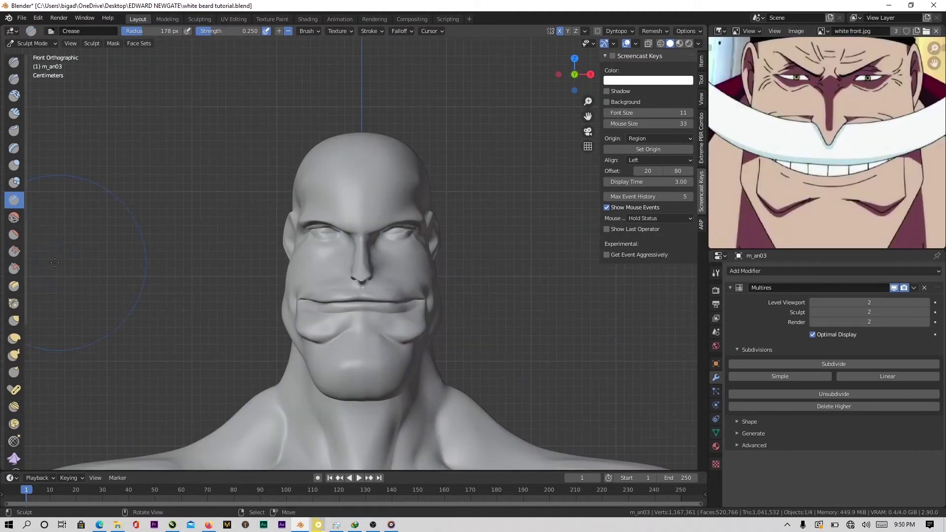
- Adjust the folds below the mouth on the chin with the Grab brush
key(g)
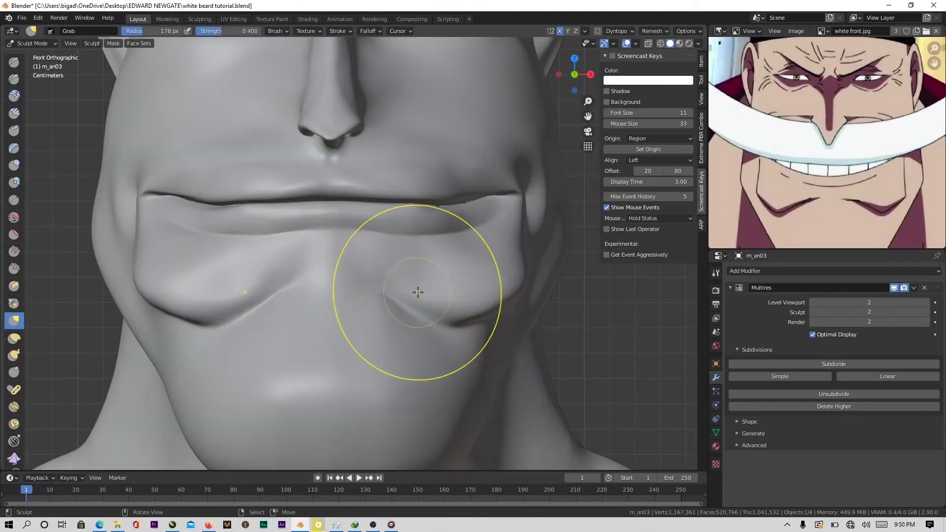
scroll(399, 86, up, 1)
shift+middle_drag(399, 86, 407, 227)
scroll(414, 228, up, 7)
- Deepen the fold below the eye toward its outer corner with the Crease brush
key(shift+c)
shift+middle_drag(266, 153, 94, 458)
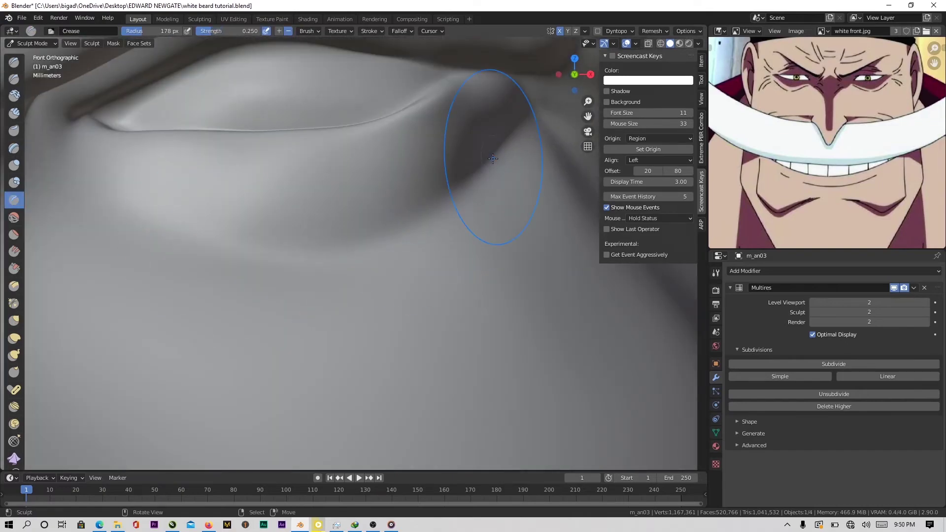
scroll(514, 150, down, 7)
shift+middle_drag(266, 123, 422, 197)
scroll(422, 196, up, 4)
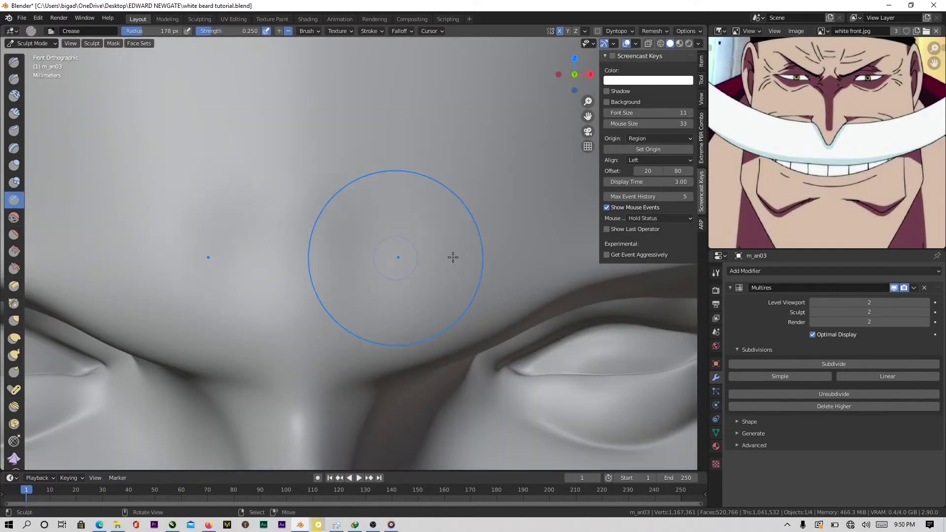
- Show the body's wireframe to examine the mesh density on the forehead, and hide it again
click(716, 363)
scroll(743, 459, down, 3)
click(812, 460)
scroll(385, 257, down, 6)
scroll(395, 251, up, 6)
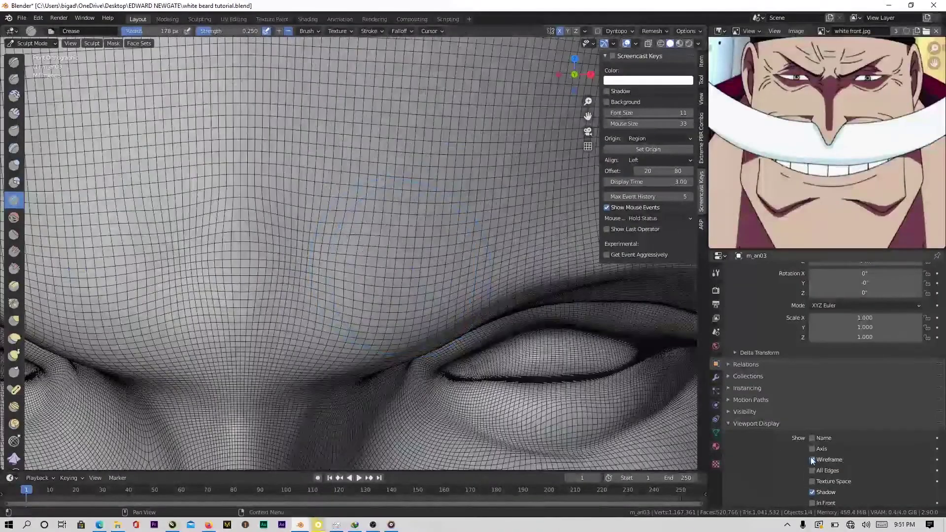
click(812, 460)
- Crease the long curved wrinkles across the forehead above the brows with a brush radius of 77 px
scroll(515, 202, down, 1)
shift+middle_drag(515, 202, 391, 266)
scroll(282, 261, up, 2)
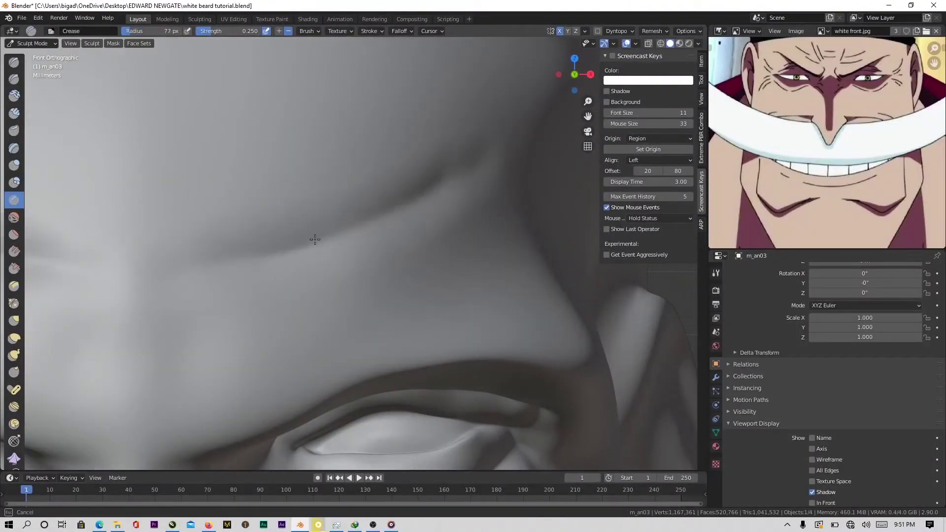
shift+middle_drag(315, 239, 364, 273)
scroll(559, 137, down, 6)
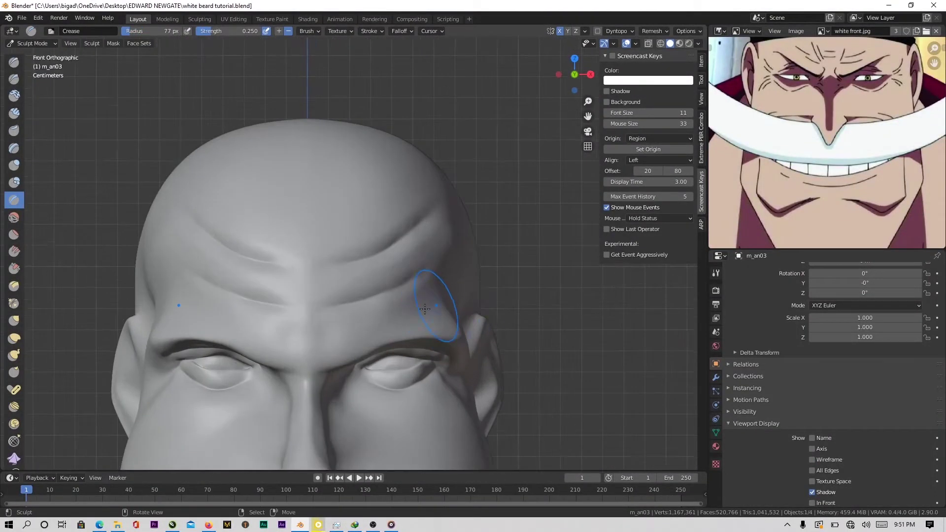
scroll(338, 238, up, 6)
scroll(358, 293, down, 3)
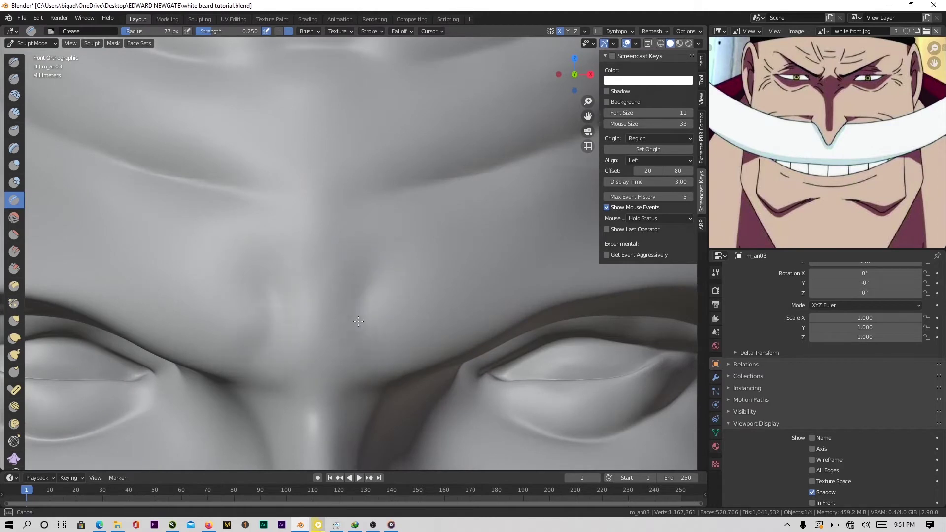
- Crease the vertical frown lines between the eyebrows to match the front reference
drag(359, 321, 386, 365)
scroll(384, 264, down, 2)
scroll(350, 345, up, 4)
mouse_move(392, 246)
mouse_down()
mouse_move(387, 130)
mouse_move(424, 93)
mouse_up()
- Crease the short horizontal wrinkles in the centre of the forehead
scroll(364, 231, down, 10)
scroll(350, 206, up, 8)
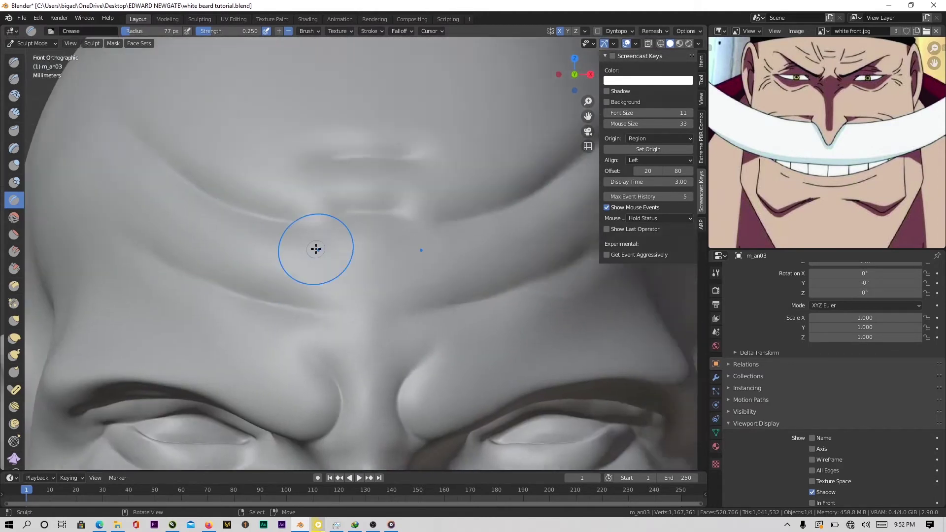
scroll(428, 243, up, 2)
scroll(429, 243, down, 8)
- Crease the crow's-feet wrinkles at the outer corner of the eye with a brush radius of 43 px
scroll(277, 302, up, 9)
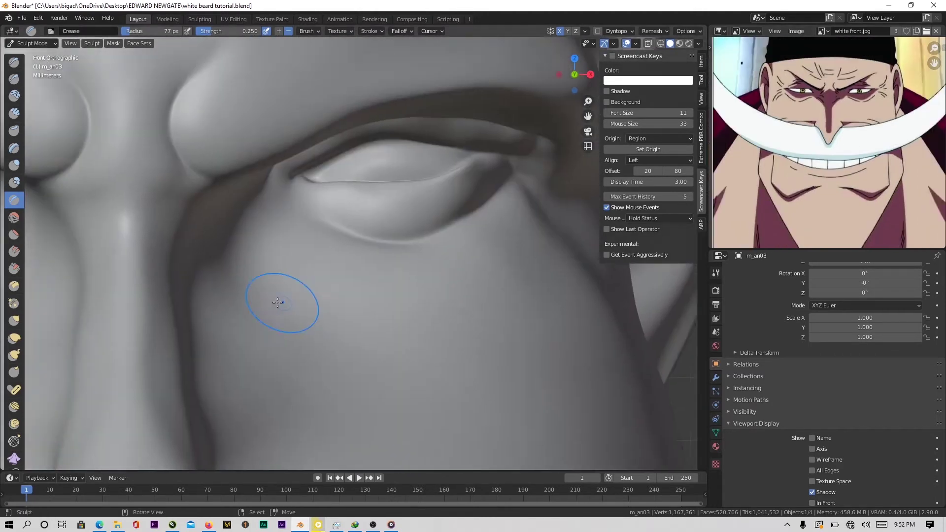
scroll(277, 302, up, 2)
scroll(348, 249, down, 8)
middle_drag(349, 249, 278, 253)
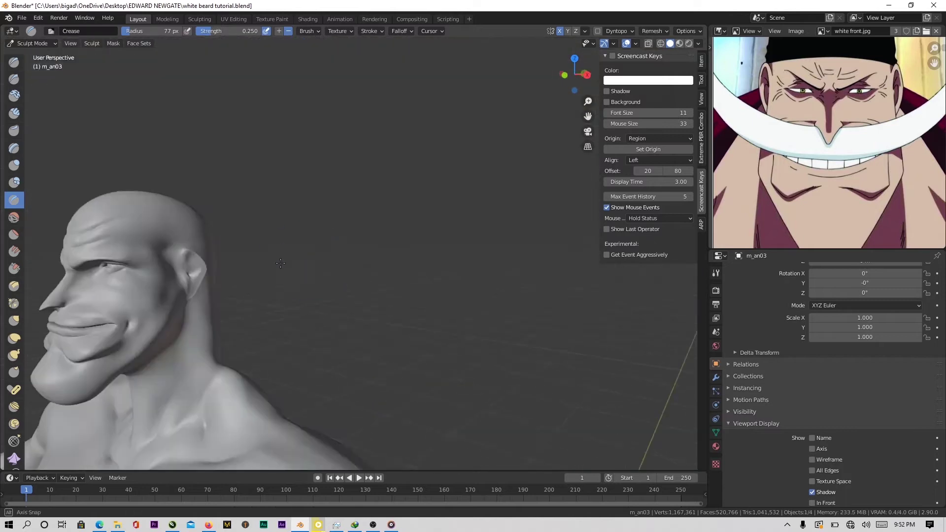
scroll(327, 282, up, 9)
mouse_move(197, 271)
shift+middle_down()
mouse_move(327, 283)
mouse_move(416, 363)
shift+middle_up()
click(701, 98)
scroll(328, 194, down, 3)
scroll(334, 220, up, 3)
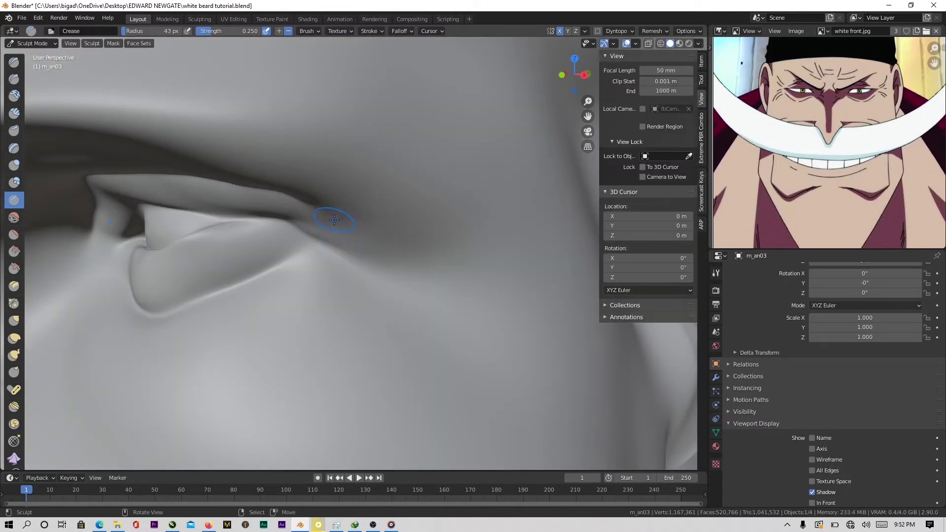
mouse_move(405, 193)
shift+middle_down()
mouse_move(386, 226)
mouse_move(236, 219)
shift+middle_up()
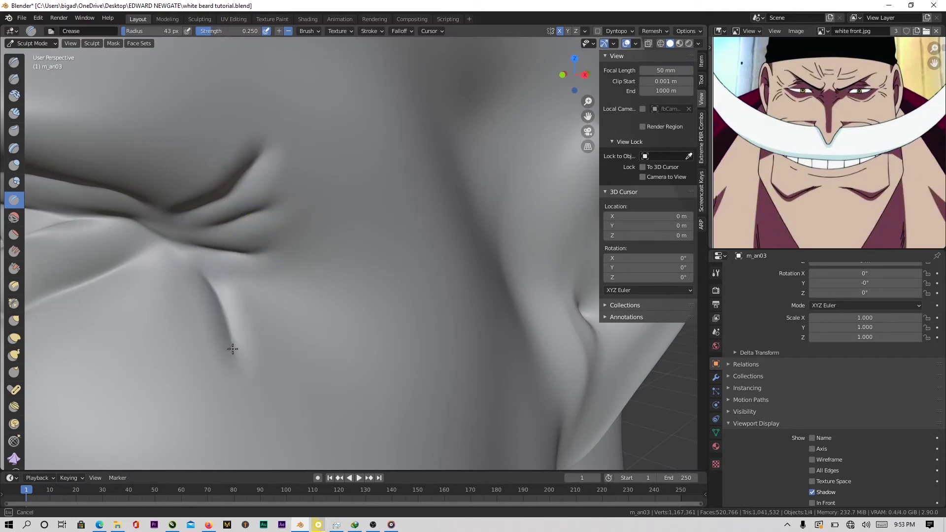
- Crease the curved bag line under the eye with a brush radius of 126 px
scroll(182, 321, down, 6)
middle_drag(183, 321, 296, 325)
scroll(295, 325, up, 3)
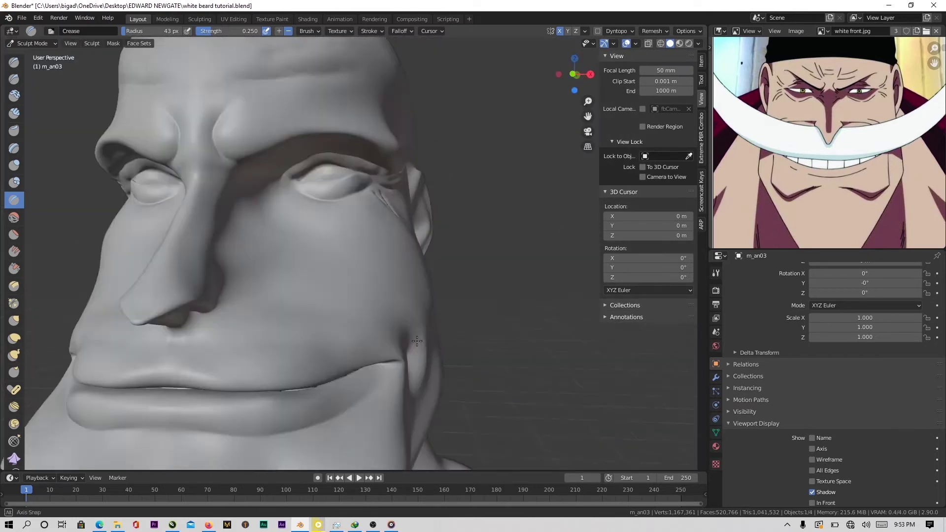
scroll(299, 323, down, 3)
scroll(425, 237, up, 5)
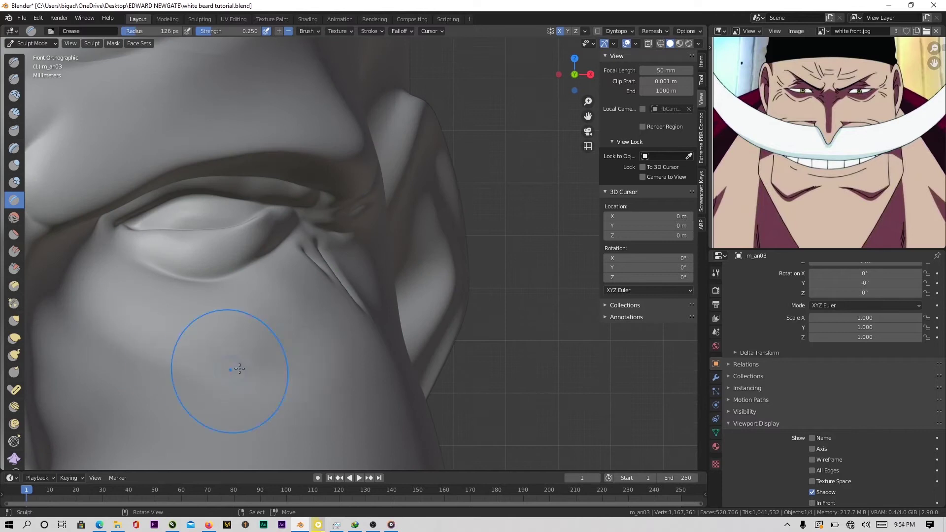
middle_drag(240, 369, 121, 302)
key(KP_1)
scroll(120, 302, down, 8)
scroll(395, 284, up, 9)
- Crease the smile line across the cheek from the side of the nose toward the corner of the mouth
shift+middle_drag(395, 285, 262, 209)
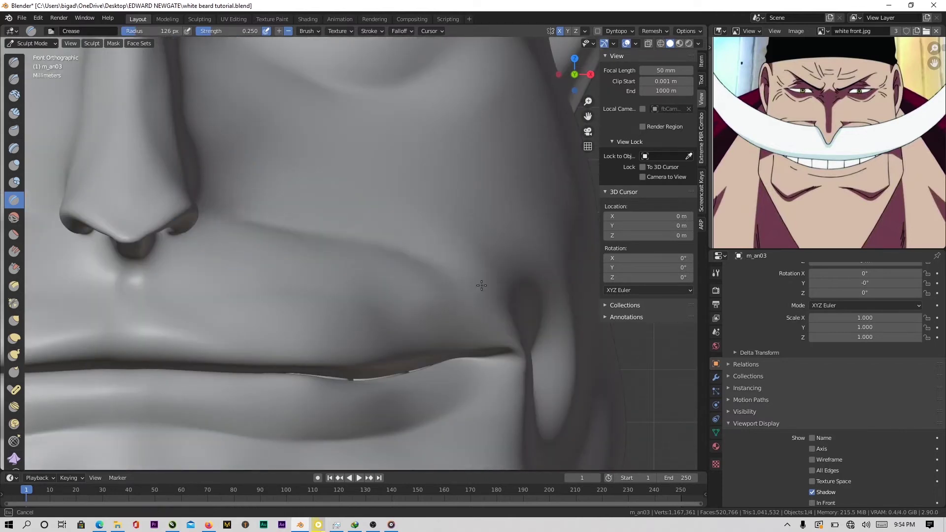
scroll(481, 285, up, 3)
drag(481, 284, 93, 182)
scroll(197, 192, down, 2)
scroll(274, 199, up, 3)
shift+middle_drag(98, 168, 260, 251)
drag(259, 251, 574, 318)
shift+middle_drag(574, 318, 266, 247)
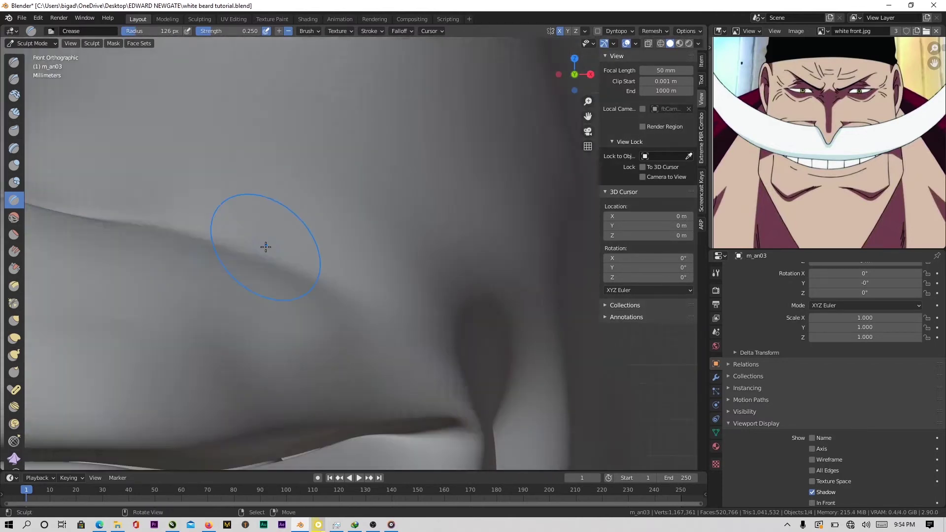
scroll(266, 247, down, 3)
scroll(327, 270, up, 4)
mouse_move(286, 261)
mouse_down()
mouse_move(352, 306)
mouse_move(187, 191)
mouse_move(331, 302)
mouse_move(148, 178)
mouse_up()
scroll(352, 296, down, 7)
scroll(379, 251, up, 7)
- Soften the creases on the cheek and under the eye with the Smooth brush
scroll(325, 266, down, 8)
middle_drag(226, 327, 183, 340)
scroll(296, 236, up, 4)
shift+middle_drag(197, 197, 295, 212)
scroll(197, 207, up, 3)
click(14, 217)
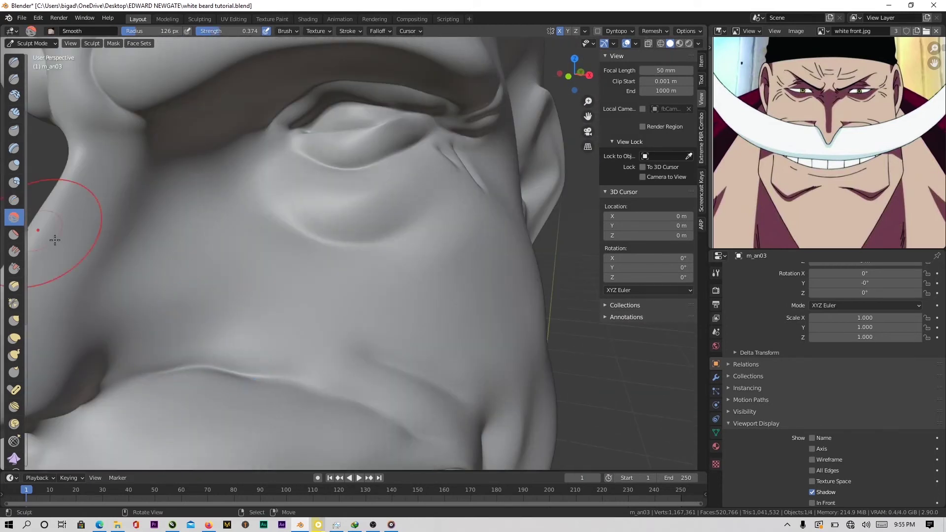
shift+middle_drag(162, 408, 249, 222)
scroll(249, 222, up, 1)
mouse_move(443, 157)
shift+middle_down()
mouse_move(348, 169)
mouse_move(423, 197)
shift+middle_up()
scroll(409, 181, down, 13)
scroll(422, 202, down, 1)
scroll(409, 260, up, 5)
middle_drag(428, 249, 212, 256)
scroll(436, 300, down, 5)
middle_drag(436, 300, 387, 345)
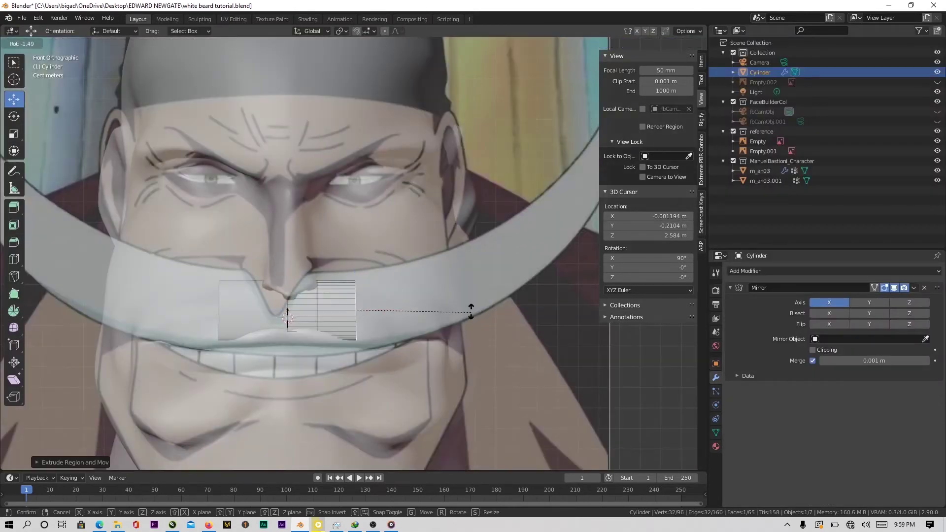
- Extrude and rotate the mirrored cylinder's end face along the reference moustache, and scale the whole mesh to fit
key(e)
click(497, 286)
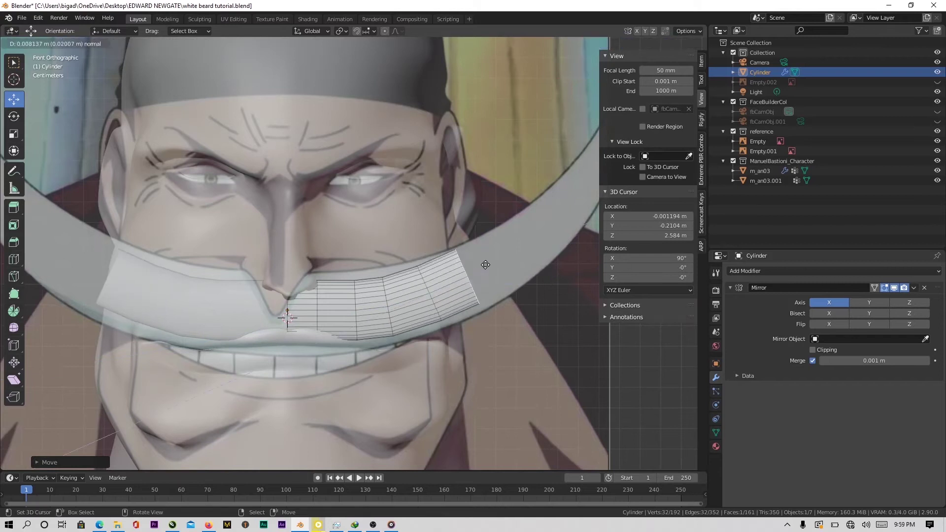
click(485, 265)
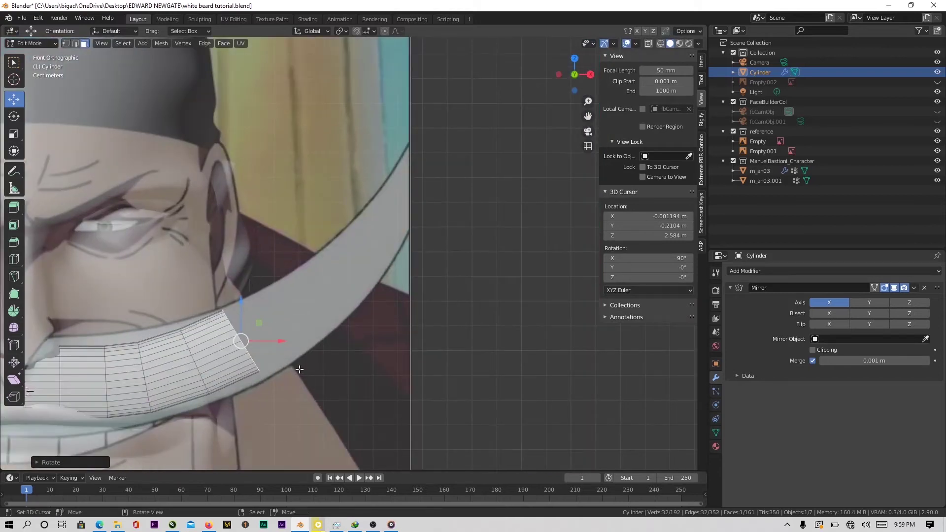
key(a)
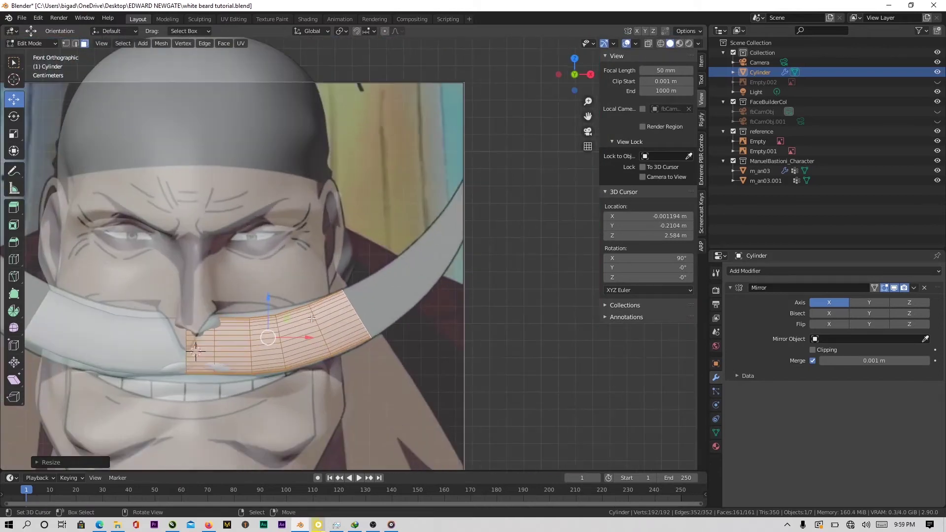
- Extrude, rotate and move further end sections of the moustache, following its upward curve past the reference image's edge
key(e)
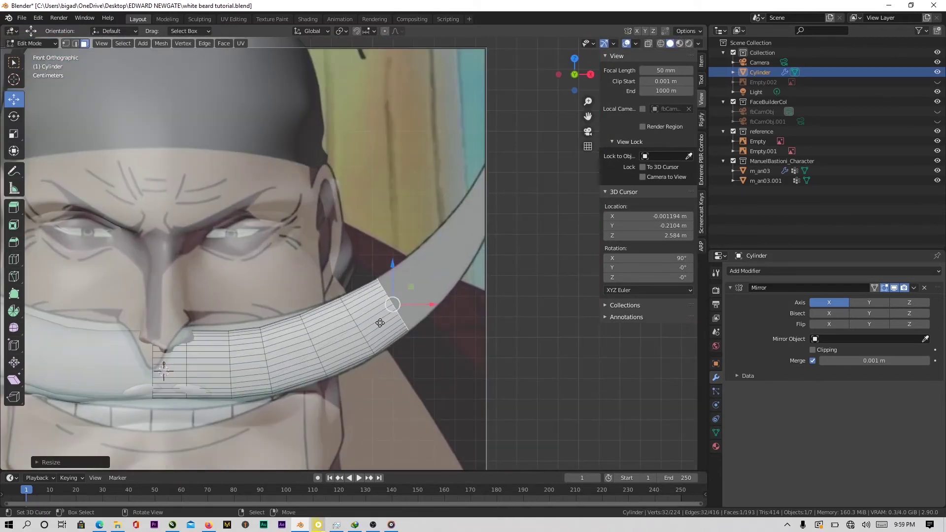
key(e)
click(422, 318)
key(r)
click(428, 319)
key(g)
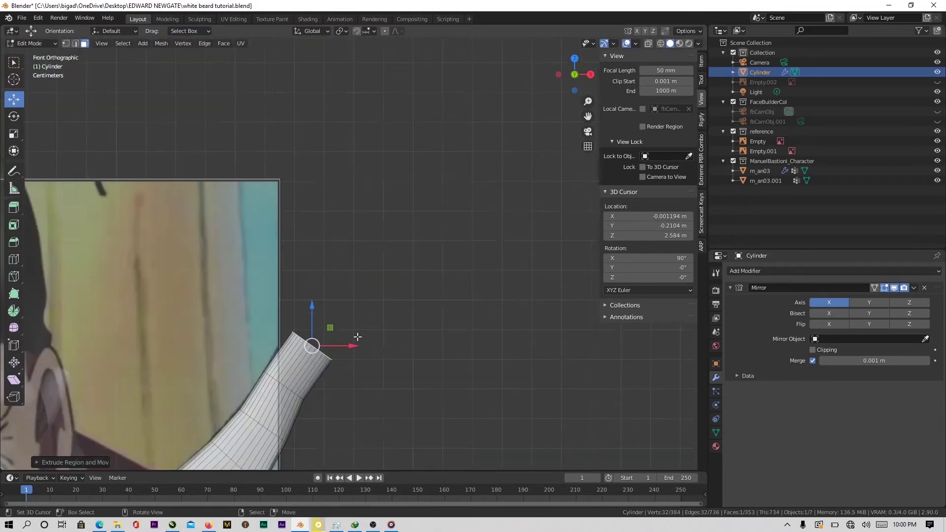
key(g)
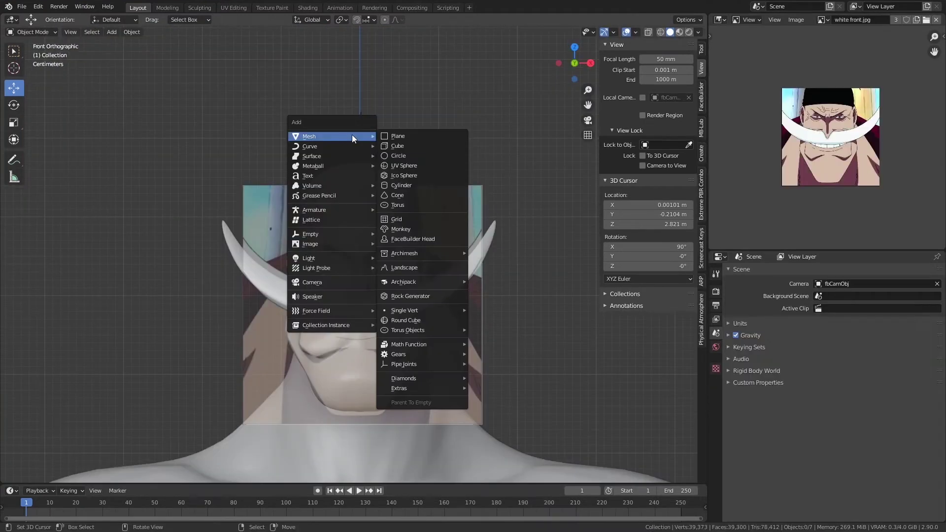
- Add a UV sphere above the head for the cap and scale its mesh down by 0.793
click(434, 167)
scroll(436, 164, down, 8)
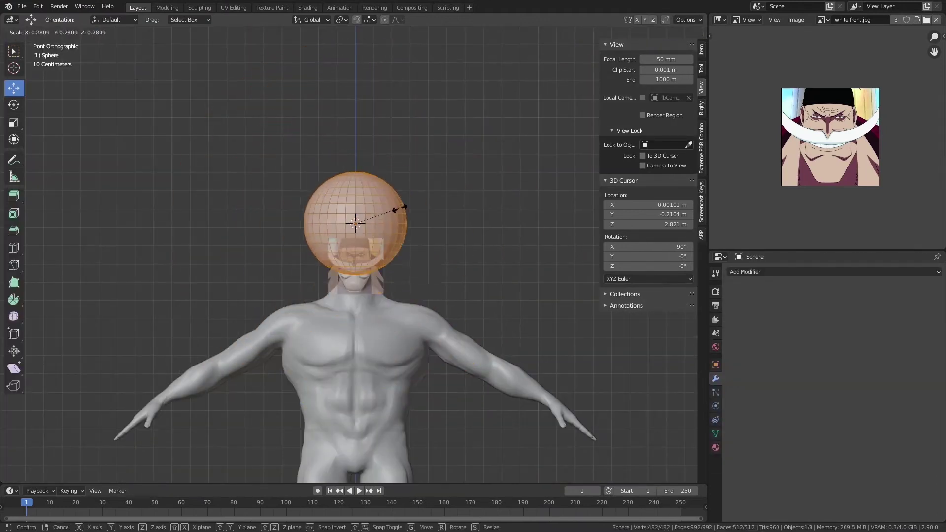
scroll(257, 167, up, 5)
key(s)
click(256, 167)
- Delete the lower half of the sphere in wireframe display, leaving an open dome
key(shift+z)
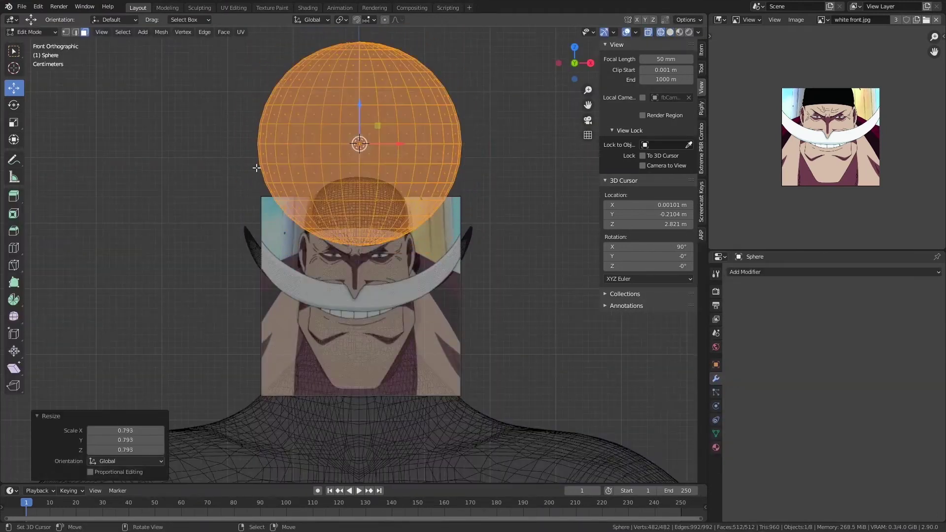
click(510, 163)
drag(510, 152, 206, 250)
key(x)
click(258, 239)
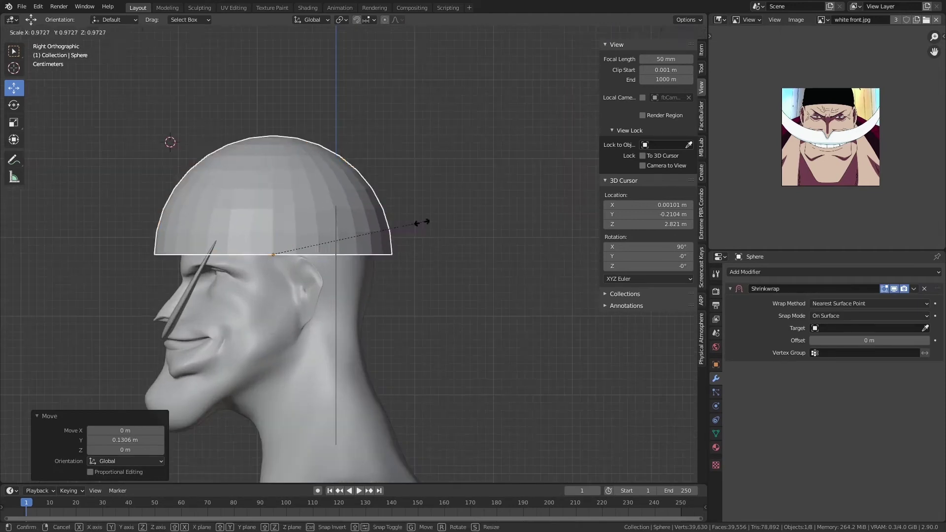
- Scale the cap dome to fit the head's width and nudge it vertically onto the top of the head
click(387, 230)
shift+middle_drag(334, 259, 430, 288)
scroll(430, 288, up, 2)
drag(379, 257, 377, 252)
scroll(378, 252, down, 1)
middle_drag(355, 252, 467, 252)
key(s)
key(x)
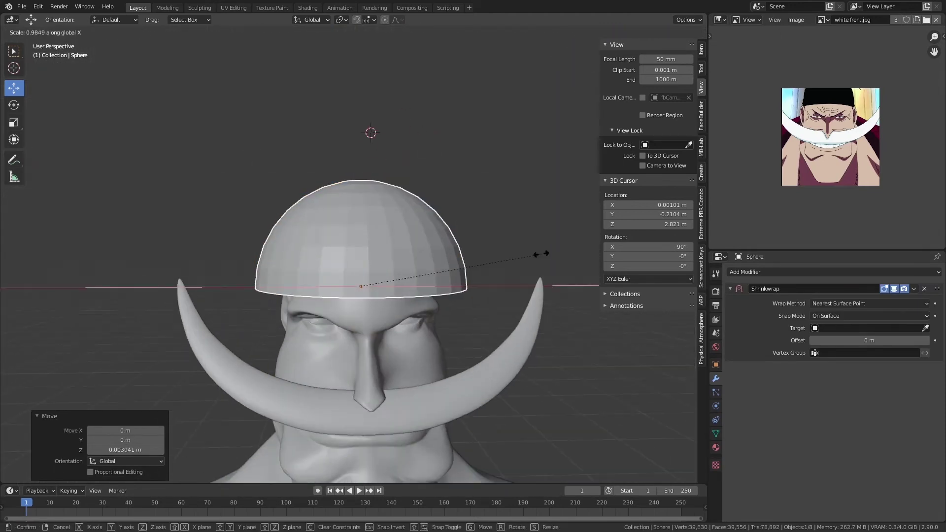
right_click(541, 254)
key(s)
middle_drag(541, 255, 493, 246)
click(515, 283)
drag(410, 281, 408, 280)
mouse_move(408, 281)
middle_down()
mouse_move(493, 275)
mouse_move(513, 206)
mouse_move(408, 296)
middle_up()
- Enter Sculpt Mode on the cap and pull the dome around the skull with the Grab brush at radius 144 px
key(ctrl+Tab)
click(345, 260)
middle_drag(345, 259, 433, 295)
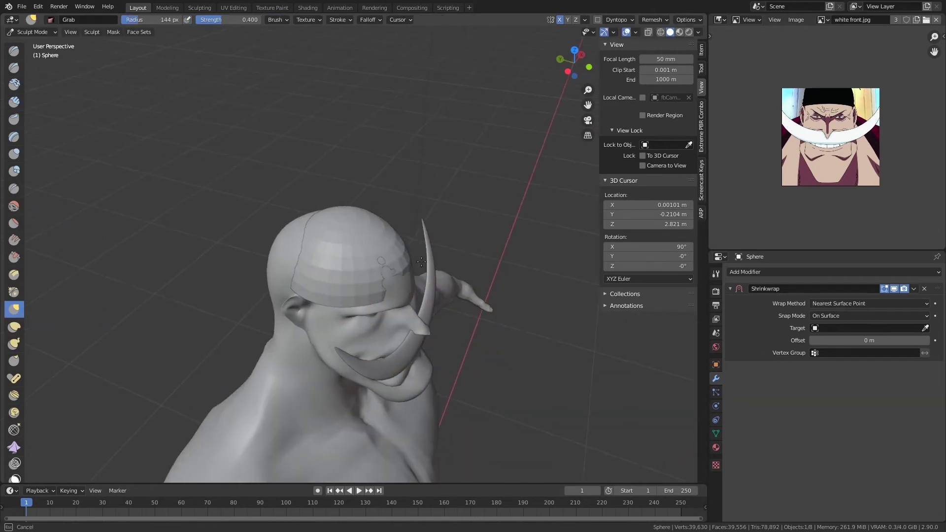
middle_drag(421, 261, 361, 299)
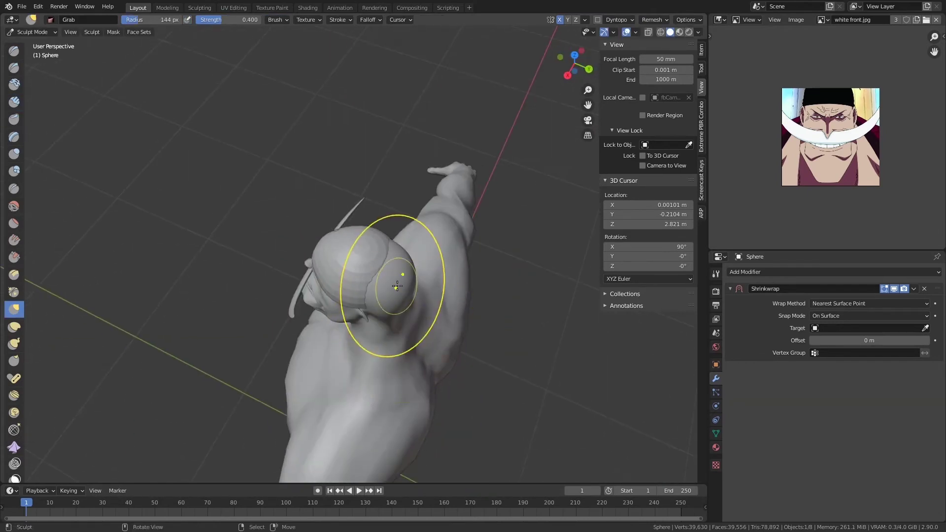
scroll(436, 297, up, 3)
mouse_move(424, 360)
middle_down()
mouse_move(523, 281)
mouse_move(475, 274)
mouse_move(407, 323)
middle_up()
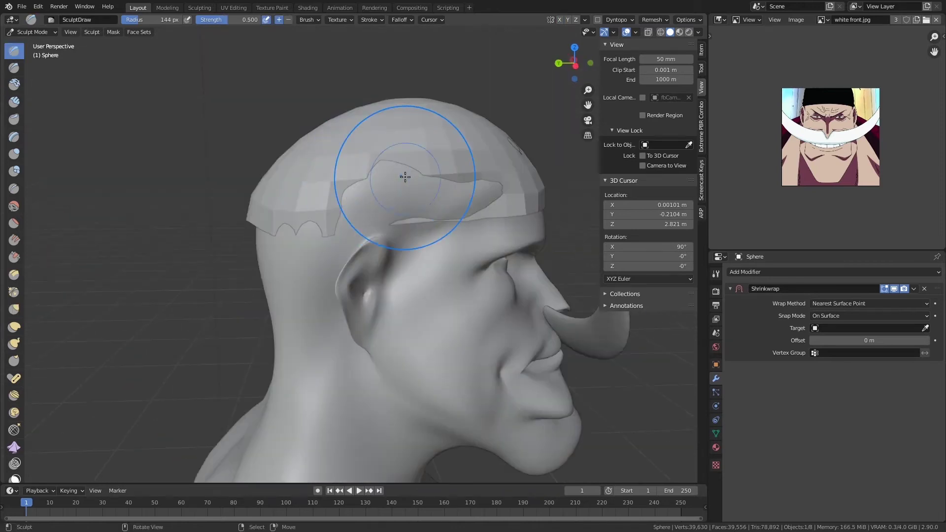
- Build out the cap's sides with the Draw brush at strength 0.500 so it covers the skull above the ears
scroll(439, 147, up, 2)
scroll(486, 158, up, 1)
shift+middle_drag(449, 165, 345, 174)
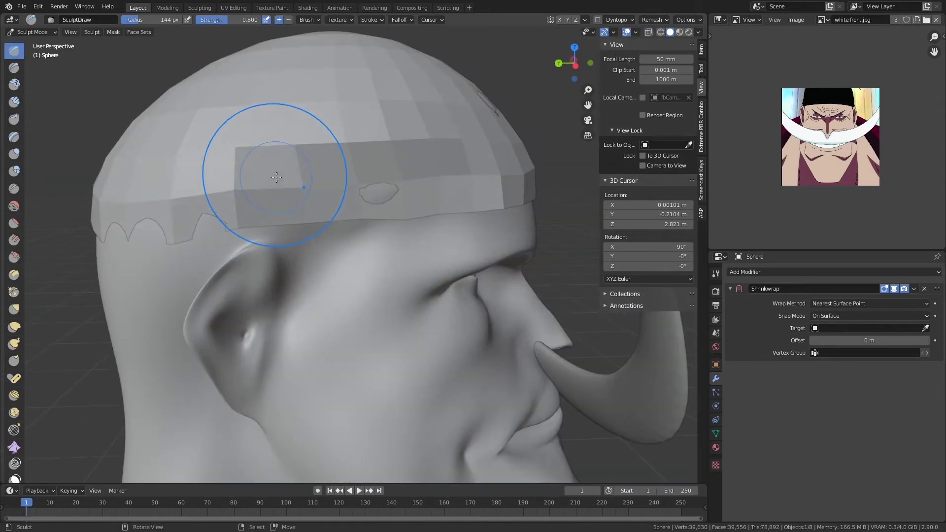
middle_drag(277, 178, 200, 138)
scroll(279, 115, up, 3)
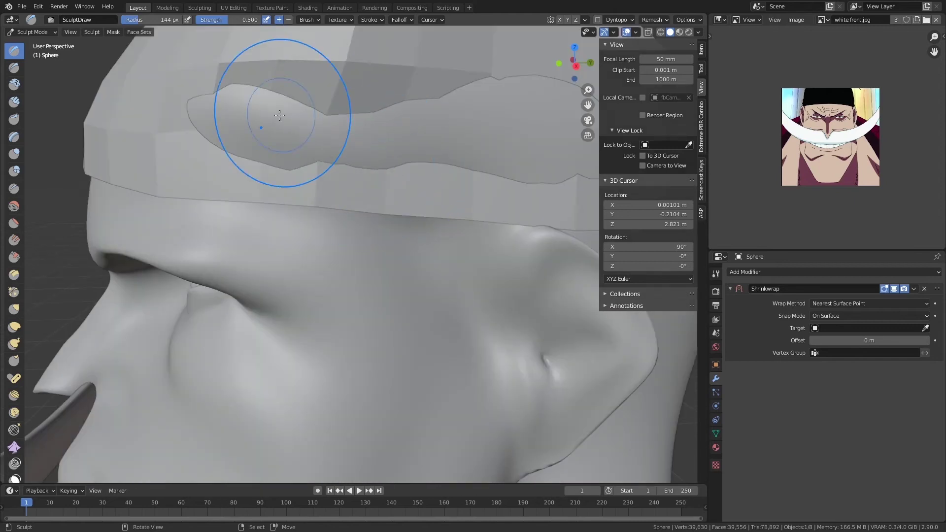
middle_drag(414, 147, 363, 156)
scroll(363, 156, up, 3)
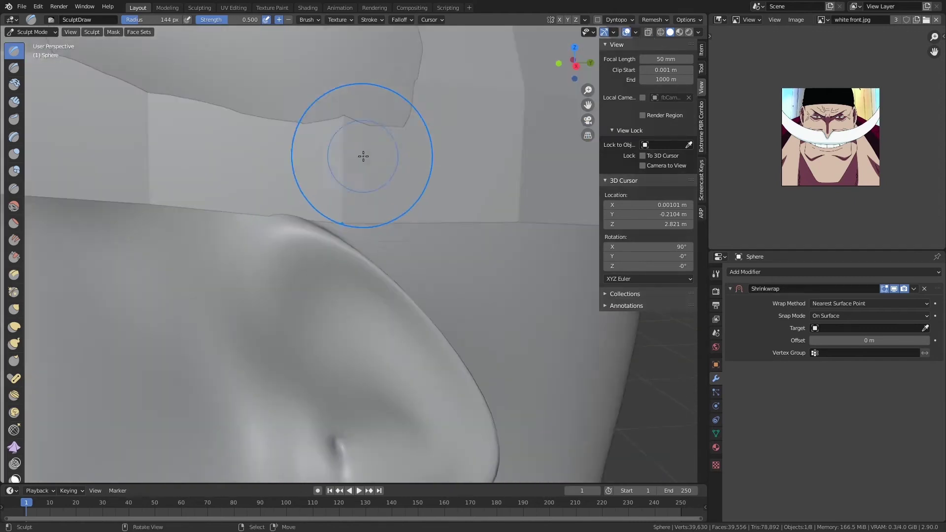
scroll(362, 153, down, 3)
scroll(217, 162, down, 5)
middle_drag(184, 179, 377, 189)
scroll(380, 189, up, 4)
scroll(380, 189, down, 6)
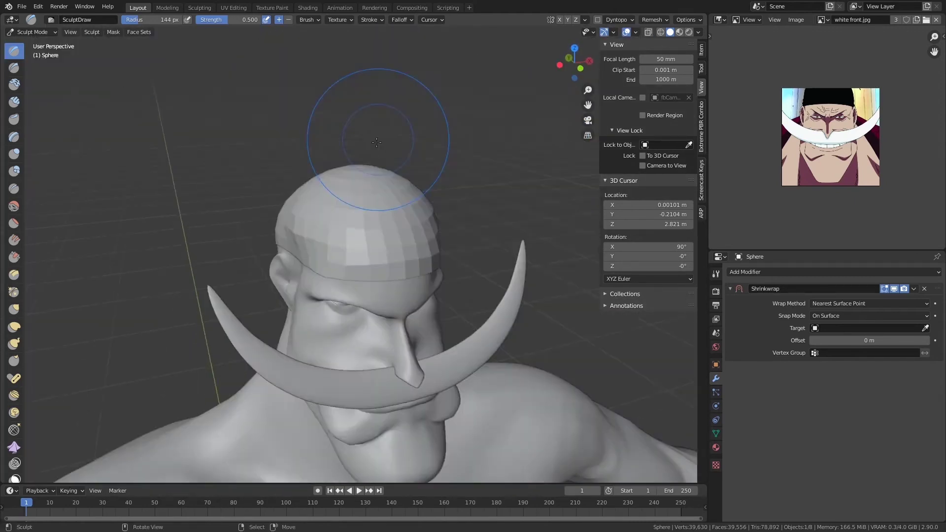
- Add a Subdivision Surface modifier to the cap
middle_drag(376, 126, 444, 138)
click(769, 272)
click(761, 435)
- Reshape the cap with the Grab brush to follow the front reference image
middle_drag(325, 221, 369, 222)
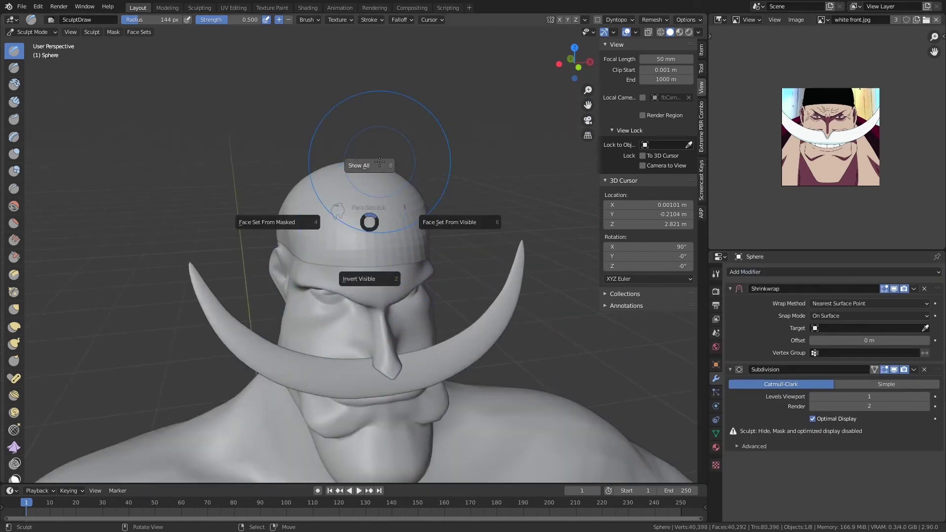
click(380, 162)
middle_drag(378, 164, 352, 150)
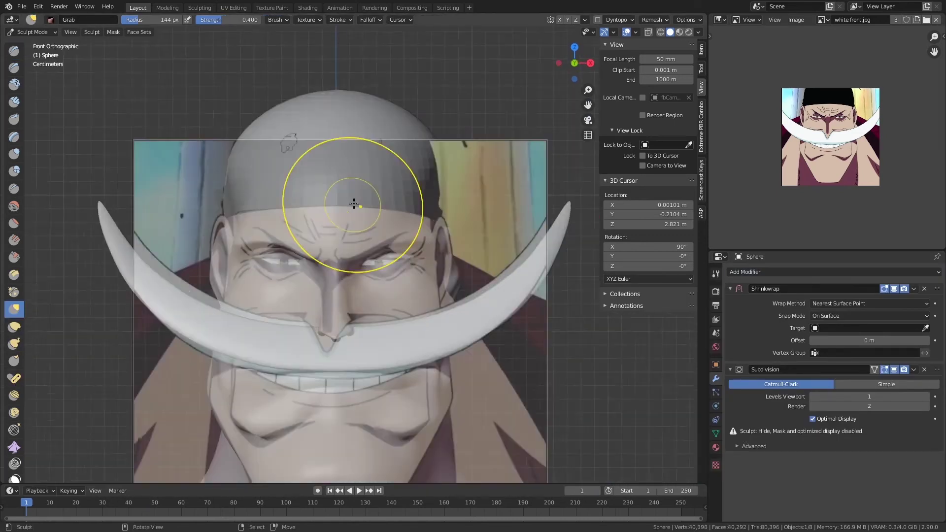
scroll(295, 222, up, 5)
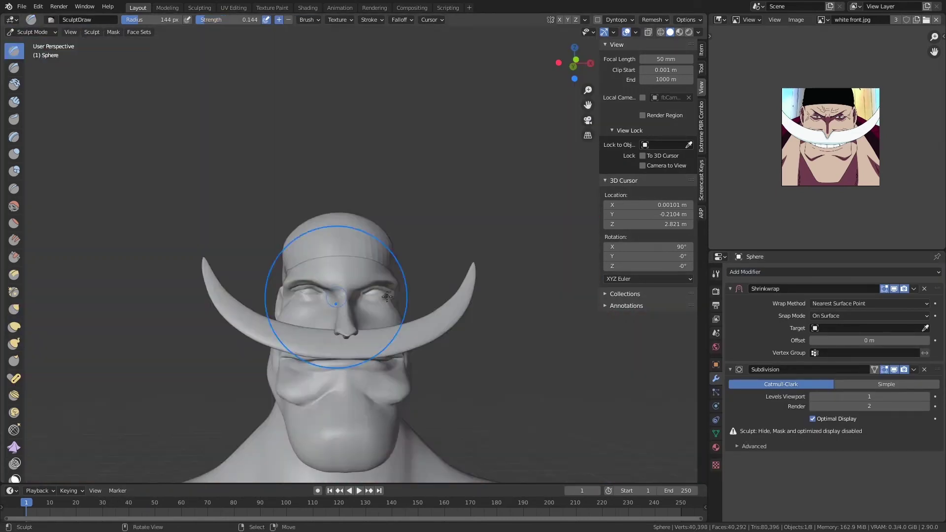
scroll(386, 296, up, 3)
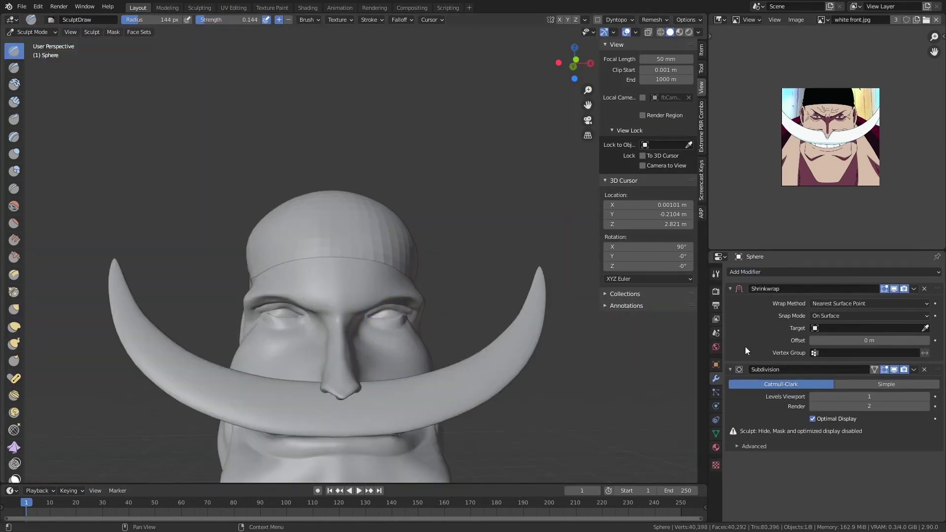
- Remove the Shrinkwrap modifier from the cap and add a Solidify modifier
click(730, 369)
click(924, 289)
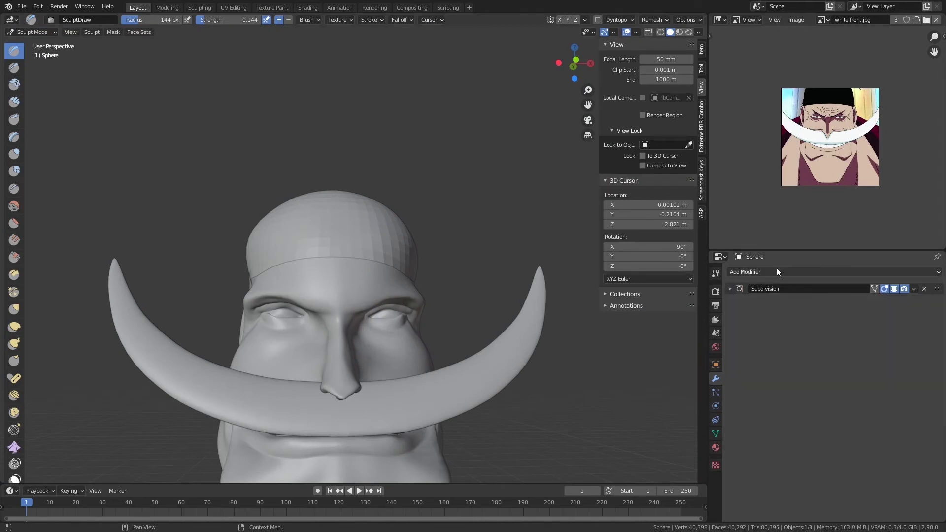
middle_drag(404, 247, 448, 237)
click(778, 272)
click(787, 424)
- Reorder the cap's modifiers so that Solidify comes after Subdivision
scroll(411, 205, up, 6)
middle_drag(444, 276, 433, 305)
click(728, 303)
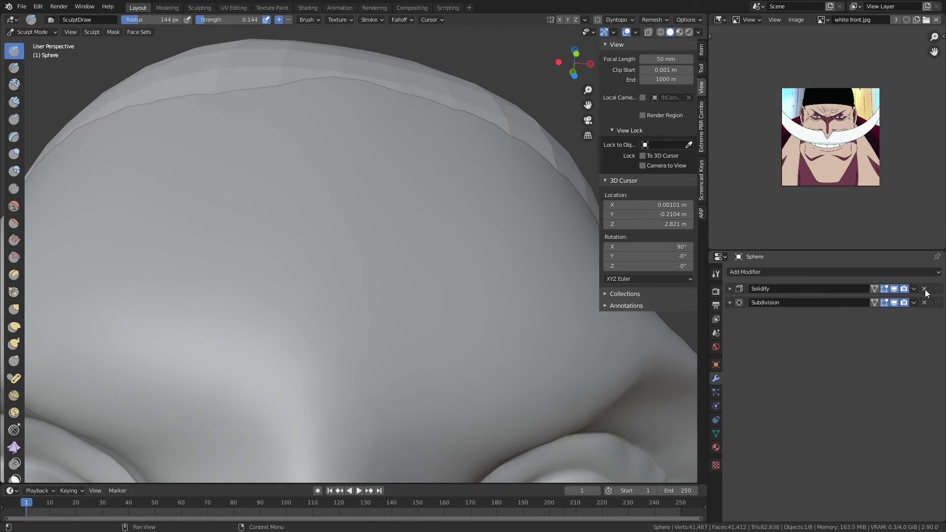
drag(938, 289, 938, 304)
scroll(493, 232, down, 4)
middle_drag(493, 232, 488, 260)
scroll(488, 260, up, 2)
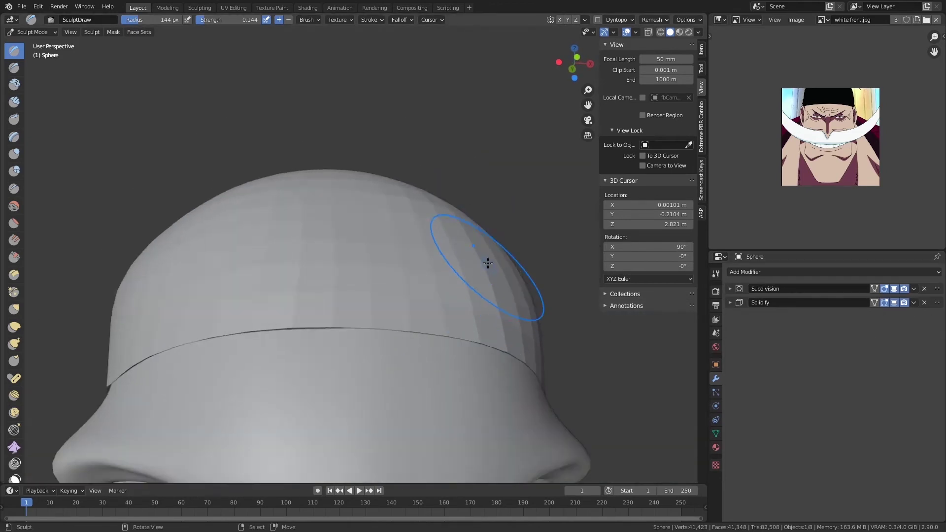
- Set the cap's Solidify thickness to -0.01 m so the shell thickens outwards
click(903, 302)
click(902, 303)
click(730, 302)
mouse_move(871, 329)
mouse_down()
mouse_move(892, 330)
mouse_move(867, 330)
mouse_move(882, 330)
mouse_up()
click(814, 330)
double_click(858, 331)
text(-0.005)
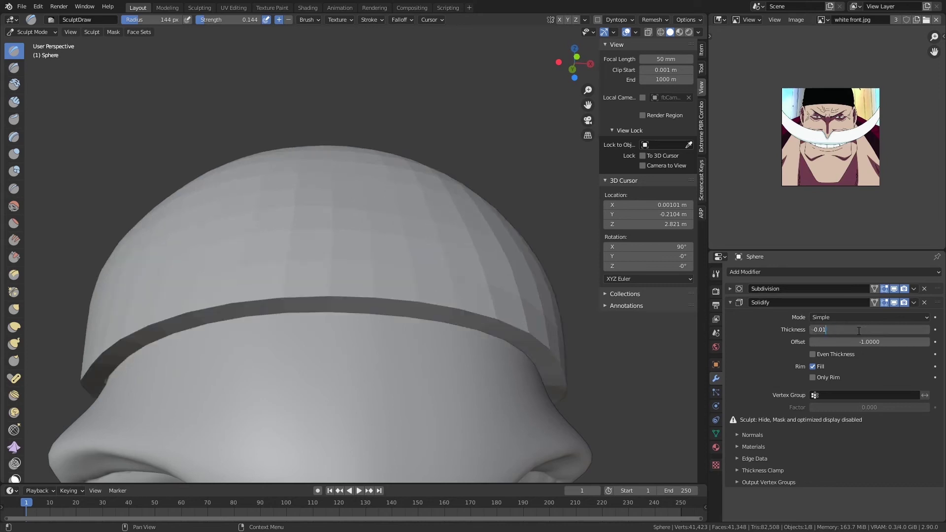
key(Return)
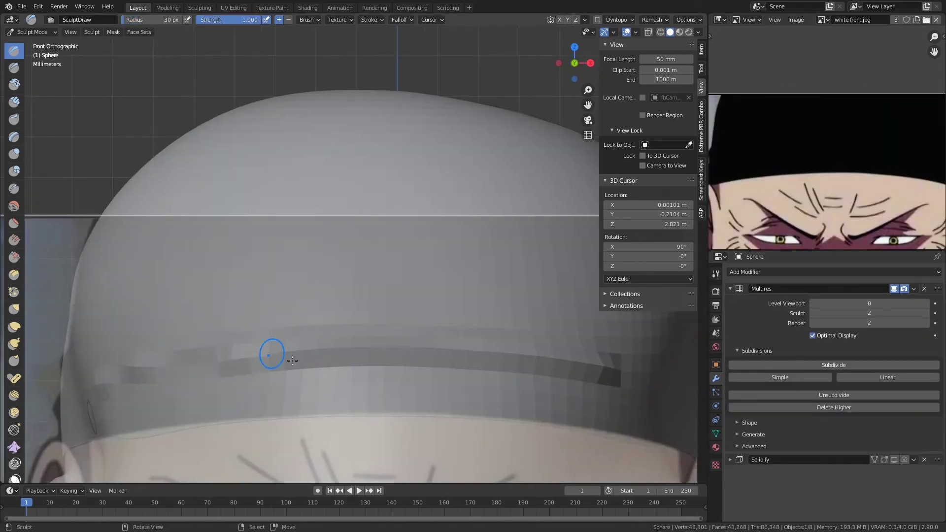
- Sculpt horizontal cloth folds across the front and sides of the cap with the Draw brush at radius 30 px and strength 1.000
shift+middle_drag(472, 361, 292, 360)
drag(498, 358, 429, 370)
scroll(429, 370, down, 2)
shift+middle_drag(162, 274, 255, 312)
scroll(148, 330, up, 1)
scroll(396, 349, up, 3)
mouse_move(111, 340)
middle_down()
mouse_move(396, 349)
mouse_move(519, 321)
middle_up()
scroll(396, 349, down, 3)
drag(519, 321, 345, 329)
middle_drag(345, 329, 290, 315)
drag(291, 315, 576, 328)
mouse_move(576, 327)
middle_down()
mouse_move(312, 273)
mouse_move(331, 282)
middle_up()
scroll(331, 282, down, 1)
drag(290, 274, 511, 300)
scroll(366, 273, down, 1)
- Define the cap's fold lines with the Crease brush at radius 30 px and strength 0.250
mouse_move(366, 273)
middle_down()
mouse_move(374, 276)
mouse_move(298, 245)
middle_up()
click(14, 188)
scroll(378, 291, up, 2)
scroll(298, 244, up, 2)
scroll(298, 245, down, 1)
scroll(389, 352, down, 3)
middle_drag(389, 352, 433, 306)
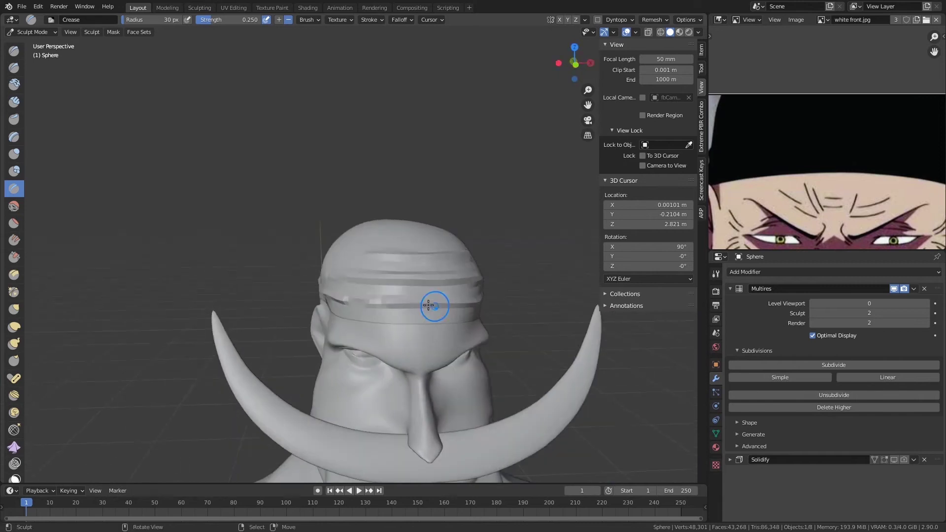
- Soften the folds on the cap's front and sides with the Smooth brush at radius 107 px and strength 0.122
key(shift+s)
scroll(397, 274, up, 2)
drag(440, 260, 375, 271)
scroll(386, 305, down, 2)
middle_drag(387, 306, 386, 264)
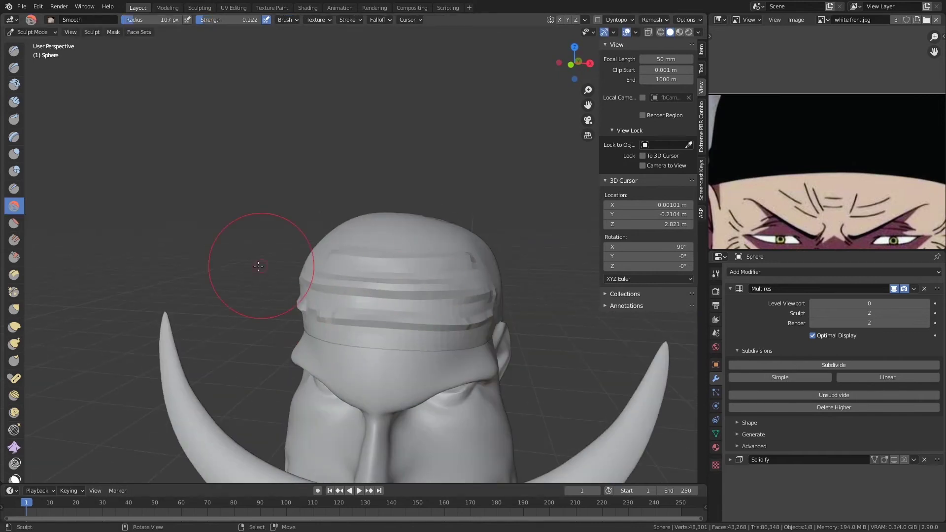
mouse_move(262, 259)
middle_down()
mouse_move(387, 262)
mouse_move(295, 271)
middle_up()
scroll(364, 292, up, 3)
mouse_move(365, 292)
middle_down()
mouse_move(219, 289)
mouse_move(368, 328)
middle_up()
scroll(367, 328, down, 2)
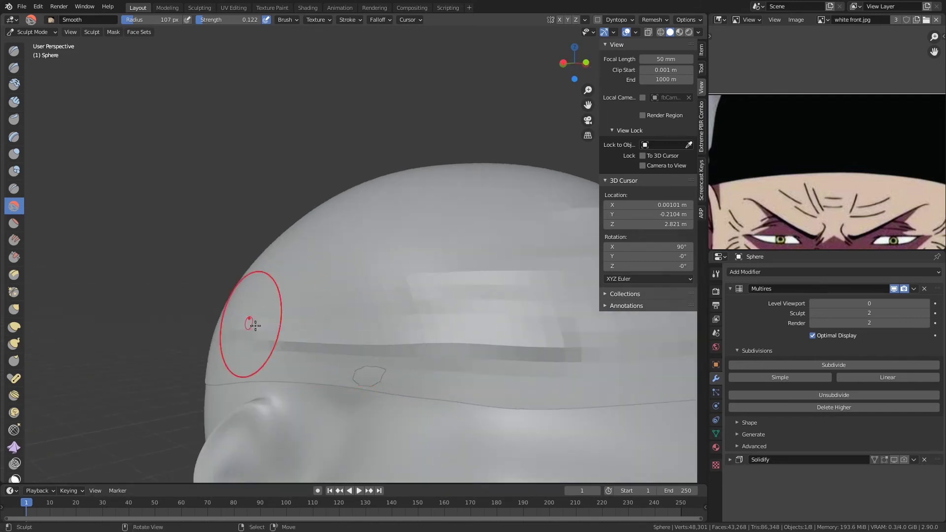
middle_drag(249, 332, 359, 363)
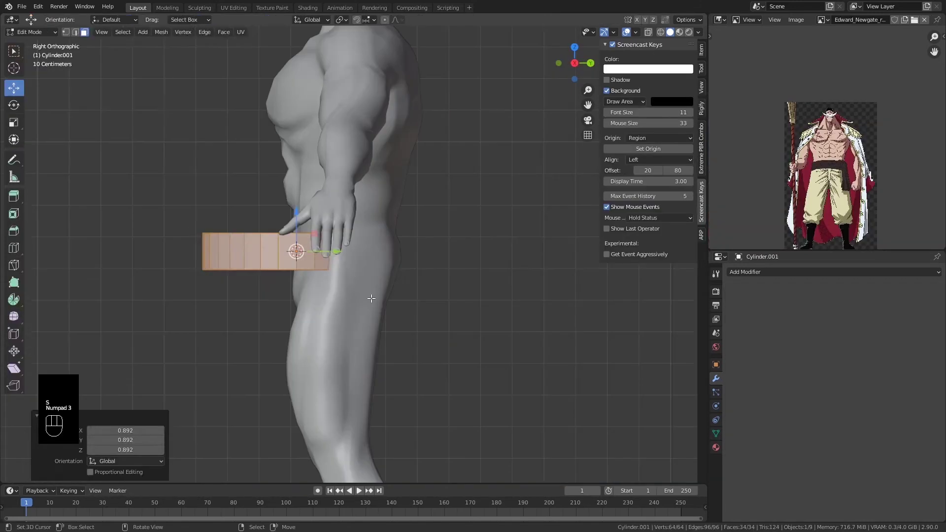
- Move the belt cylinder back along Y onto the body's waist and delete its upper and lower end faces
drag(336, 252, 375, 255)
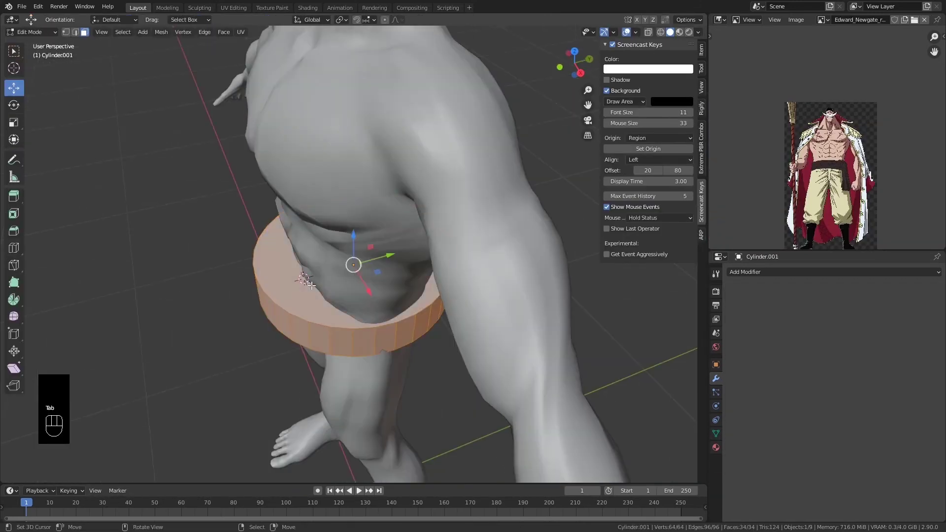
key(ctrl+z)
key(x)
click(299, 283)
middle_drag(302, 283, 316, 183)
right_click(320, 212)
key(x)
click(318, 229)
- Return to Object Mode and scale the open waist ring to 0.547 along Y
middle_drag(344, 221, 480, 209)
key(Tab)
key(s)
click(422, 227)
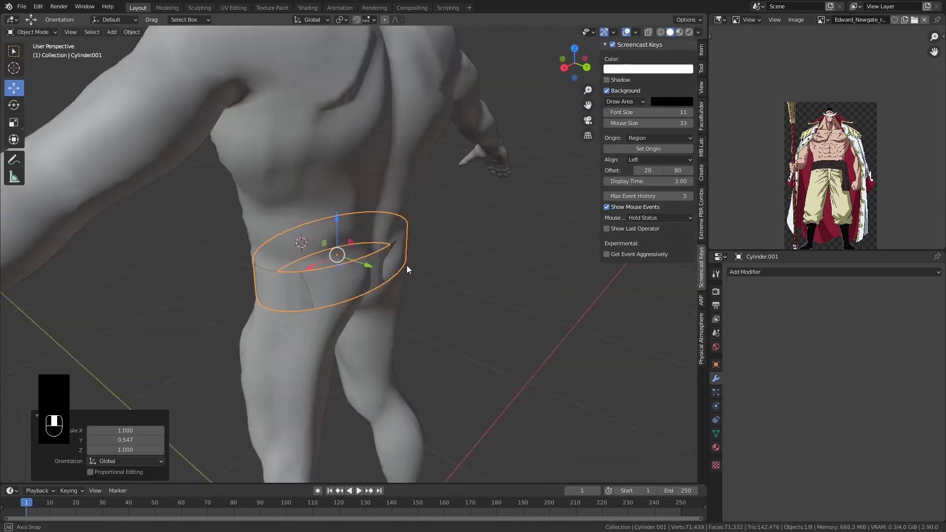
- Scale the waist ring along X to the hips' width and add a Subdivision Surface modifier
middle_drag(407, 268, 635, 288)
click(454, 291)
key(s)
key(x)
click(424, 270)
click(765, 273)
click(757, 435)
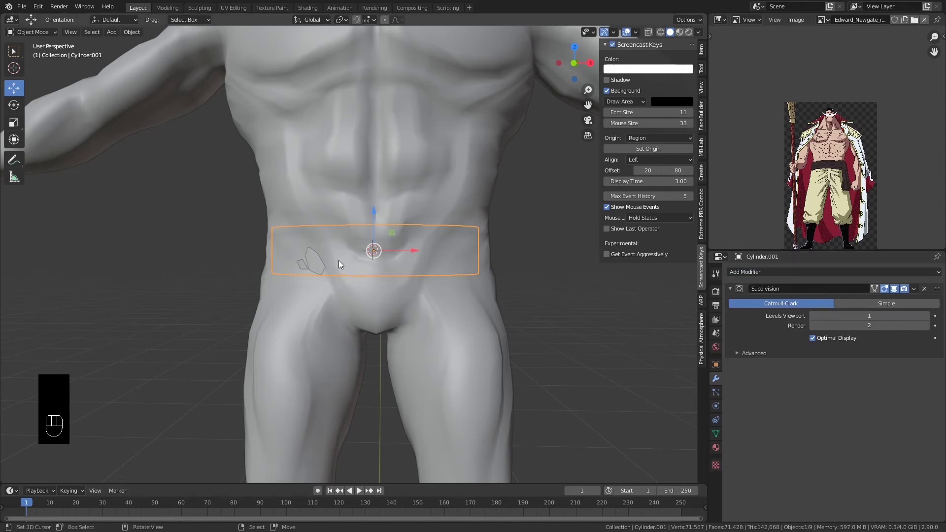
- Enter Sculpt Mode on the waist ring in front view and choose the Draw brush
key(KP_1)
key(ctrl+Tab)
click(332, 311)
key(x)
scroll(374, 266, up, 1)
drag(320, 261, 380, 257)
middle_drag(443, 251, 391, 258)
mouse_move(291, 182)
middle_down()
mouse_move(344, 205)
mouse_move(346, 236)
middle_up()
key(ctrl+z)
key(ctrl+z)
- Lower the Draw brush strength to 0.341 and build the waist ring outwards around the hips to cover the body
drag(261, 20, 217, 19)
middle_drag(433, 191, 428, 162)
scroll(384, 247, up, 3)
drag(293, 266, 419, 252)
middle_drag(473, 247, 374, 246)
drag(340, 241, 389, 239)
mouse_move(345, 236)
middle_down()
mouse_move(414, 231)
mouse_move(315, 237)
middle_up()
drag(296, 242, 336, 245)
middle_drag(337, 245, 288, 266)
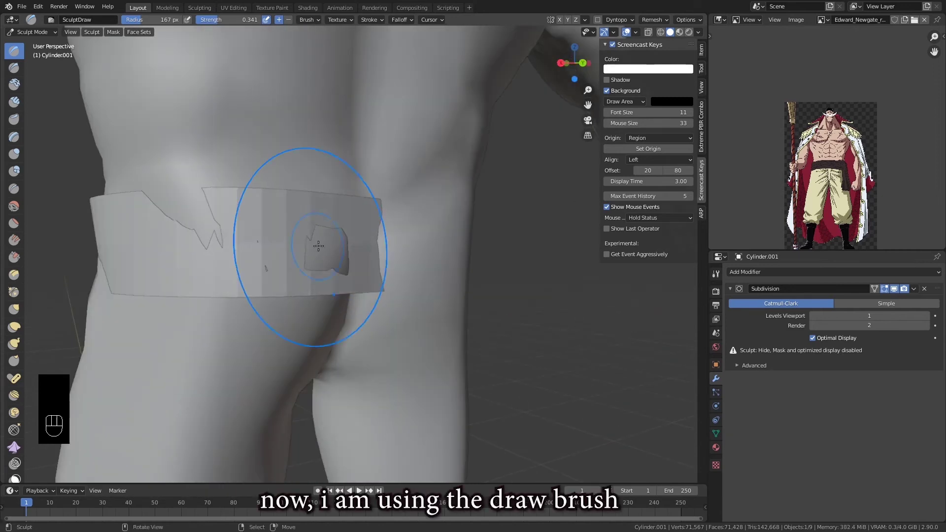
- Replace the sash's Subdivision modifier with a Multiresolution modifier subdivided to level 2
middle_drag(112, 197, 318, 225)
click(926, 316)
scroll(364, 226, up, 1)
drag(370, 229, 328, 218)
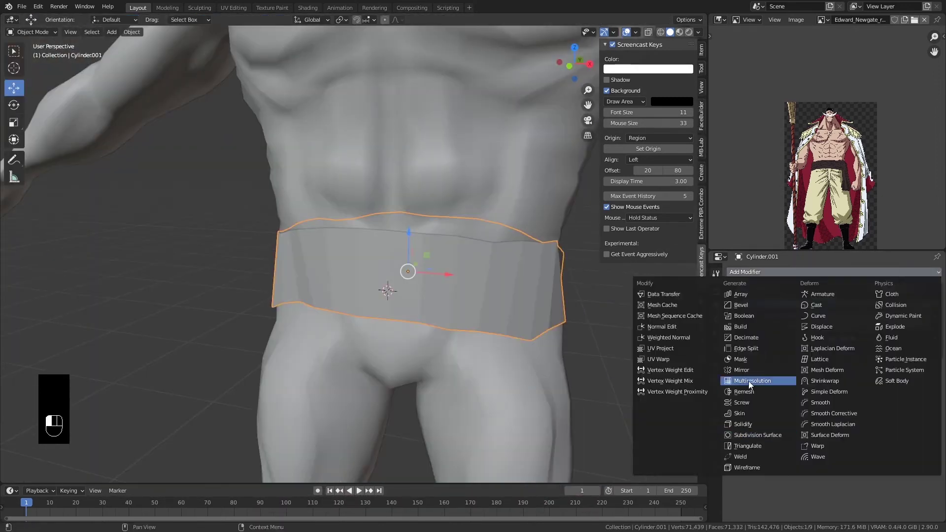
click(697, 380)
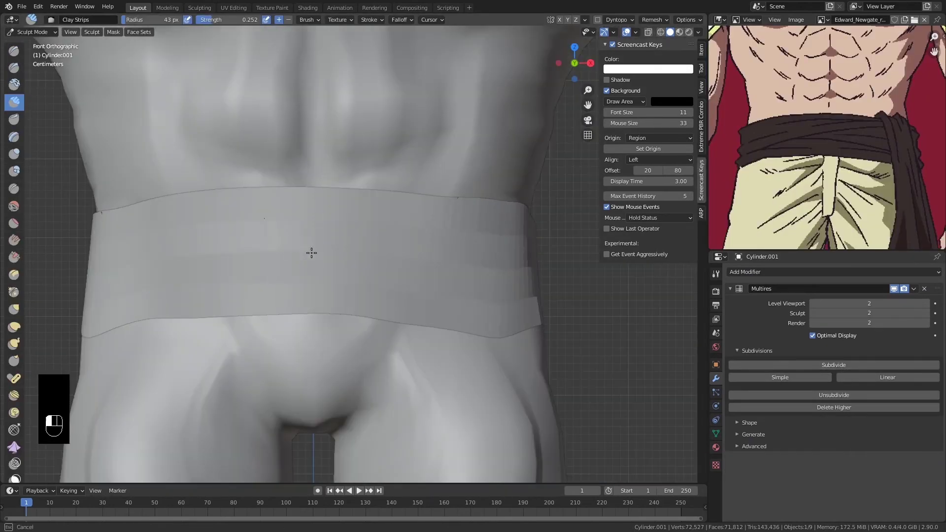
- Carve horizontal fold lines across the sash with the Crease brush and raise its Multires sculpt level to 3
scroll(182, 263, up, 1)
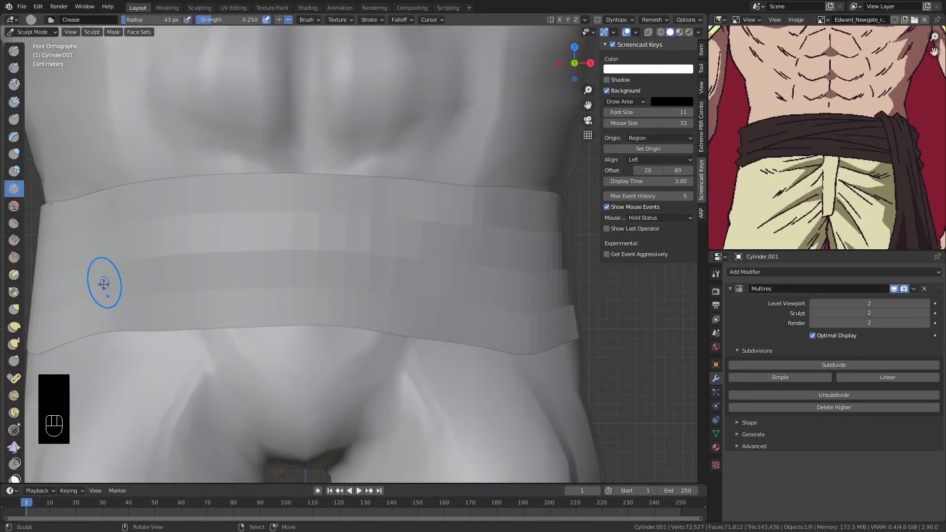
scroll(118, 255, up, 1)
drag(295, 268, 297, 268)
drag(533, 243, 548, 242)
shift+middle_drag(549, 229, 500, 242)
drag(495, 230, 549, 212)
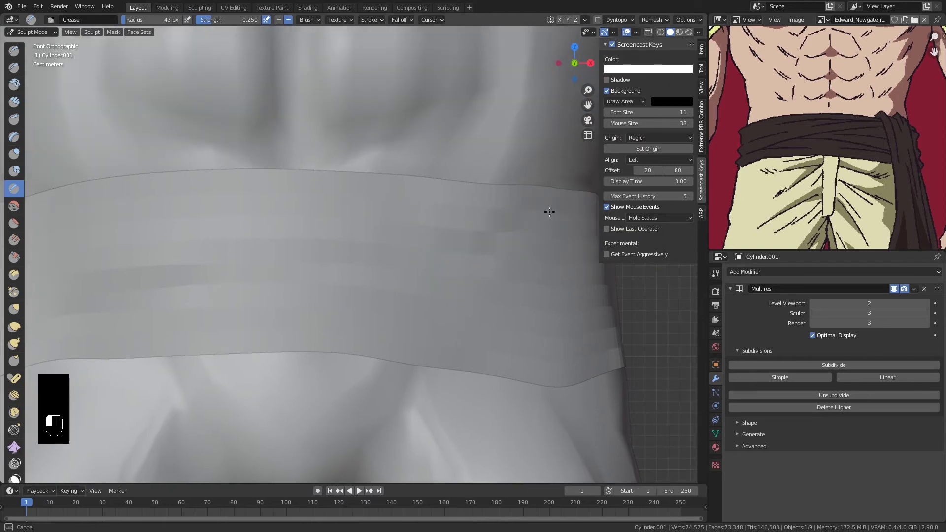
drag(40, 324, 33, 327)
shift+middle_drag(41, 315, 119, 325)
- Raise cloth ridges along the middle folds of the sash with the Draw brush at radius 43 px and strength 0.341
ctrl+middle_drag(219, 251, 508, 251)
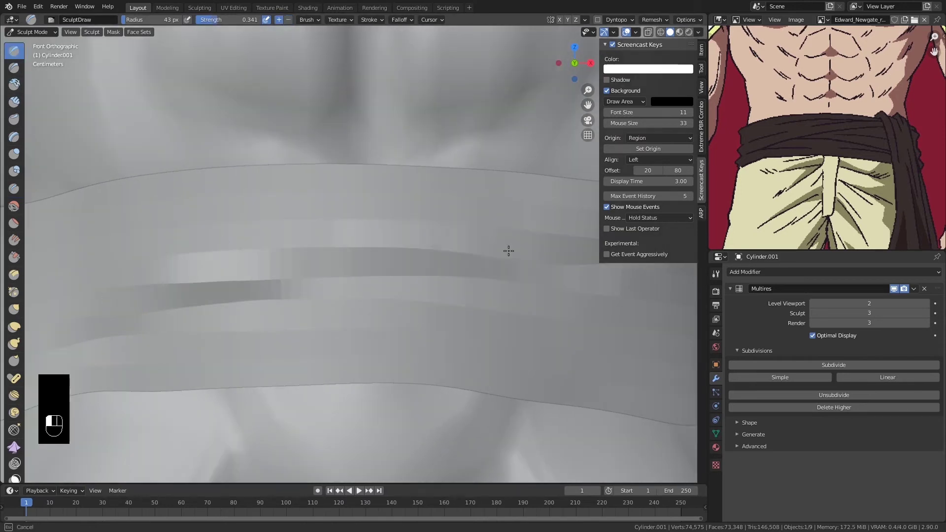
drag(324, 253, 418, 256)
shift+middle_drag(428, 263, 276, 289)
drag(520, 235, 522, 236)
drag(417, 274, 128, 316)
shift+middle_drag(128, 317, 340, 310)
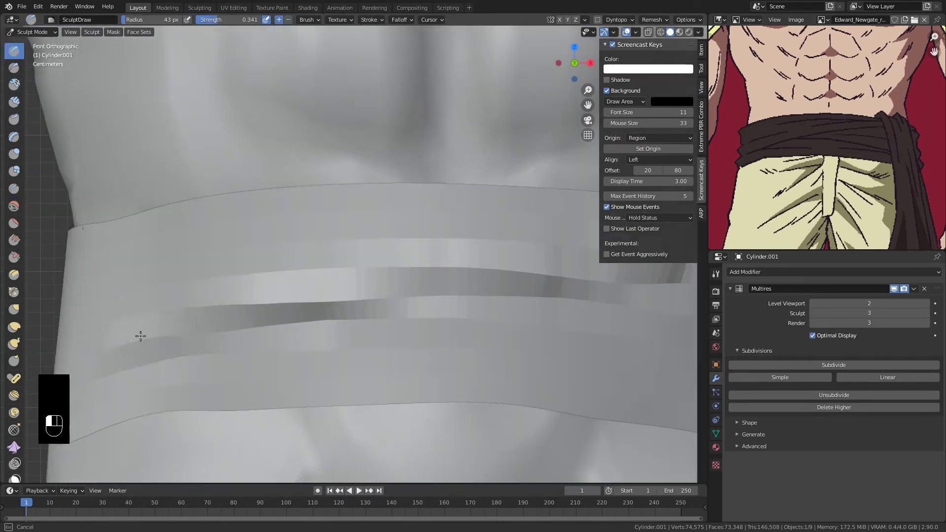
drag(139, 335, 126, 344)
- Extend the raised folds to both side edges of the sash with further Draw brush strokes
mouse_move(443, 320)
ctrl+middle_down()
mouse_move(323, 321)
mouse_move(332, 372)
mouse_move(374, 372)
ctrl+middle_up()
shift+middle_drag(217, 367, 384, 362)
mouse_move(384, 357)
mouse_down()
mouse_move(263, 363)
mouse_move(217, 375)
mouse_up()
shift+middle_drag(557, 301, 423, 323)
drag(562, 322, 558, 322)
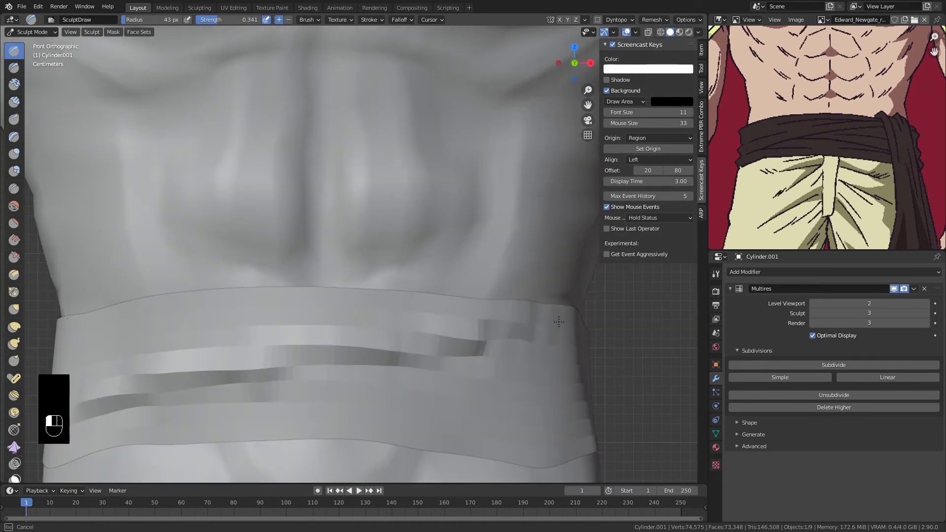
drag(80, 403, 75, 410)
mouse_move(315, 355)
ctrl+middle_down()
mouse_move(338, 382)
mouse_move(473, 367)
ctrl+middle_up()
drag(401, 366, 384, 372)
- Carve crease lines beneath the raised folds along the sash's side and front with the Crease brush at strength 0.250
mouse_move(395, 404)
middle_down()
mouse_move(340, 394)
mouse_move(291, 345)
middle_up()
key(shift+c)
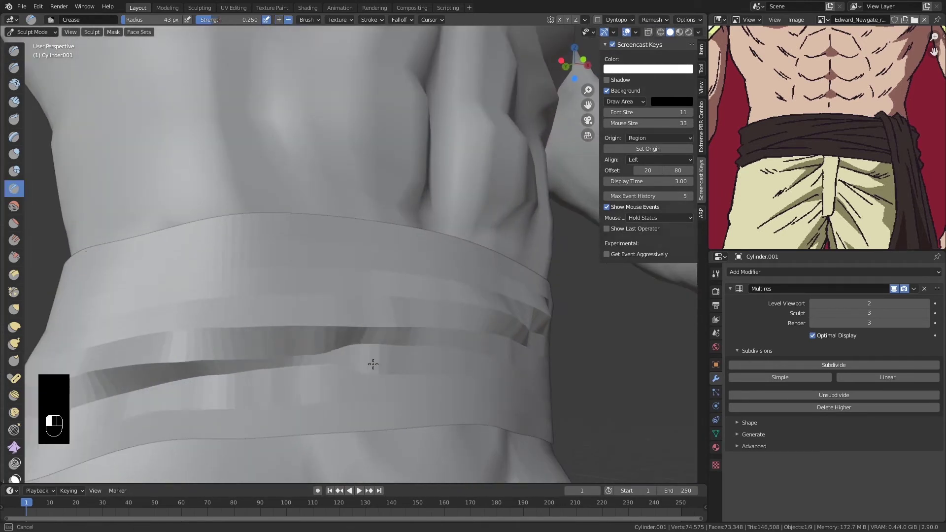
drag(373, 364, 382, 364)
middle_drag(355, 365, 327, 360)
drag(276, 359, 362, 353)
mouse_move(358, 358)
middle_down()
mouse_move(332, 359)
mouse_move(335, 327)
middle_up()
drag(386, 381, 472, 377)
middle_drag(387, 389, 367, 393)
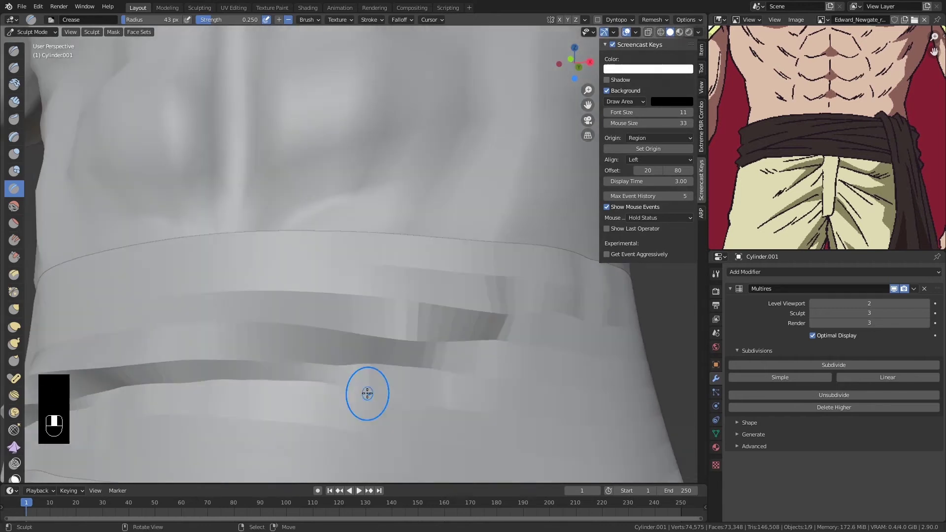
- Subdivide the sash's Multires to level 4 and deepen the fold lines with further Crease strokes
middle_drag(305, 360, 207, 363)
mouse_move(401, 315)
ctrl+middle_down()
mouse_move(406, 358)
mouse_move(409, 340)
ctrl+middle_up()
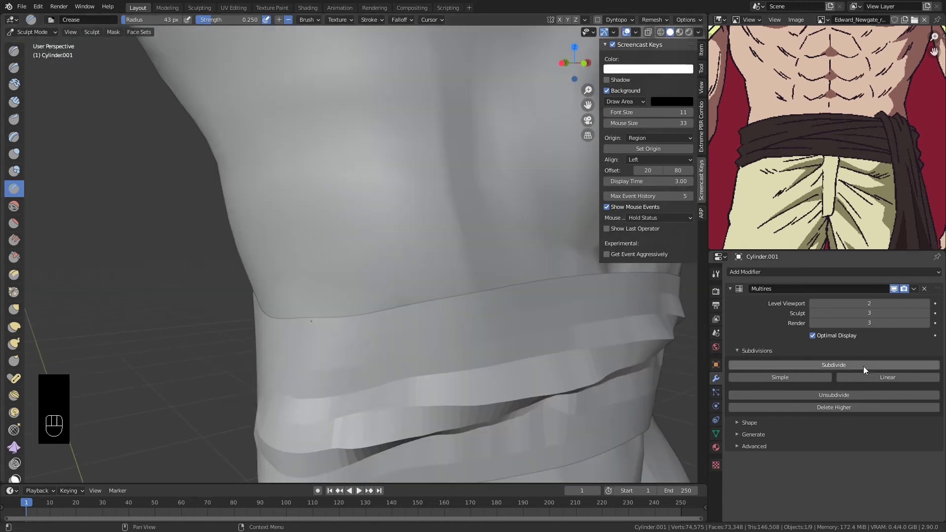
click(864, 368)
shift+middle_drag(394, 414, 392, 340)
ctrl+middle_drag(392, 375, 394, 330)
drag(384, 376, 280, 397)
mouse_move(416, 325)
ctrl+middle_down()
mouse_move(419, 362)
mouse_move(269, 384)
ctrl+middle_up()
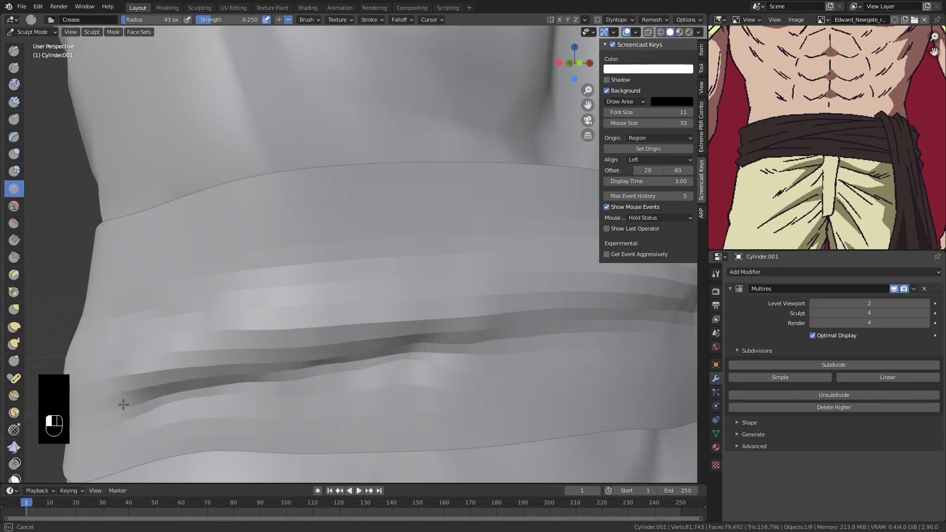
mouse_move(123, 404)
middle_down()
mouse_move(549, 369)
mouse_move(521, 359)
mouse_move(411, 401)
middle_up()
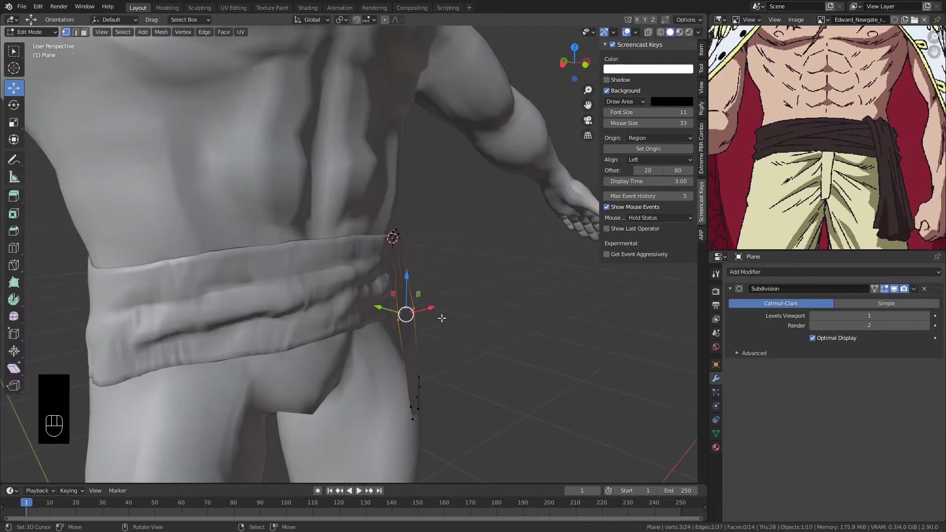
click(387, 328)
scroll(382, 302, down, 6)
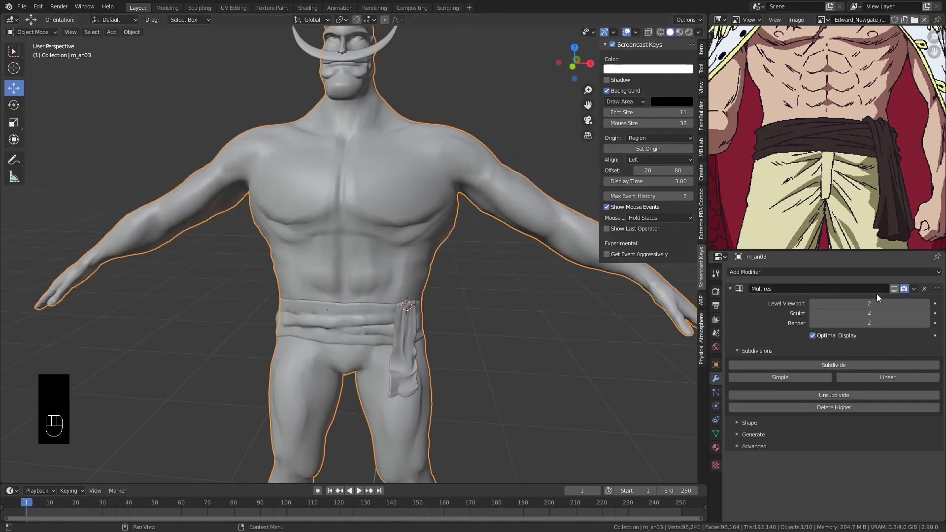
scroll(429, 317, down, 3)
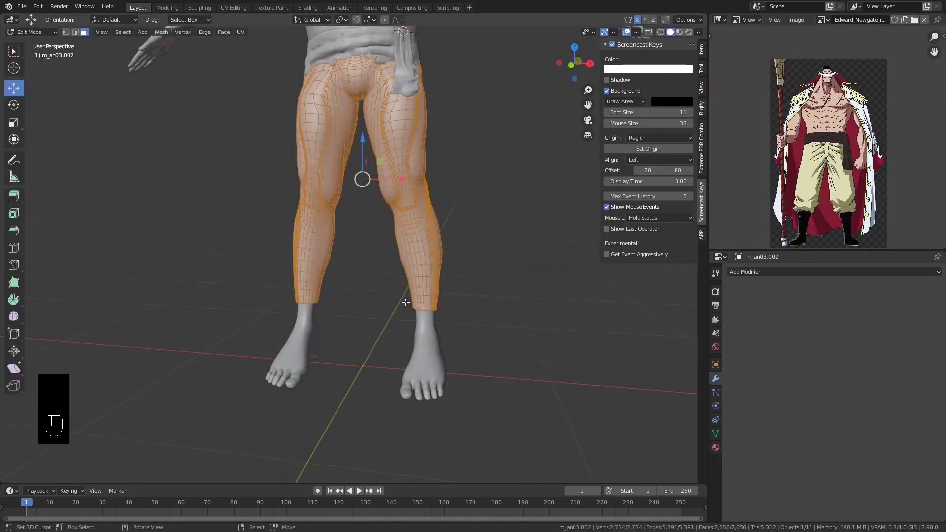
- Widen the trouser hem above the ankle by scaling up its face loop with proportional editing turned on
alt+shift+click(417, 306)
key(o)
key(s)
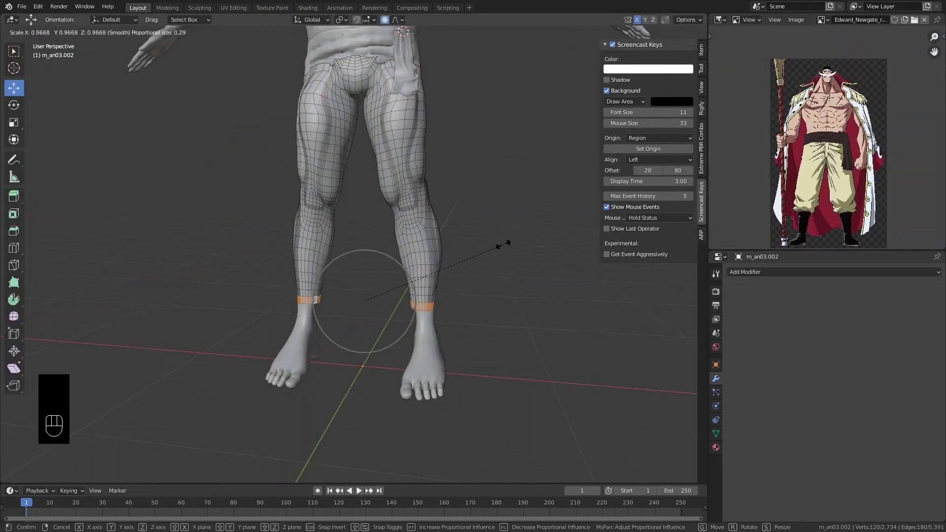
right_click(503, 245)
alt+click(428, 306)
key(s)
scroll(537, 187, down, 2)
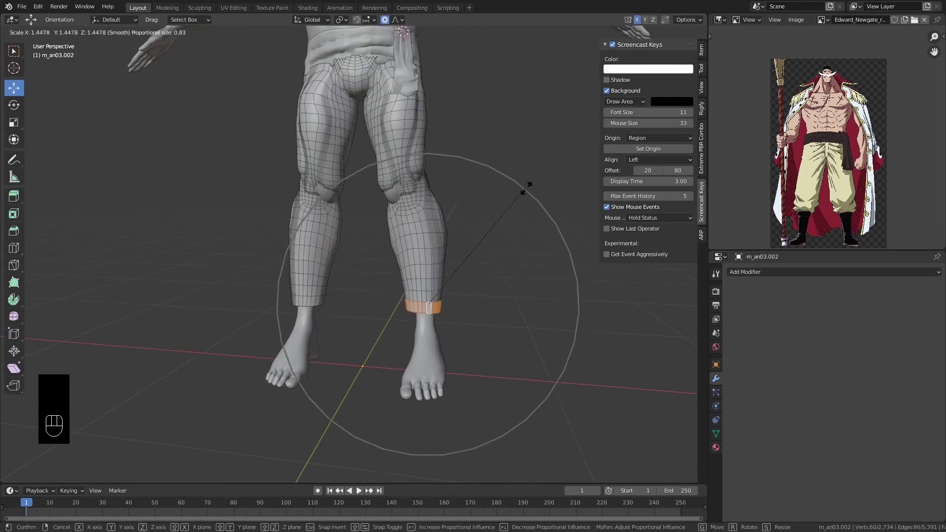
click(527, 176)
- Scale up the face loop around the upper thigh of the trousers with proportional editing
alt+click(418, 131)
key(s)
click(435, 125)
scroll(436, 133, up, 3)
shift+middle_drag(438, 148, 422, 256)
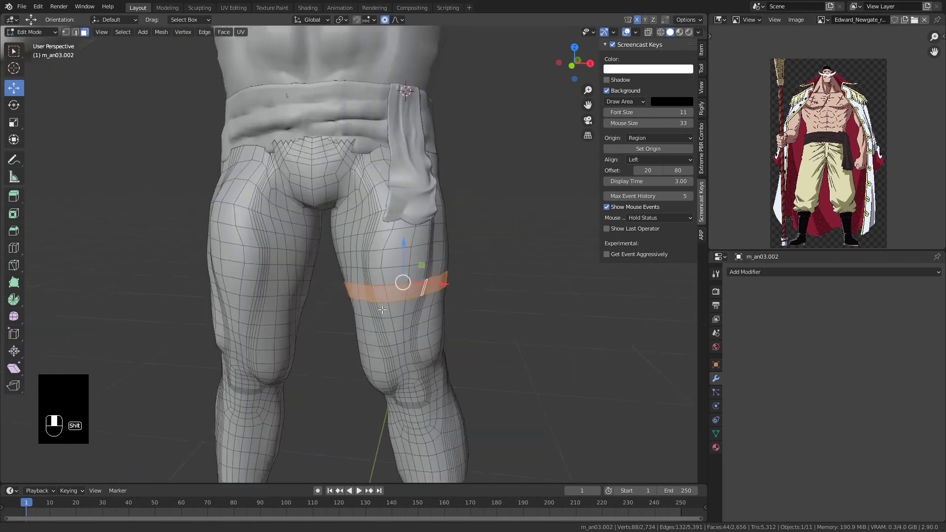
- Hide the waist sash and its hanging end to expose the top of the trousers in front view
scroll(394, 197, up, 2)
alt+click(362, 146)
alt+right_click(345, 142)
key(KP_1)
scroll(325, 163, down, 2)
key(Tab)
key(ctrl+Tab)
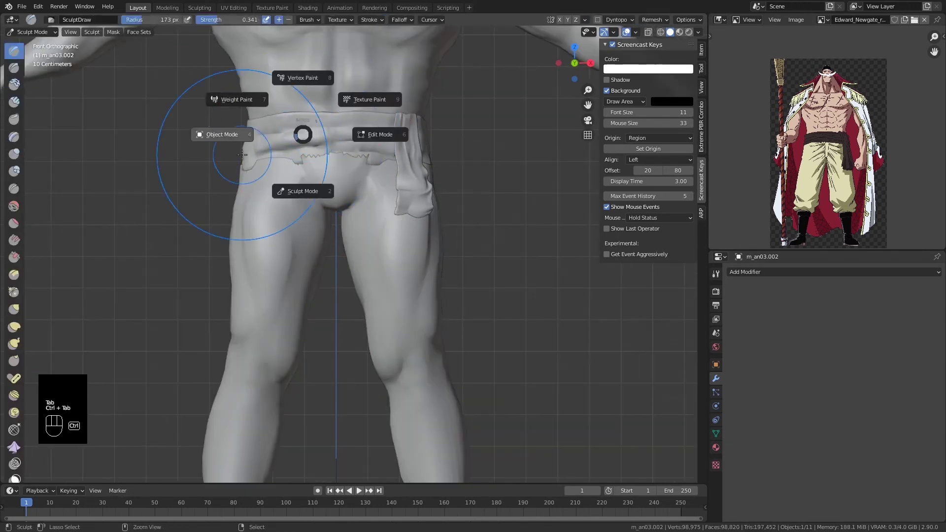
right_click(305, 136)
key(h)
right_click(401, 162)
key(h)
right_click(319, 180)
- Select all waist and hip faces of the trousers, front and back, and scale them outward with proportional editing
key(Tab)
scroll(320, 180, up, 1)
shift+middle_drag(321, 179, 323, 214)
alt+right_click(395, 194)
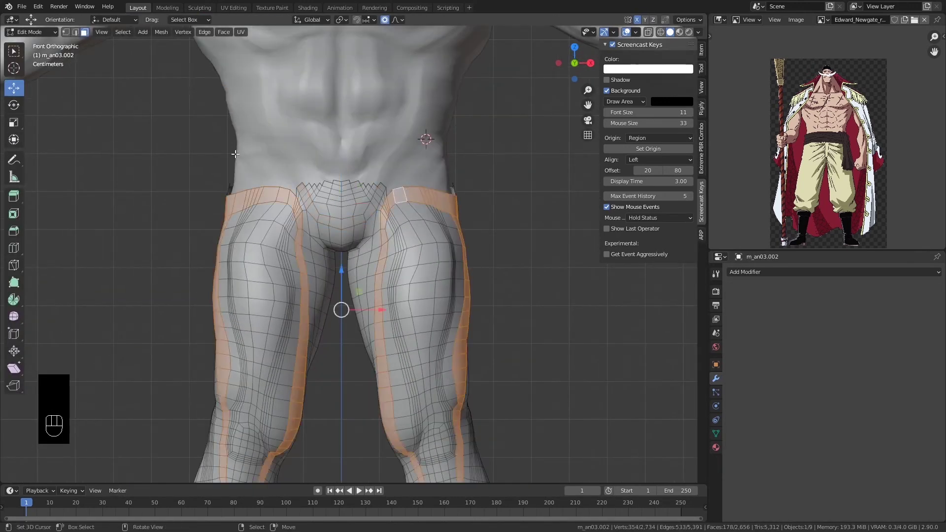
key(z)
drag(163, 112, 494, 236)
key(z)
key(s)
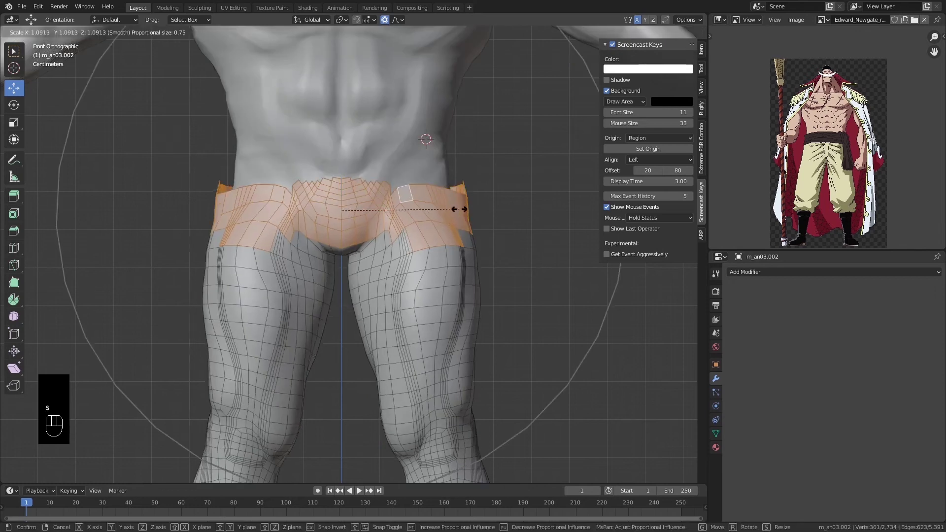
scroll(450, 209, up, 4)
click(438, 208)
scroll(438, 209, up, 1)
- Scale the mid-thigh face loop and move the crotch faces down about 0.038 m with proportional editing
middle_drag(438, 210, 430, 69)
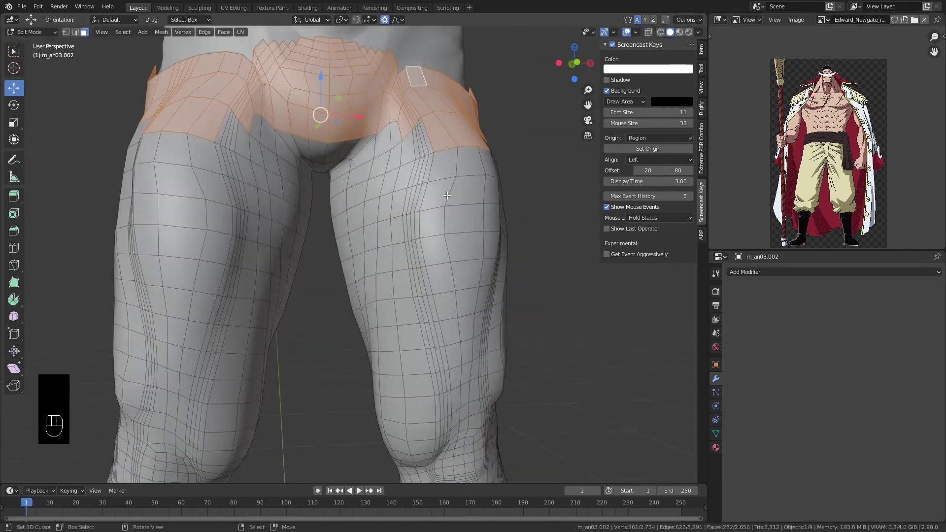
scroll(428, 257, up, 2)
alt+right_click(429, 258)
key(s)
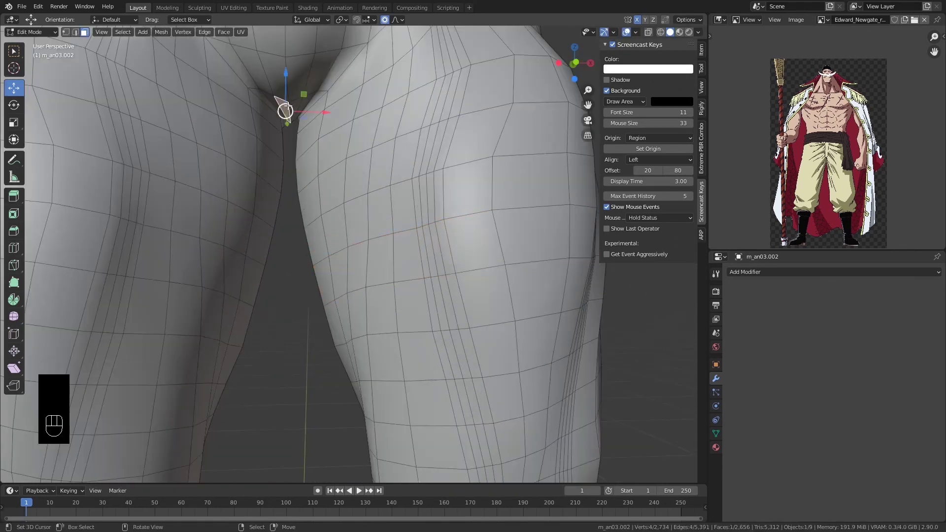
drag(285, 106, 308, 67)
scroll(296, 114, down, 3)
scroll(323, 141, up, 3)
scroll(419, 169, down, 5)
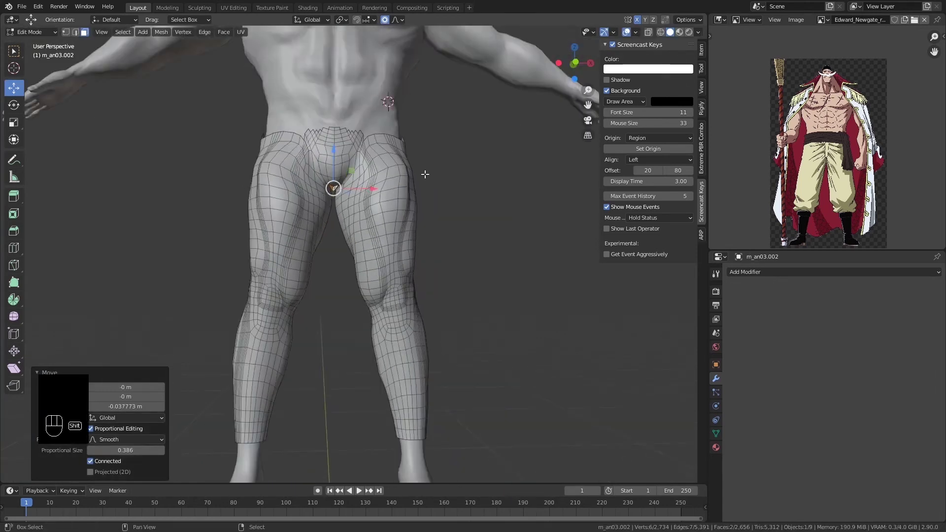
- Scale up the face loop around the lower thigh just above the knee
shift+middle_drag(424, 172, 426, 59)
scroll(424, 98, up, 1)
alt+right_click(420, 142)
key(s)
scroll(468, 144, up, 1)
click(474, 143)
- Scale up the mid-calf face loop and the hem loop to give the lower trouser legs more volume
alt+right_click(442, 269)
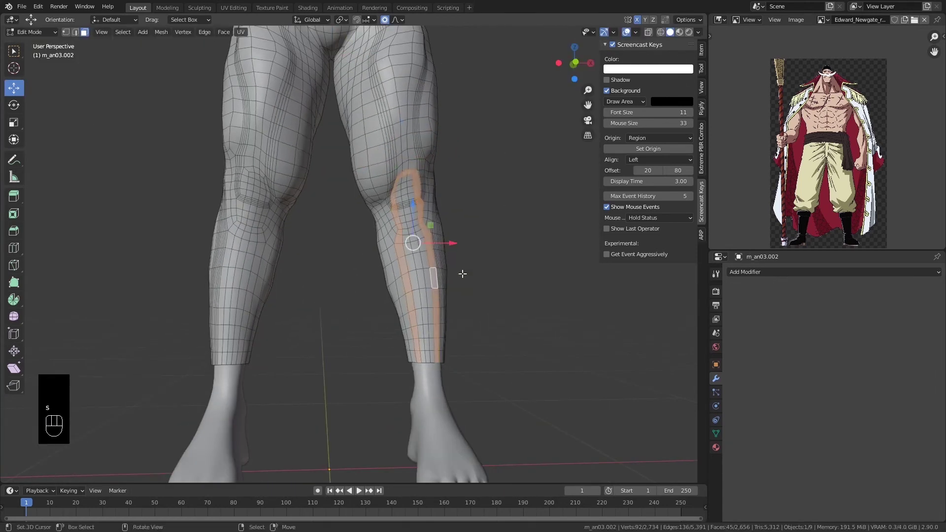
alt+right_click(442, 276)
key(s)
click(461, 277)
alt+right_click(442, 355)
key(s)
click(469, 344)
- Scale up the upper-calf face loop and the loop just below the knee with proportional editing
alt+right_click(438, 255)
key(s)
click(443, 249)
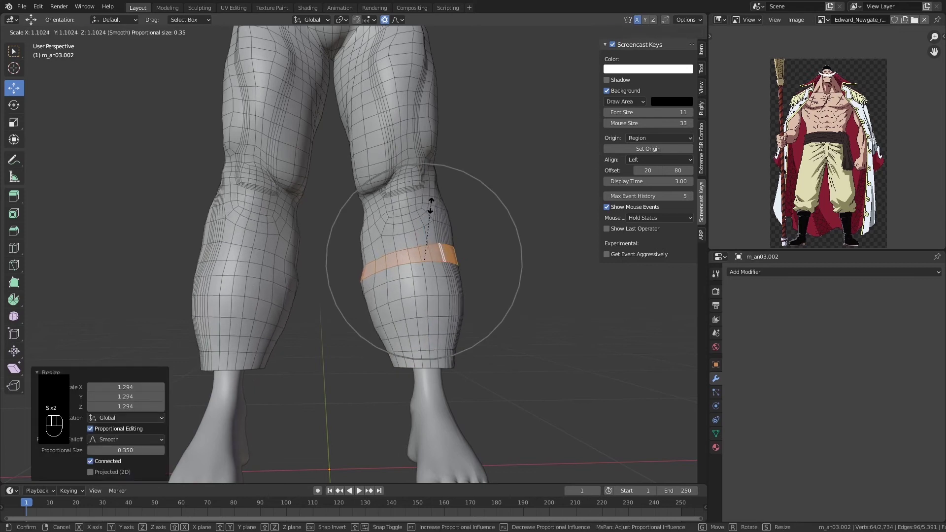
alt+right_click(433, 199)
key(s)
click(445, 196)
- Switch the trousers to Sculpt Mode, test a smoothing stroke near the knee and turn on X mirroring
scroll(439, 197, down, 3)
middle_drag(438, 197, 404, 209)
key(ctrl+Tab)
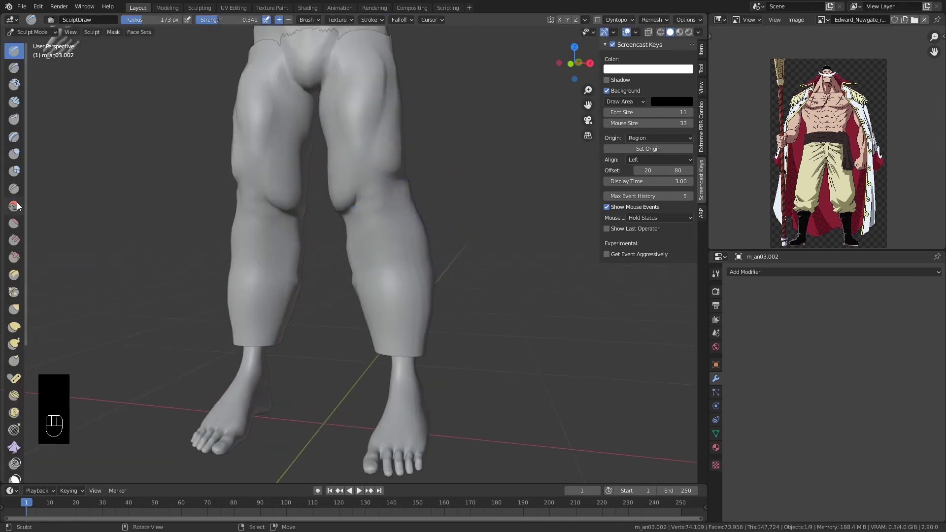
key(ctrl+z)
key(ctrl+z)
key(ctrl+z)
key(ctrl+z)
mouse_move(379, 233)
mouse_down()
mouse_move(383, 222)
mouse_move(355, 212)
mouse_up()
key(ctrl+shift+z)
click(559, 19)
- Smooth away the muscle and knee shapes on the trouser legs with mirrored strokes from several angles
scroll(359, 212, up, 3)
middle_drag(360, 212, 395, 212)
drag(433, 182, 446, 170)
scroll(446, 170, down, 2)
mouse_move(443, 172)
middle_down()
mouse_move(359, 292)
mouse_move(372, 365)
middle_up()
scroll(354, 254, up, 3)
mouse_move(344, 222)
middle_down()
mouse_move(424, 223)
mouse_move(419, 252)
middle_up()
mouse_move(404, 295)
shift+middle_down()
mouse_move(440, 334)
mouse_move(382, 106)
mouse_move(338, 380)
shift+middle_up()
- Reshape the thigh contours of the trousers in front view with the Grab brush at radius 173 px and strength 0.400
key(KP_1)
scroll(394, 276, down, 5)
key(g)
scroll(502, 254, up, 4)
mouse_move(506, 254)
shift+middle_down()
mouse_move(494, 266)
mouse_move(425, 226)
shift+middle_up()
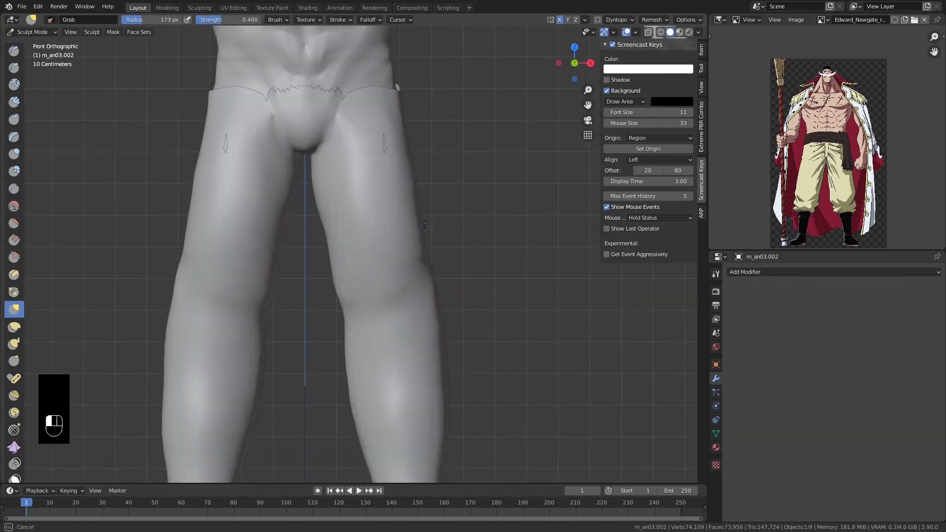
scroll(333, 223, up, 1)
drag(319, 238, 308, 240)
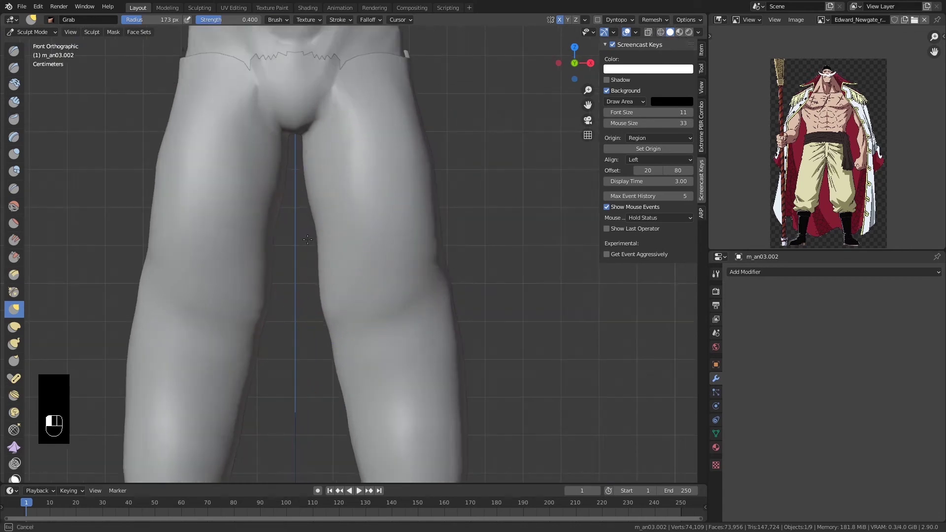
- Pull the trouser hems in around the ankles with the Grab brush from the front and side views
scroll(321, 272, down, 3)
shift+middle_drag(368, 271, 382, 241)
scroll(382, 241, up, 1)
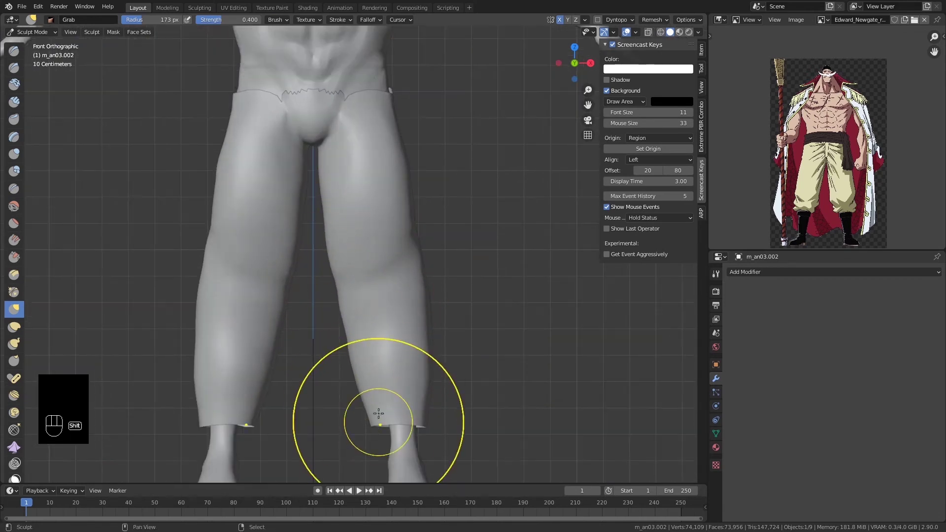
shift+middle_drag(377, 415, 373, 303)
scroll(418, 312, up, 2)
scroll(357, 318, up, 1)
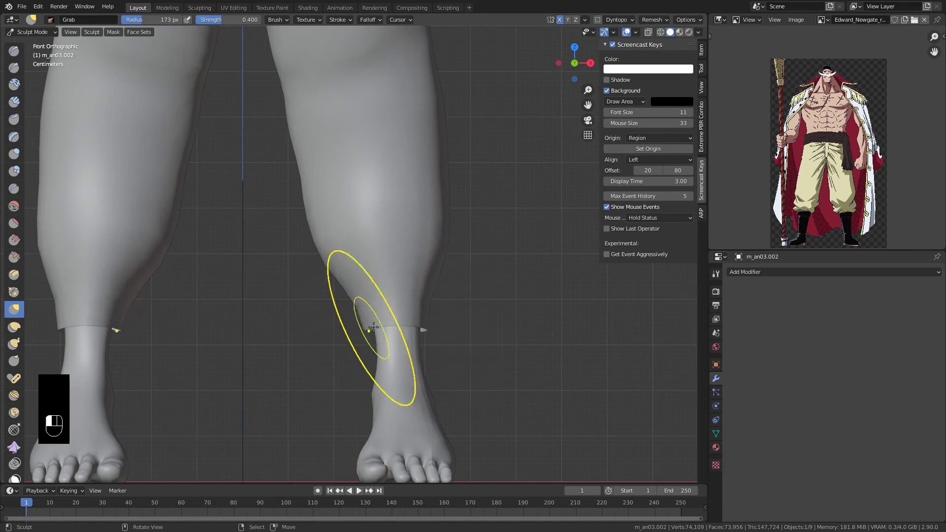
drag(424, 329, 412, 327)
key(KP_3)
scroll(220, 308, down, 1)
shift+middle_drag(221, 309, 411, 311)
scroll(404, 318, up, 2)
drag(386, 339, 383, 339)
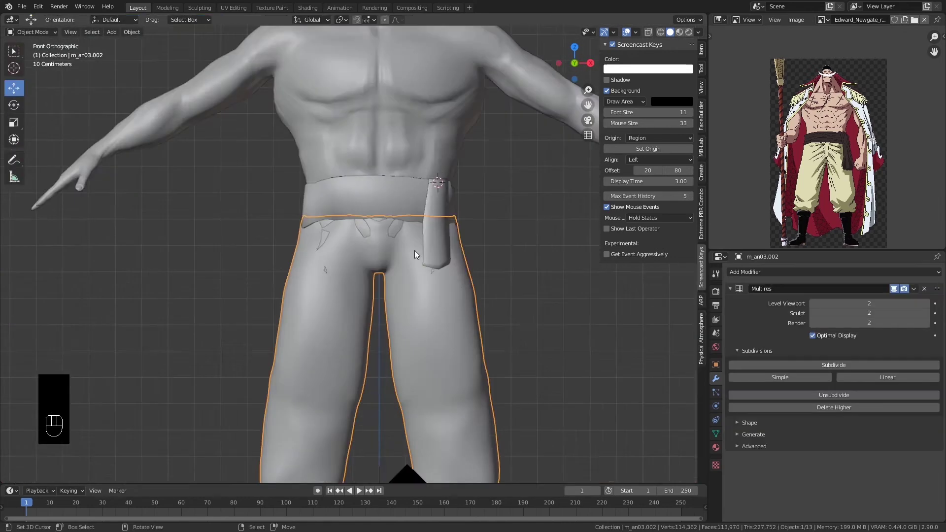
- Carve the outline of a front fly panel above the crotch with the Crease brush at radius 103 px and strength 0.146
scroll(415, 179, up, 3)
scroll(403, 95, up, 1)
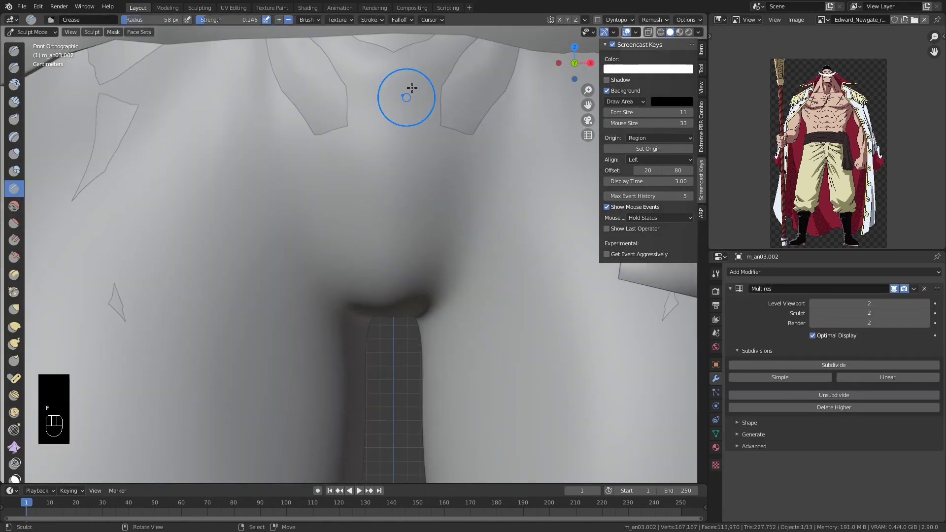
scroll(464, 136, down, 2)
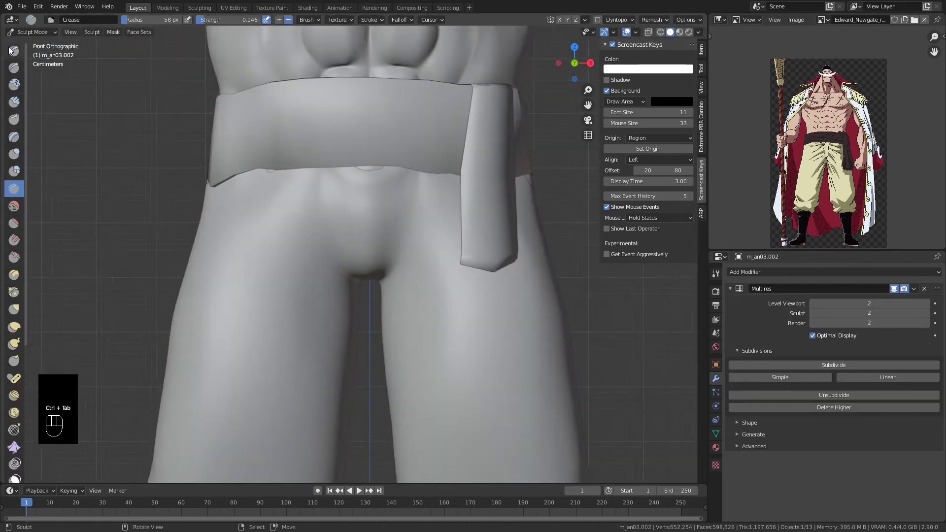
scroll(226, 131, up, 2)
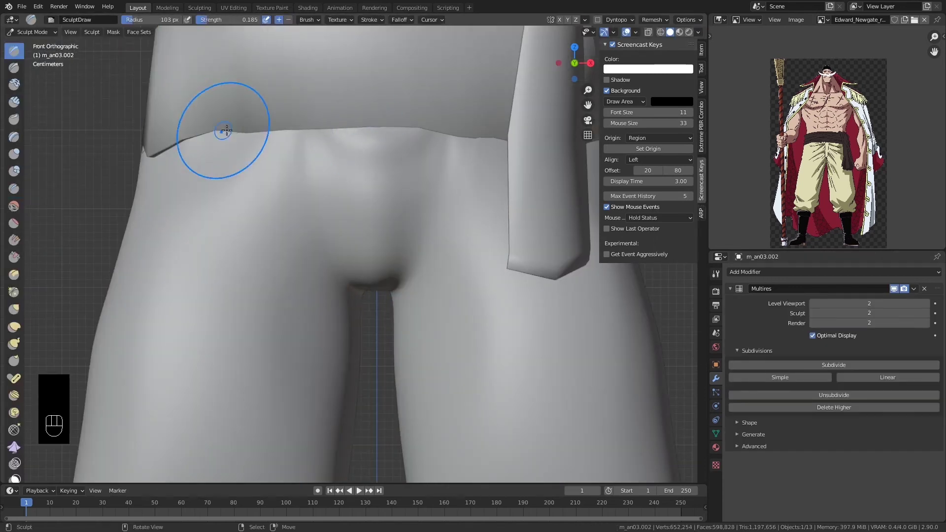
scroll(464, 121, up, 5)
scroll(441, 237, down, 4)
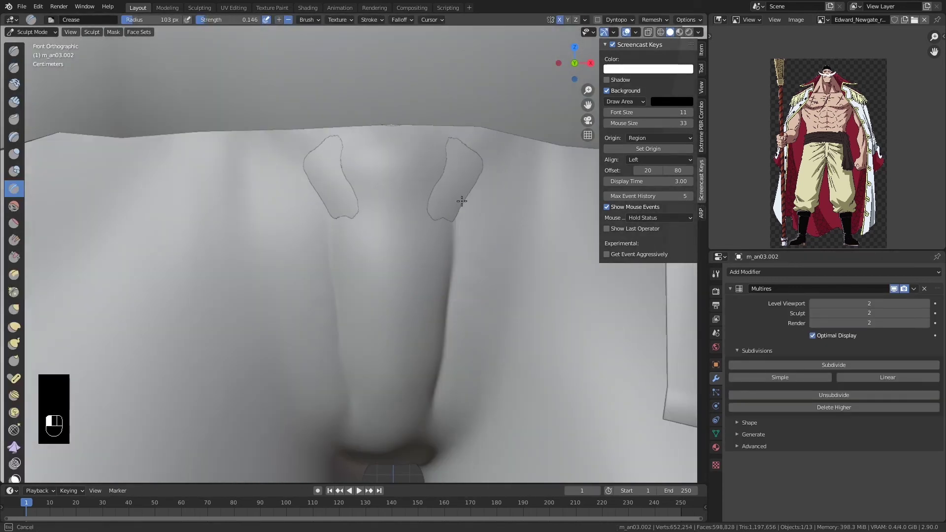
scroll(434, 295, up, 5)
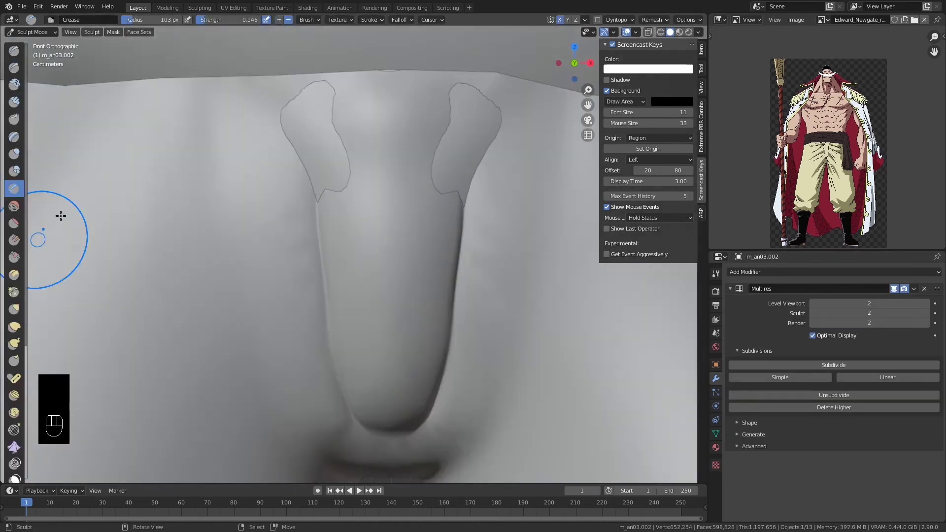
scroll(513, 154, up, 3)
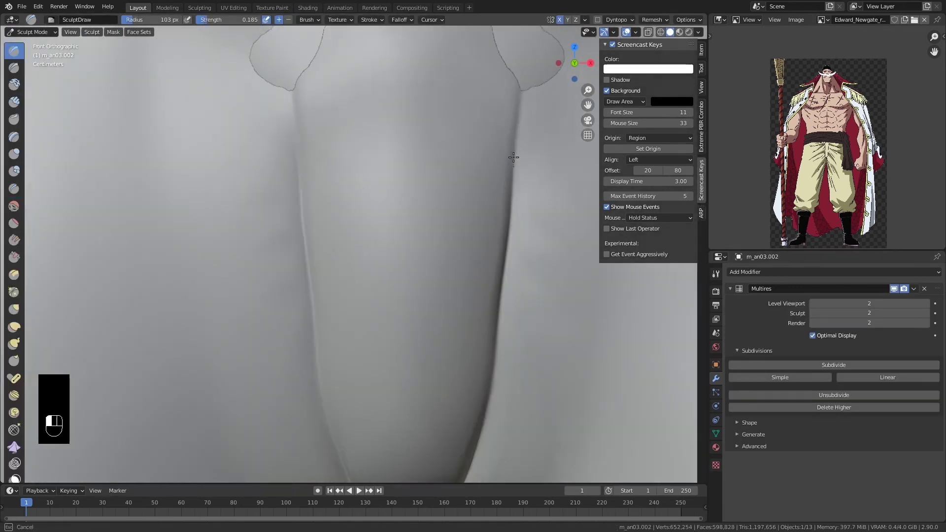
- Sculpt mirrored folds below the waistband and running diagonally from the crotch across the thighs
scroll(450, 331, down, 4)
scroll(59, 211, up, 4)
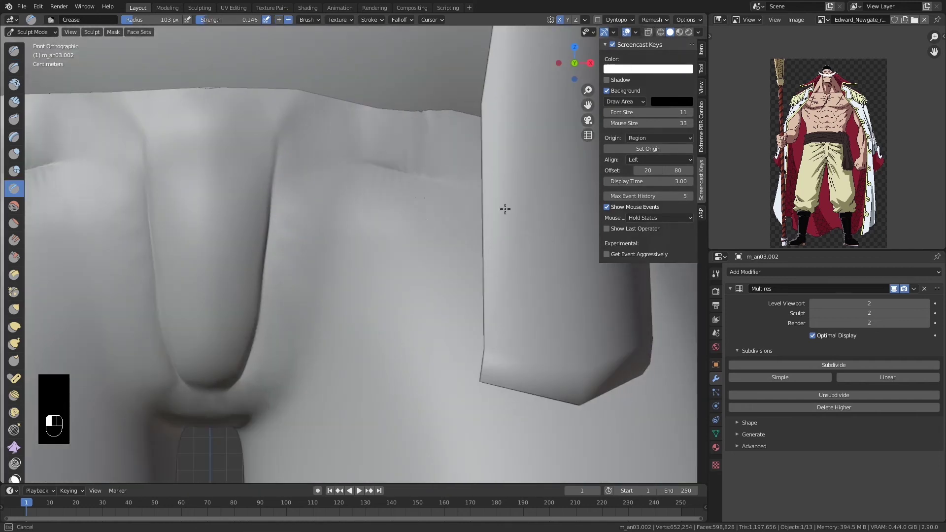
scroll(380, 328, down, 3)
scroll(390, 247, up, 3)
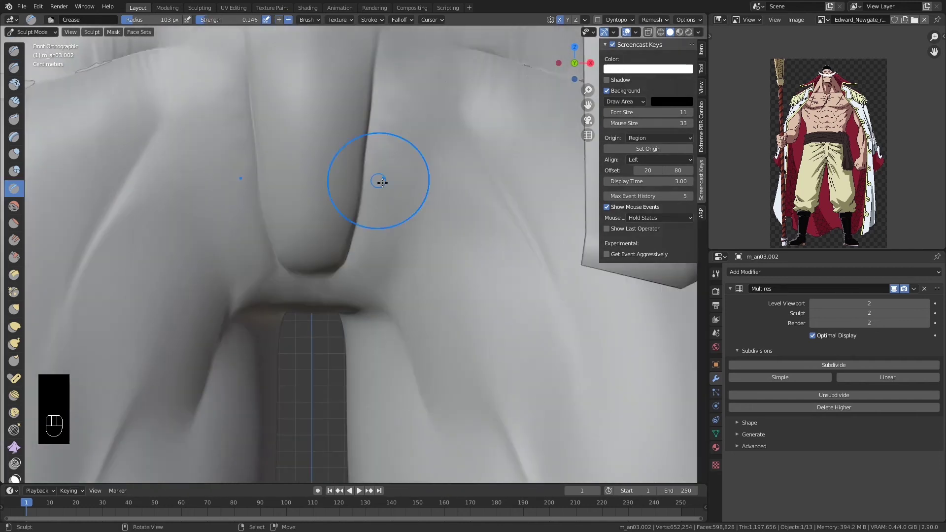
scroll(382, 183, down, 4)
drag(448, 256, 426, 239)
- Turn off X mirroring and sculpt asymmetrical detail around the front fly panel and upper thighs
click(560, 20)
scroll(197, 276, up, 4)
drag(369, 226, 388, 184)
scroll(268, 181, down, 3)
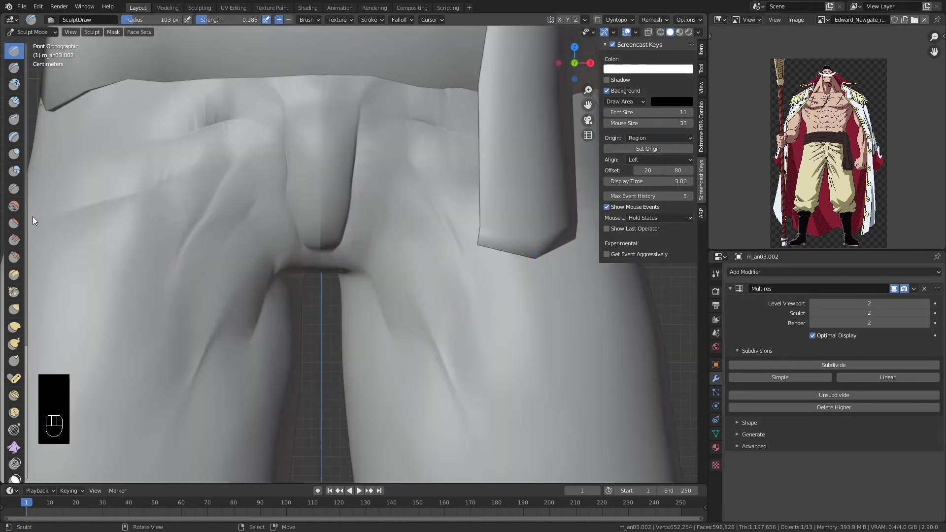
- Soften the folds by smoothing and carve another crease across the hip with the Crease brush at strength 0.146
key(shift+s)
scroll(290, 181, down, 4)
scroll(309, 282, up, 5)
scroll(309, 282, up, 5)
key(shift+c)
drag(124, 263, 138, 252)
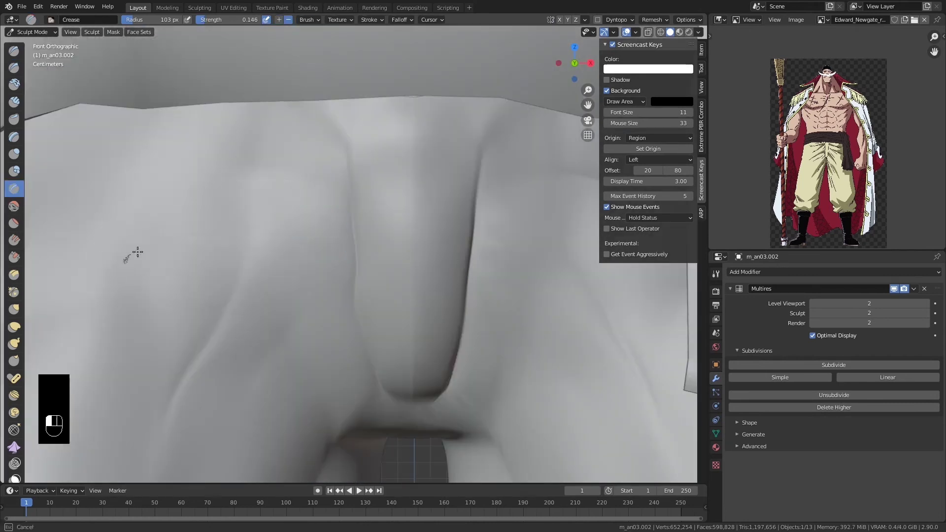
scroll(117, 195, down, 5)
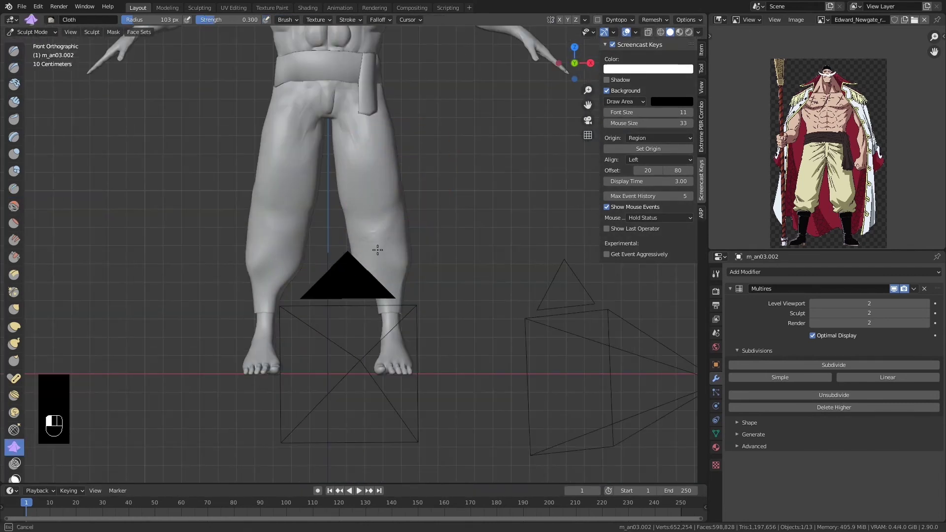
- Sculpt wrinkles across the thighs and knees of the trousers with the Cloth brush at radius 103 px and strength 0.300
drag(261, 172, 268, 163)
scroll(269, 162, up, 3)
scroll(127, 219, down, 4)
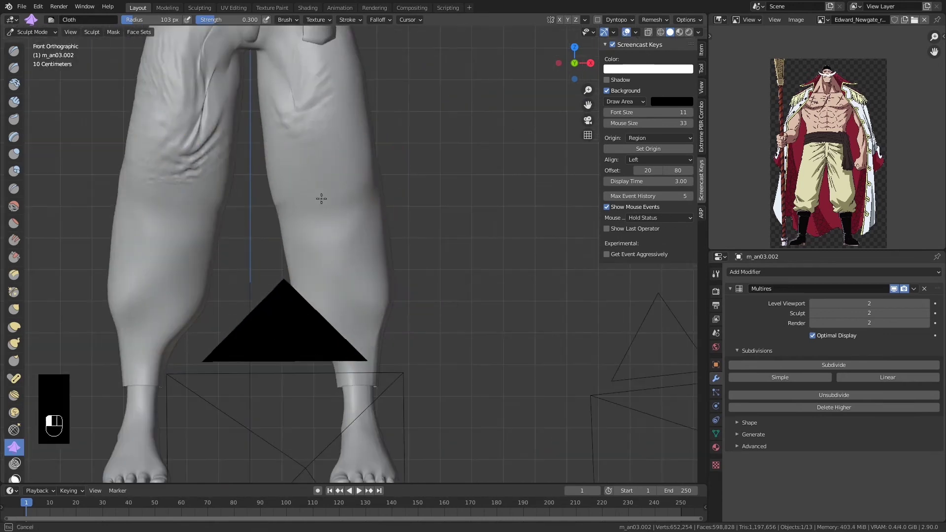
key(ctrl+z)
scroll(332, 266, up, 5)
shift+middle_drag(332, 266, 536, 277)
drag(222, 276, 285, 198)
mouse_move(596, 201)
shift+middle_down()
mouse_move(446, 236)
mouse_move(320, 286)
shift+middle_up()
drag(302, 326, 318, 290)
- Add folds on the side of the lower trouser legs and soften them with the Smooth brush at radius 185 px and strength 0.074
middle_drag(635, 246, 443, 222)
shift+middle_drag(443, 222, 439, 236)
drag(441, 234, 458, 207)
mouse_move(458, 207)
middle_down()
mouse_move(291, 197)
mouse_move(418, 147)
middle_up()
shift+middle_drag(419, 148, 429, 251)
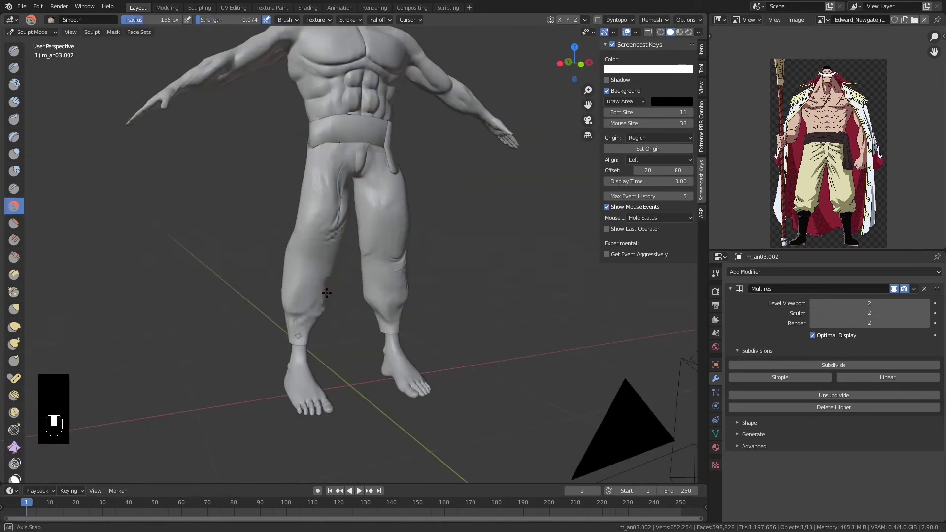
middle_drag(481, 285, 296, 313)
scroll(289, 342, up, 2)
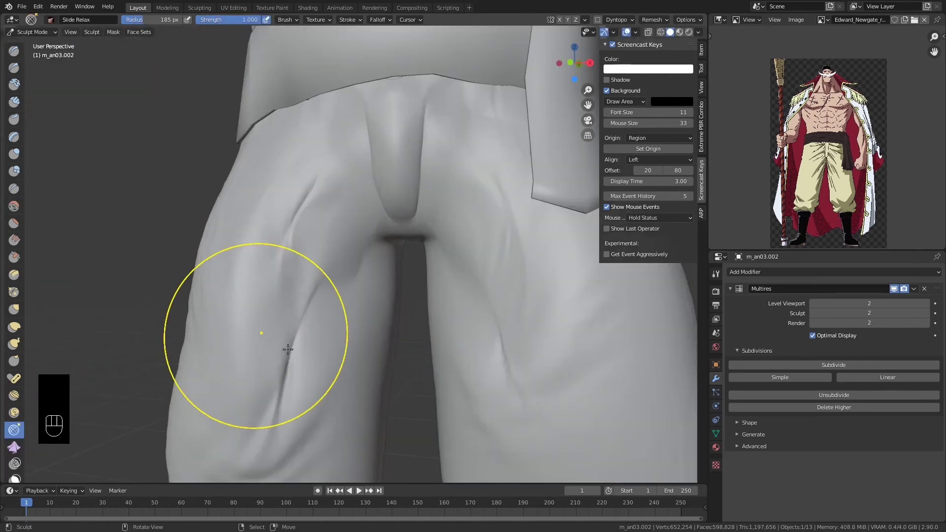
- Carve the edge of the front fly panel deeper with the Crease brush at radius 73 px and strength 0.146
scroll(345, 345, down, 3)
scroll(399, 361, down, 3)
middle_drag(445, 322, 586, 301)
scroll(380, 192, up, 8)
key(shift+c)
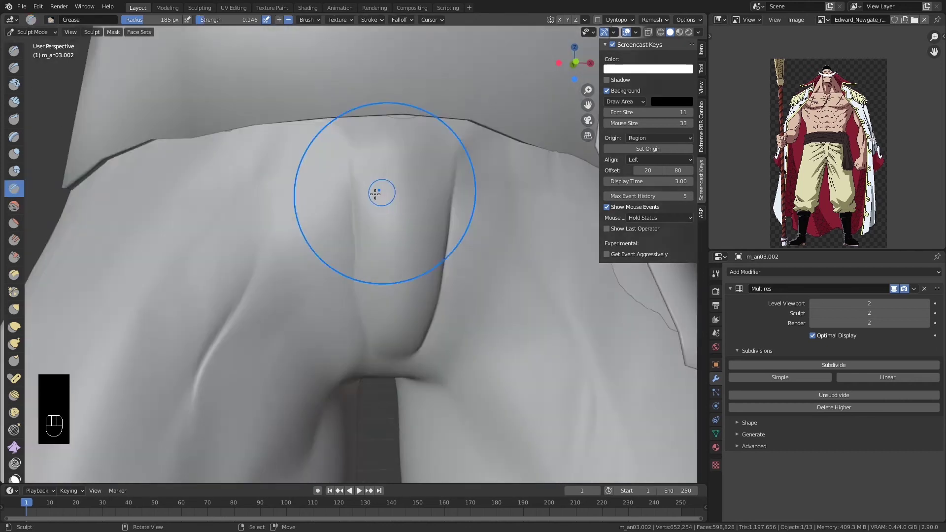
key(f)
click(357, 149)
drag(357, 236, 340, 106)
- Build up and smooth the surface around the fly panel with the Draw and Smooth brushes, and save the file
key(x)
scroll(340, 197, down, 3)
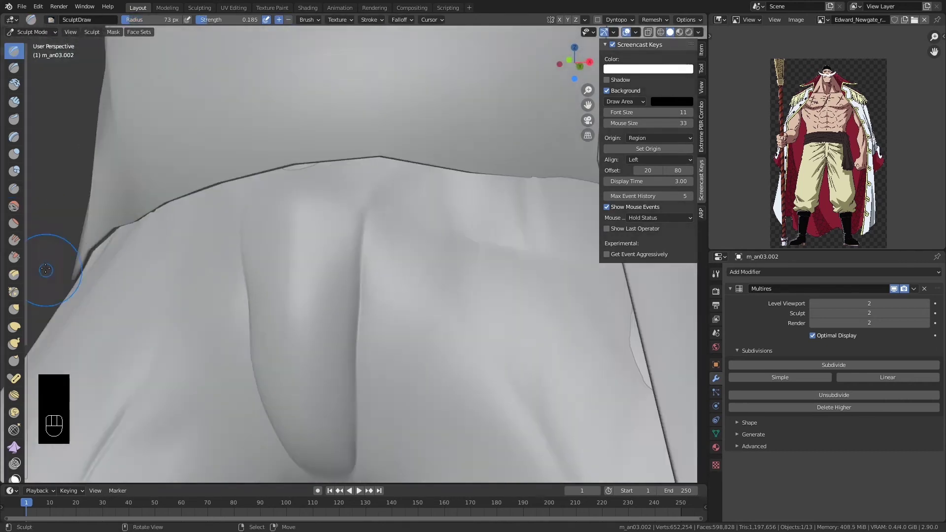
click(14, 206)
drag(302, 310, 327, 319)
scroll(401, 332, down, 8)
key(ctrl+s)
- Refine the folds around the knees and thighs with the Crease and Draw brushes at radius 73 px
scroll(394, 355, up, 5)
key(x)
scroll(332, 148, up, 2)
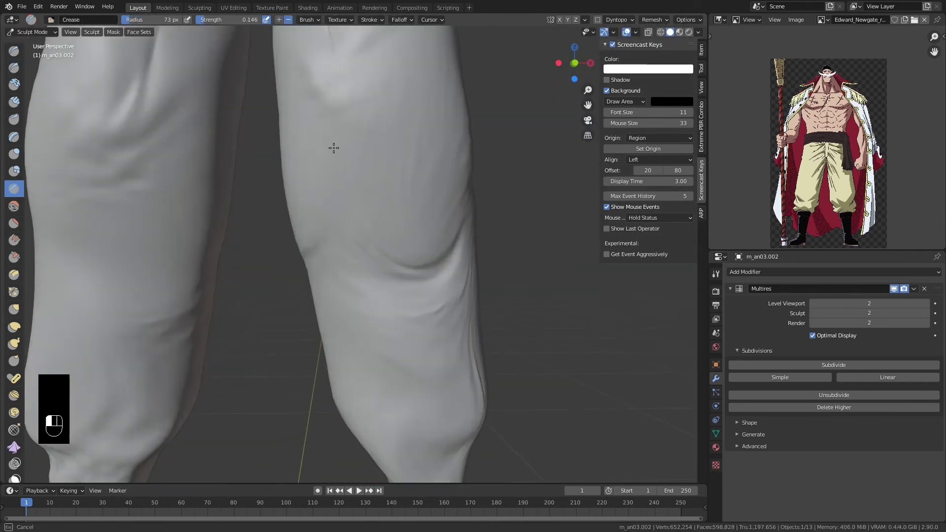
scroll(302, 296, down, 5)
scroll(231, 179, up, 6)
scroll(232, 179, down, 8)
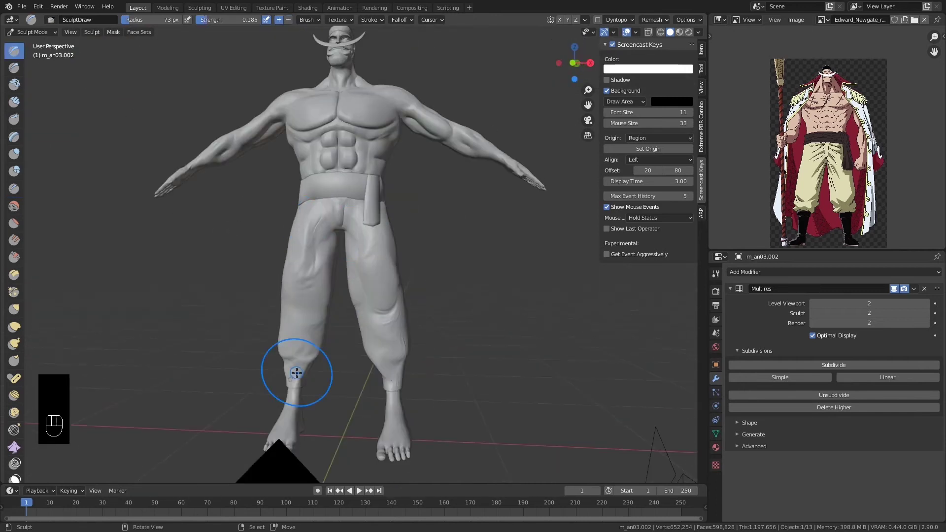
mouse_move(295, 373)
middle_down()
mouse_move(380, 249)
mouse_move(399, 345)
mouse_move(307, 264)
mouse_move(327, 323)
middle_up()
scroll(414, 350, up, 5)
scroll(415, 350, down, 8)
scroll(284, 239, up, 2)
scroll(485, 284, up, 6)
scroll(485, 284, down, 3)
middle_drag(486, 285, 401, 218)
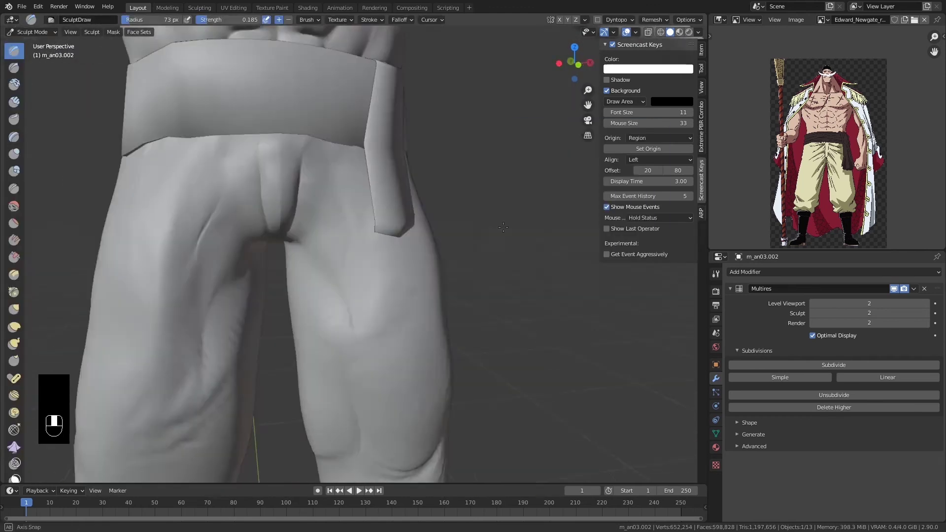
scroll(374, 237, down, 2)
scroll(370, 242, up, 3)
key(ctrl+z)
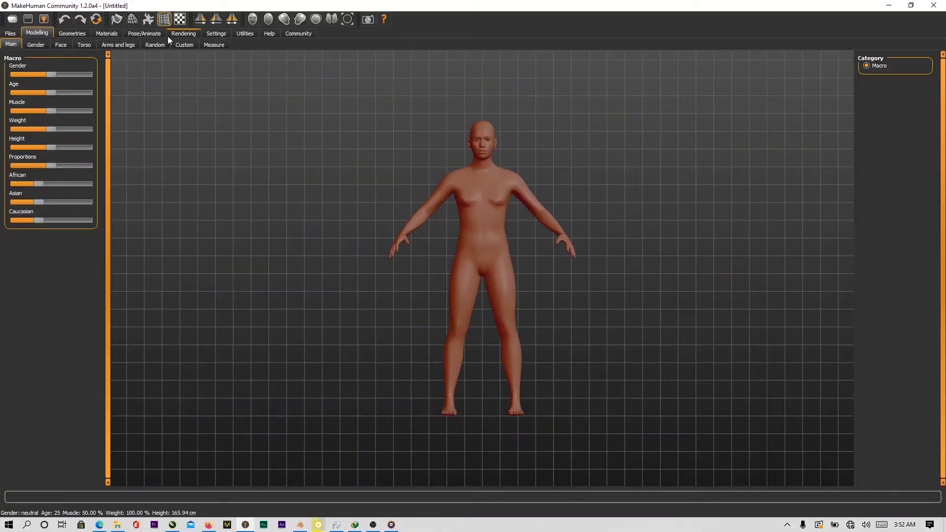
- Switch to MakeHuman, browse the clothing geometries and put Shoes03 on the default figure
click(72, 33)
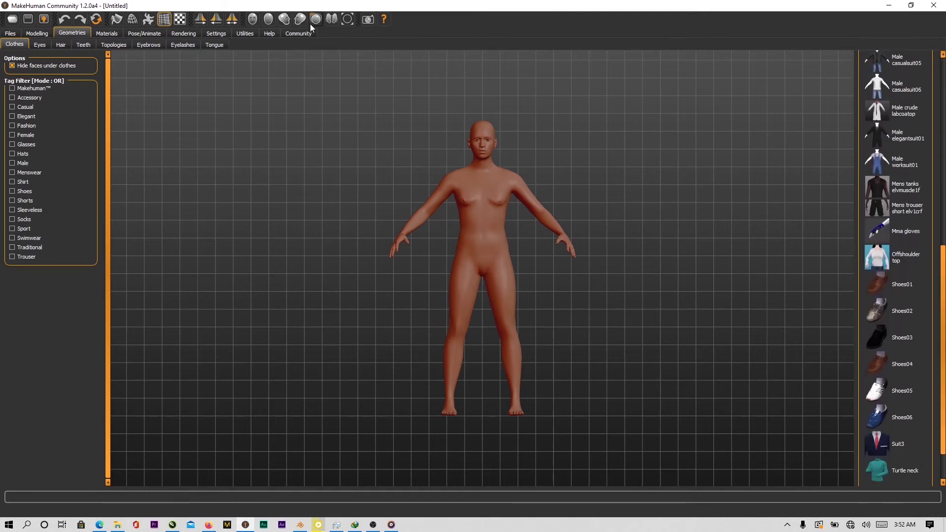
click(299, 33)
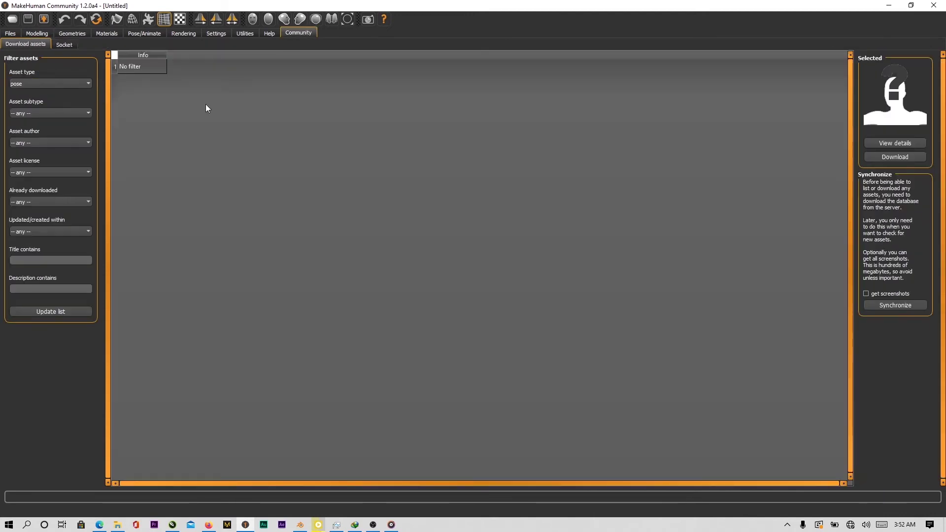
click(72, 34)
scroll(943, 271, down, 3)
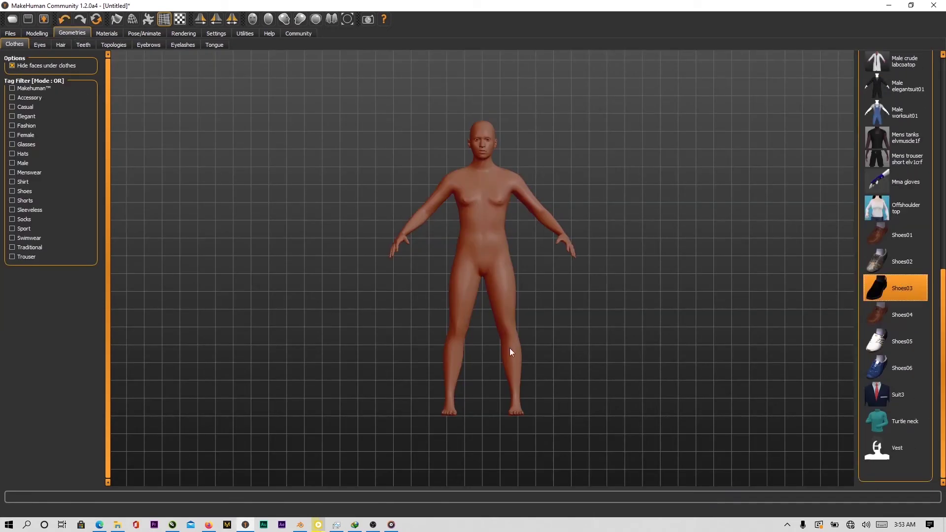
- Add the Male crude labcoatop and Male casualsuit04 clothing to the figure and open the file options
drag(941, 325, 942, 248)
click(895, 232)
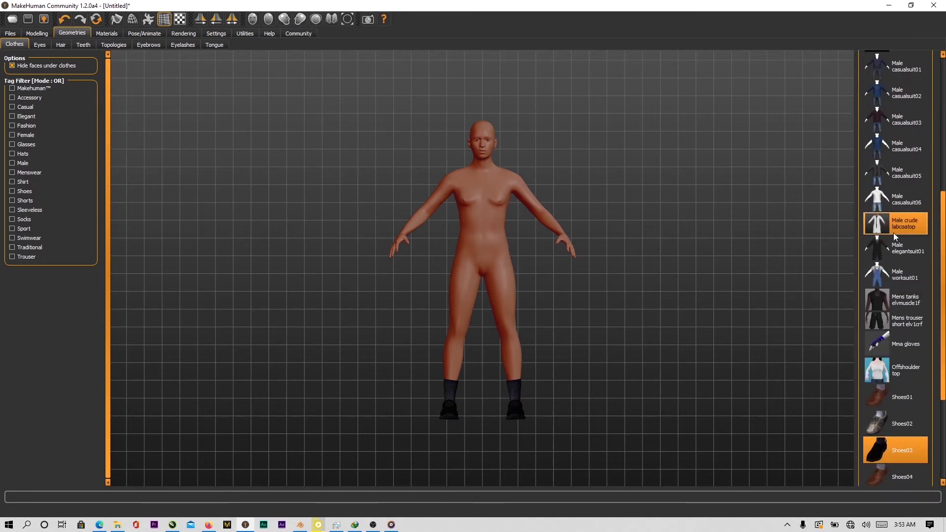
mouse_move(480, 227)
mouse_down()
mouse_move(428, 251)
mouse_move(436, 259)
mouse_move(464, 235)
mouse_up()
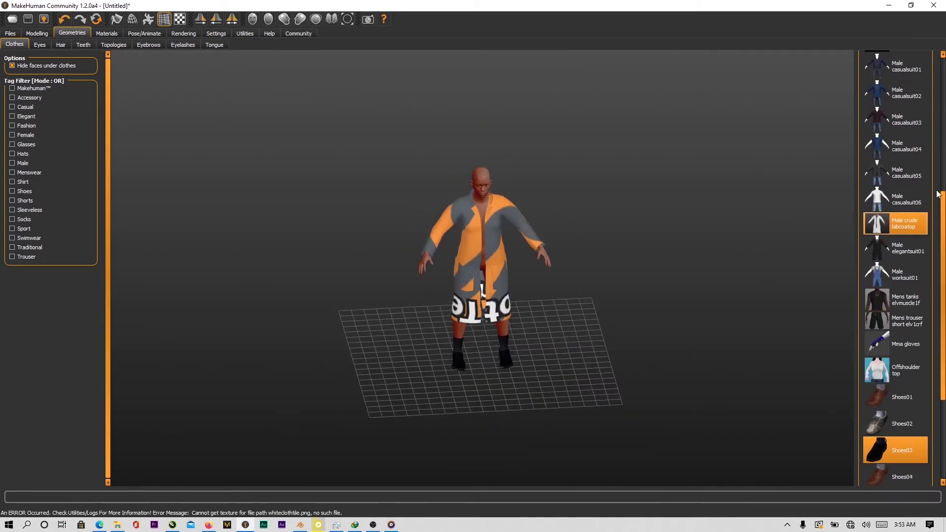
drag(472, 272, 464, 247)
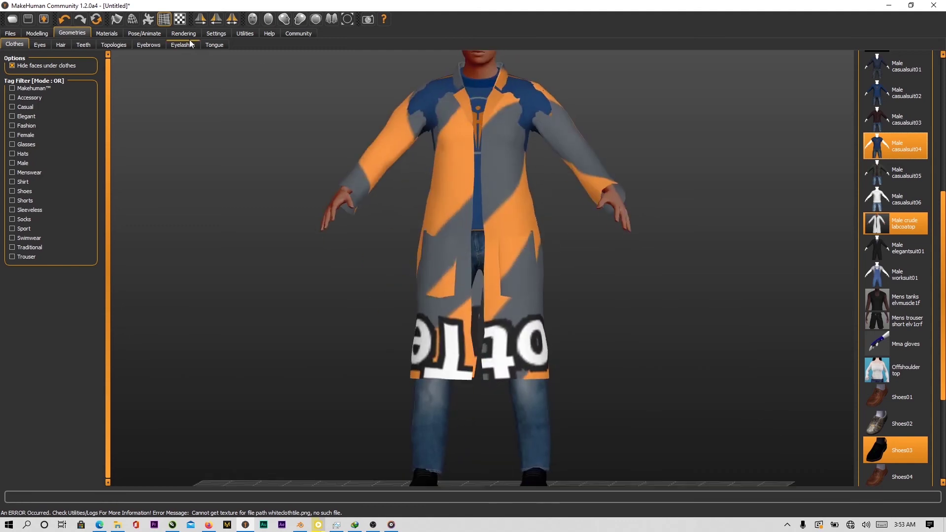
click(11, 34)
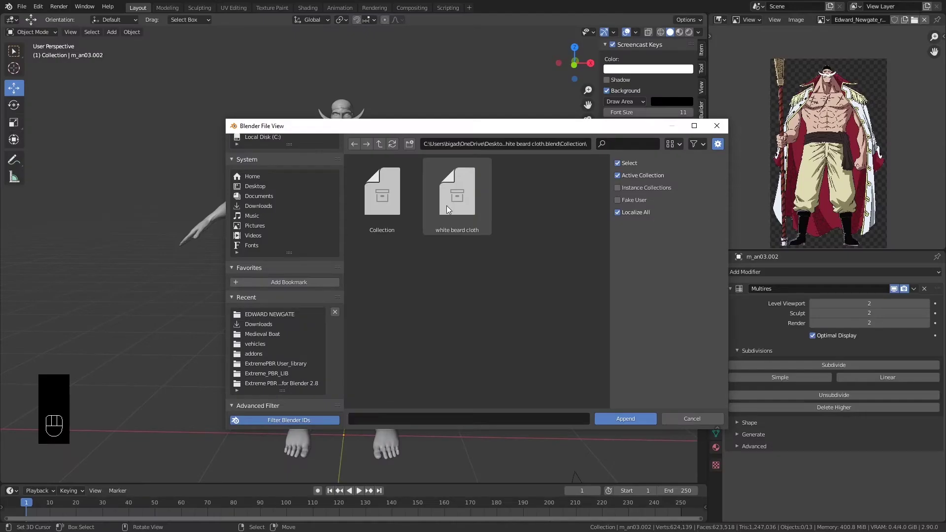
- Switch to Blender, append the "white beard cloth" collection and scale the clothes to the character
double_click(447, 205)
key(s)
click(383, 363)
- Select the appended shoes and raise them to the character's feet
shift+middle_drag(384, 362, 385, 263)
scroll(384, 263, up, 3)
right_click(393, 387)
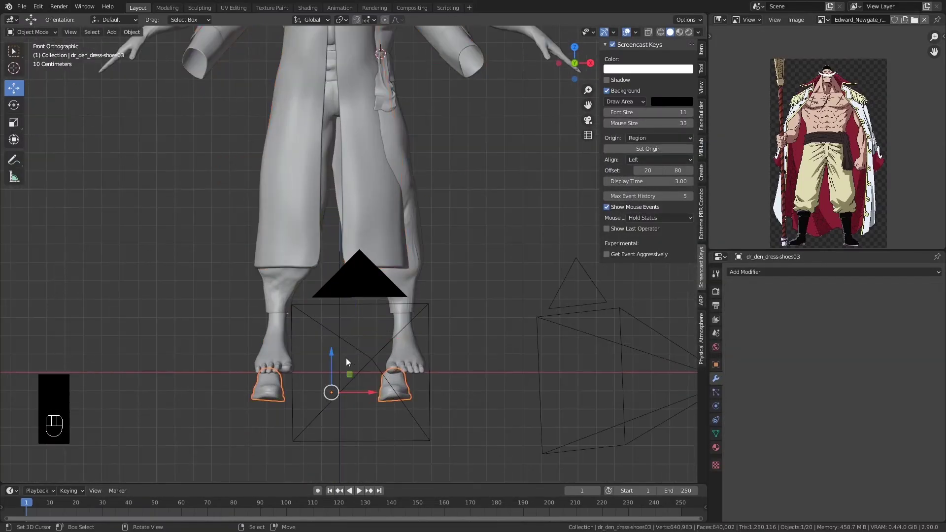
drag(331, 354, 332, 314)
scroll(345, 276, down, 3)
- Hide the appended labcoat pieces covering the body
right_click(359, 229)
key(h)
key(h)
scroll(341, 117, up, 3)
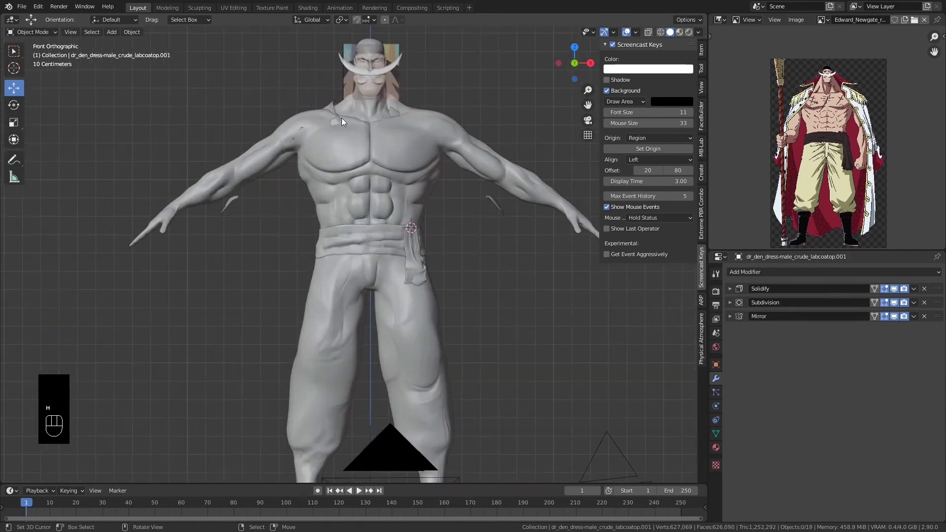
key(h)
shift+middle_drag(497, 209, 457, 33)
- Shift the shoes 0.03891 m along X and adjust their height over the feet
right_click(377, 349)
shift+middle_drag(348, 347, 329, 277)
scroll(328, 276, up, 3)
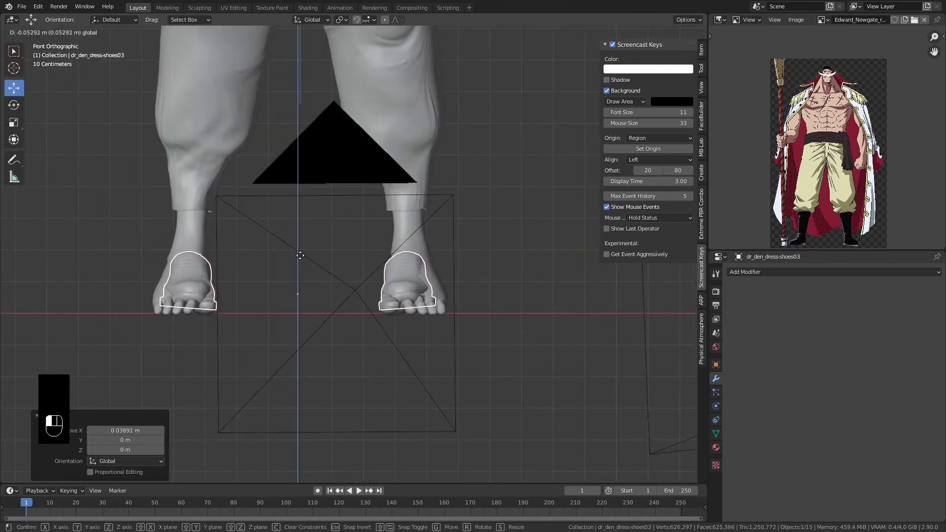
drag(300, 255, 300, 256)
- Delete the shoe mesh on the character's right foot in wireframe view
key(Tab)
drag(92, 217, 255, 317)
key(z)
drag(125, 224, 266, 337)
key(x)
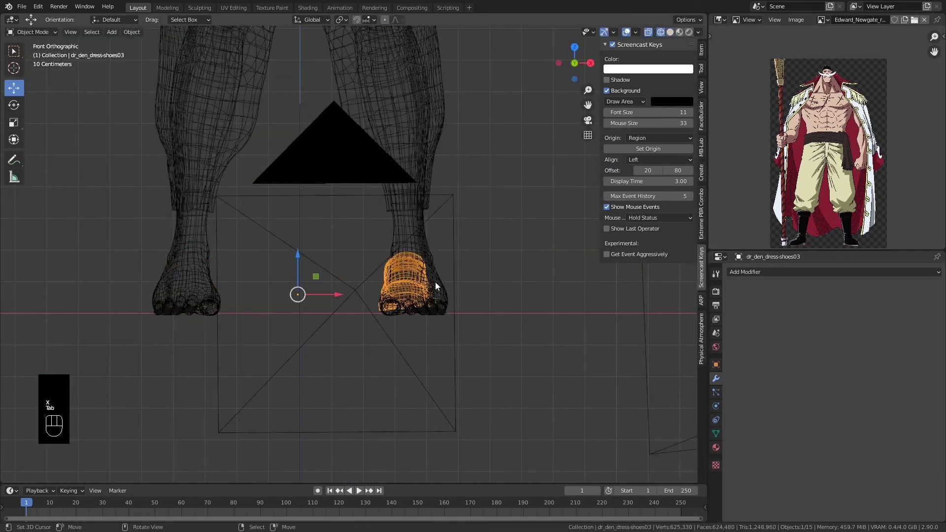
- Select the whole remaining shoe mesh, fit it over the left foot and scale it by 1.237
key(z)
key(Tab)
drag(356, 237, 461, 327)
key(z)
drag(450, 282, 452, 282)
scroll(460, 281, up, 2)
key(s)
click(510, 271)
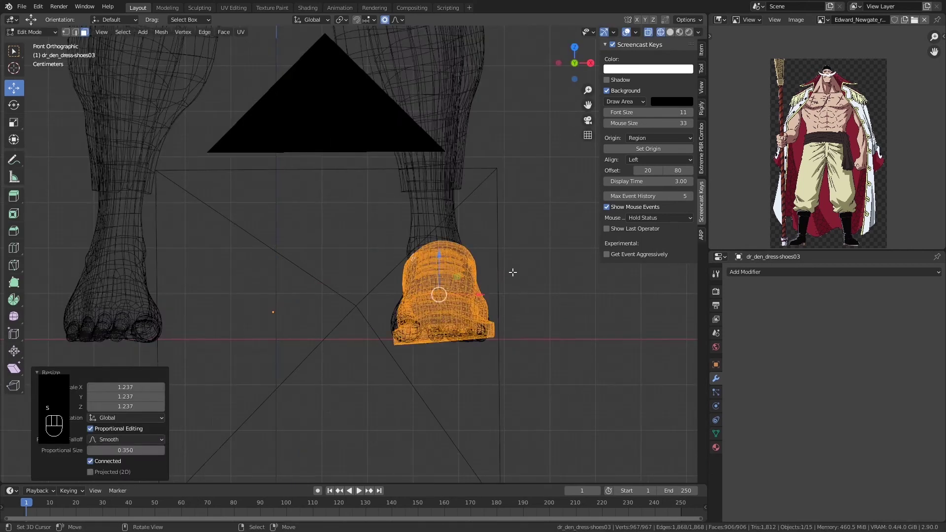
- Scale the shoe by 1.172, lower it around the foot in the right side view and resize it once more
key(KP_3)
key(z)
key(s)
click(454, 283)
middle_drag(384, 304, 445, 329)
key(KP_3)
scroll(419, 316, down, 2)
drag(398, 295, 397, 321)
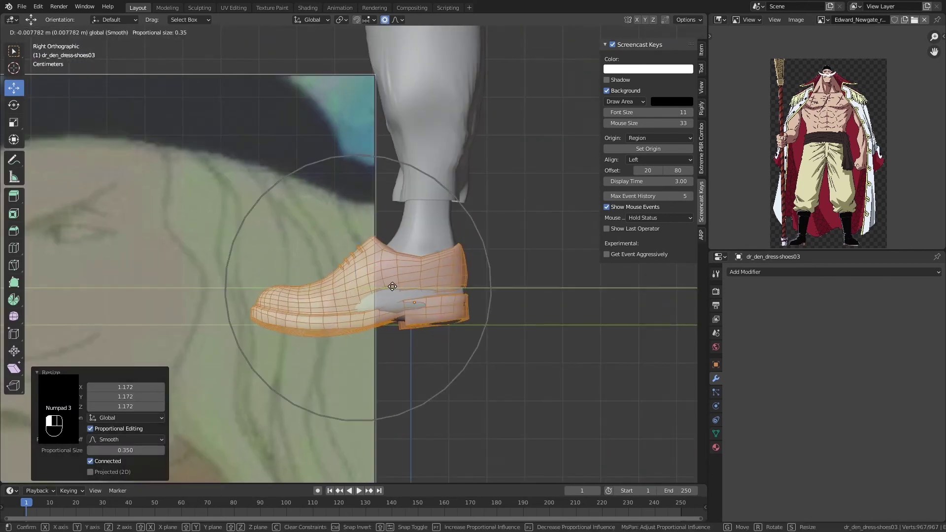
mouse_move(434, 321)
middle_down()
mouse_move(500, 323)
mouse_move(394, 323)
mouse_move(572, 304)
mouse_move(433, 339)
mouse_move(458, 362)
middle_up()
key(s)
click(400, 324)
- Reshape the shoe to enclose the foot and heel with the Grab brush at radius 119 px and strength 0.400
key(ctrl+Tab)
click(428, 369)
key(g)
key(f)
click(471, 365)
drag(466, 364, 477, 361)
scroll(452, 327, down, 1)
mouse_move(477, 352)
middle_down()
mouse_move(455, 330)
mouse_move(552, 347)
middle_up()
drag(461, 390, 461, 385)
middle_drag(443, 367, 485, 345)
drag(387, 318, 386, 313)
scroll(394, 317, down, 4)
mouse_move(443, 332)
middle_down()
mouse_move(306, 318)
mouse_move(327, 295)
middle_up()
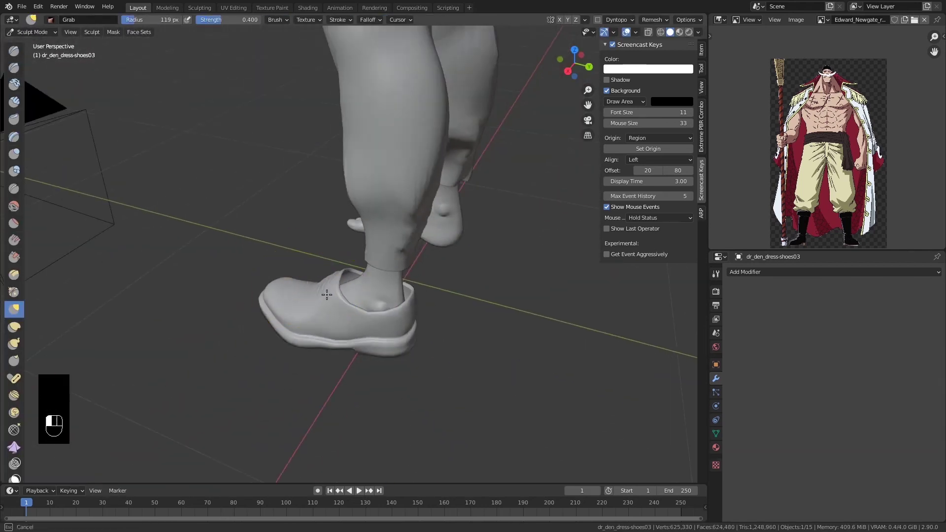
- Extrude the face loop around the shoe opening and fatten it along its normals
key(Tab)
scroll(374, 301, up, 5)
alt+click(395, 319)
key(e)
click(547, 270)
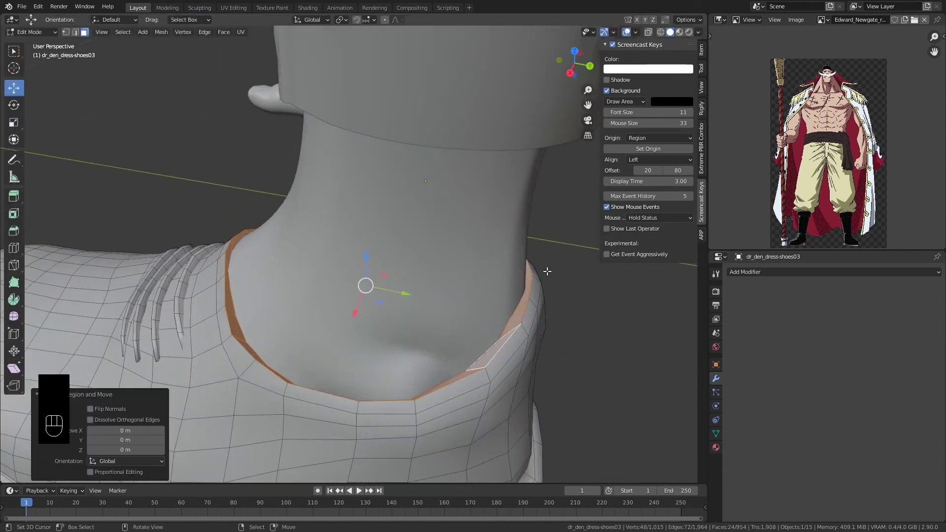
key(alt+s)
middle_drag(439, 317, 522, 300)
- Extrude the opening upward around the ankle in sections toward the trouser hem, scaling the ring to 0.954 to form a boot shaft
key(e)
key(s)
key(KP_1)
middle_drag(389, 202, 473, 222)
drag(412, 213, 424, 216)
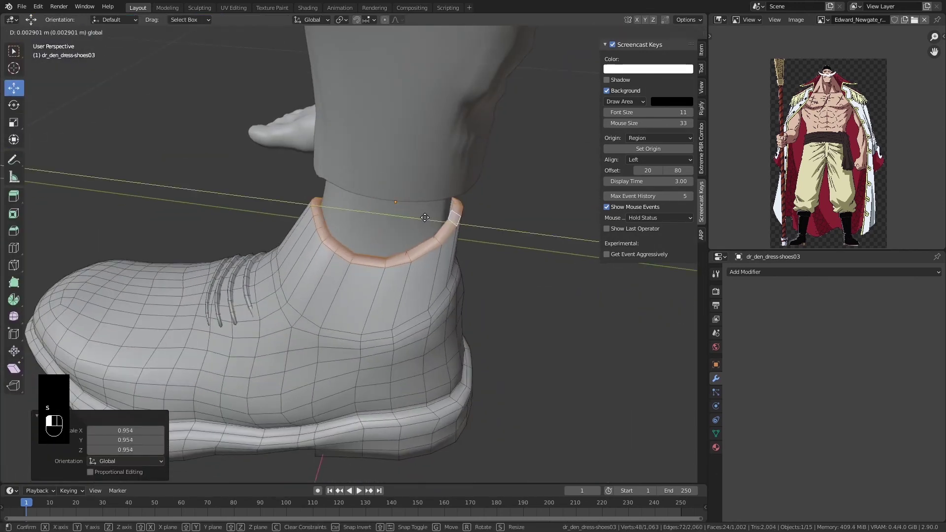
key(KP_1)
key(e)
key(s)
middle_drag(389, 237, 336, 231)
key(KP_1)
scroll(312, 327, down, 5)
- Delete the camera object overlapping the lower legs
key(Tab)
right_click(274, 227)
key(Delete)
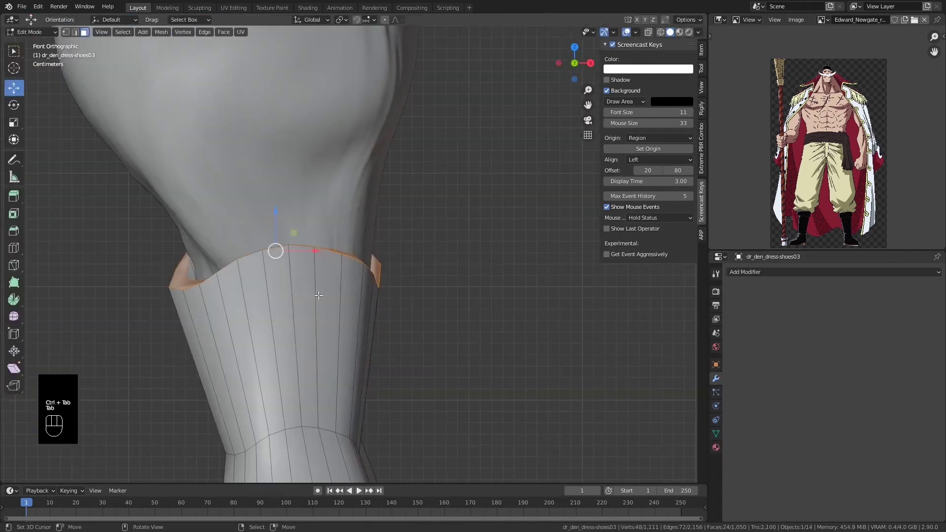
- Flatten and widen the top ring of the boot shaft and extrude a flared rim scaled by 1.047
key(s)
key(KP_1)
key(s)
scroll(350, 241, up, 4)
key(e)
key(s)
middle_drag(363, 205, 350, 236)
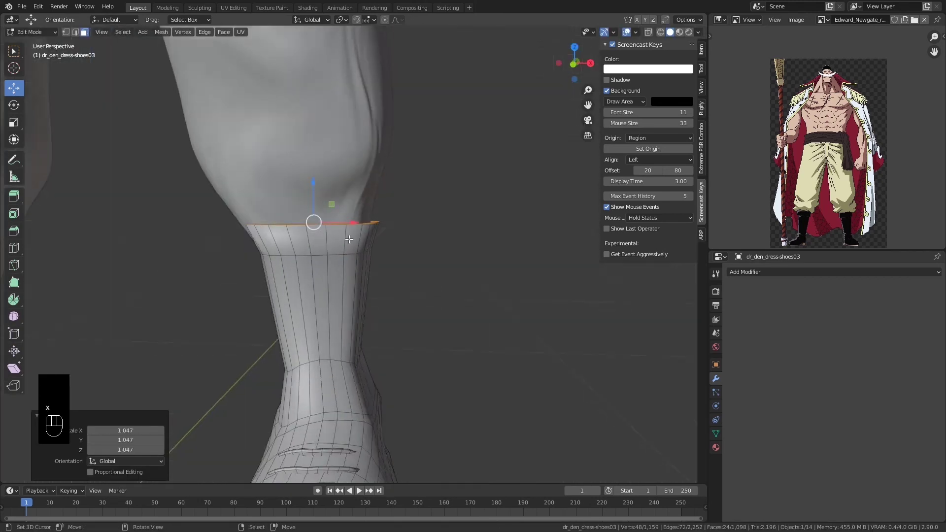
- Extrude a thick cuff around the boot top and add one edge loop to it with a slide factor of -0.565
scroll(828, 148, up, 4)
alt+right_click(355, 241)
key(e)
key(alt+s)
scroll(438, 222, down, 5)
scroll(438, 223, up, 5)
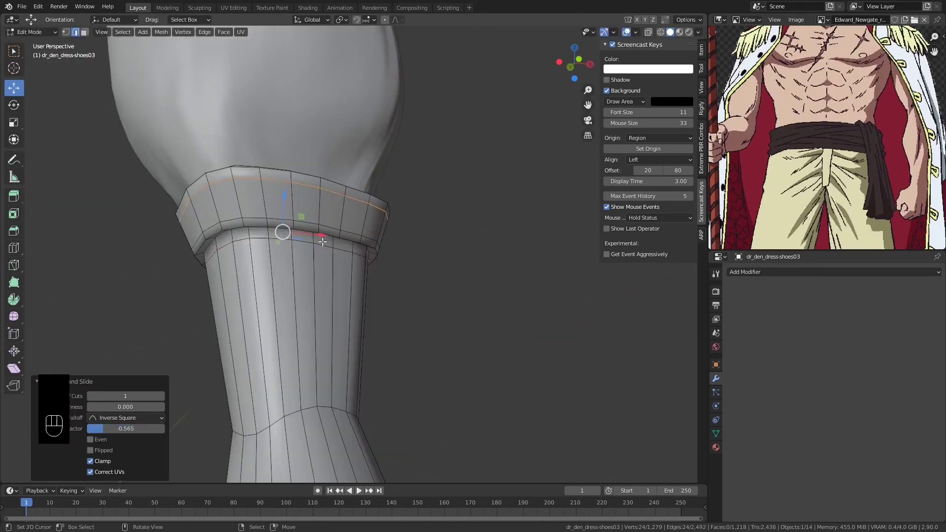
middle_drag(438, 222, 159, 364)
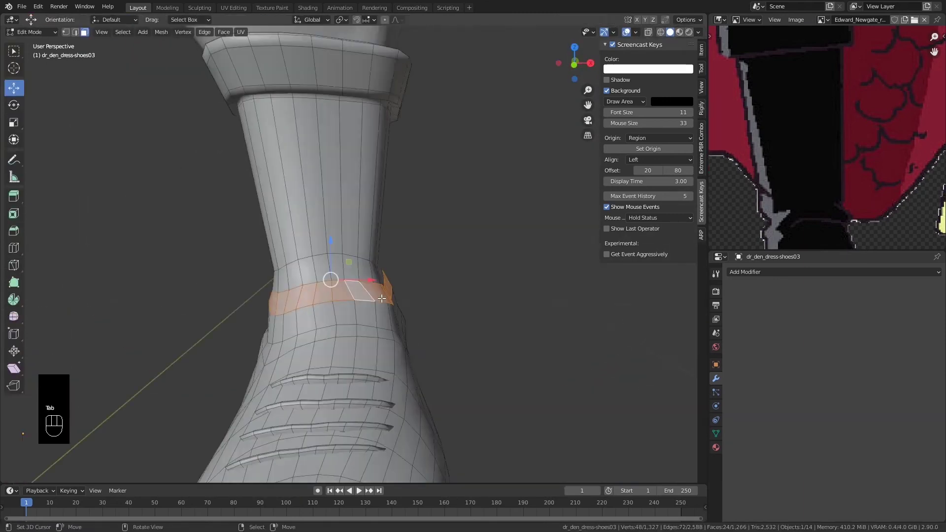
- Extrude a raised band around the boot's ankle and add an edge loop across the shaft, scaled to 0.940
key(ctrl+r)
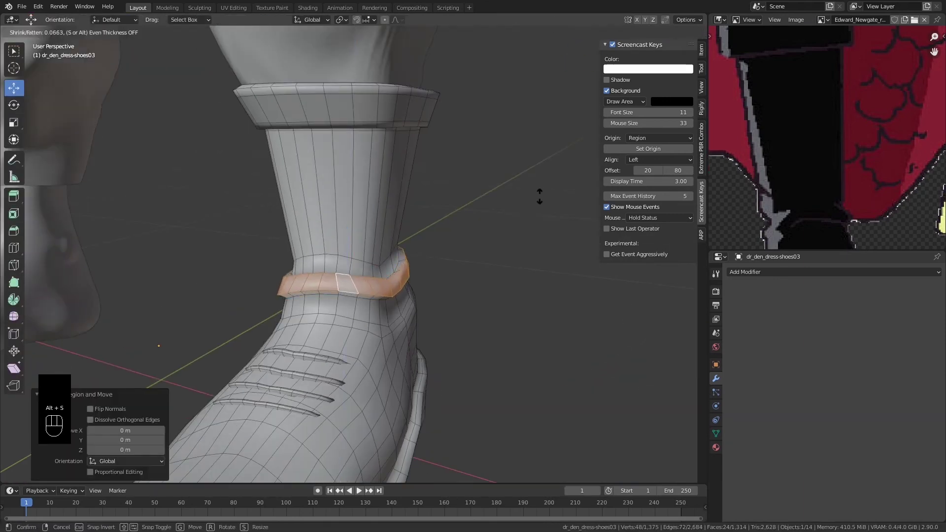
scroll(296, 315, up, 3)
key(ctrl+r)
click(391, 348)
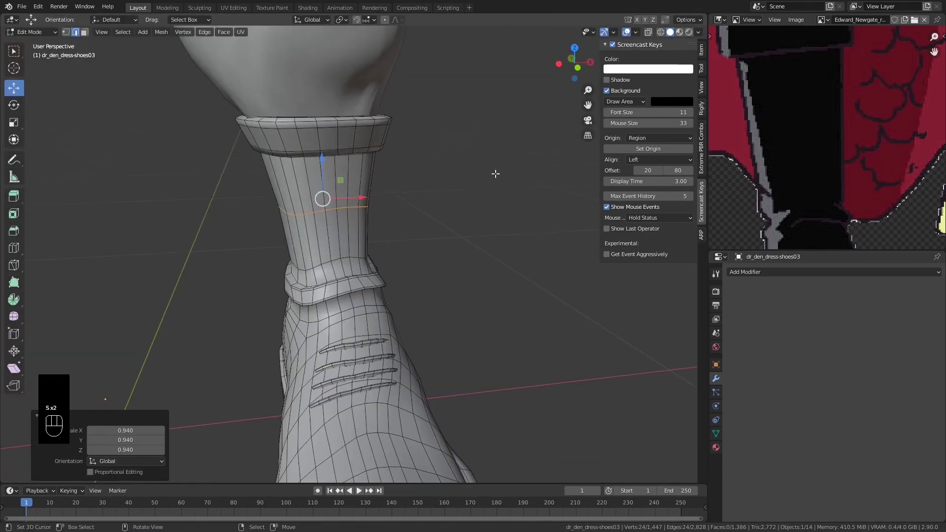
- Add a Subdivision modifier with viewport level 1 to the boot and mirror the boot onto the other foot
click(256, 202)
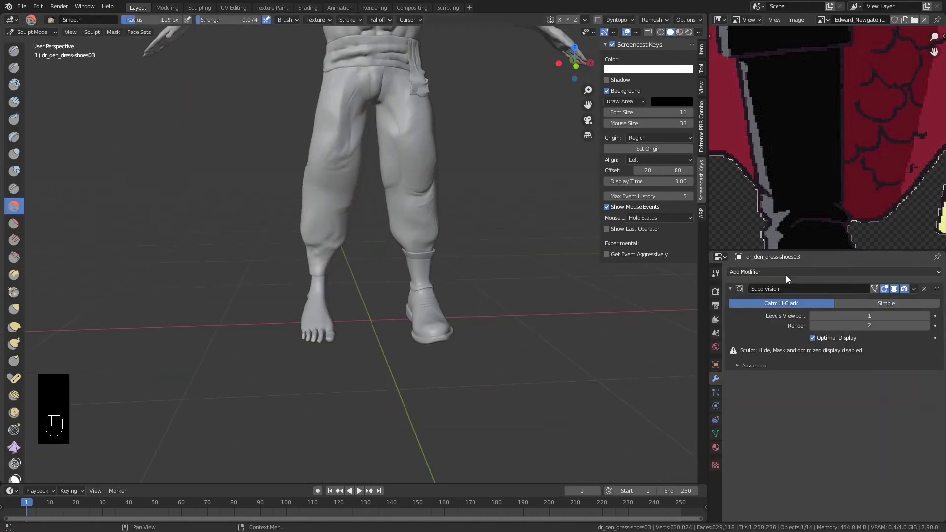
click(758, 416)
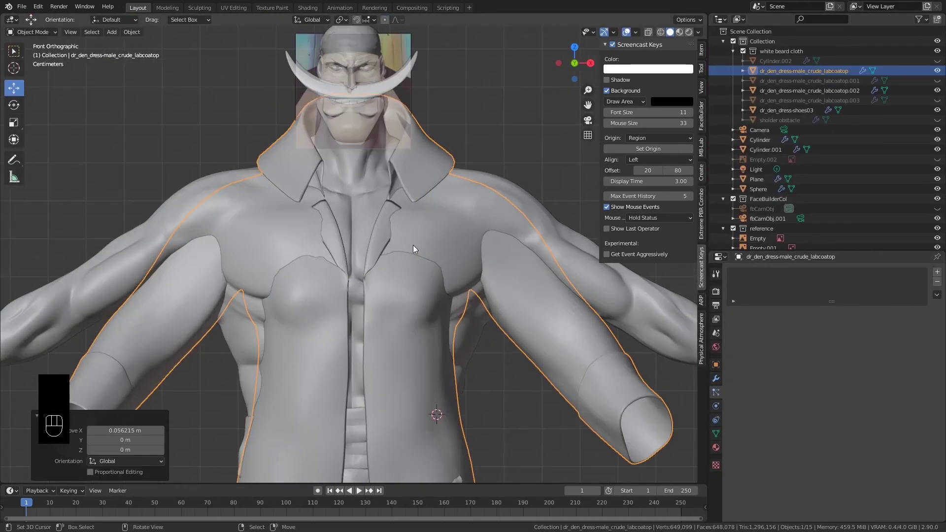
- Sculpt the coat with the Grab brush at strength 0.400, pulling its cloth over the shoulder muscles
mouse_move(413, 249)
middle_down()
mouse_move(355, 205)
mouse_move(445, 246)
middle_up()
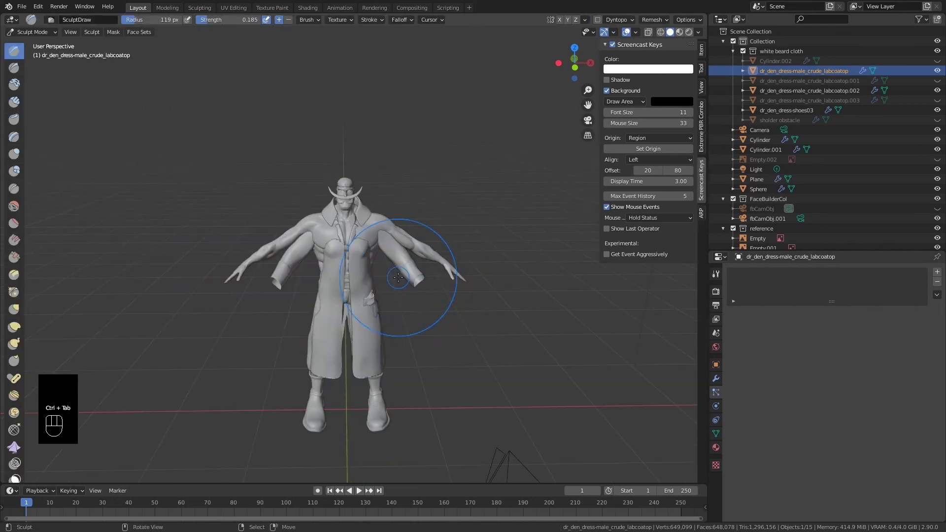
scroll(368, 224, up, 3)
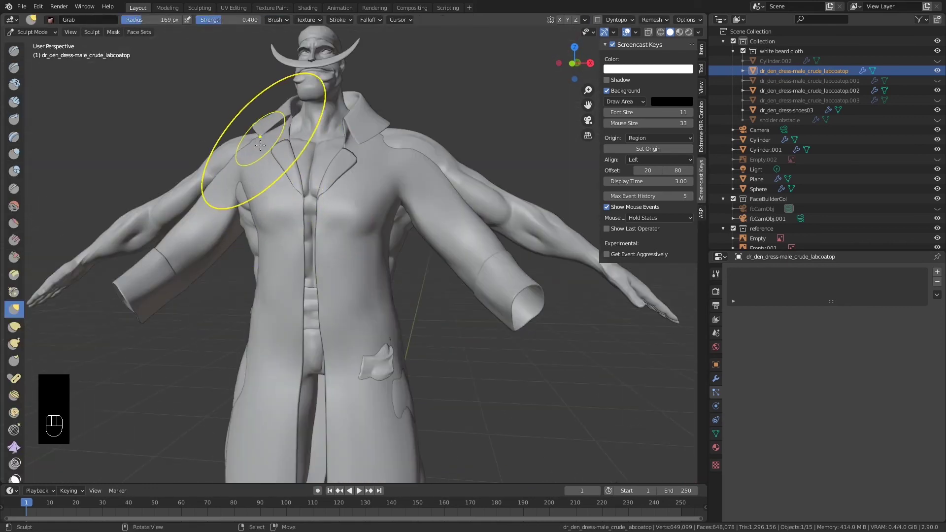
scroll(257, 200, down, 3)
mouse_move(257, 200)
middle_down()
mouse_move(277, 227)
mouse_move(380, 224)
middle_up()
drag(315, 242, 327, 246)
middle_drag(305, 251, 384, 246)
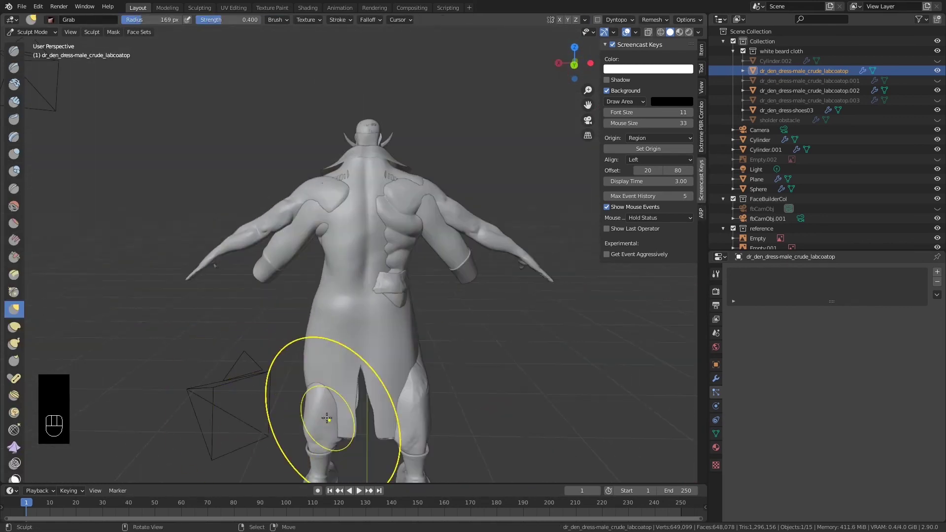
- Pull the back and skirt of the coat outward over the body and trousers with the Grab brush
shift+middle_drag(329, 418, 323, 217)
mouse_move(340, 227)
middle_down()
mouse_move(281, 223)
mouse_move(363, 160)
middle_up()
mouse_move(362, 160)
shift+middle_down()
mouse_move(374, 146)
mouse_move(345, 246)
shift+middle_up()
middle_drag(340, 211, 301, 197)
middle_drag(301, 148, 354, 197)
drag(362, 207, 376, 207)
- Spread both lower front panels of the coat outward with proportional editing to expose the trousers
scroll(365, 208, down, 4)
mouse_move(341, 210)
middle_down()
mouse_move(313, 271)
mouse_move(390, 275)
mouse_move(274, 243)
mouse_move(318, 286)
middle_up()
key(g)
key(Tab)
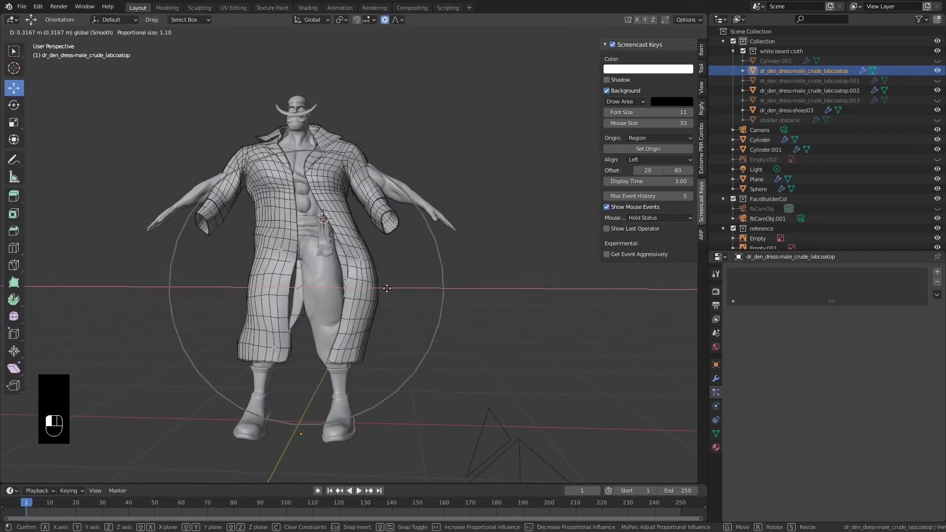
click(387, 288)
click(410, 354)
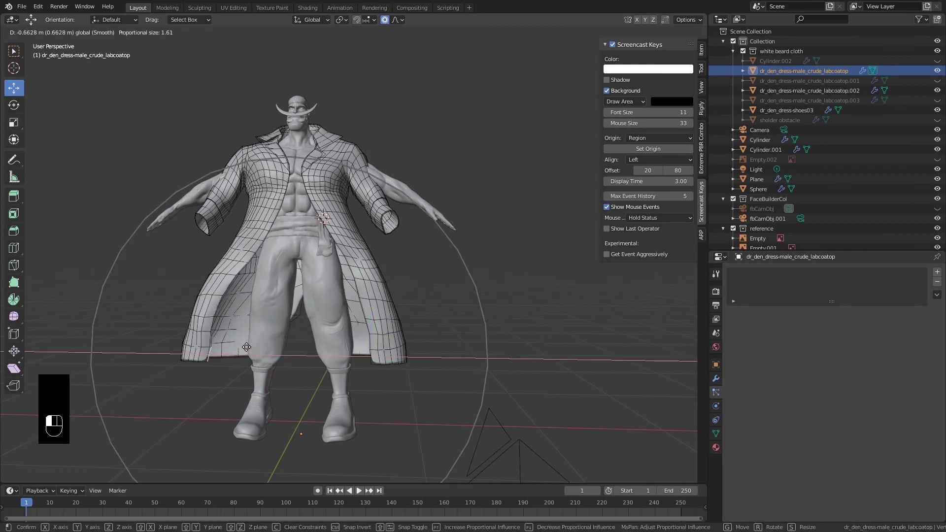
click(246, 347)
- Pull the coat's chest edges further open and reshape its rear skirt with proportional editing
middle_drag(246, 347, 277, 216)
drag(337, 213, 284, 223)
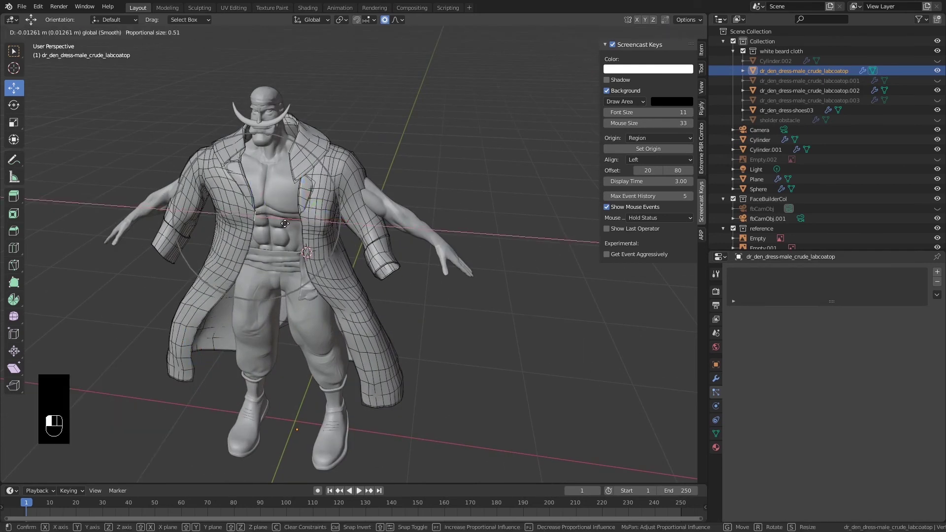
drag(268, 276, 251, 274)
scroll(254, 258, down, 1)
middle_drag(302, 278, 366, 290)
click(415, 385)
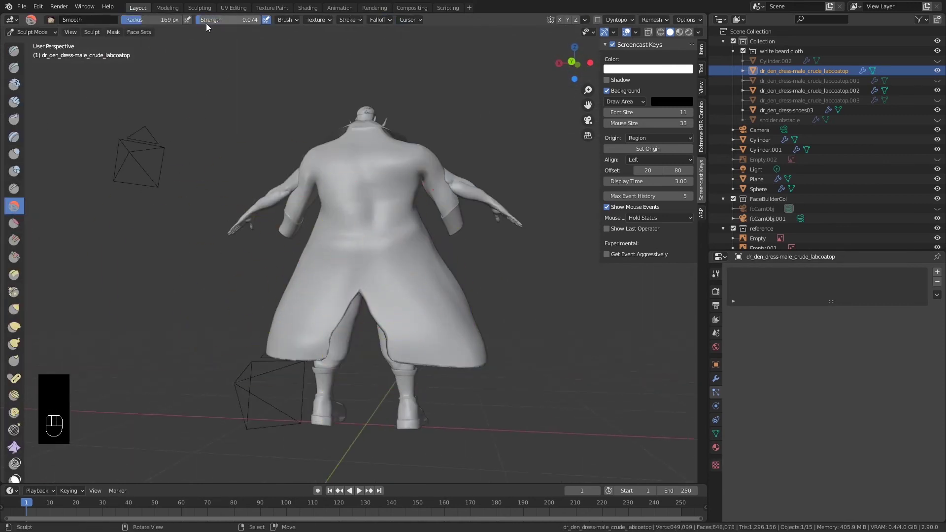
- Pull the coat's rear skirt over the legs with the Grab brush at strength 0.400
scroll(368, 217, up, 2)
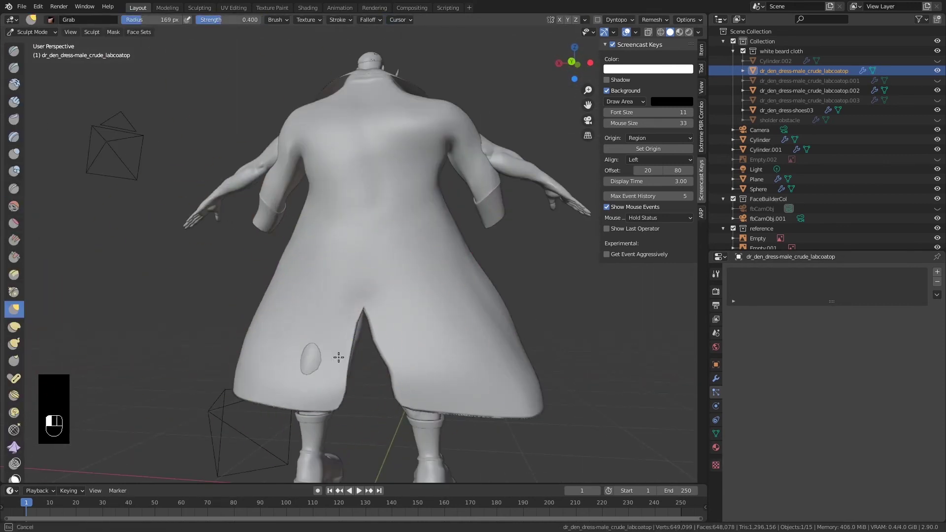
scroll(338, 357, up, 3)
mouse_move(437, 338)
middle_down()
mouse_move(327, 222)
mouse_move(355, 287)
middle_up()
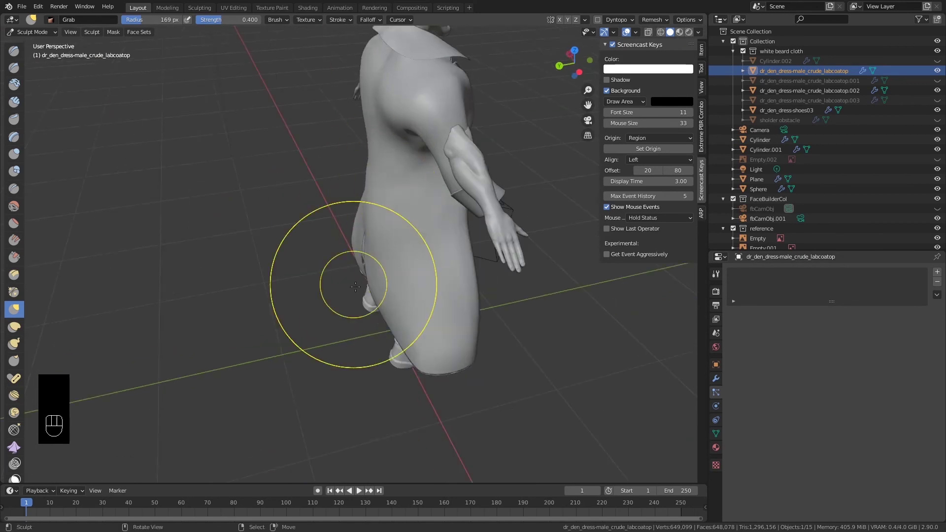
scroll(364, 241, down, 3)
mouse_move(364, 242)
middle_down()
mouse_move(422, 268)
mouse_move(473, 261)
middle_up()
drag(319, 280, 331, 238)
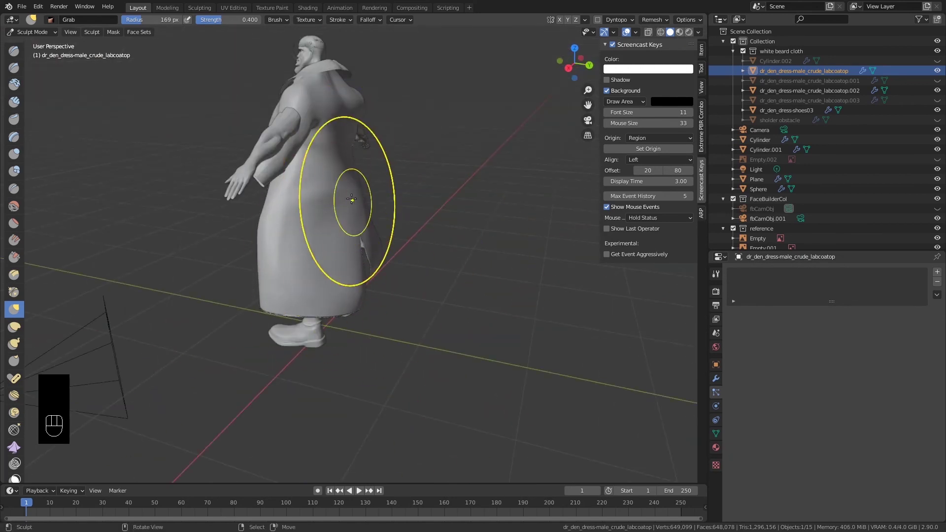
- Grab the rear of the coat from the side to refine its silhouette
middle_drag(351, 200, 374, 197)
scroll(355, 207, up, 3)
drag(342, 221, 334, 219)
middle_drag(365, 211, 244, 268)
scroll(361, 249, down, 4)
scroll(296, 236, up, 4)
mouse_move(276, 236)
middle_down()
mouse_move(324, 217)
mouse_move(295, 254)
mouse_move(344, 260)
mouse_move(391, 249)
mouse_move(405, 275)
mouse_move(319, 324)
mouse_move(323, 306)
middle_up()
scroll(323, 217, down, 2)
scroll(323, 306, up, 2)
mouse_move(340, 291)
middle_down()
mouse_move(386, 276)
mouse_move(357, 272)
middle_up()
- Leave sculpting the coat and hide the front face reference image
key(ctrl+Tab)
middle_drag(244, 251, 280, 252)
shift+middle_drag(315, 207, 348, 290)
scroll(348, 290, up, 6)
click(369, 160)
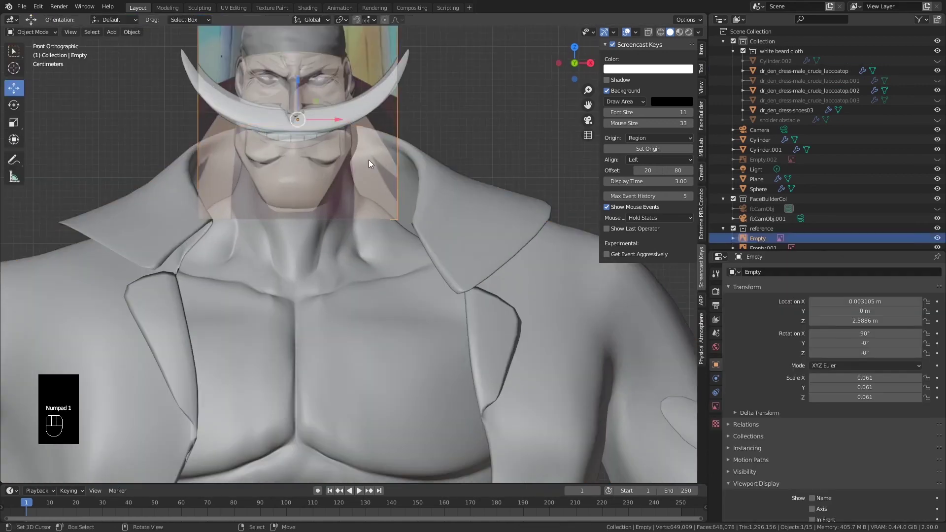
- Delete the edge loop around the eye opening in the body mesh to detach the built-in eyeball surface
scroll(401, 233, up, 3)
key(Tab)
key(KP_1)
scroll(342, 305, up, 5)
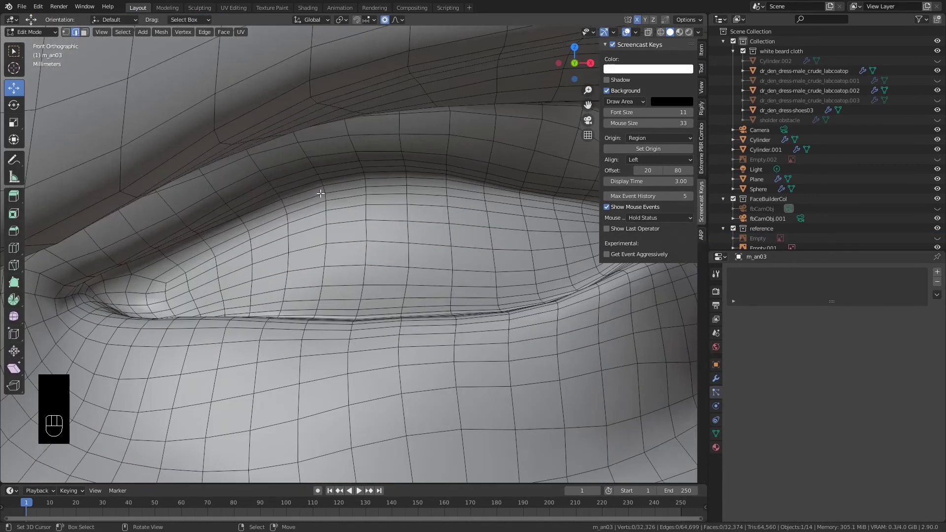
alt+click(345, 211)
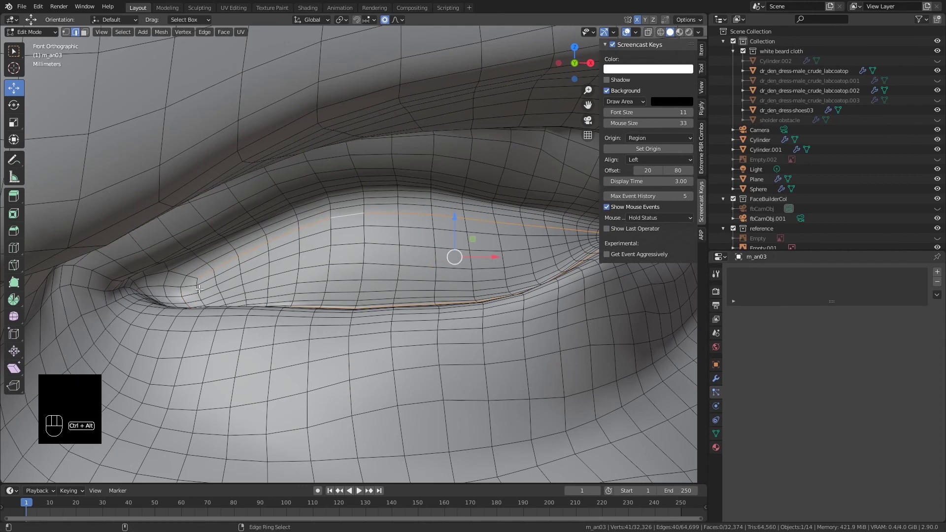
middle_drag(349, 261, 256, 237)
scroll(330, 266, down, 4)
click(200, 221)
scroll(200, 222, up, 5)
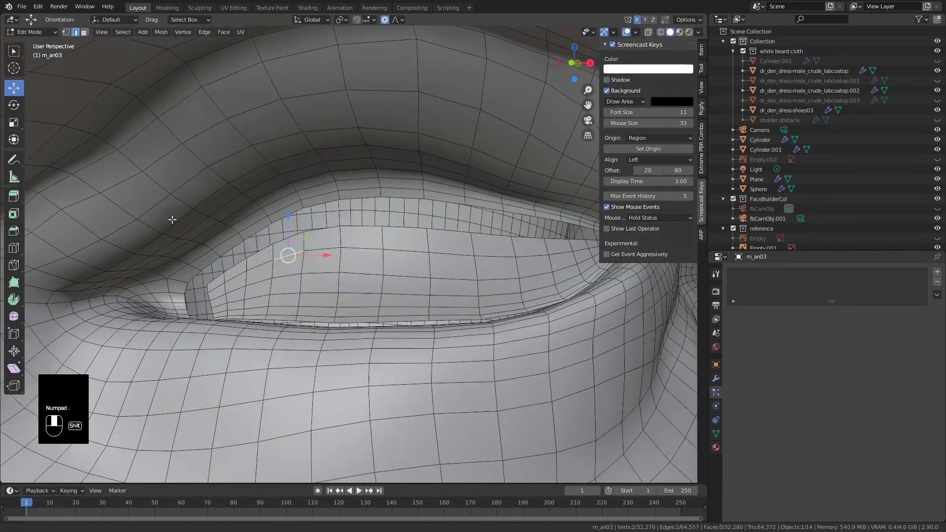
- Delete the linked eyeball faces inside both eye openings and finish editing the body mesh
alt+click(344, 183)
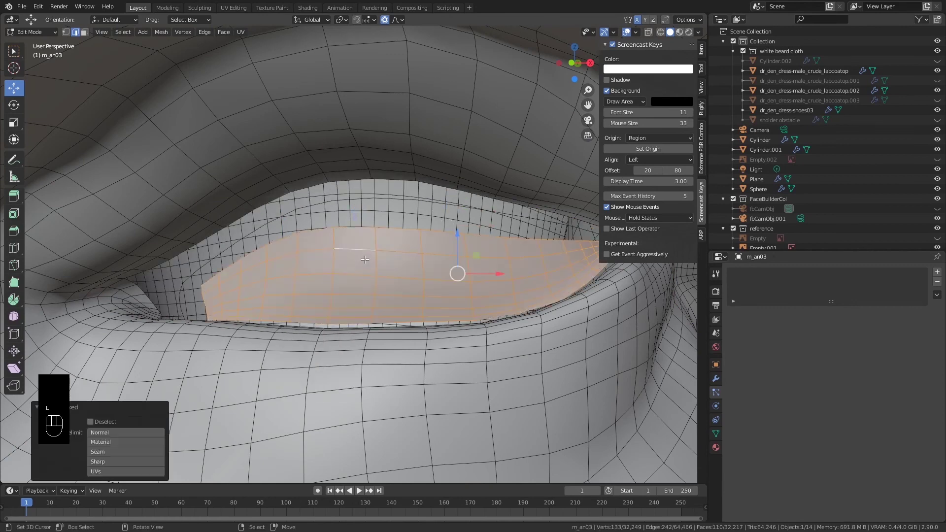
key(x)
click(365, 260)
scroll(365, 260, down, 5)
middle_drag(365, 260, 443, 246)
key(l)
right_click(442, 209)
scroll(442, 209, up, 4)
scroll(441, 244, down, 6)
key(KP_1)
key(Tab)
- Add a UV sphere aligned to the view in the eye socket and scale it down
key(shift+a)
mouse_move(443, 247)
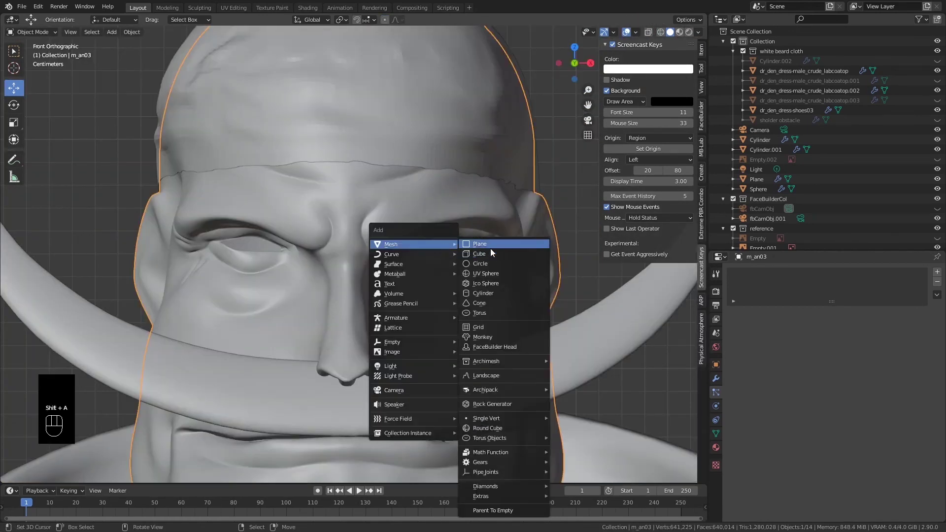
click(486, 273)
click(126, 410)
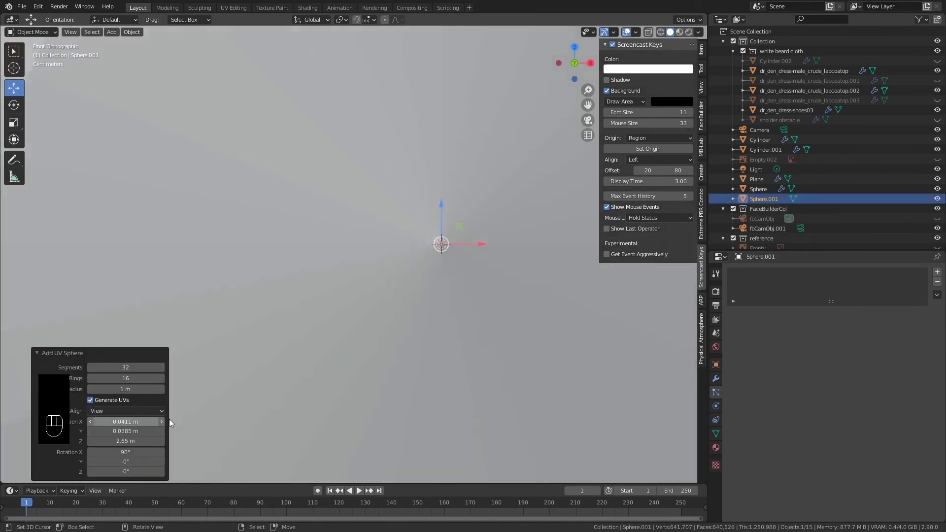
scroll(477, 229, down, 16)
key(s)
click(368, 250)
- Shrink the eye sphere to eyeball size and move it -0.17452 m along Y into the socket
scroll(443, 222, up, 11)
key(s)
click(378, 235)
key(KP_3)
drag(558, 251, 397, 255)
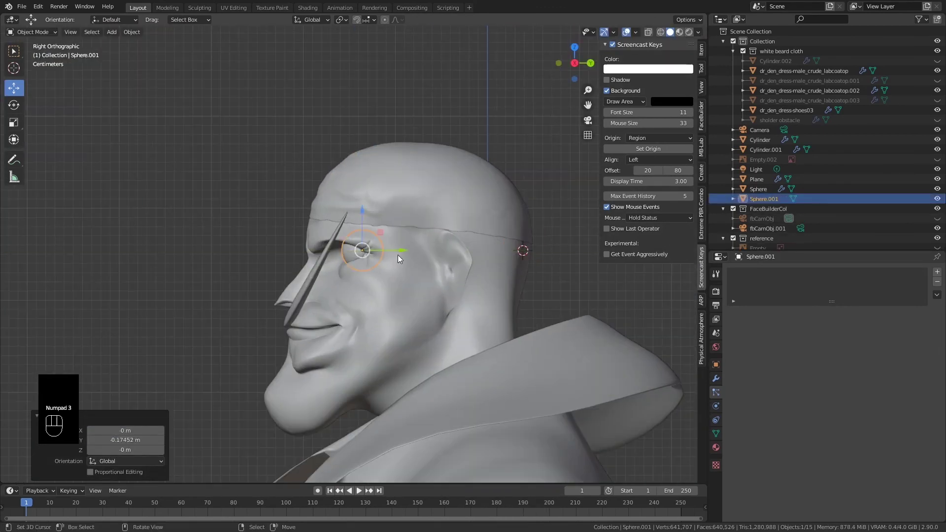
- Scale the eyeball by 0.639 and nudge it along Y until it fits behind the eyelids
key(KP_1)
scroll(451, 202, up, 8)
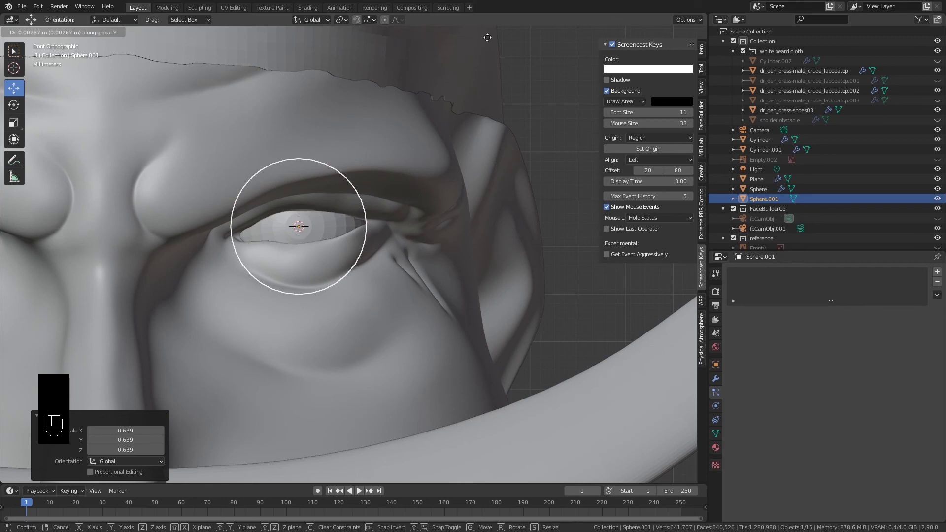
middle_drag(491, 94, 394, 116)
- Add a Mirror modifier on the X axis to the eyeball, with m_an03 as mirror object
middle_drag(353, 216, 386, 170)
scroll(384, 172, down, 6)
mouse_move(382, 181)
shift+middle_down()
mouse_move(364, 212)
mouse_move(374, 197)
shift+middle_up()
scroll(345, 198, up, 3)
click(749, 272)
click(793, 365)
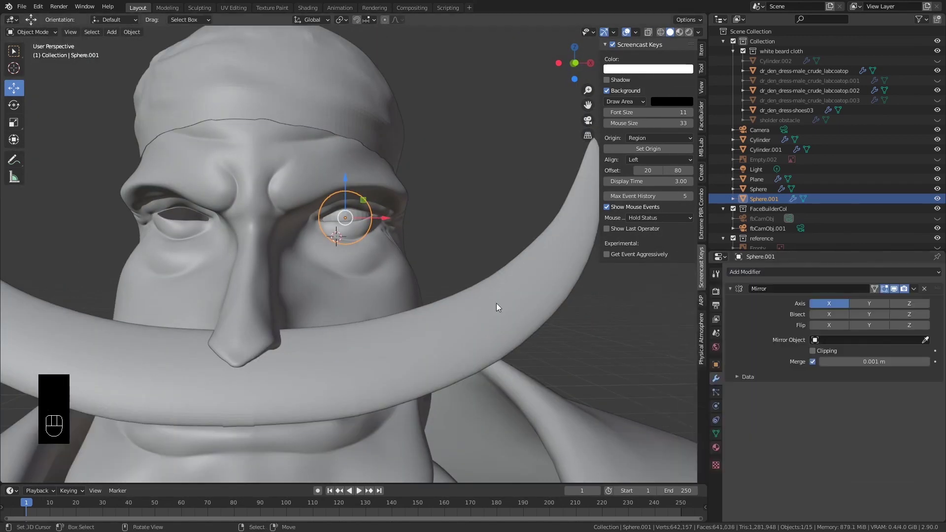
- Start editing the eyeball mesh and show white front.jpg in an image editor in place of the outliner
key(Tab)
scroll(372, 214, up, 5)
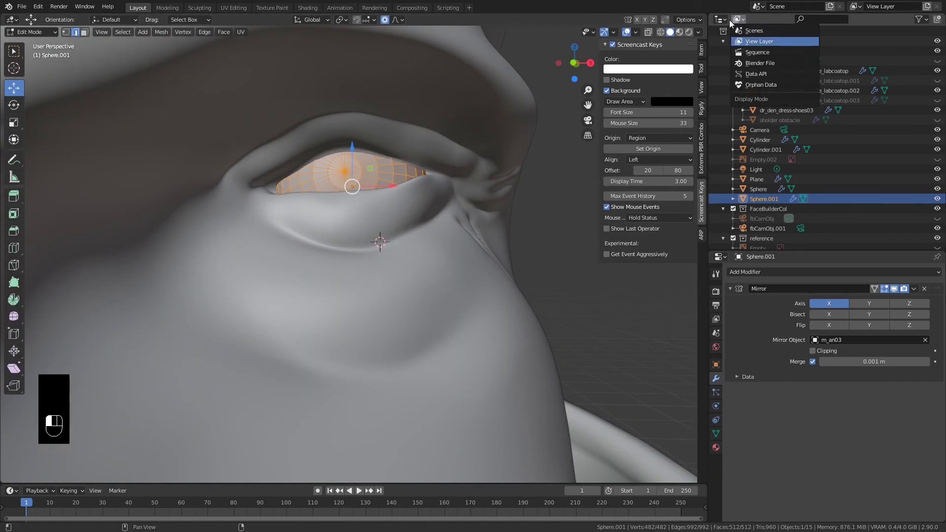
click(721, 20)
click(414, 54)
click(821, 20)
click(797, 77)
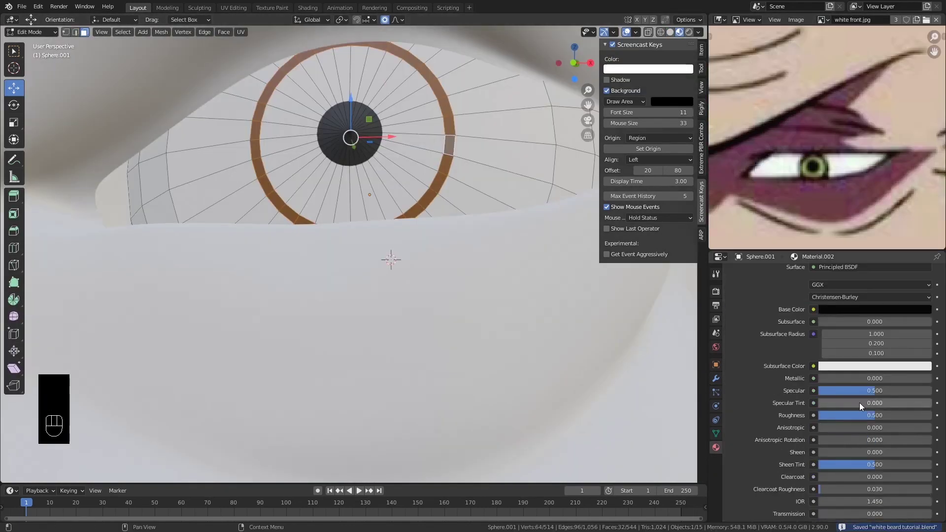
- Set the roughness of the white eye material, Material.001, to 0.200
key(Return)
scroll(856, 415, up, 7)
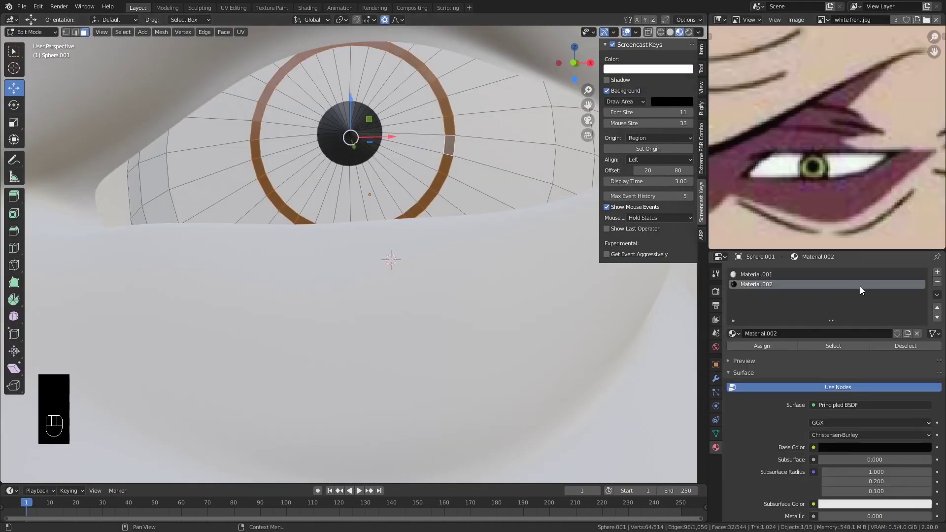
click(858, 274)
scroll(848, 419, down, 9)
scroll(402, 197, down, 2)
- Select the iris faces and assign them a new material with a light green base colour
middle_drag(401, 197, 409, 198)
alt+click(401, 155)
scroll(893, 338, up, 9)
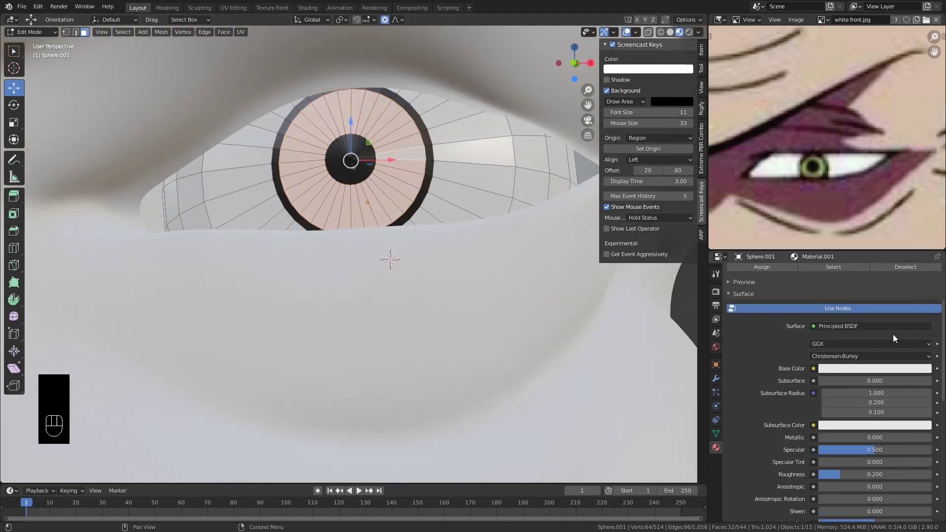
click(937, 272)
click(833, 334)
click(873, 447)
scroll(846, 438, down, 6)
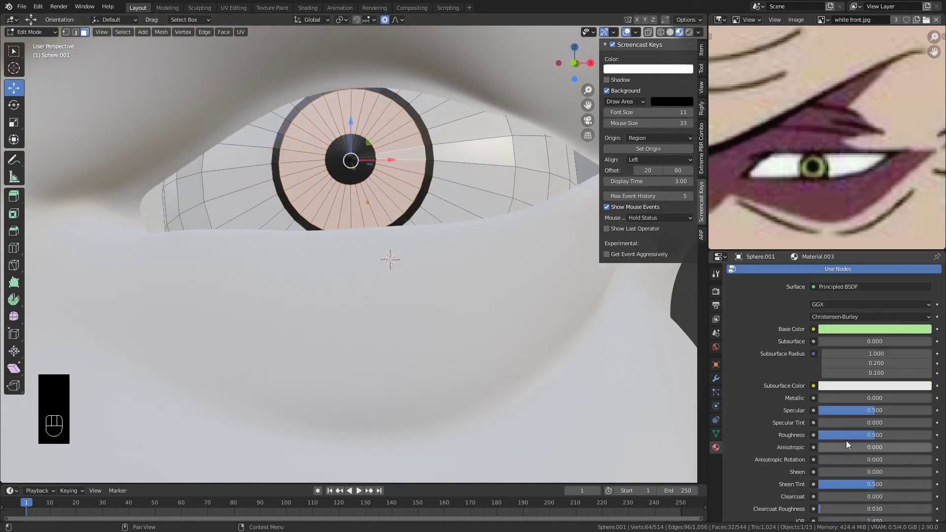
scroll(838, 418, up, 6)
click(769, 346)
- Give the body m_an03 a new material with the skin tone sampled from the reference as base colour
key(Tab)
scroll(553, 273, down, 16)
middle_drag(554, 273, 450, 372)
right_click(355, 369)
click(847, 314)
click(862, 415)
click(925, 377)
click(908, 125)
scroll(483, 345, down, 2)
scroll(451, 372, down, 8)
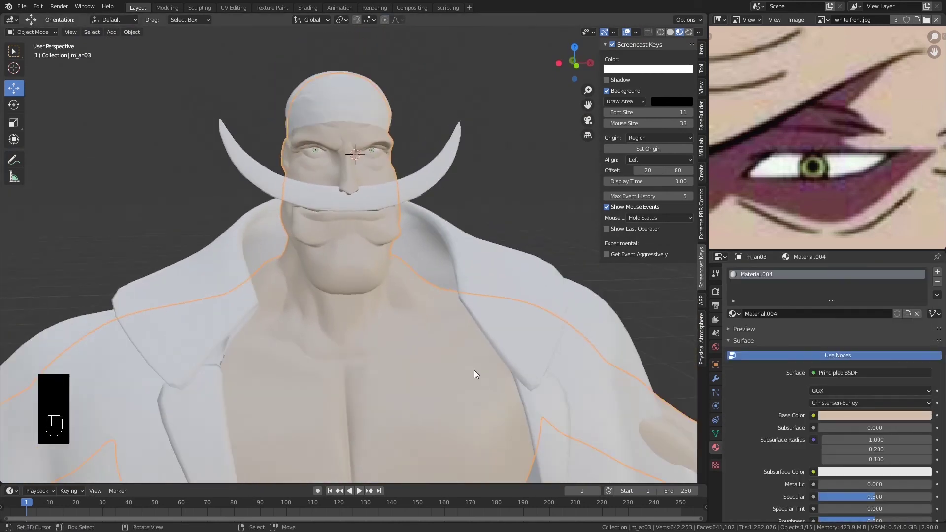
- Switch the reference to the full-body Edward_Newgate image and give the waist sash a new material with its sampled dark brown
right_click(365, 334)
scroll(820, 148, down, 10)
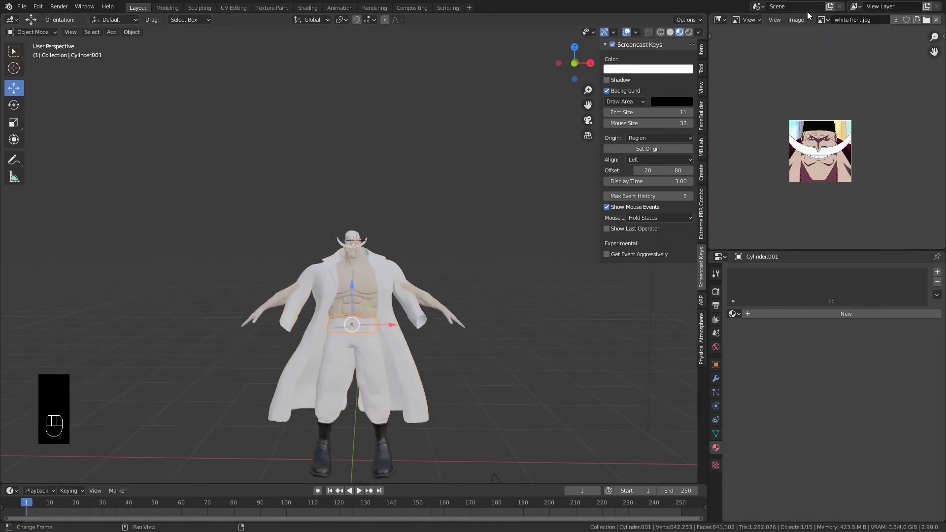
scroll(779, 82, up, 10)
click(779, 83)
scroll(822, 147, up, 10)
middle_drag(877, 128, 896, 101)
click(848, 314)
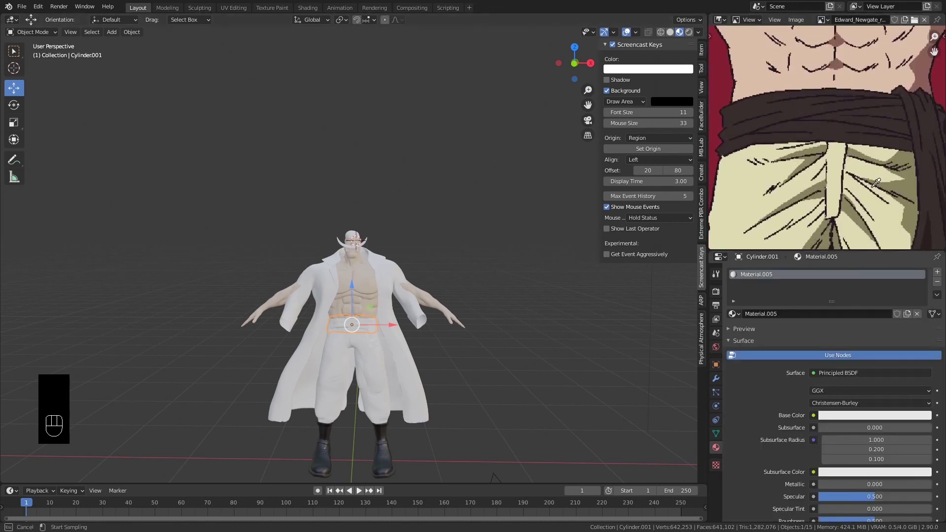
click(860, 126)
- Apply the sash's Material.005 to the knotted hanging end of the sash
scroll(365, 399, up, 3)
right_click(381, 282)
right_click(356, 271)
drag(733, 275, 381, 286)
middle_drag(394, 320, 403, 296)
scroll(403, 295, up, 2)
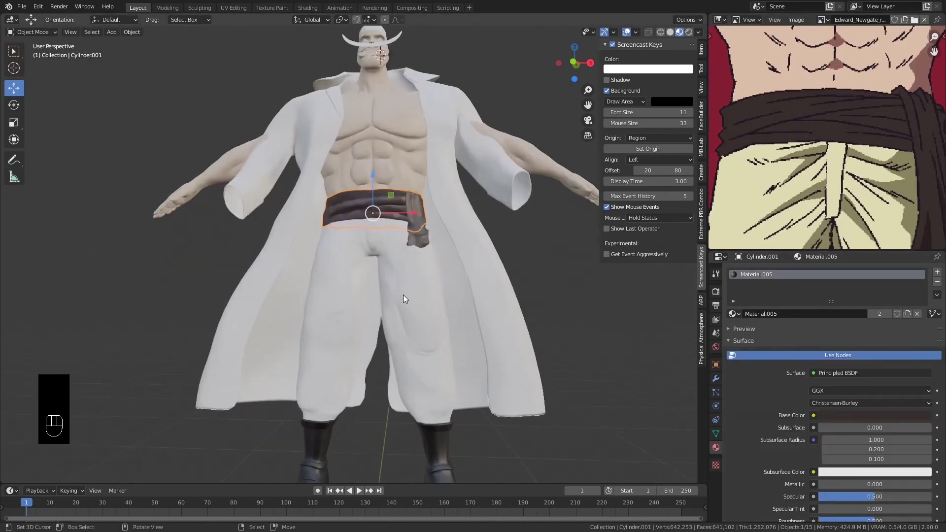
- Give the trousers a new material with the pale yellow sampled from the reference as base colour
right_click(403, 299)
click(810, 207)
scroll(458, 281, down, 3)
middle_drag(453, 268, 460, 290)
scroll(827, 148, down, 6)
scroll(434, 246, down, 4)
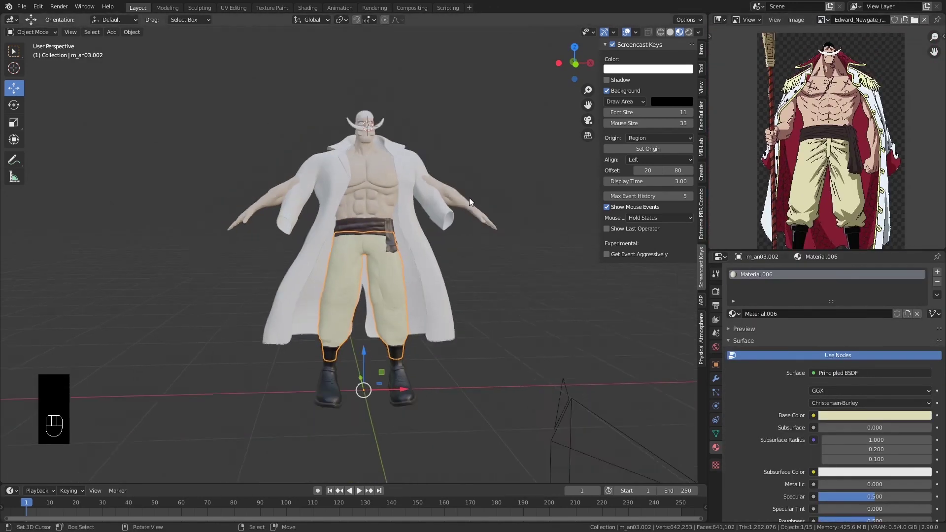
- Give the bandana on the head a new material with a near-black base colour
middle_drag(433, 246, 403, 270)
key(alt+a)
scroll(411, 231, up, 4)
shift+middle_drag(411, 221, 409, 321)
scroll(404, 305, up, 6)
right_click(367, 178)
click(754, 313)
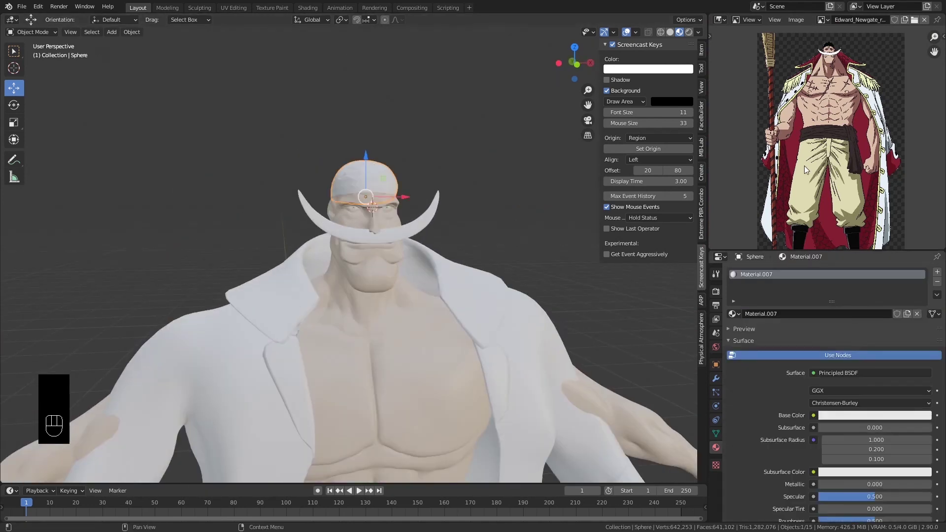
scroll(829, 140, up, 1)
click(869, 416)
key(alt+a)
scroll(454, 185, down, 5)
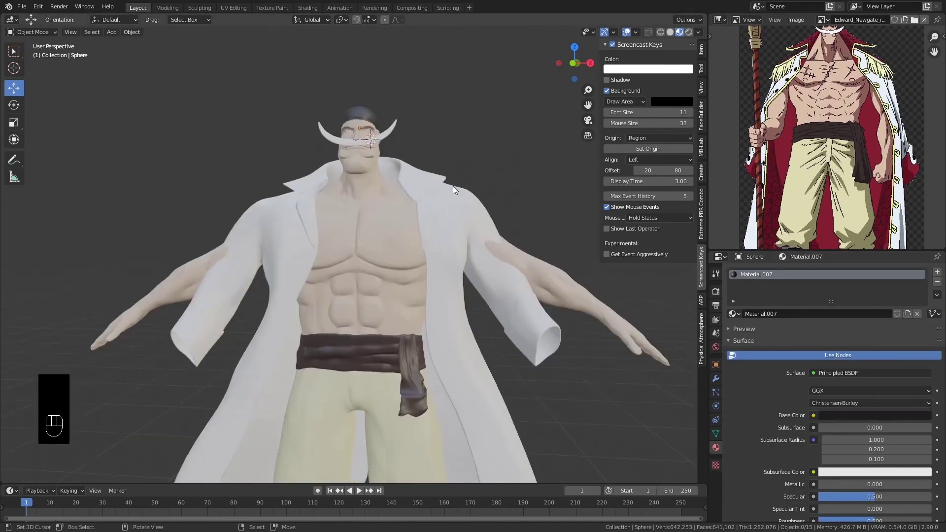
scroll(433, 197, up, 5)
shift+middle_drag(404, 197, 393, 252)
right_click(423, 237)
key(alt+a)
- Add a 3 Point Lights setup to the scene and show the viewport in rendered shading
scroll(458, 246, down, 7)
key(shift+a)
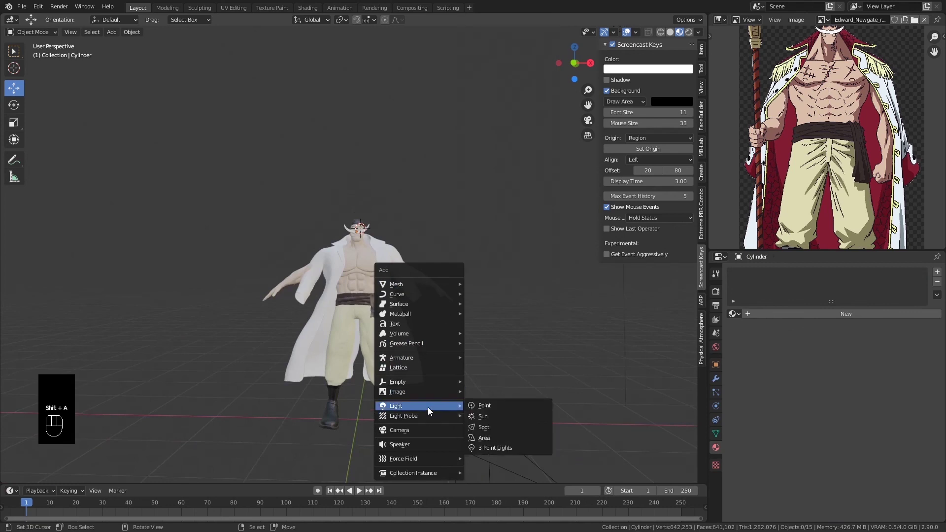
click(495, 448)
middle_drag(434, 291, 408, 329)
click(689, 32)
scroll(412, 241, up, 5)
scroll(412, 241, down, 6)
- Adjust the power of the three-point lamps, raising the key light to about 84.7 W
right_click(227, 89)
double_click(845, 335)
text(1)
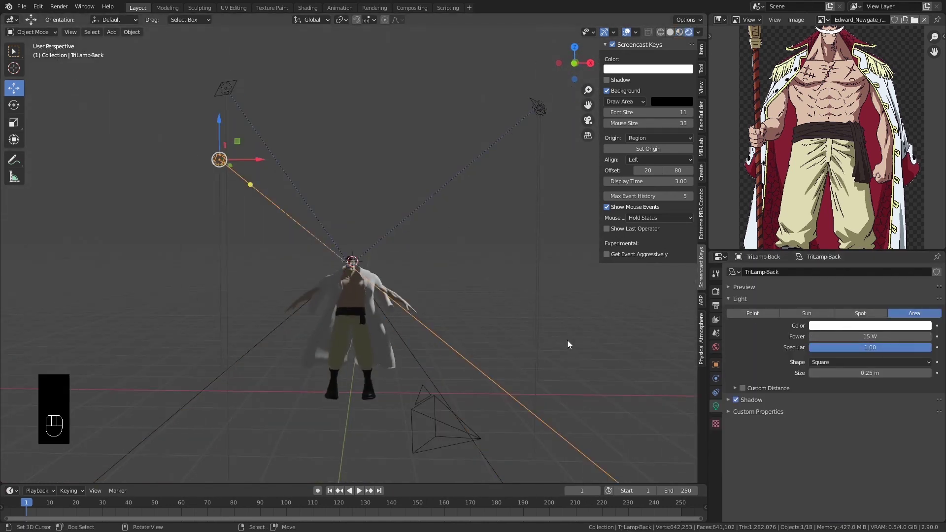
scroll(409, 276, up, 5)
shift+middle_drag(377, 293, 401, 221)
scroll(390, 221, down, 6)
middle_drag(197, 183, 150, 226)
right_click(192, 215)
middle_drag(236, 231, 276, 207)
scroll(355, 222, up, 6)
drag(859, 337, 892, 337)
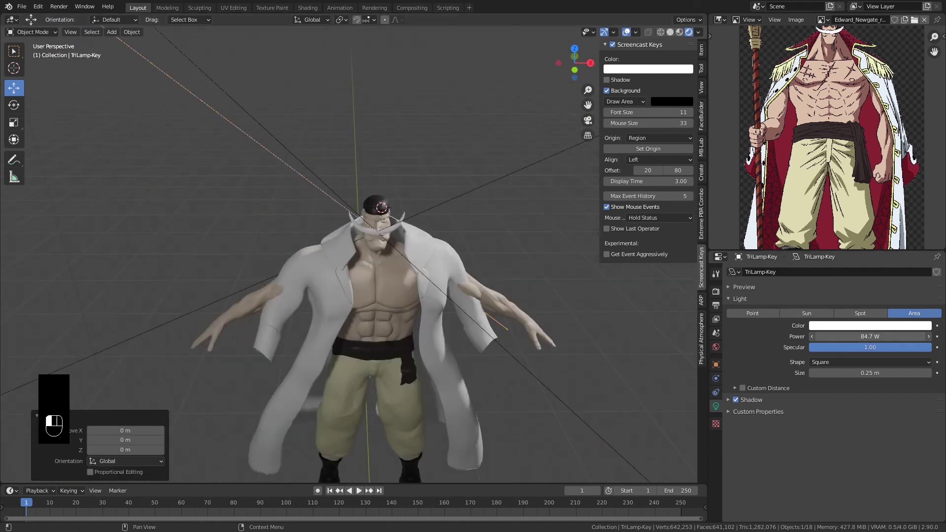
- Raise the scene's colour management exposure to about 1.597
scroll(444, 352, up, 3)
click(716, 292)
scroll(837, 394, down, 4)
click(847, 451)
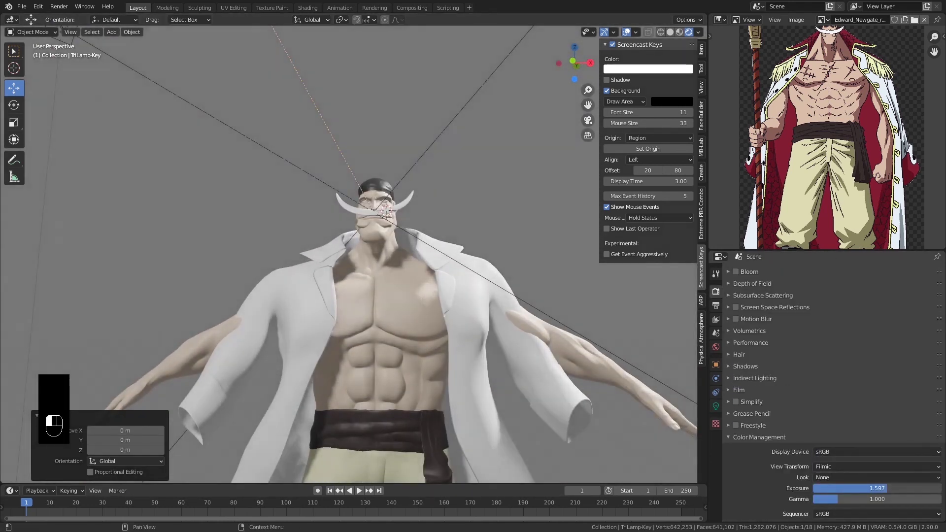
- Set the world background colour to black
click(715, 347)
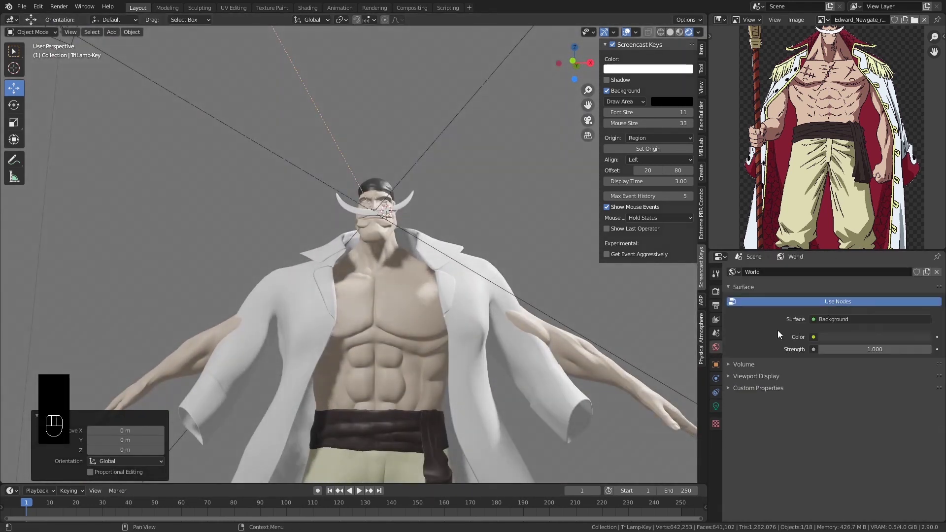
drag(927, 255, 925, 275)
scroll(458, 284, up, 5)
middle_drag(448, 282, 389, 305)
scroll(387, 307, down, 5)
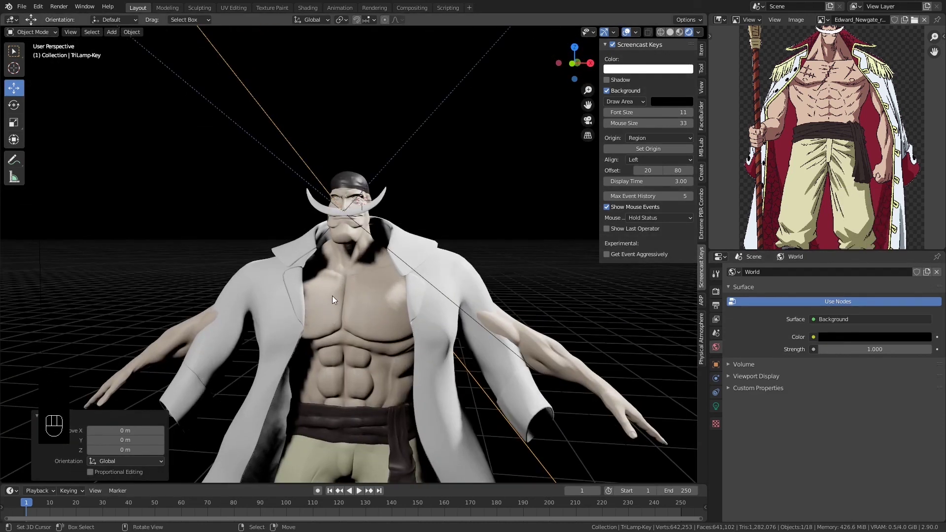
scroll(332, 299, up, 2)
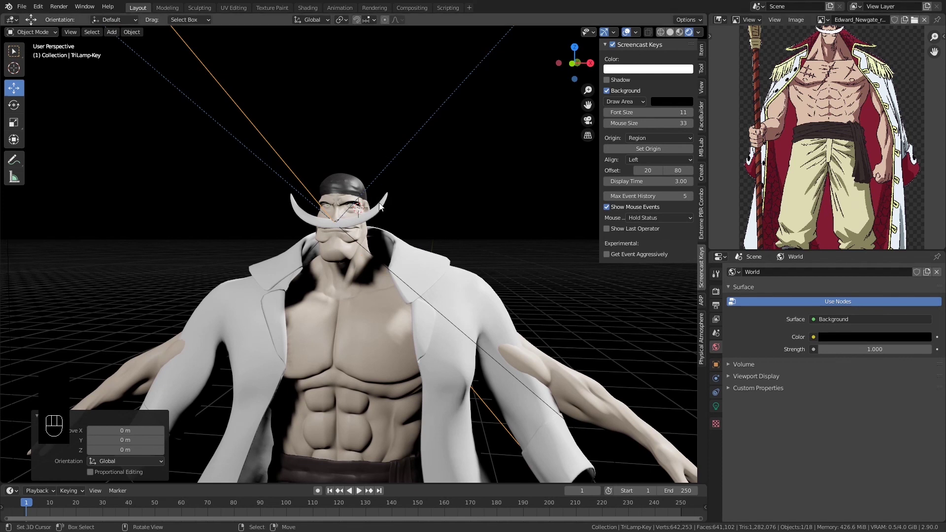
- Switch the viewport to solid shading and take the program window out of full-screen mode
key(z)
key(z)
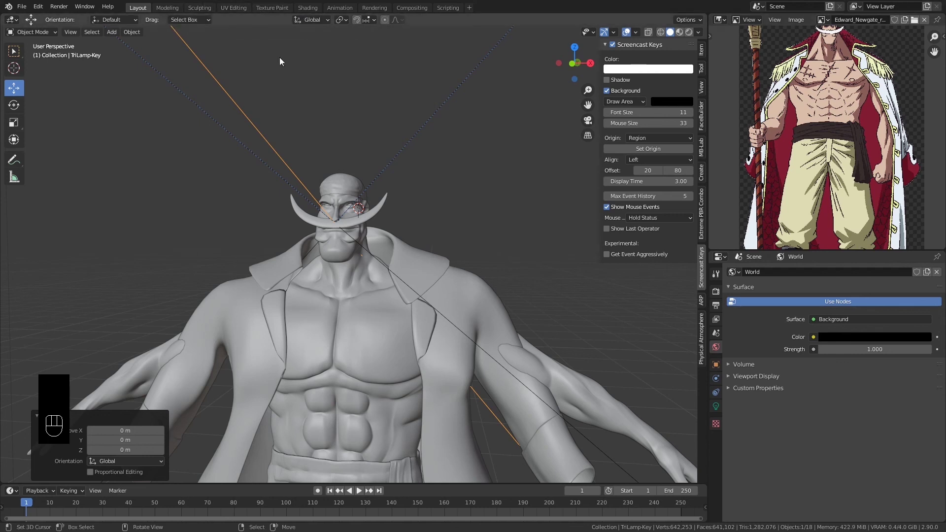
click(133, 41)
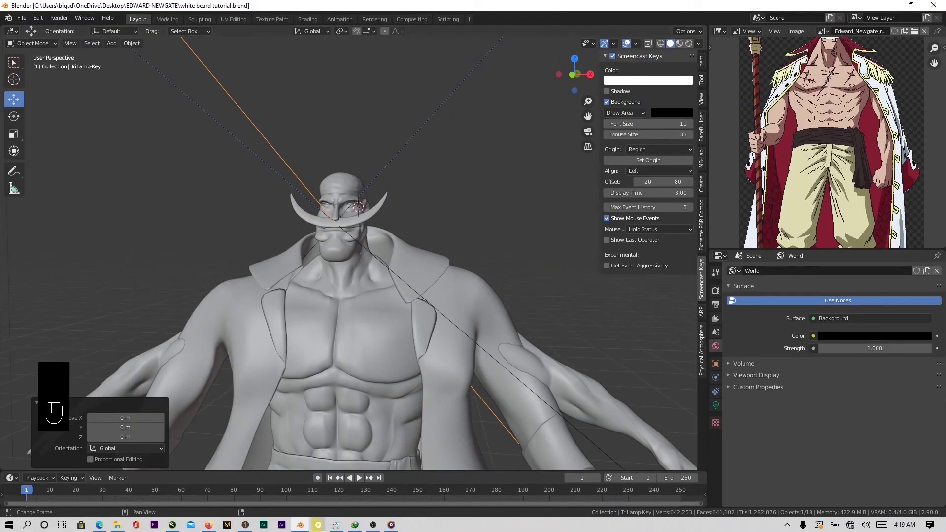